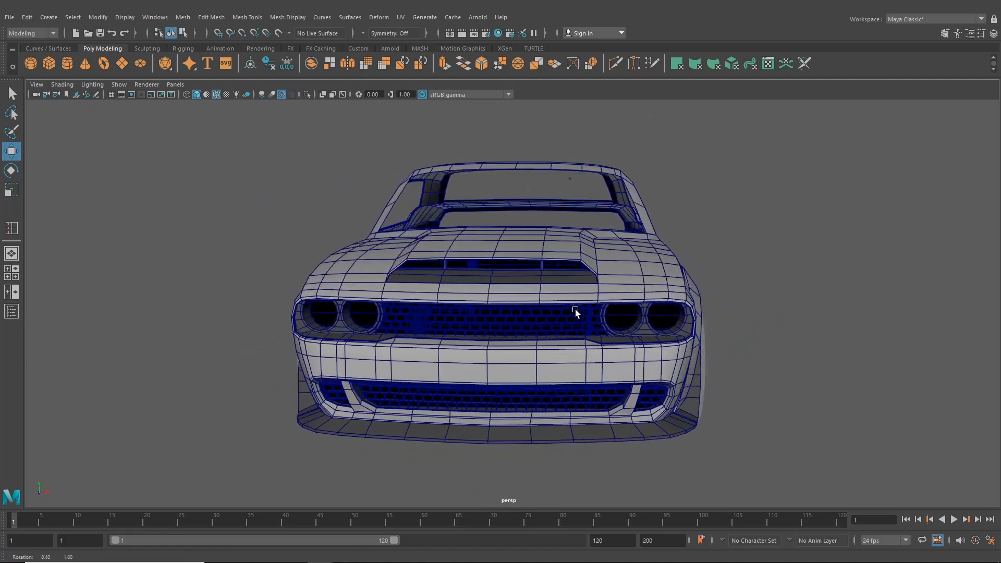
# Examine the car body from the front, hood, side and rear door area.
pyautogui.keyDown('alt'); pyautogui.moveTo(555, 384); pyautogui.dragTo(582, 380); pyautogui.keyUp('alt')
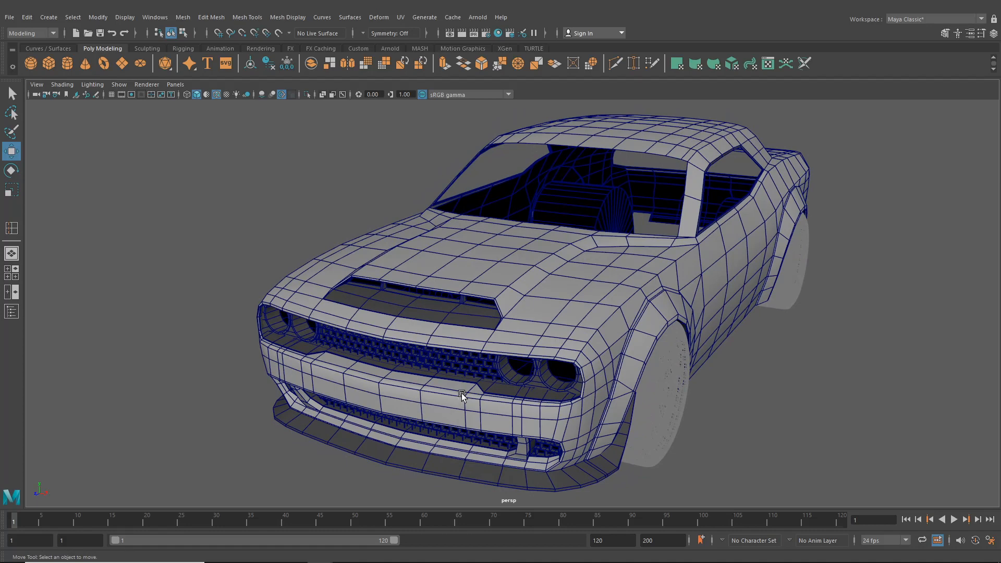
pyautogui.keyDown('alt'); pyautogui.moveTo(532, 362); pyautogui.dragTo(473, 360); pyautogui.keyUp('alt')
pyautogui.keyDown('alt'); pyautogui.moveTo(524, 367); pyautogui.dragTo(464, 367, button='middle'); pyautogui.keyUp('alt')
pyautogui.keyDown('alt'); pyautogui.moveTo(569, 376); pyautogui.dragTo(508, 395); pyautogui.keyUp('alt')
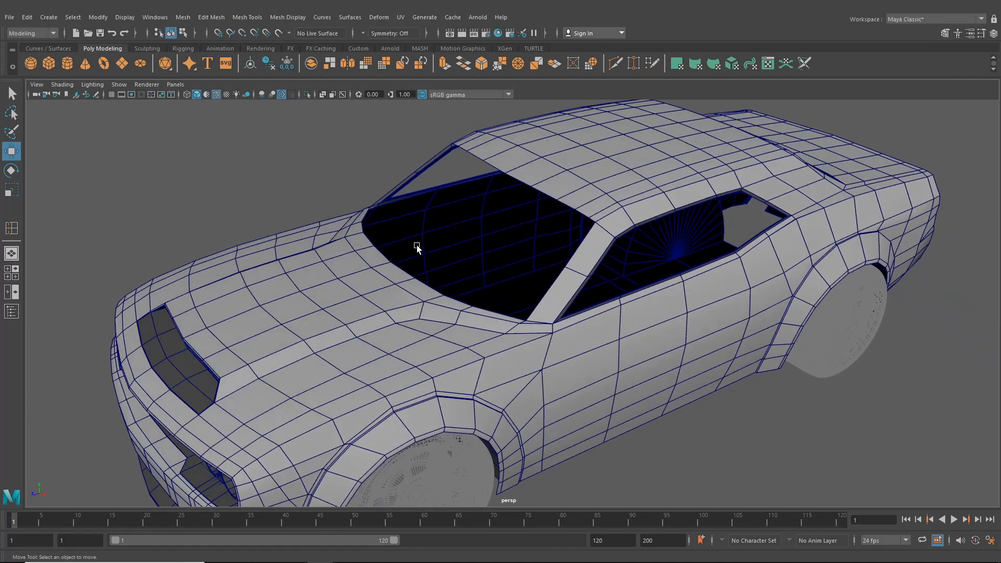
pyautogui.keyDown('alt'); pyautogui.moveTo(543, 262); pyautogui.dragTo(496, 243); pyautogui.keyUp('alt')
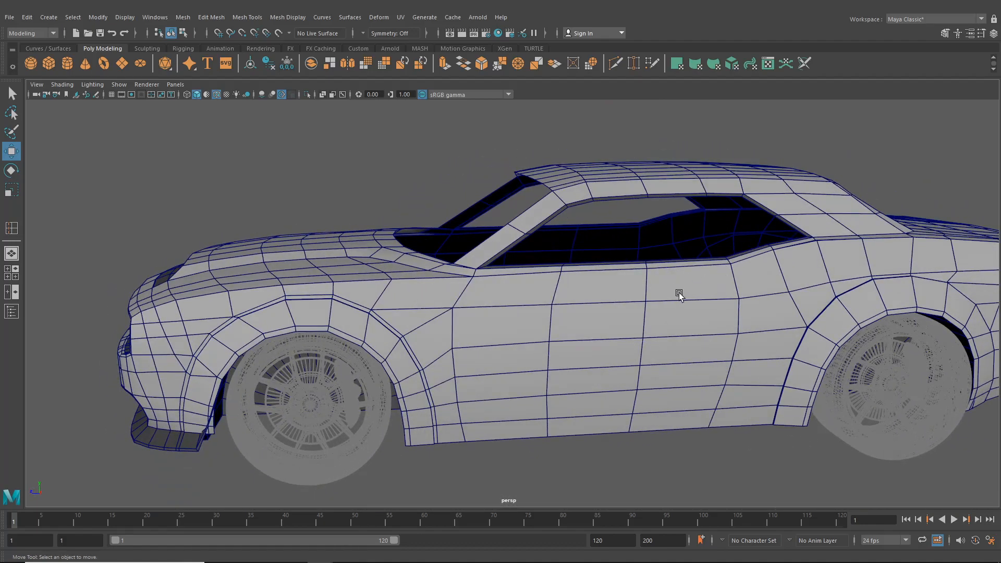
pyautogui.keyDown('alt'); pyautogui.moveTo(678, 290); pyautogui.dragTo(616, 304); pyautogui.keyUp('alt')
pyautogui.keyDown('alt'); pyautogui.moveTo(616, 304); pyautogui.dragTo(456, 299, button='middle'); pyautogui.keyUp('alt')
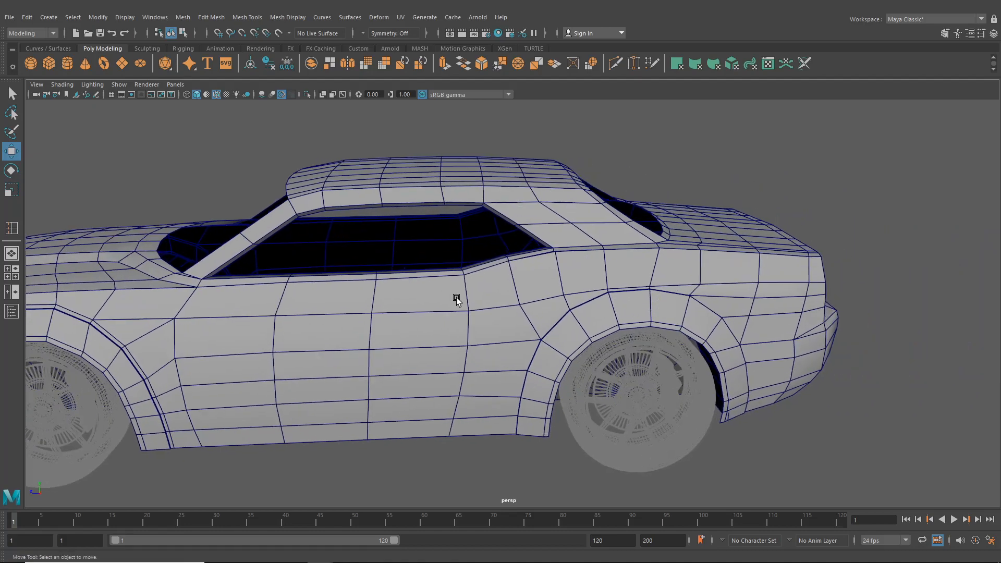
pyautogui.scroll(3, 455, 300)
pyautogui.keyDown('alt'); pyautogui.moveTo(455, 299); pyautogui.dragTo(475, 303); pyautogui.keyUp('alt')
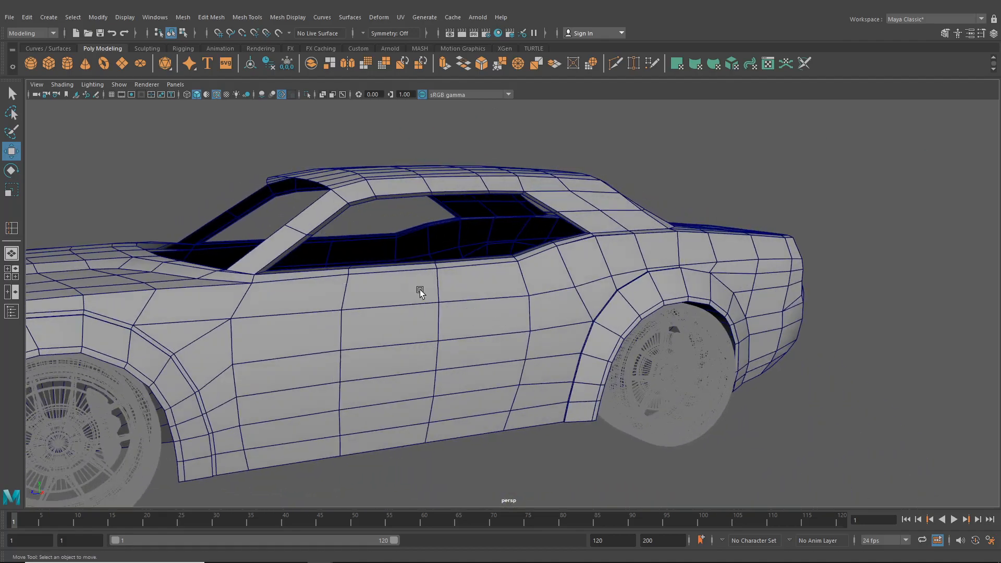
pyautogui.scroll(-6, 344, 206)
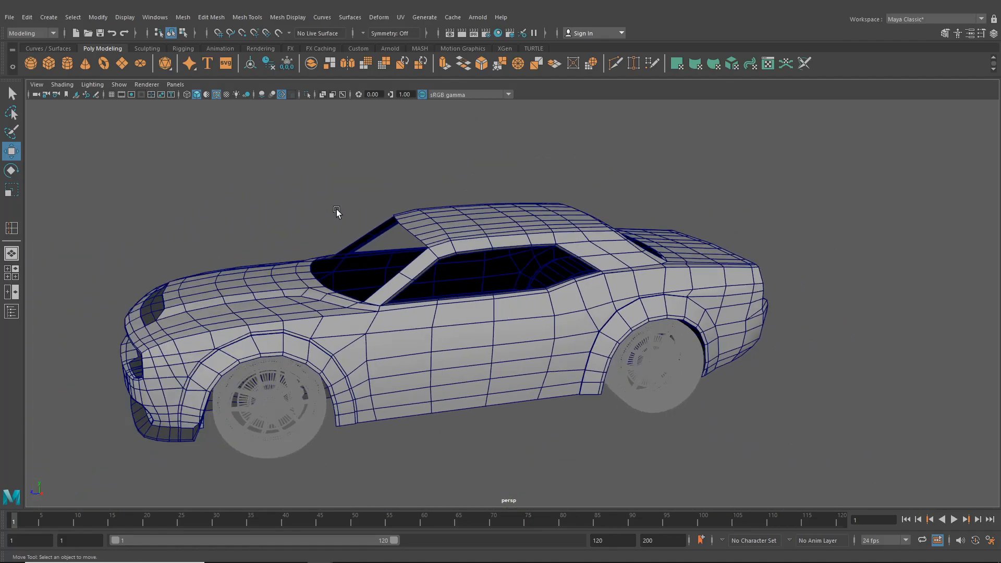
# Create a polygon sphere in the four-view layout and place it outside the door near the handle outline.
pyautogui.click(17, 275)
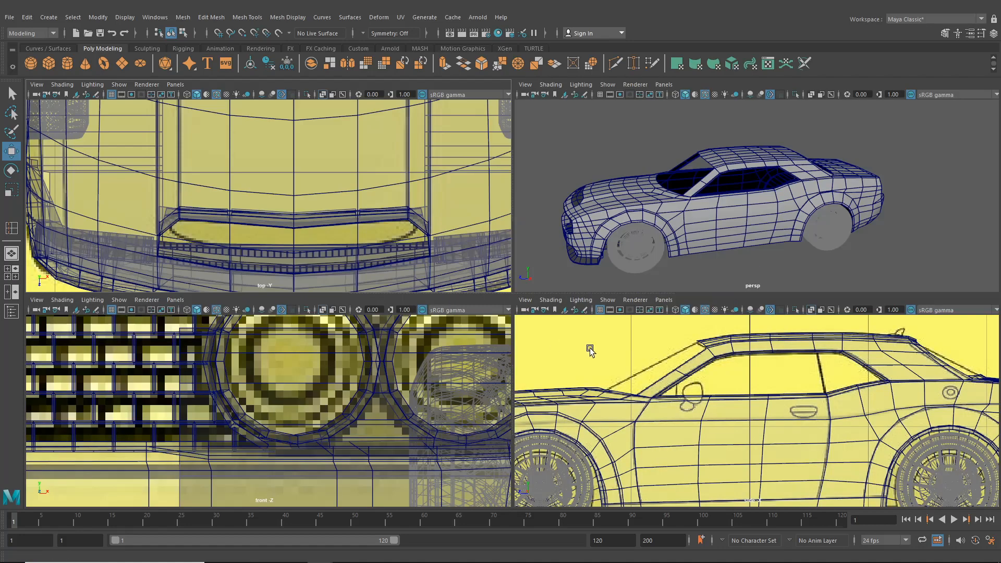
pyautogui.scroll(5, 708, 383)
pyautogui.scroll(2, 710, 383)
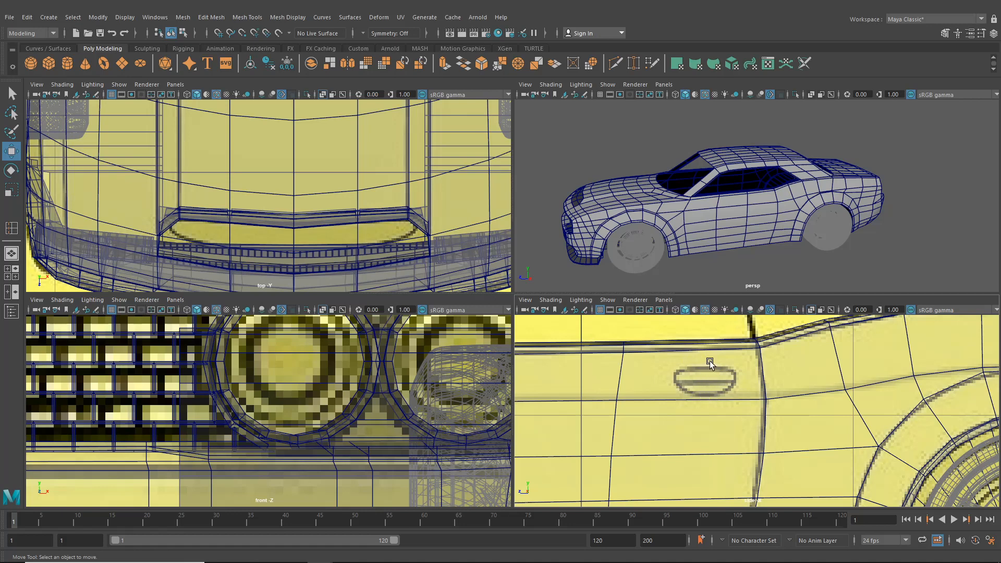
pyautogui.keyDown('alt'); pyautogui.moveTo(696, 234); pyautogui.dragTo(619, 232, button='middle'); pyautogui.keyUp('alt')
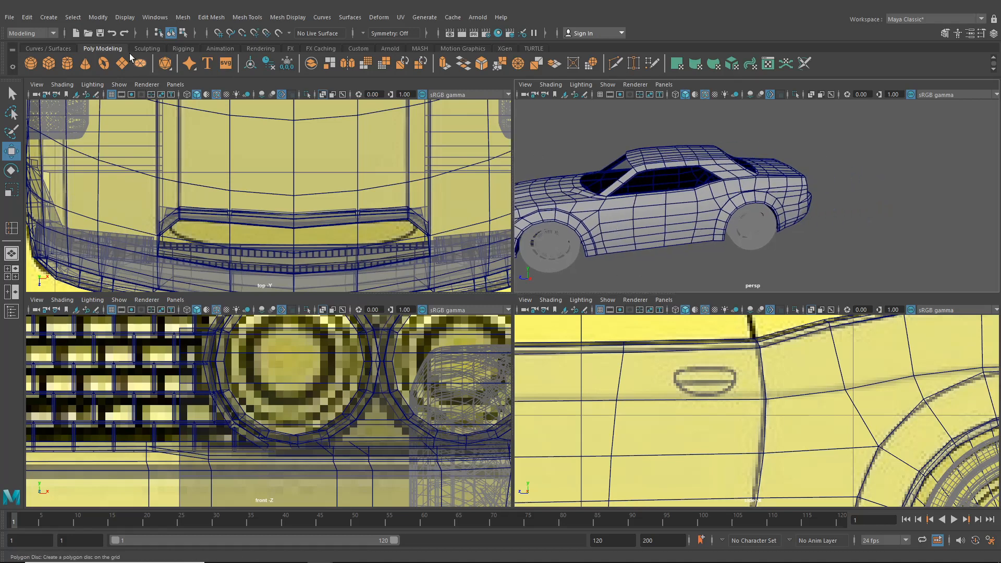
pyautogui.click(32, 63)
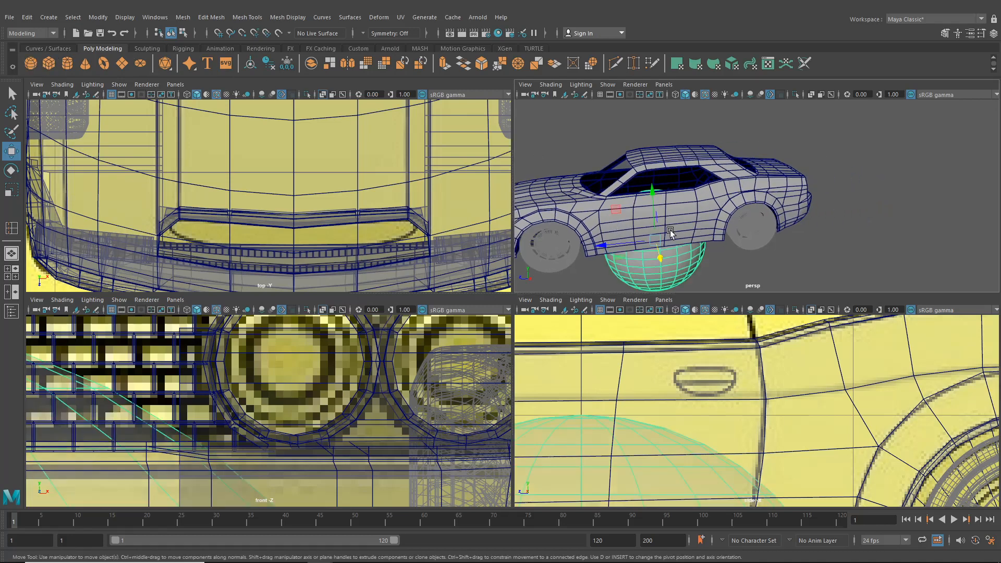
pyautogui.keyDown('alt'); pyautogui.moveTo(670, 232); pyautogui.dragTo(682, 238, button='middle'); pyautogui.keyUp('alt')
pyautogui.moveTo(684, 254); pyautogui.dragTo(732, 205)
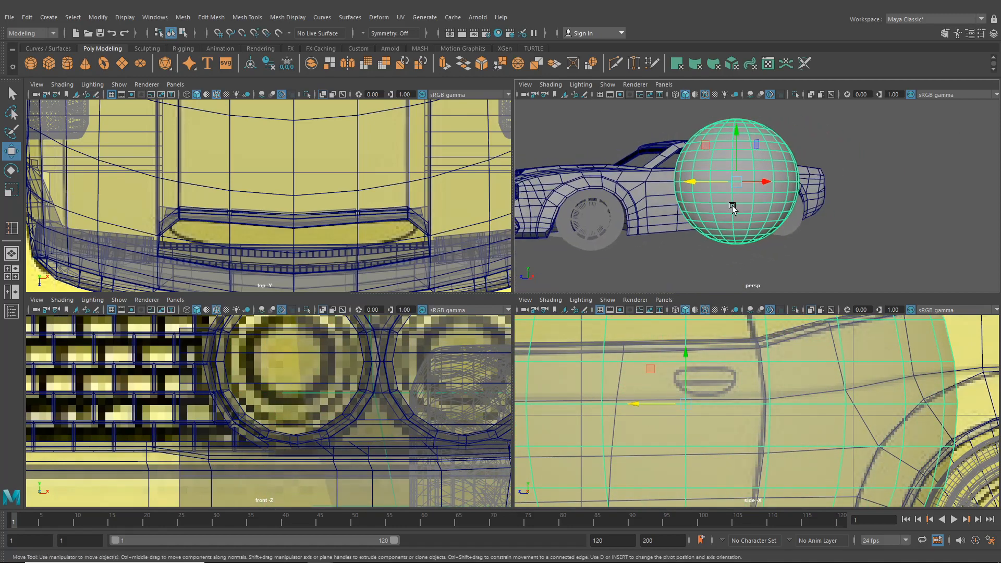
pyautogui.keyDown('alt'); pyautogui.moveTo(732, 205); pyautogui.dragTo(720, 220, button='middle'); pyautogui.keyUp('alt')
pyautogui.scroll(3, 720, 219)
# Show the sphere's construction settings and set both its axis and height subdivisions to 6.
pyautogui.click(992, 33)
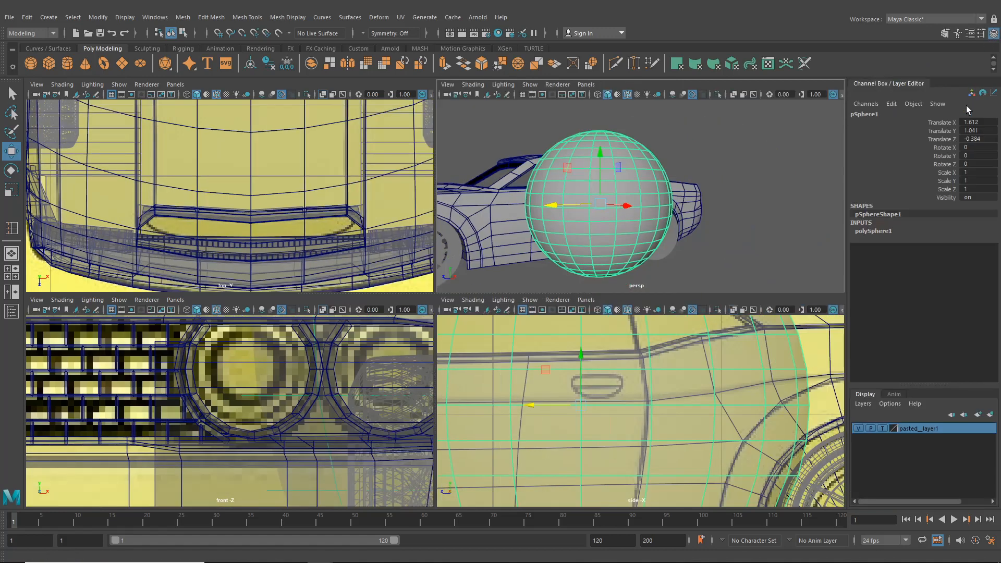
pyautogui.click(888, 231)
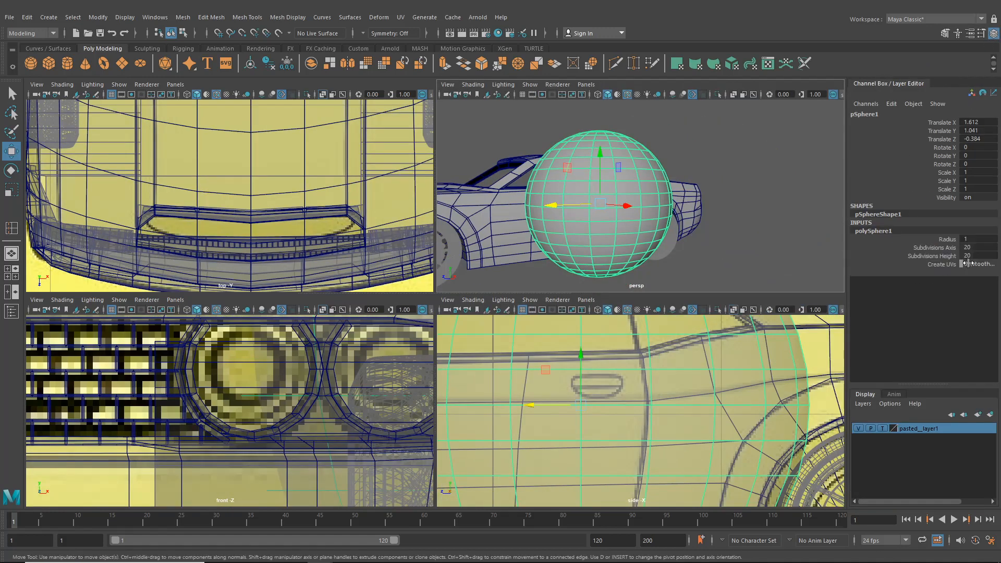
pyautogui.click(975, 247)
pyautogui.write('6')
pyautogui.click(974, 256)
pyautogui.write('6')
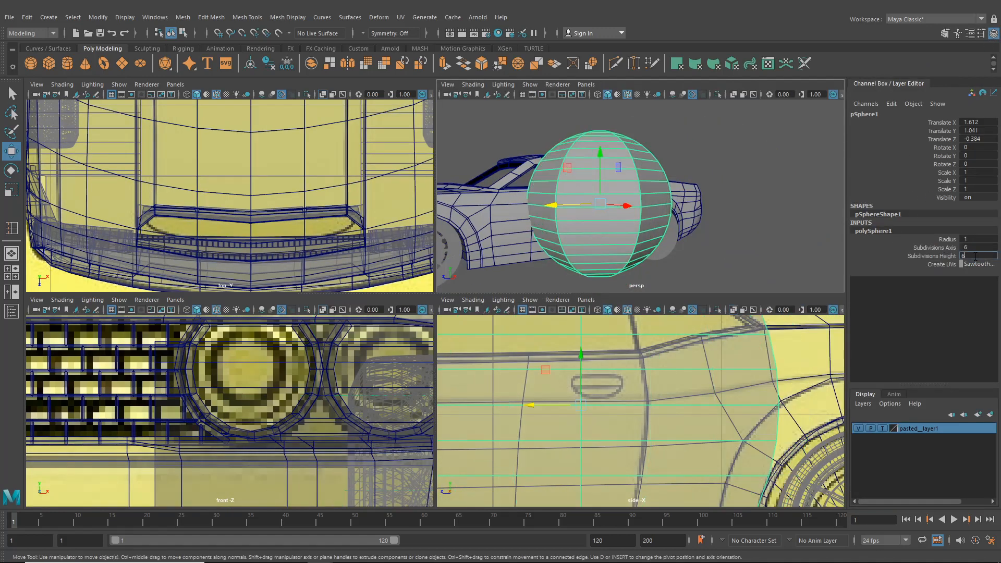
pyautogui.press('Return')
pyautogui.keyDown('alt'); pyautogui.moveTo(683, 177); pyautogui.dragTo(660, 188); pyautogui.keyUp('alt')
pyautogui.keyDown('alt'); pyautogui.moveTo(585, 212); pyautogui.dragTo(591, 216); pyautogui.keyUp('alt')
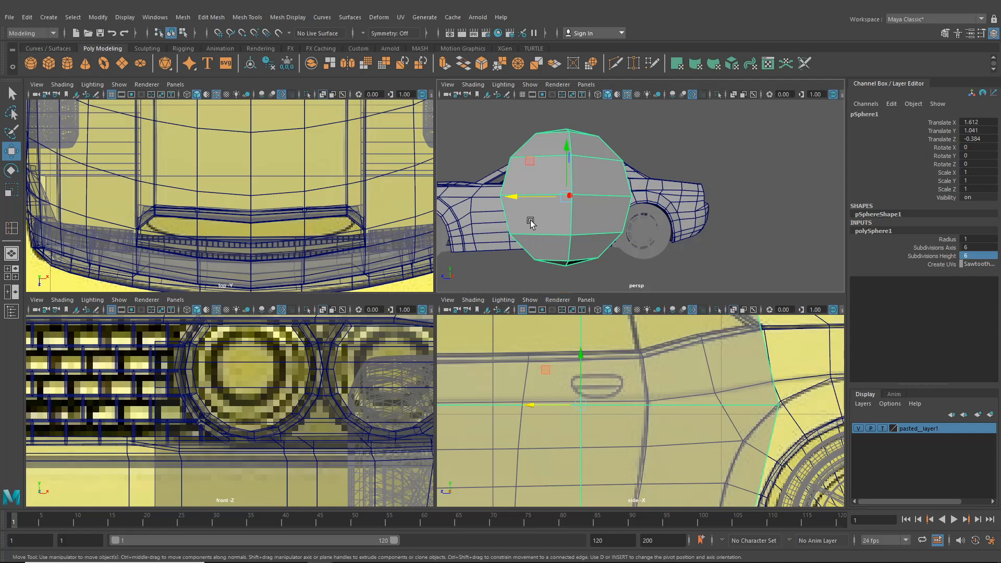
pyautogui.keyDown('alt'); pyautogui.moveTo(530, 219); pyautogui.dragTo(676, 207); pyautogui.keyUp('alt')
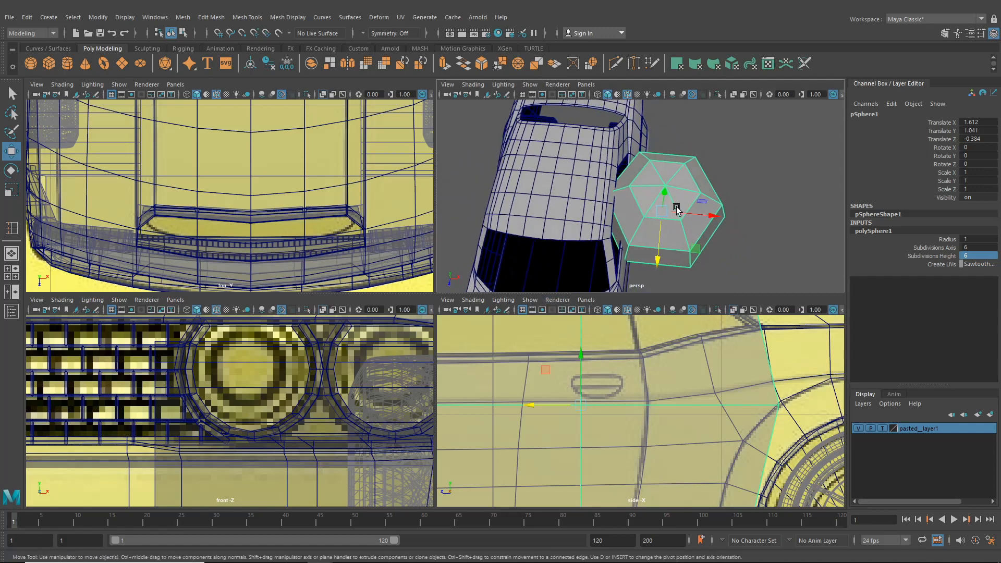
# Try the sphere with 5 height subdivisions and 5 axis subdivisions.
pyautogui.doubleClick(973, 248)
pyautogui.doubleClick(972, 255)
pyautogui.write('5')
pyautogui.press('Return')
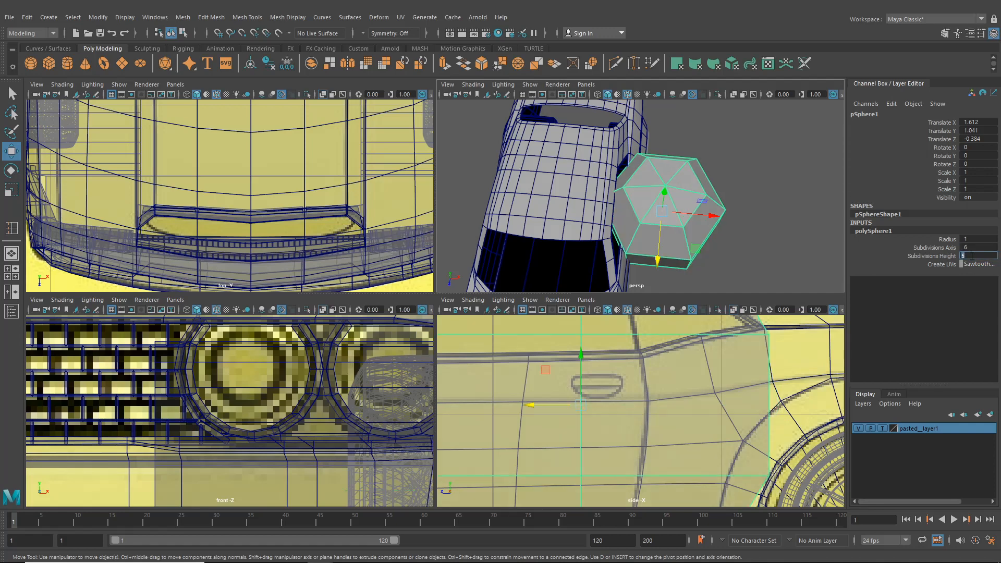
pyautogui.doubleClick(970, 247)
pyautogui.write('5')
pyautogui.press('Return')
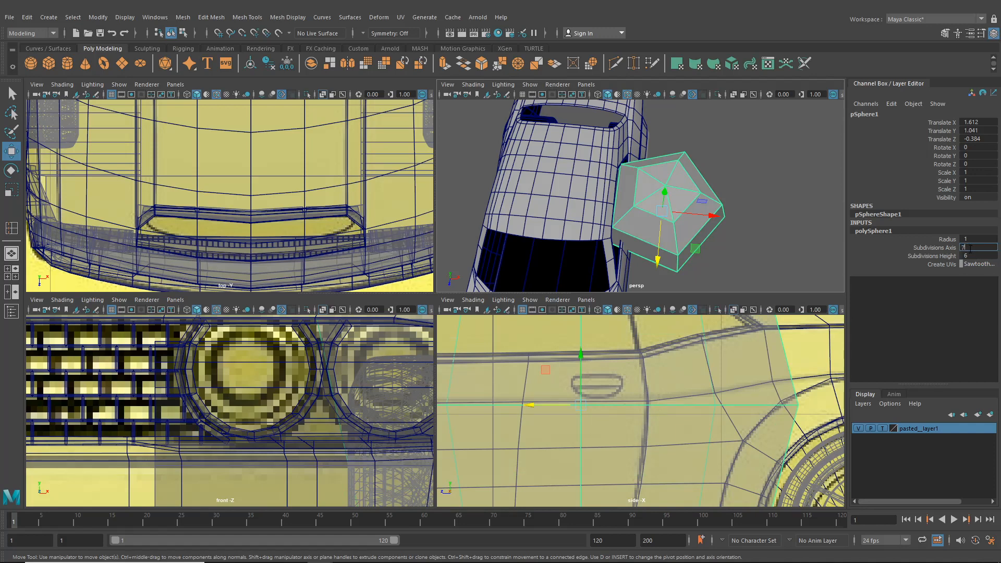
# Set the sphere's axis subdivisions to 8 after trying 7.
pyautogui.write('7')
pyautogui.press('Return')
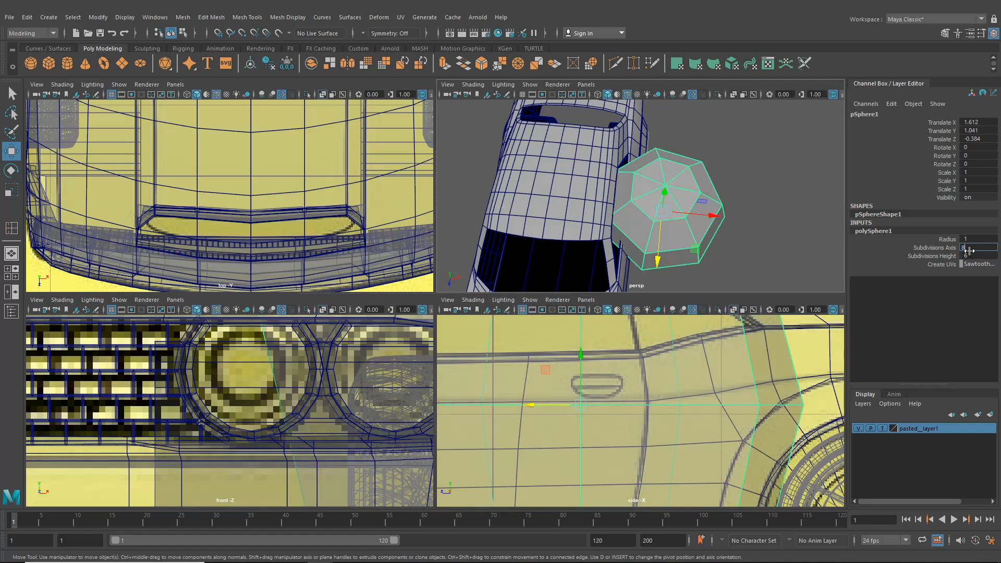
pyautogui.write('8')
pyautogui.press('Return')
# Try deleting the faces on the sphere's outer half to leave a hollow shell facing away from the car.
pyautogui.keyDown('alt'); pyautogui.moveTo(757, 215); pyautogui.dragTo(516, 228); pyautogui.keyUp('alt')
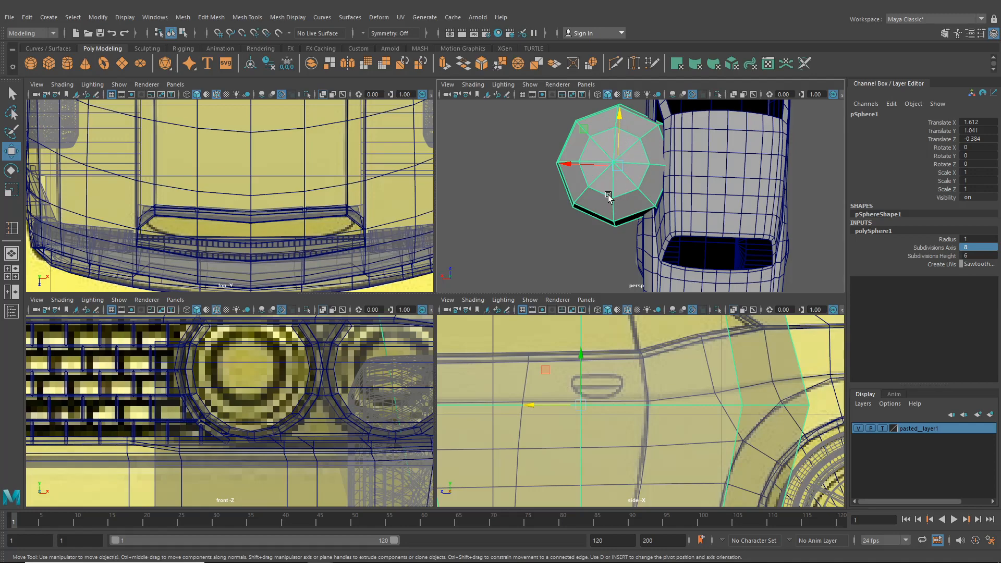
pyautogui.keyDown('alt'); pyautogui.moveTo(608, 180); pyautogui.dragTo(597, 201); pyautogui.keyUp('alt')
pyautogui.moveTo(597, 201); pyautogui.dragTo(599, 230, button='right')
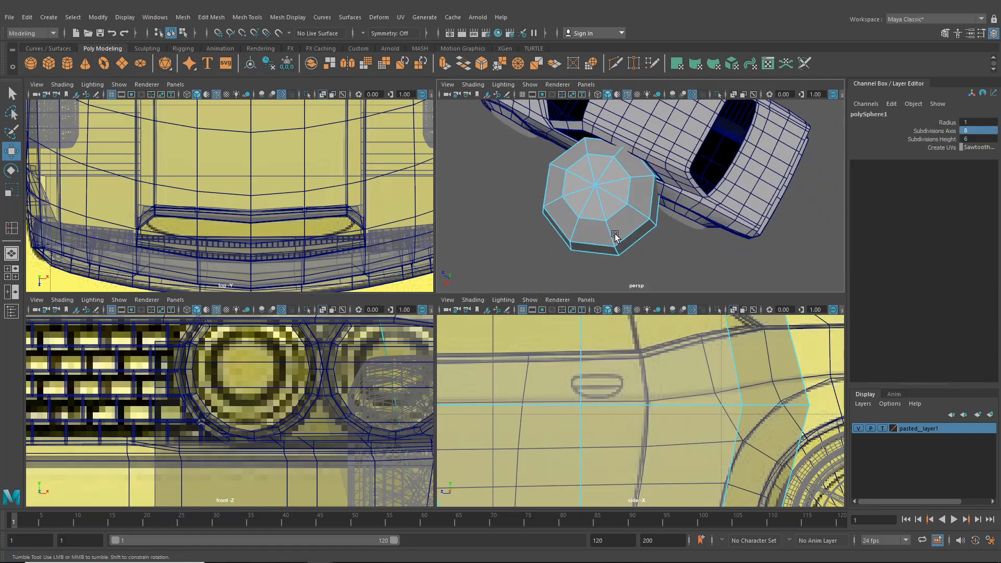
pyautogui.keyDown('alt'); pyautogui.moveTo(614, 235); pyautogui.dragTo(577, 227); pyautogui.keyUp('alt')
pyautogui.press('Delete')
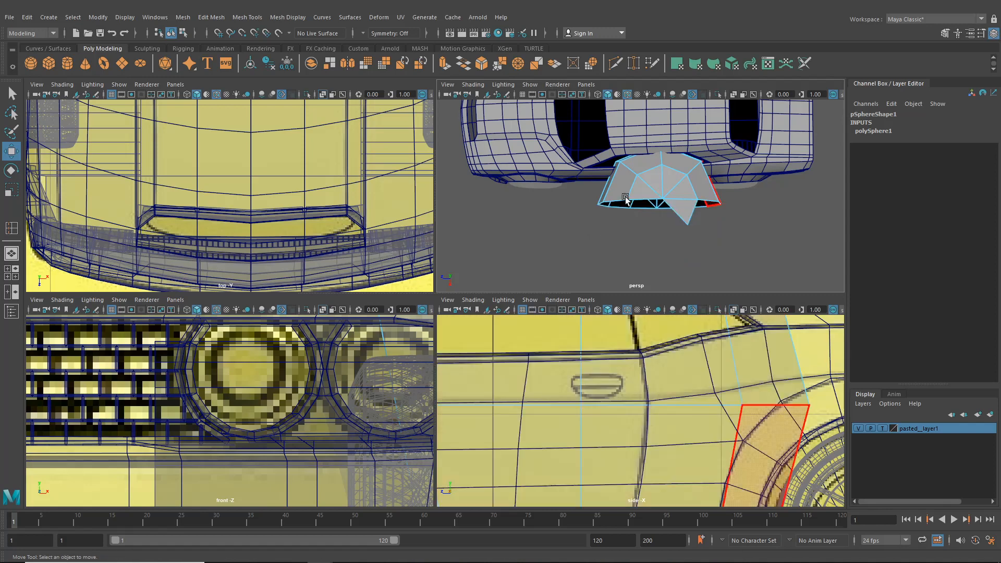
pyautogui.keyDown('alt'); pyautogui.moveTo(691, 230); pyautogui.dragTo(613, 155); pyautogui.keyUp('alt')
pyautogui.keyDown('alt'); pyautogui.moveTo(612, 157); pyautogui.dragTo(607, 182, button='middle'); pyautogui.keyUp('alt')
pyautogui.scroll(5, 607, 186)
pyautogui.scroll(-6, 608, 188)
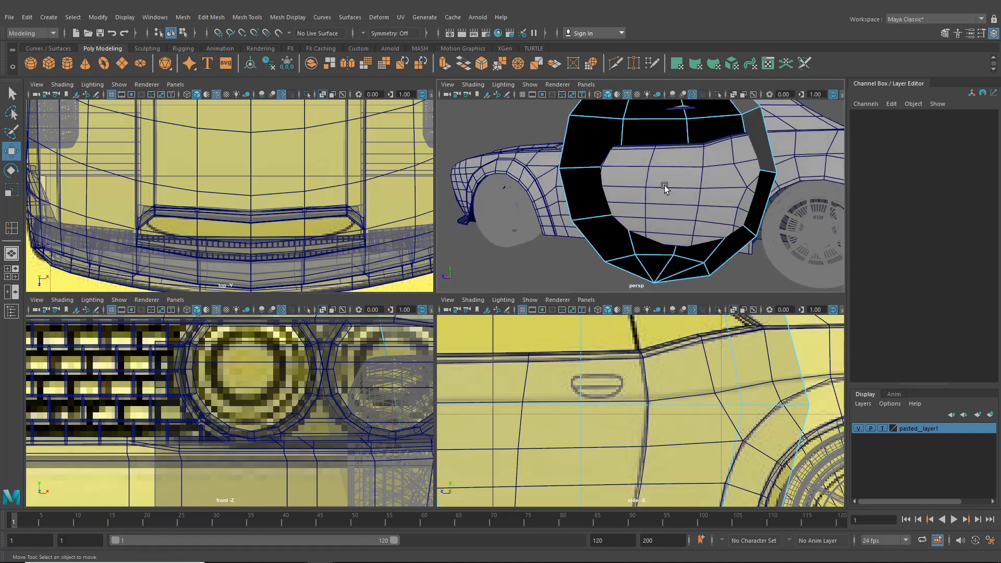
pyautogui.keyDown('alt'); pyautogui.moveTo(664, 190); pyautogui.dragTo(697, 179); pyautogui.keyUp('alt')
# Undo the face deletions on the sphere.
pyautogui.hotkey('ctrl', 'z')
pyautogui.hotkey('ctrl', 'z')
pyautogui.hotkey('ctrl', 'z')
pyautogui.hotkey('ctrl', 'z')
pyautogui.hotkey('ctrl', 'z')
pyautogui.hotkey('ctrl', 'z')
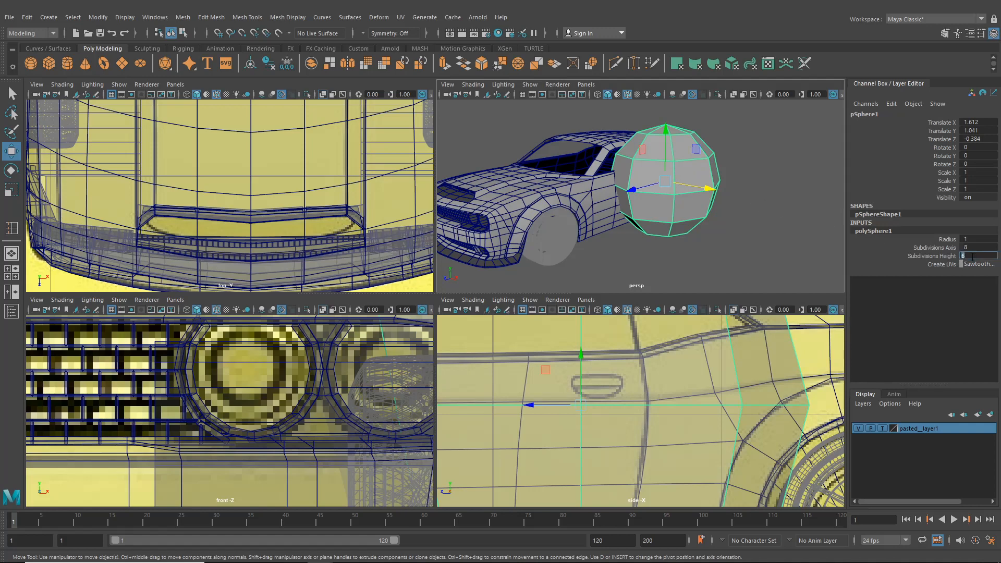
# Set the sphere's height subdivisions to 4 and delete the faces of its outer half.
pyautogui.write('4')
pyautogui.press('Return')
pyautogui.keyDown('alt'); pyautogui.moveTo(693, 197); pyautogui.dragTo(556, 218); pyautogui.keyUp('alt')
pyautogui.rightClick(580, 189)
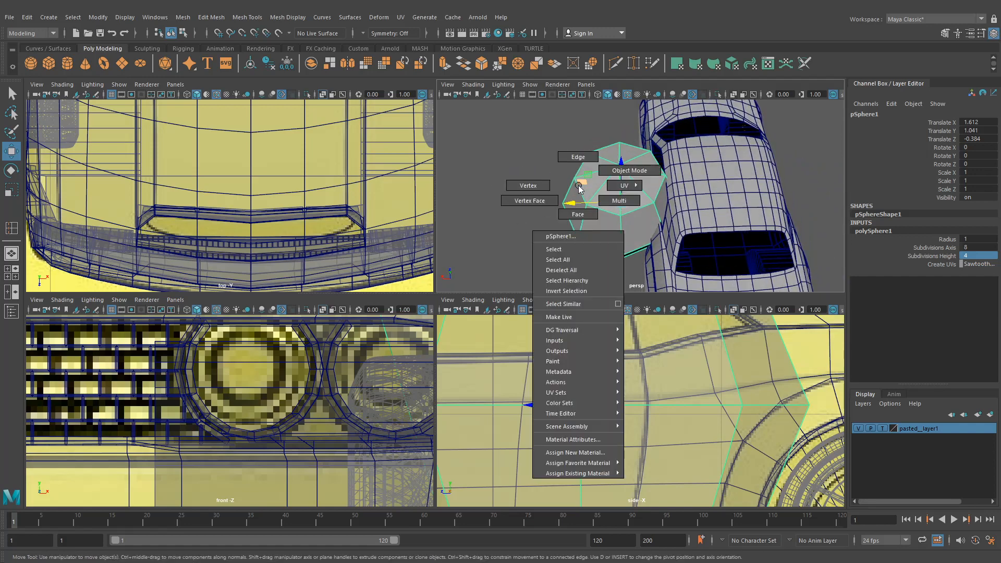
pyautogui.click(577, 215)
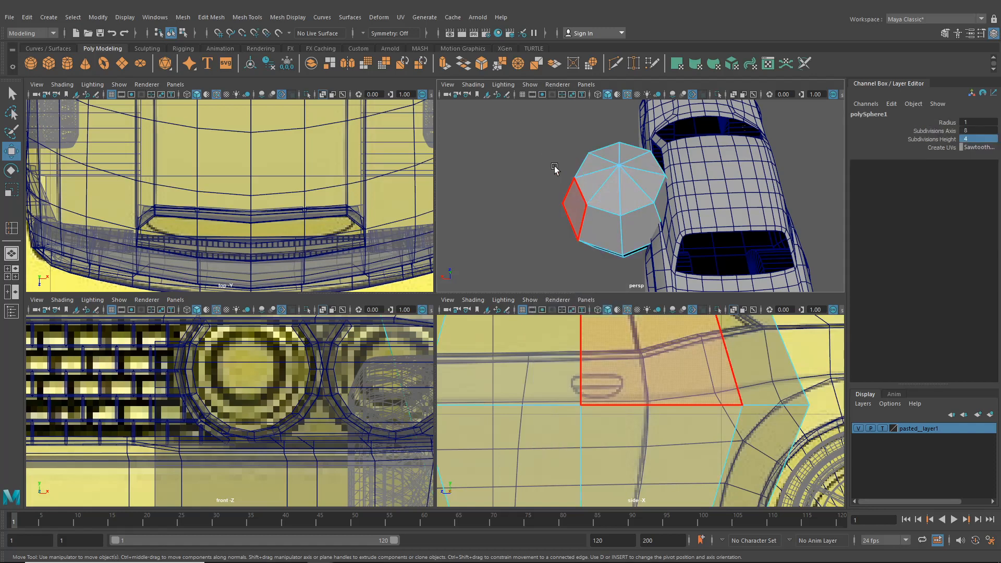
pyautogui.moveTo(541, 134); pyautogui.dragTo(610, 277)
pyautogui.press('Delete')
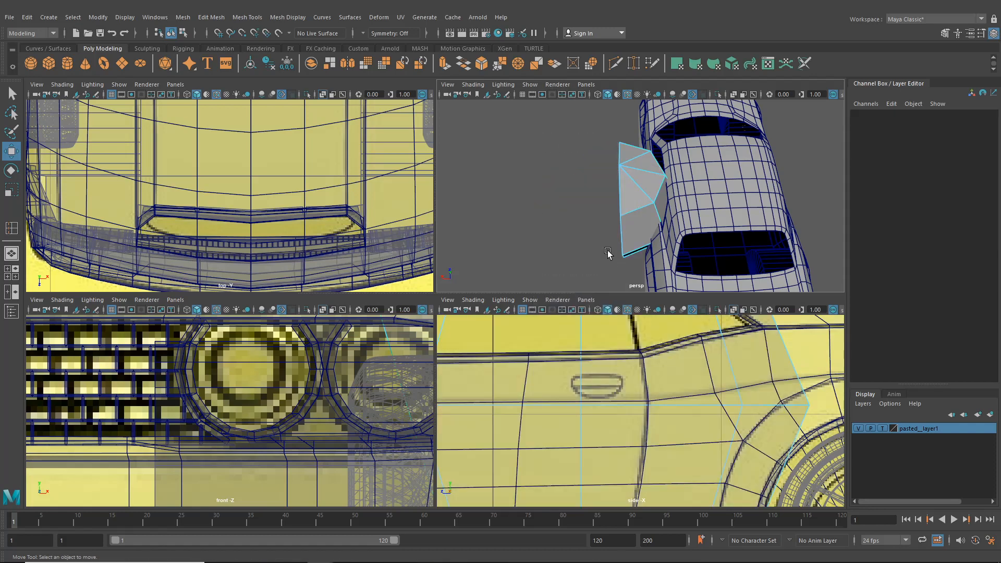
pyautogui.keyDown('alt'); pyautogui.moveTo(607, 231); pyautogui.dragTo(812, 180); pyautogui.keyUp('alt')
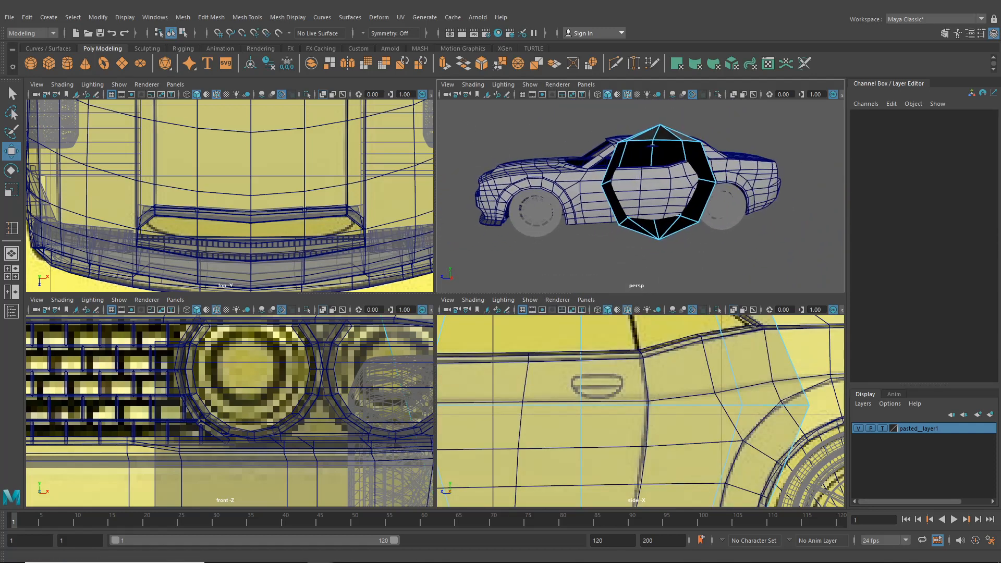
# Return the half sphere to object mode and scale it down uniformly to about 0.107.
pyautogui.click(172, 35)
pyautogui.keyDown('alt'); pyautogui.moveTo(620, 190); pyautogui.dragTo(596, 205, button='middle'); pyautogui.keyUp('alt')
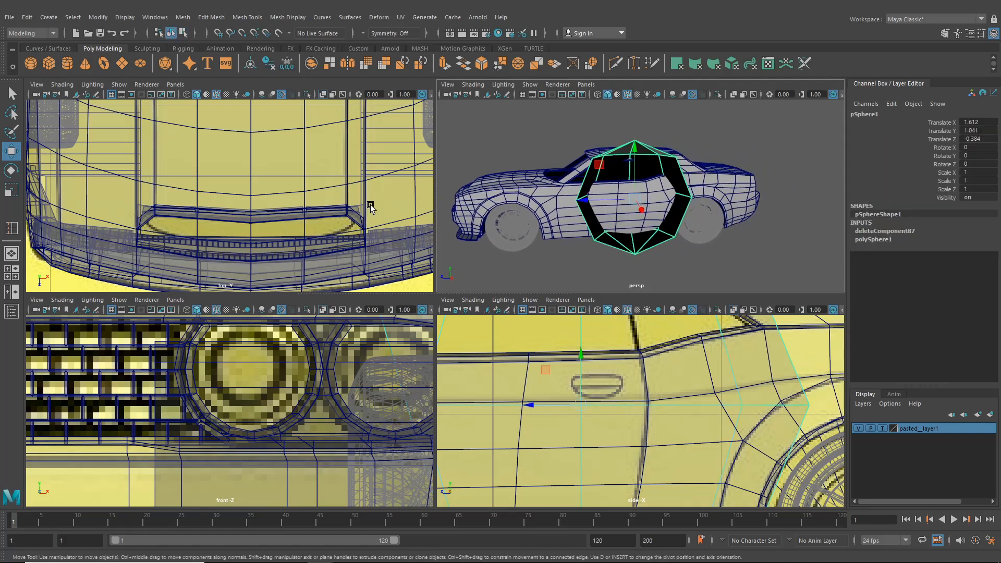
pyautogui.click(11, 189)
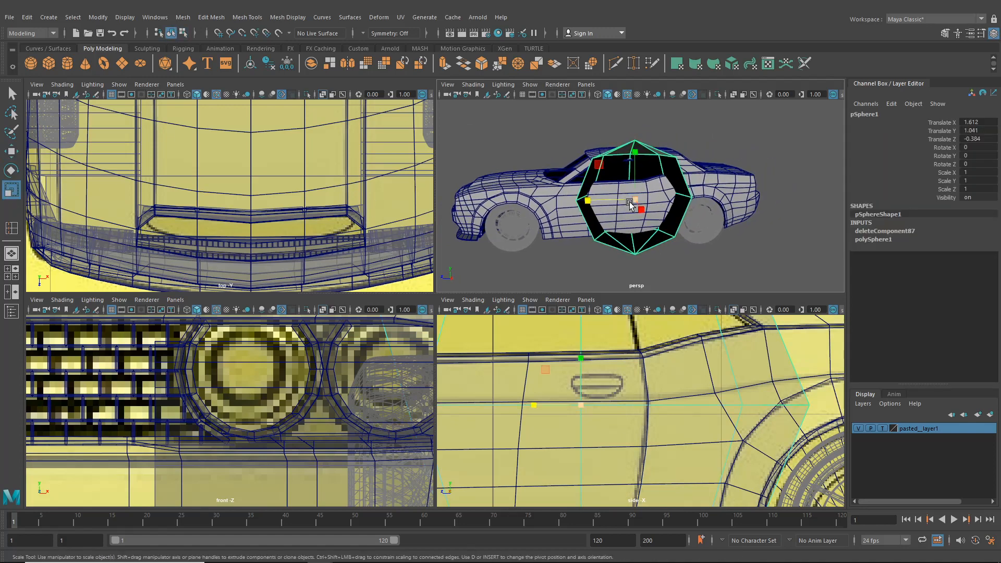
pyautogui.moveTo(629, 203); pyautogui.dragTo(555, 205)
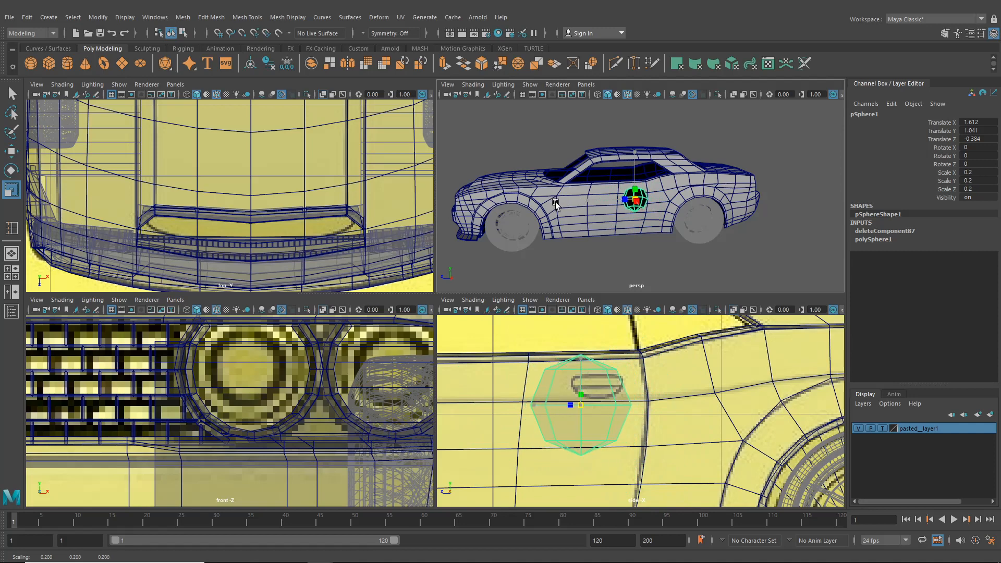
pyautogui.moveTo(636, 201); pyautogui.dragTo(624, 201)
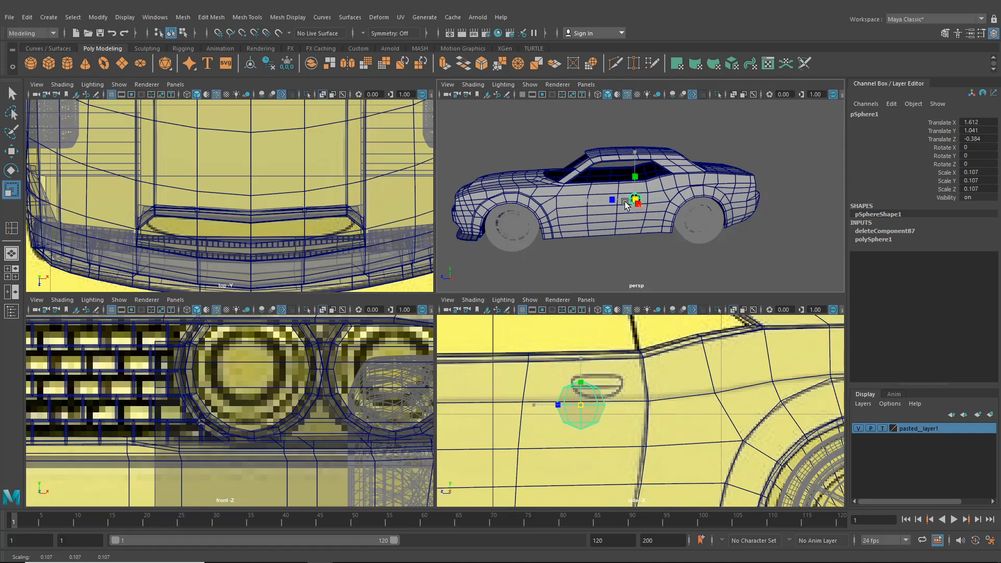
# Move the half sphere over the door handle outline, to Translate Y 1.13 and Z -0.455.
pyautogui.click(11, 151)
pyautogui.moveTo(581, 407); pyautogui.dragTo(598, 387)
pyautogui.scroll(5, 616, 233)
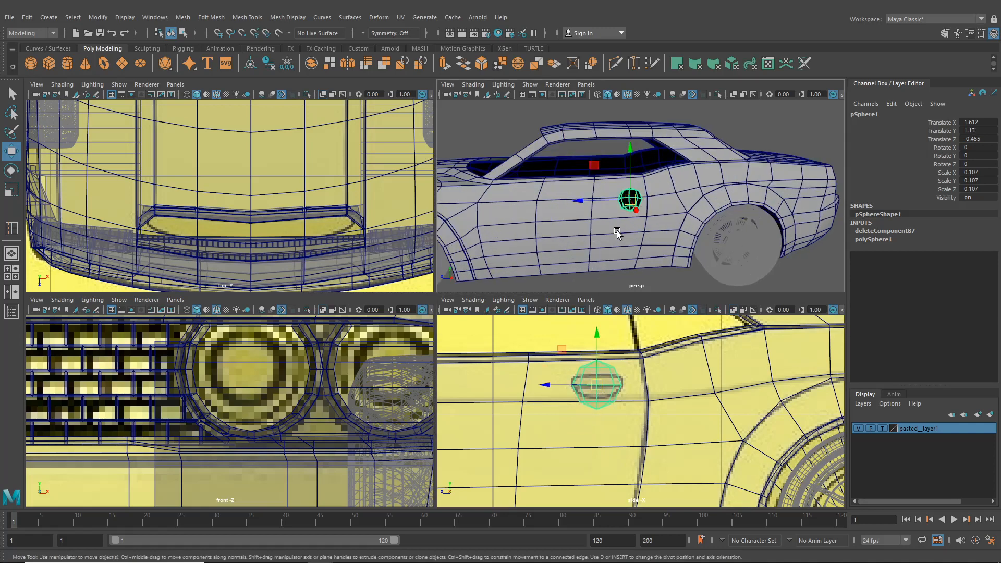
pyautogui.scroll(4, 616, 233)
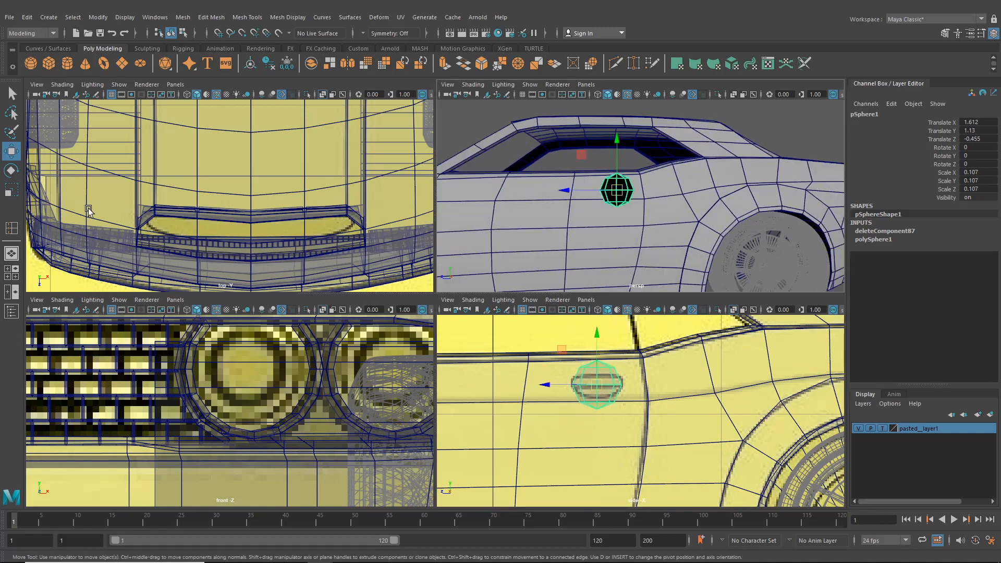
# Flatten the half sphere vertically to Scale Y 0.063 to match the height of the door handle outline.
pyautogui.press('r')
pyautogui.moveTo(597, 338)
pyautogui.mouseDown()
pyautogui.moveTo(600, 365)
pyautogui.moveTo(594, 354)
pyautogui.mouseUp()
pyautogui.scroll(4, 598, 355)
# Select the half sphere's top vertices and lower them to the upper edge of the handle outline in the side blueprint.
pyautogui.moveTo(579, 383); pyautogui.dragTo(527, 266, button='right')
pyautogui.moveTo(537, 353); pyautogui.dragTo(658, 396)
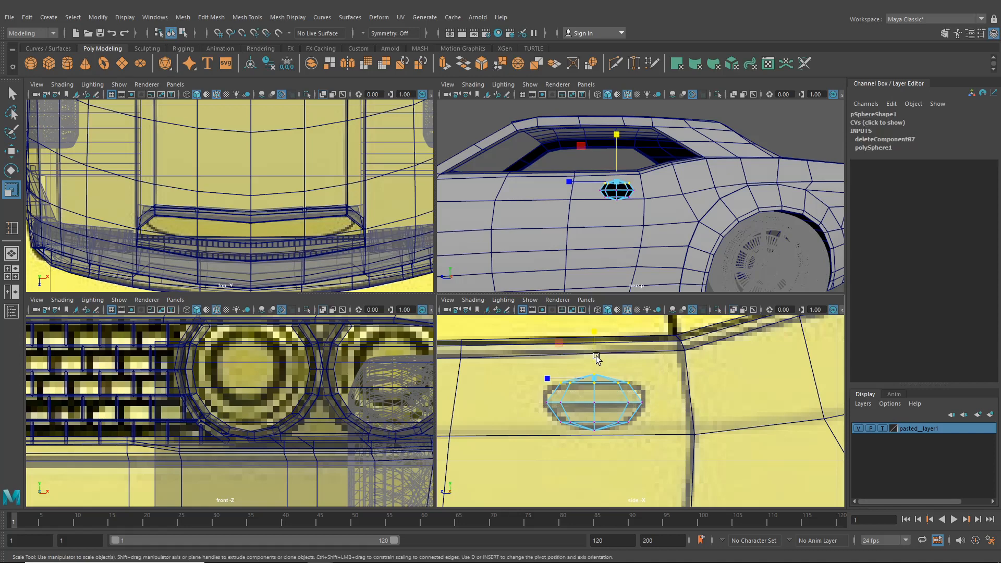
pyautogui.click(10, 152)
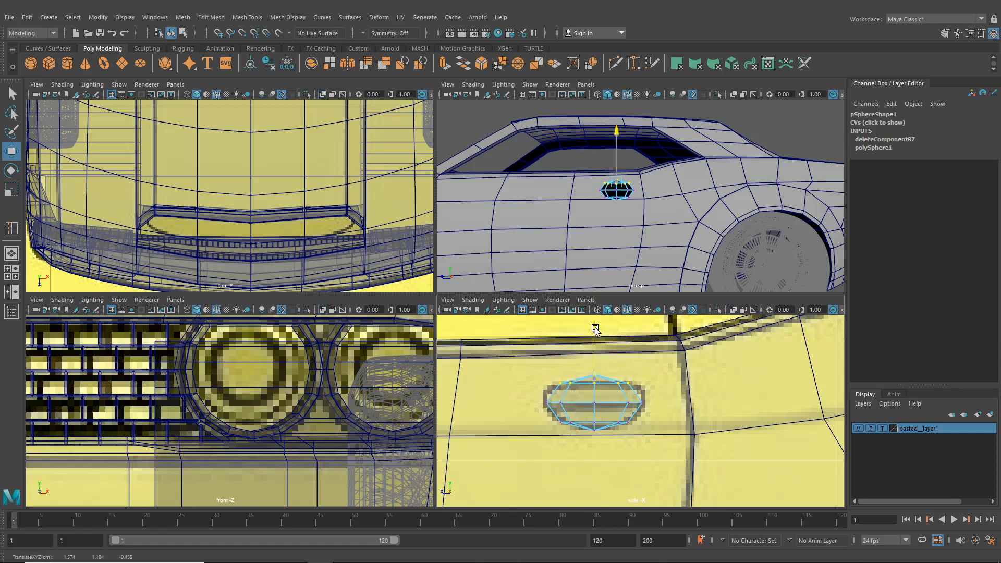
pyautogui.moveTo(595, 330); pyautogui.dragTo(595, 332)
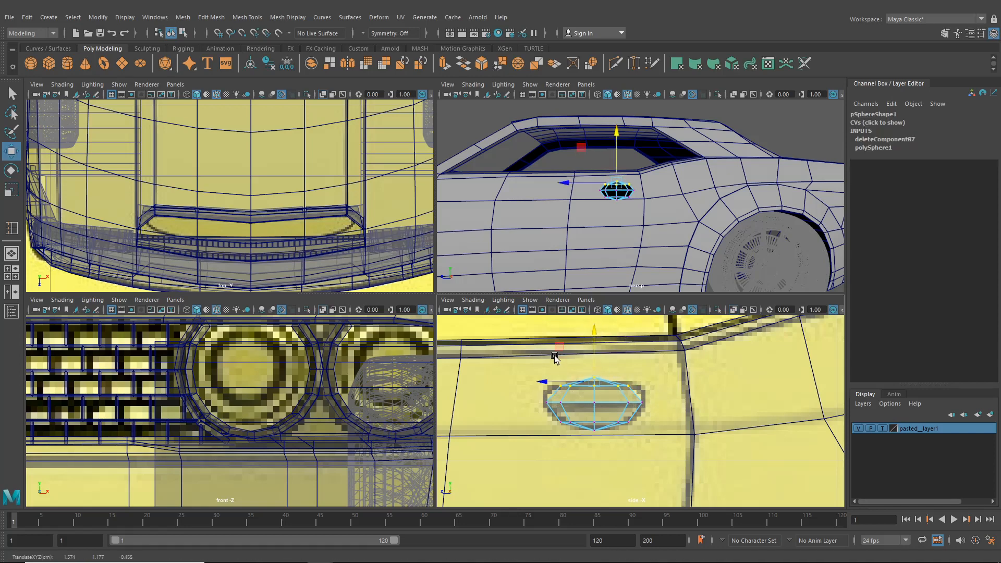
pyautogui.click(605, 373)
pyautogui.hotkey('ctrl', 'z')
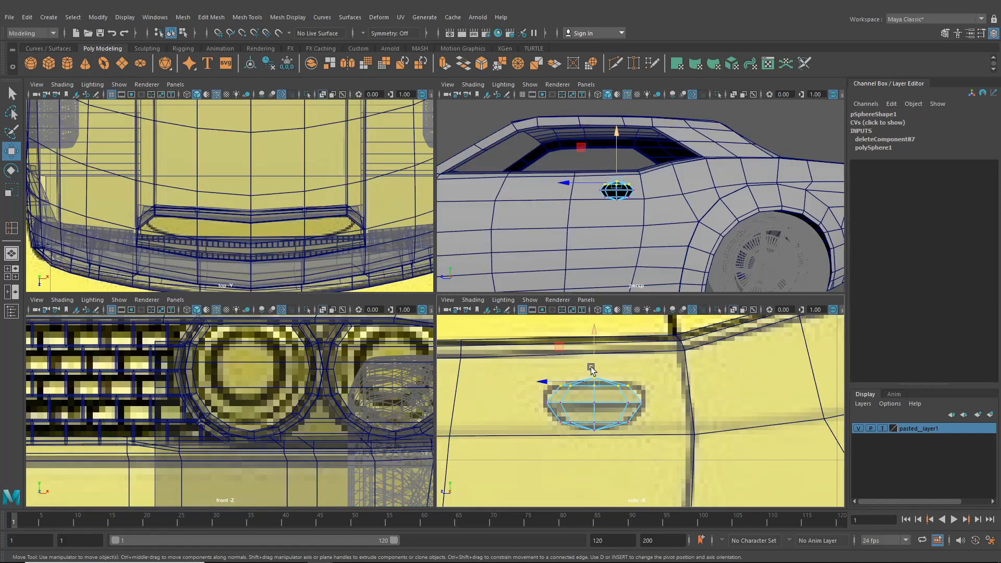
pyautogui.scroll(2, 600, 382)
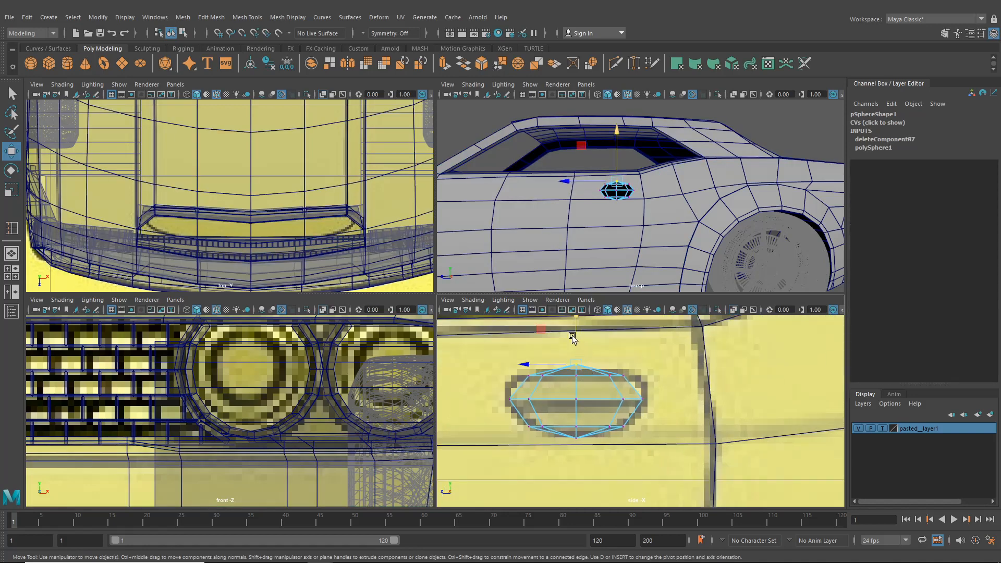
pyautogui.moveTo(572, 337); pyautogui.dragTo(576, 346)
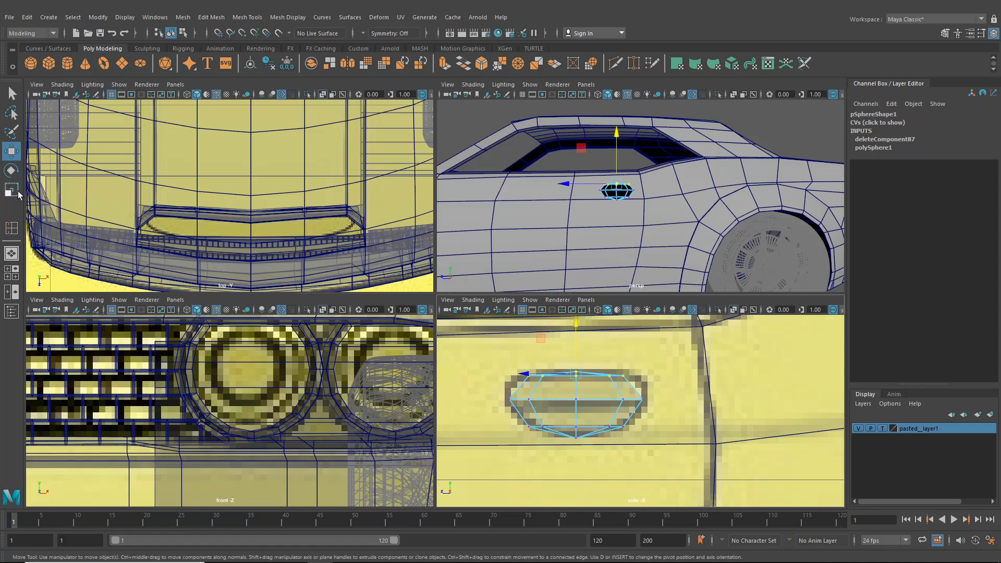
# Narrow the half sphere's middle vertex row and widen its upper row along the car's length to follow the handle outline.
pyautogui.press('r')
pyautogui.moveTo(522, 380); pyautogui.dragTo(651, 404)
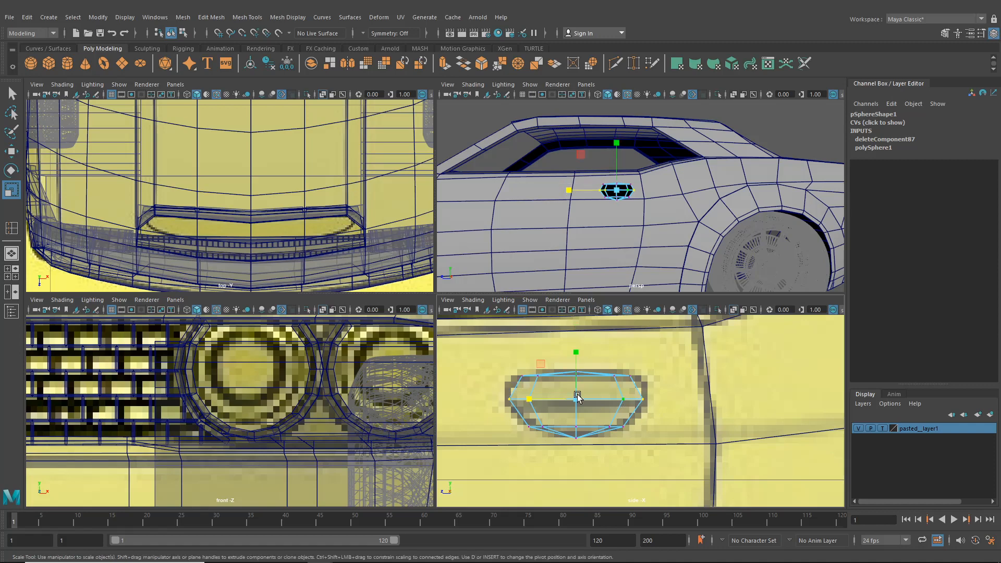
pyautogui.moveTo(513, 402); pyautogui.dragTo(534, 402)
pyautogui.moveTo(598, 388); pyautogui.dragTo(597, 387)
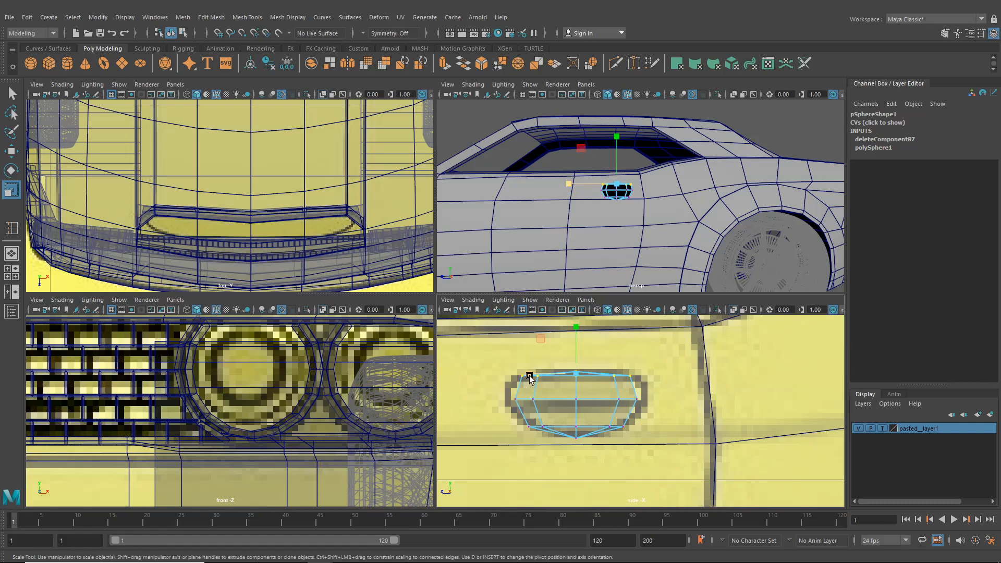
pyautogui.moveTo(529, 376); pyautogui.dragTo(528, 375)
# Return the half sphere to object mode, reduce its depth to Scale X 0.046 and move it outward to Translate X 1.635.
pyautogui.keyDown('alt'); pyautogui.moveTo(630, 184); pyautogui.dragTo(579, 198); pyautogui.keyUp('alt')
pyautogui.scroll(5, 578, 193)
pyautogui.keyDown('alt'); pyautogui.moveTo(568, 180); pyautogui.dragTo(609, 225, button='middle'); pyautogui.keyUp('alt')
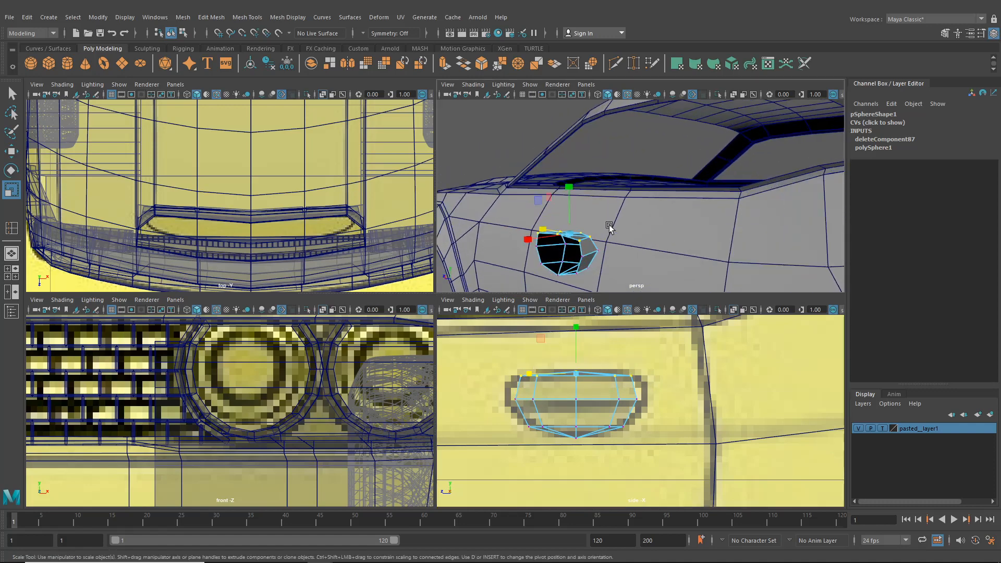
pyautogui.keyDown('alt'); pyautogui.moveTo(608, 225); pyautogui.dragTo(626, 224); pyautogui.keyUp('alt')
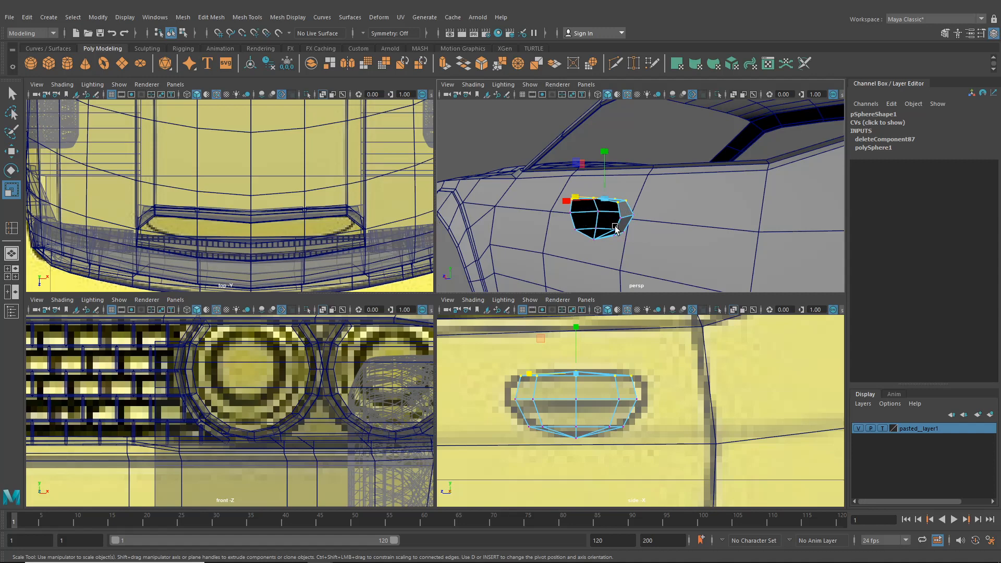
pyautogui.click(183, 33)
pyautogui.click(171, 33)
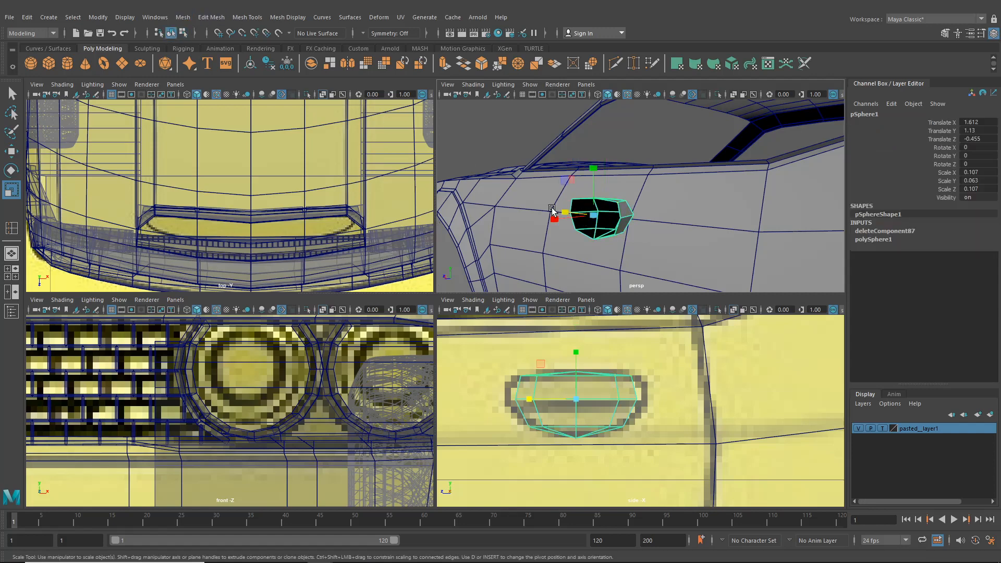
pyautogui.keyDown('alt'); pyautogui.moveTo(552, 210); pyautogui.dragTo(800, 241); pyautogui.keyUp('alt')
pyautogui.keyDown('alt'); pyautogui.moveTo(795, 241); pyautogui.dragTo(654, 268); pyautogui.keyUp('alt')
pyautogui.press('space')
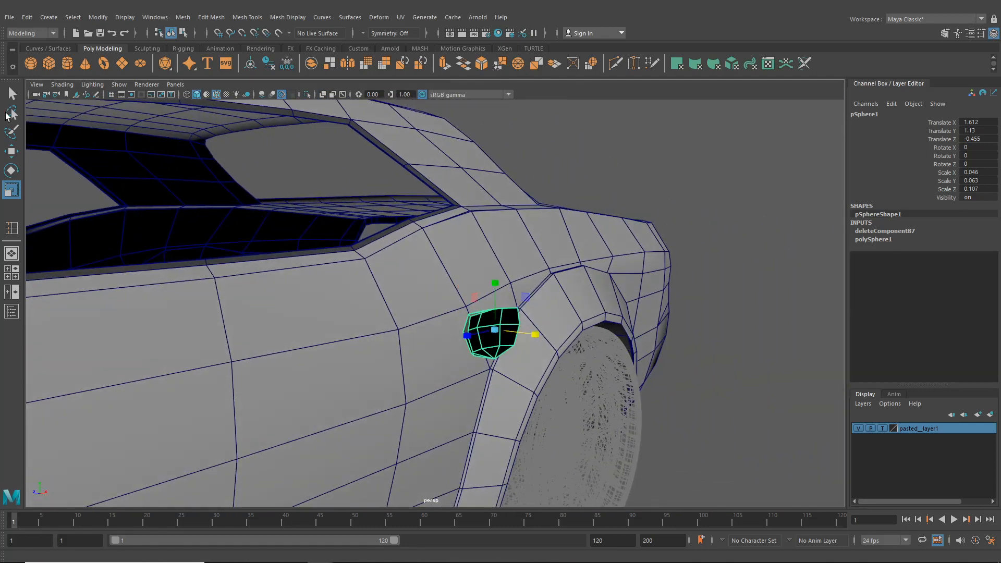
pyautogui.click(12, 150)
pyautogui.moveTo(539, 338)
pyautogui.mouseDown()
pyautogui.moveTo(367, 324)
pyautogui.moveTo(548, 336)
pyautogui.mouseUp()
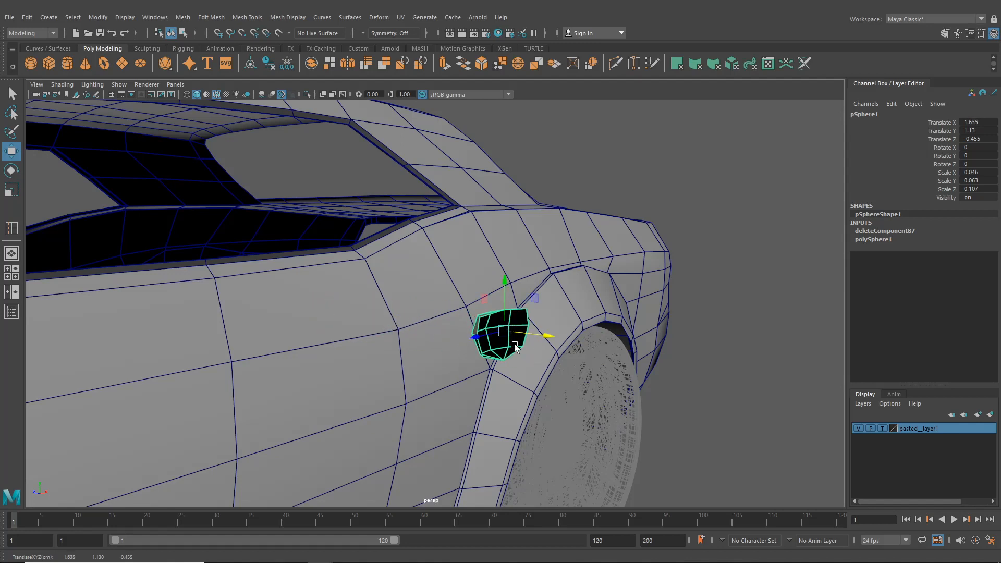
# Reverse the normals of all the half sphere's faces and clear the selection.
pyautogui.moveTo(505, 264); pyautogui.dragTo(499, 329, button='right')
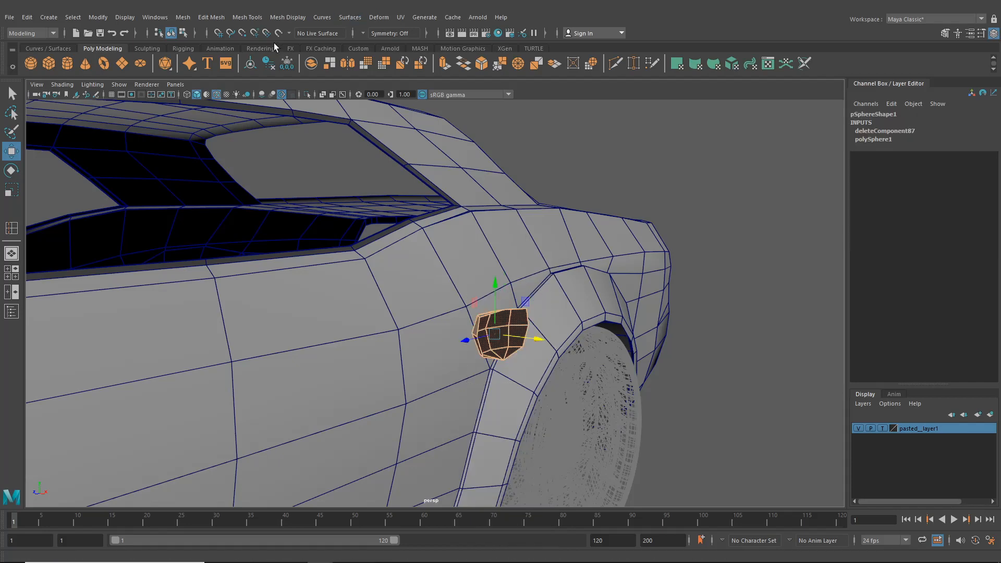
pyautogui.click(248, 18)
pyautogui.moveTo(287, 17)
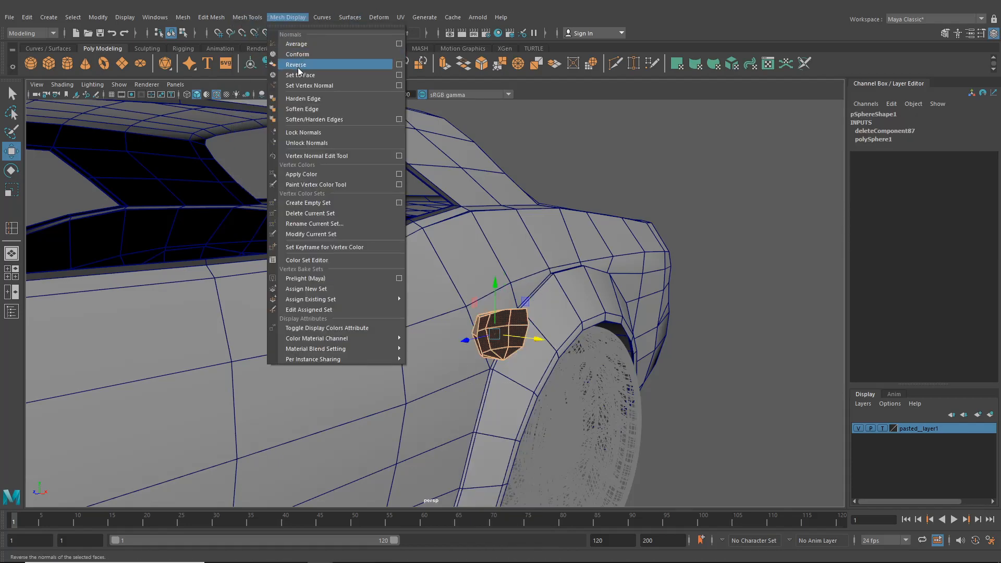
pyautogui.click(297, 65)
pyautogui.click(710, 202)
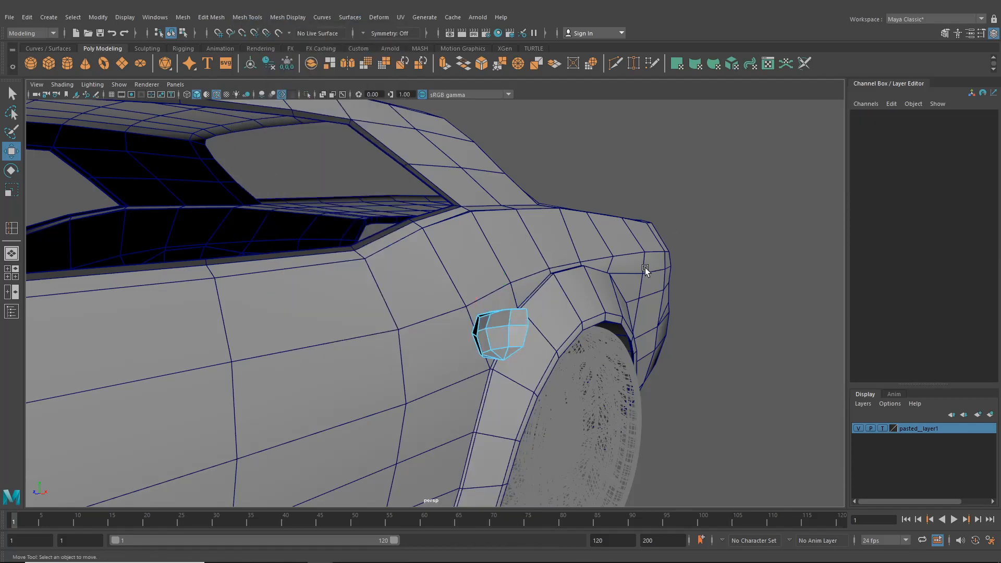
# Move the half sphere in to the door surface at Translate X 1.114 and tilt it to Rotate Z 24.949.
pyautogui.keyDown('alt'); pyautogui.moveTo(647, 270); pyautogui.dragTo(342, 323); pyautogui.keyUp('alt')
pyautogui.click(15, 151)
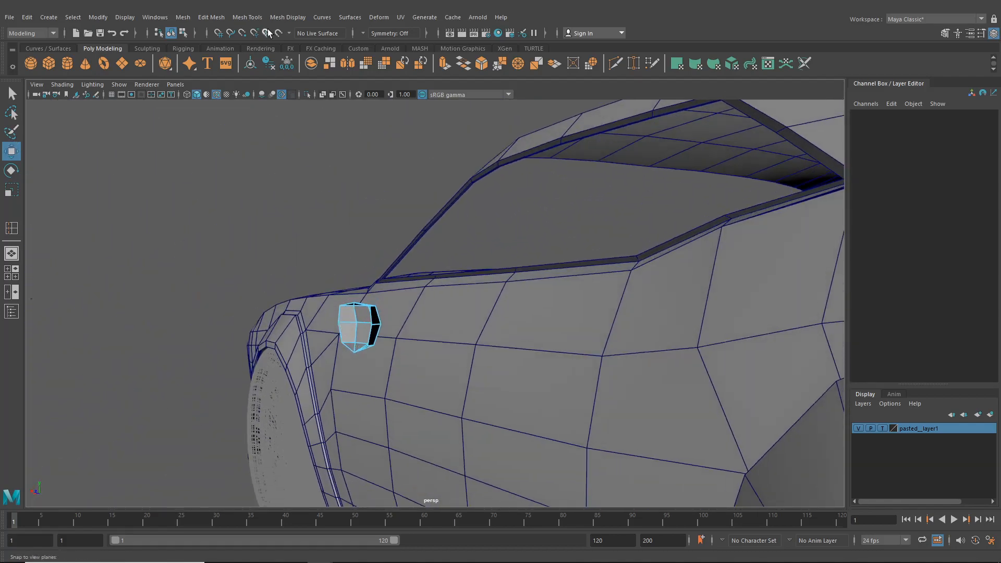
pyautogui.click(171, 33)
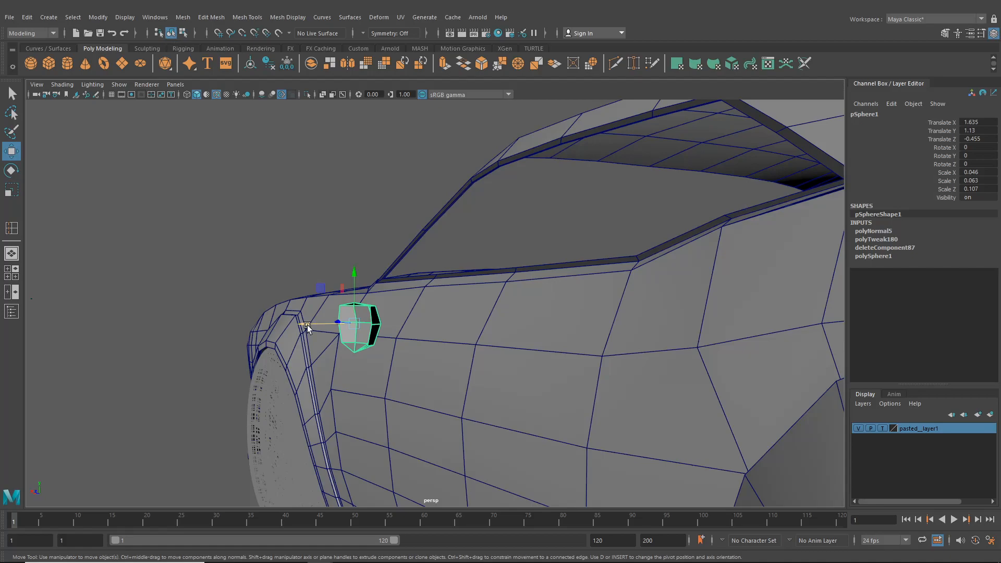
pyautogui.moveTo(306, 325); pyautogui.dragTo(491, 287)
pyautogui.click(9, 172)
pyautogui.moveTo(429, 315); pyautogui.dragTo(427, 320)
pyautogui.press('w')
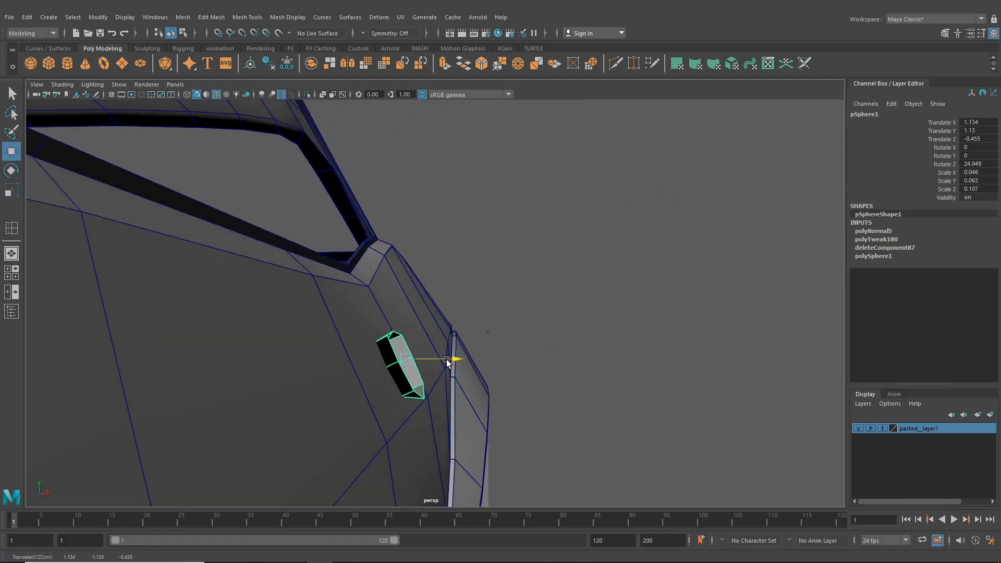
pyautogui.moveTo(446, 359); pyautogui.dragTo(344, 337)
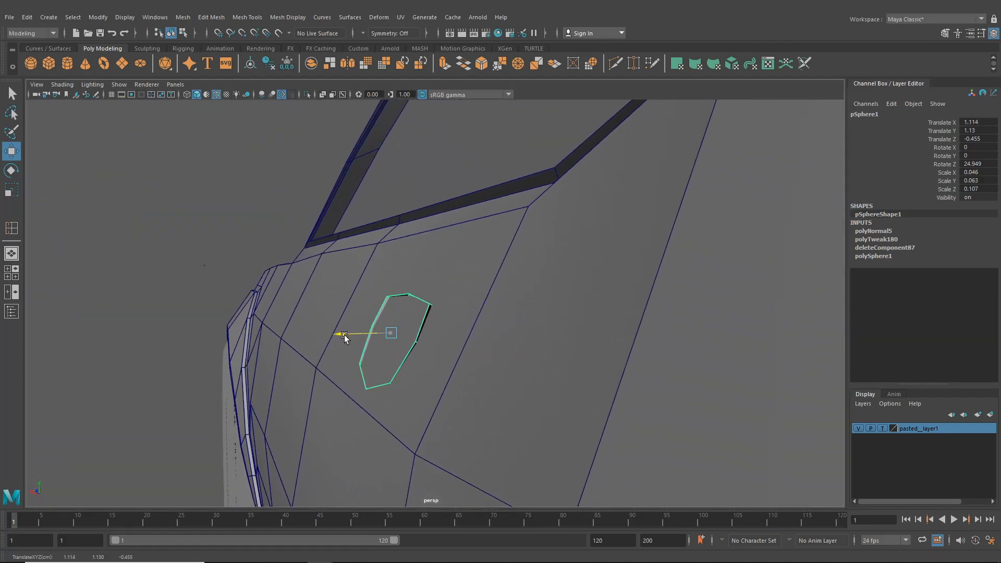
# Fine-tune the half sphere's fit against the door to Rotate Z 26.103 and Translate X 1.112, and check it against the side blueprint.
pyautogui.click(12, 190)
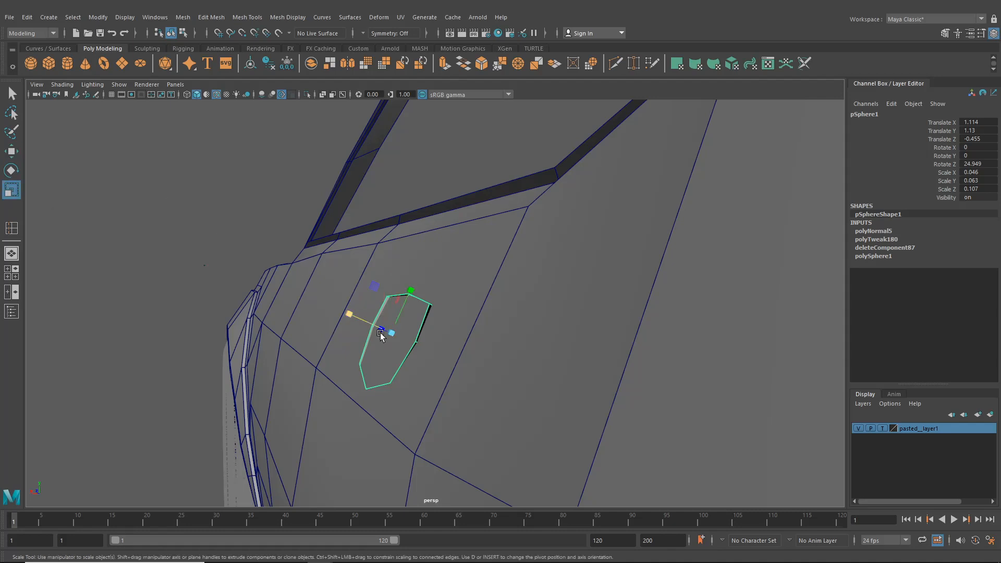
pyautogui.press('e')
pyautogui.moveTo(352, 304); pyautogui.dragTo(369, 298)
pyautogui.click(10, 157)
pyautogui.moveTo(323, 350); pyautogui.dragTo(326, 349)
pyautogui.click(11, 170)
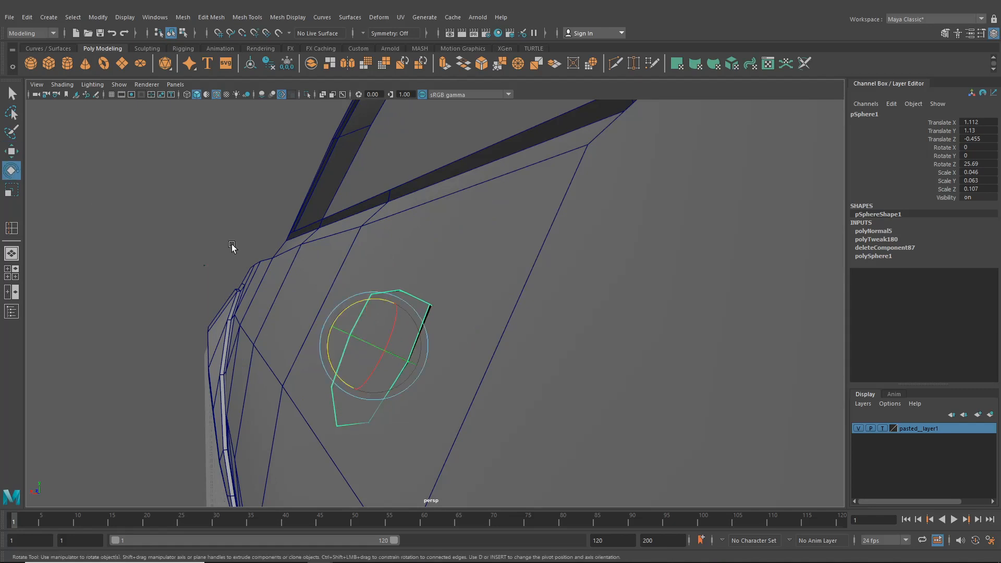
pyautogui.moveTo(354, 304); pyautogui.dragTo(355, 303)
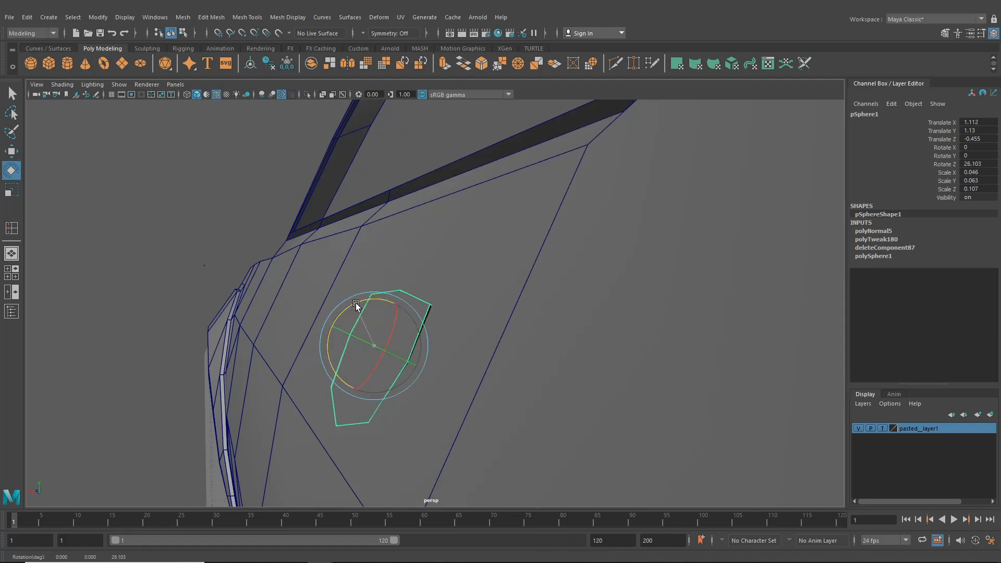
pyautogui.press('w')
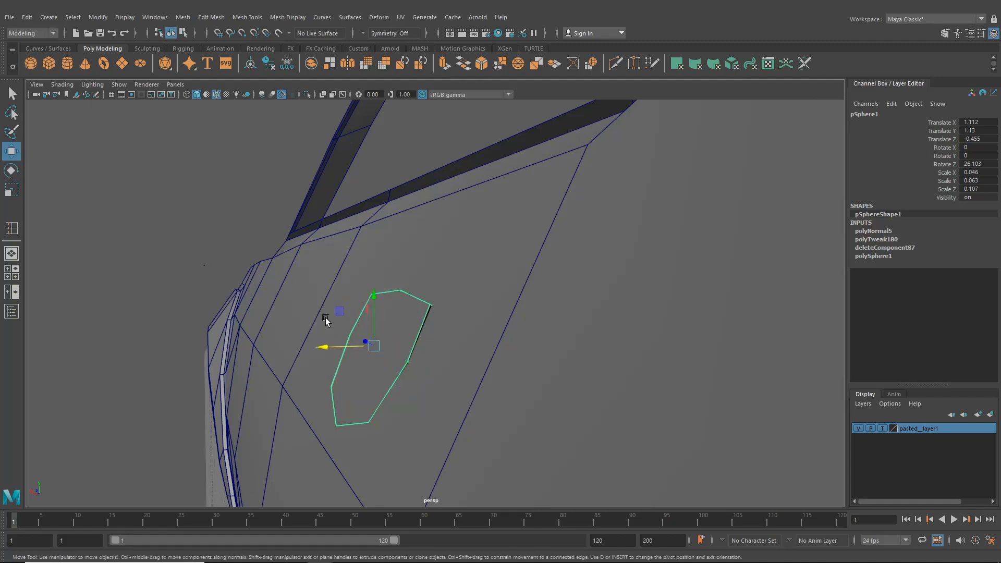
pyautogui.moveTo(324, 347); pyautogui.dragTo(324, 347)
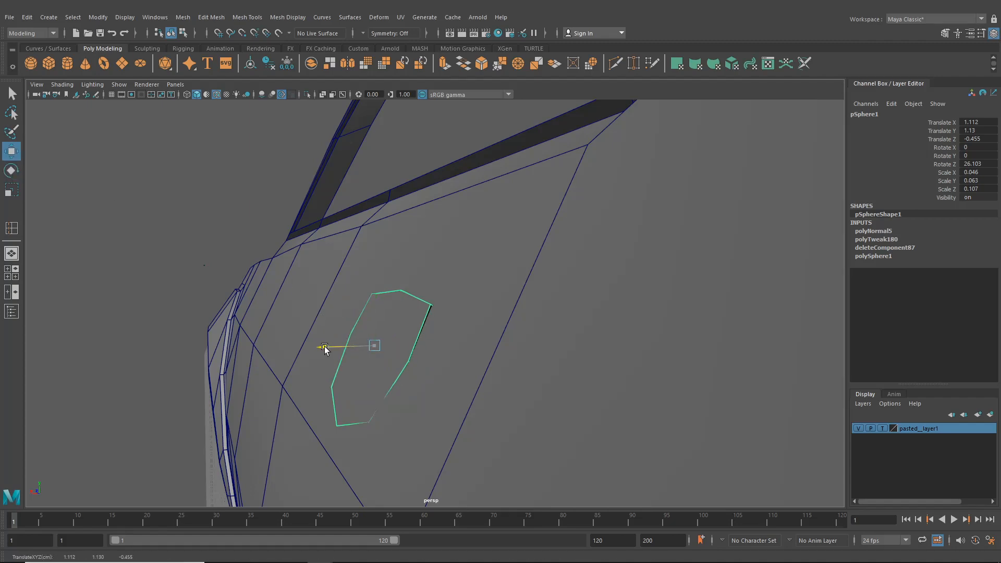
pyautogui.click(10, 292)
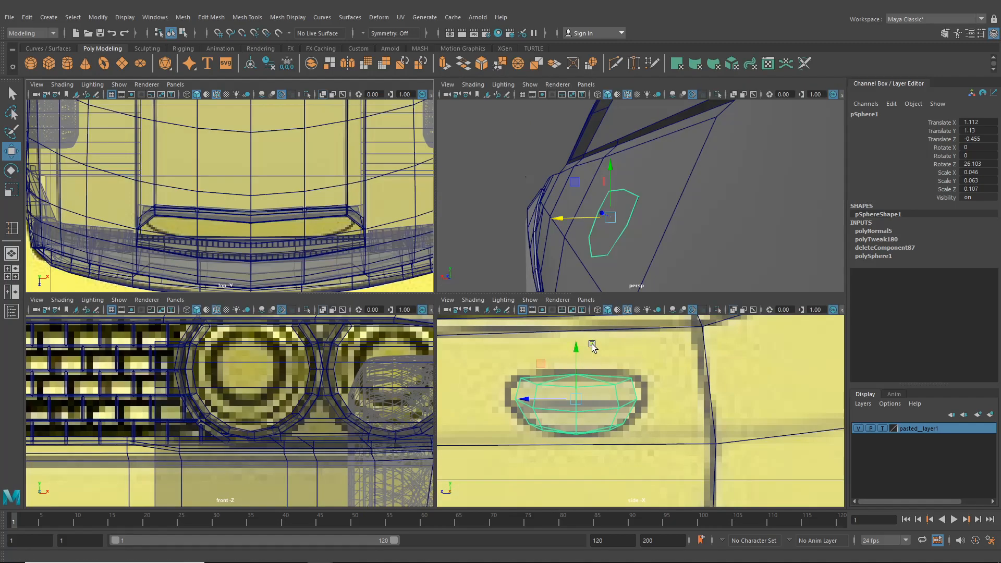
pyautogui.press('space')
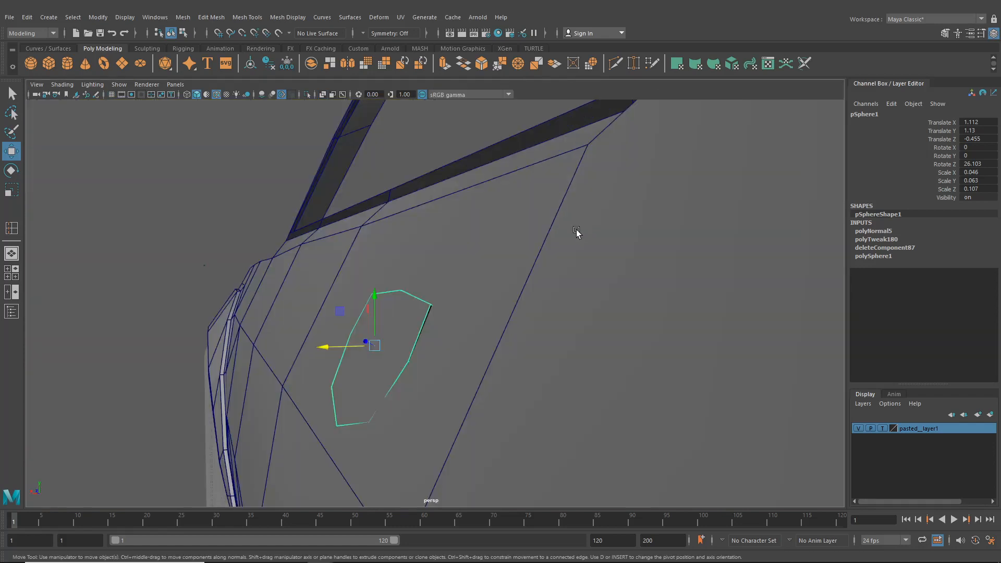
# Delete the door face of the car body that covers the half sphere.
pyautogui.keyDown('alt'); pyautogui.moveTo(576, 235); pyautogui.dragTo(601, 280); pyautogui.keyUp('alt')
pyautogui.scroll(-4, 420, 212)
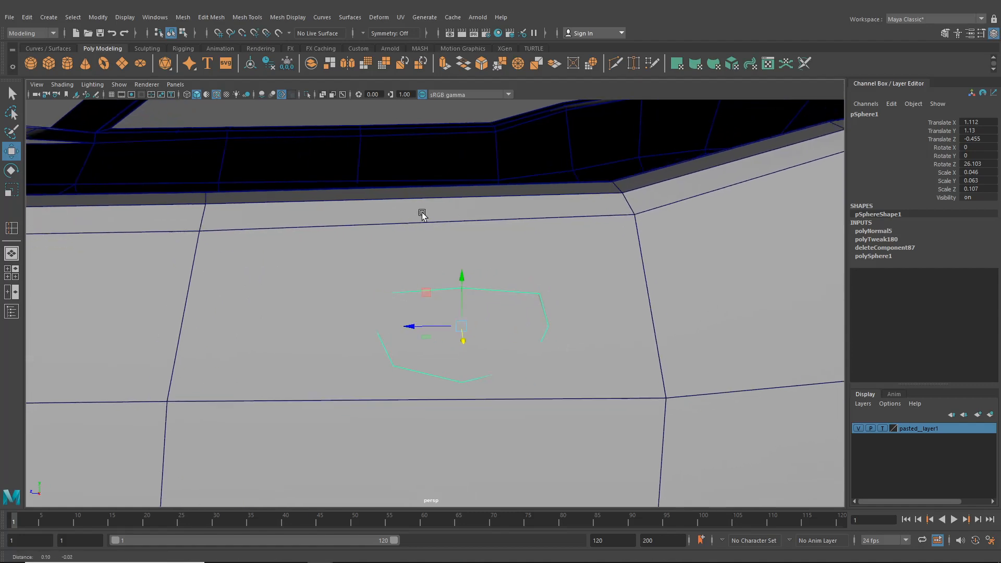
pyautogui.click(574, 259)
pyautogui.scroll(-5, 566, 263)
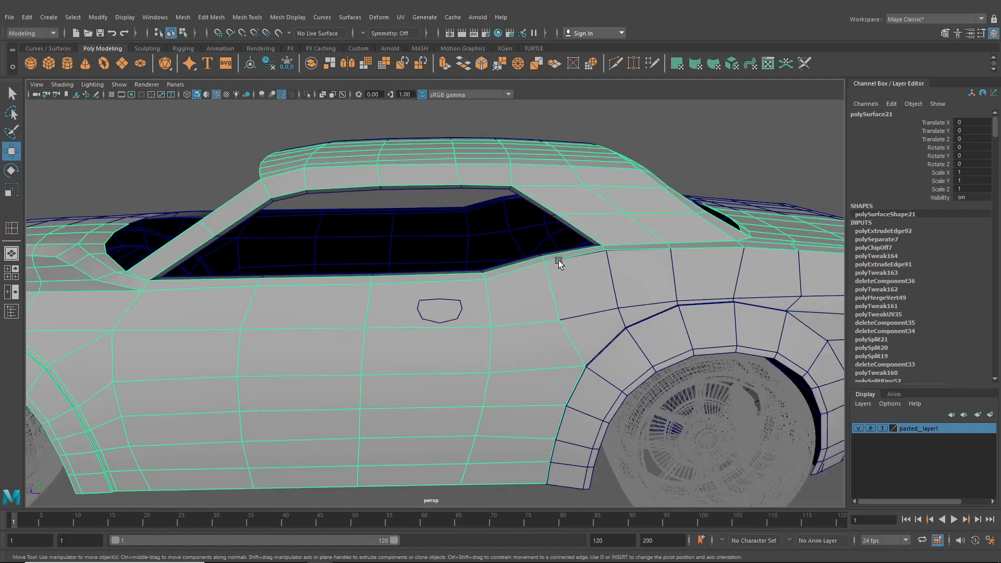
pyautogui.scroll(3, 454, 305)
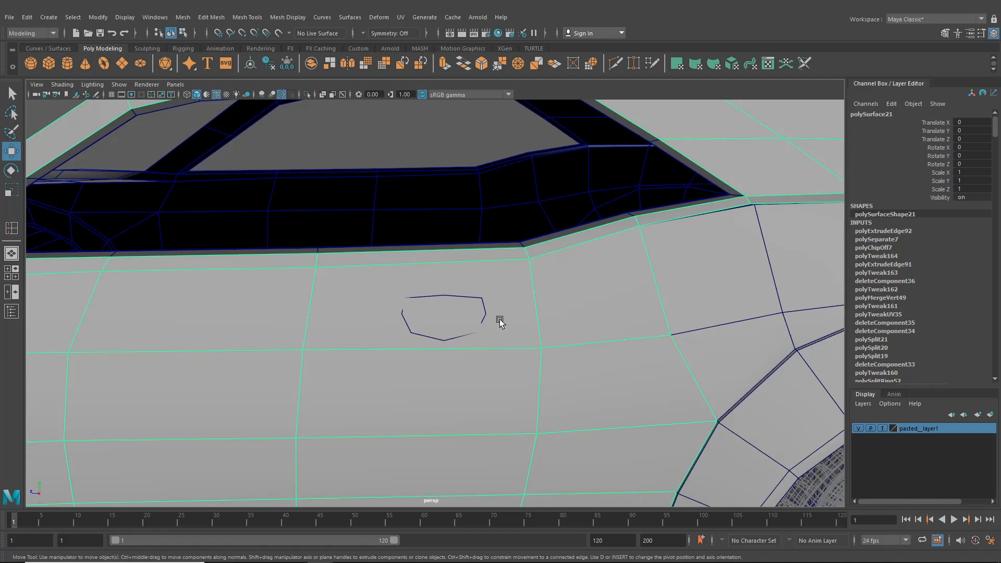
pyautogui.moveTo(479, 265); pyautogui.dragTo(483, 292, button='right')
pyautogui.click(450, 274)
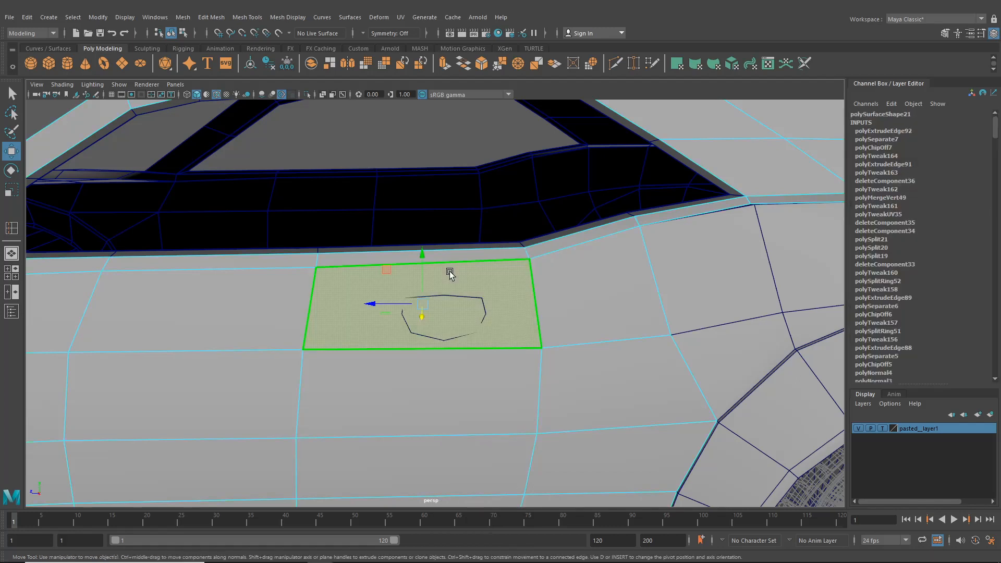
pyautogui.press('Delete')
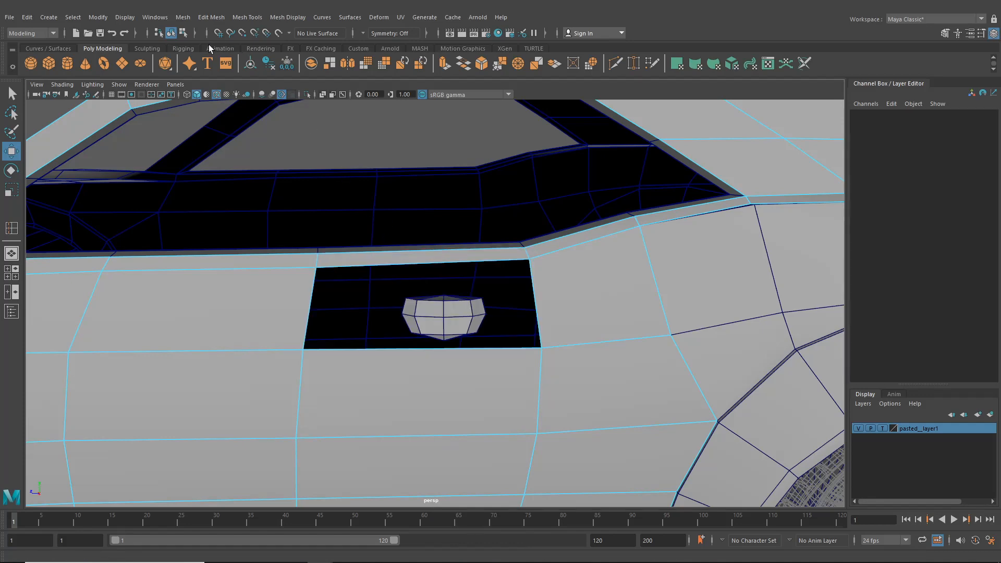
# Combine the half sphere and the car body into one mesh.
pyautogui.click(183, 33)
pyautogui.click(434, 316)
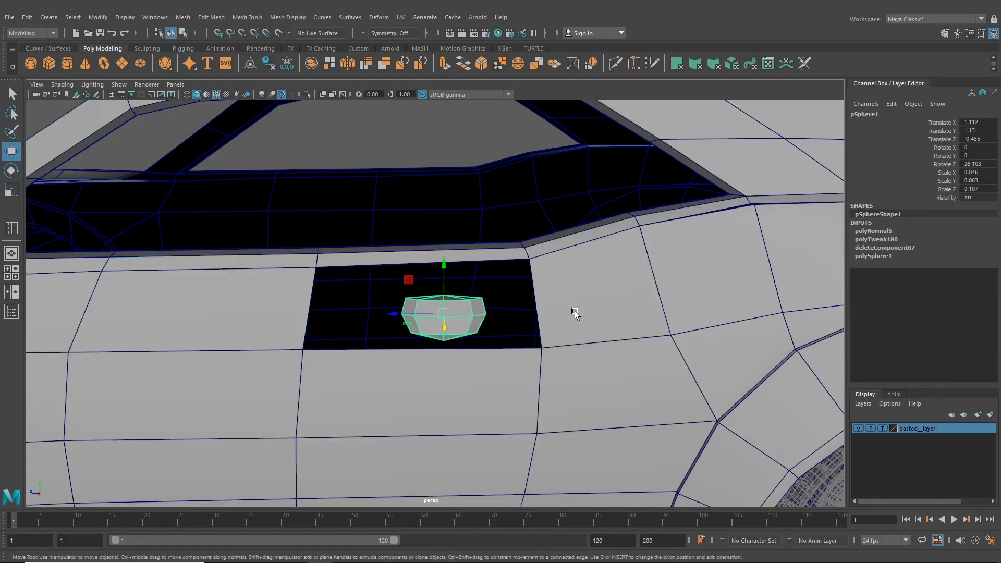
pyautogui.keyDown('shift'); pyautogui.click(576, 312); pyautogui.keyUp('shift')
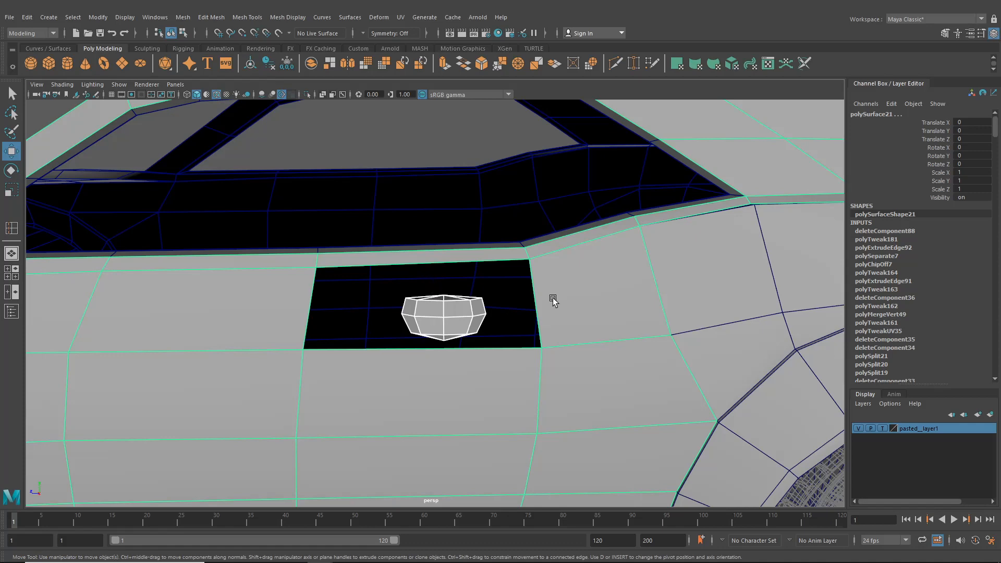
pyautogui.click(211, 17)
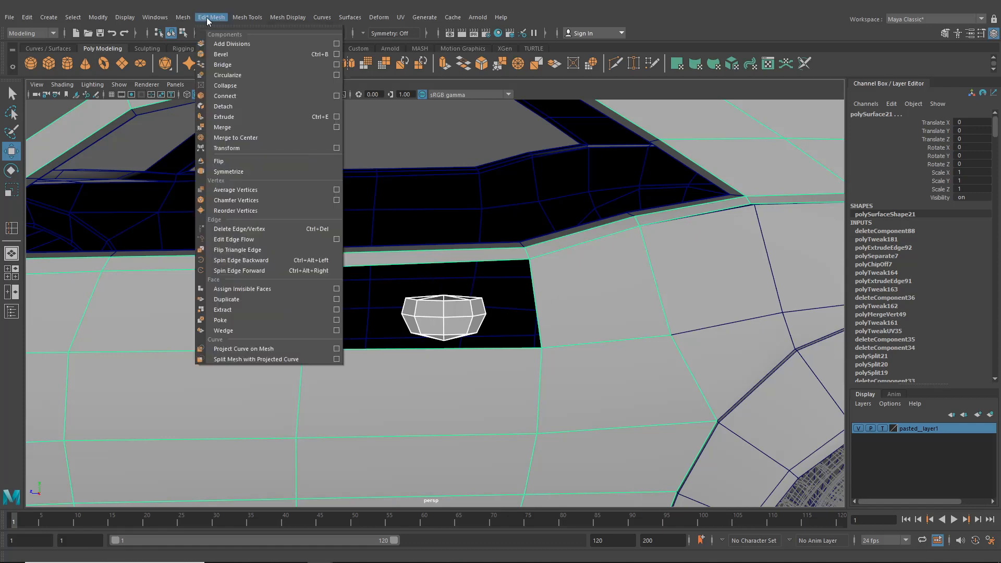
pyautogui.click(219, 54)
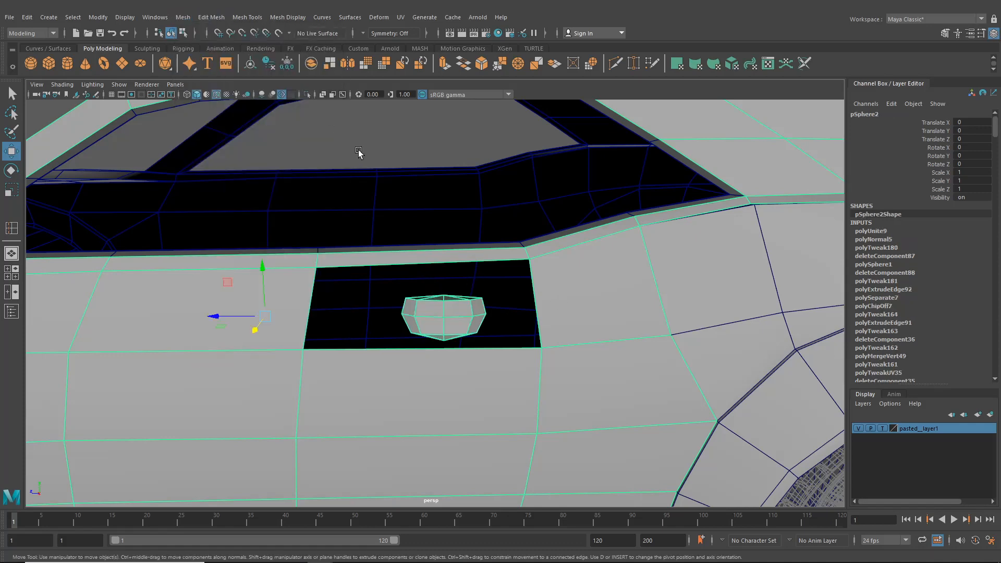
# Insert one edge loop through the strip above the door opening and one through the door faces below it, both in line with the half sphere's middle.
pyautogui.keyDown('alt'); pyautogui.moveTo(374, 172); pyautogui.dragTo(382, 168); pyautogui.keyUp('alt')
pyautogui.click(381, 214)
pyautogui.keyDown('alt'); pyautogui.moveTo(466, 279); pyautogui.dragTo(459, 318); pyautogui.keyUp('alt')
pyautogui.scroll(-4, 458, 305)
pyautogui.click(444, 336)
pyautogui.click(211, 17)
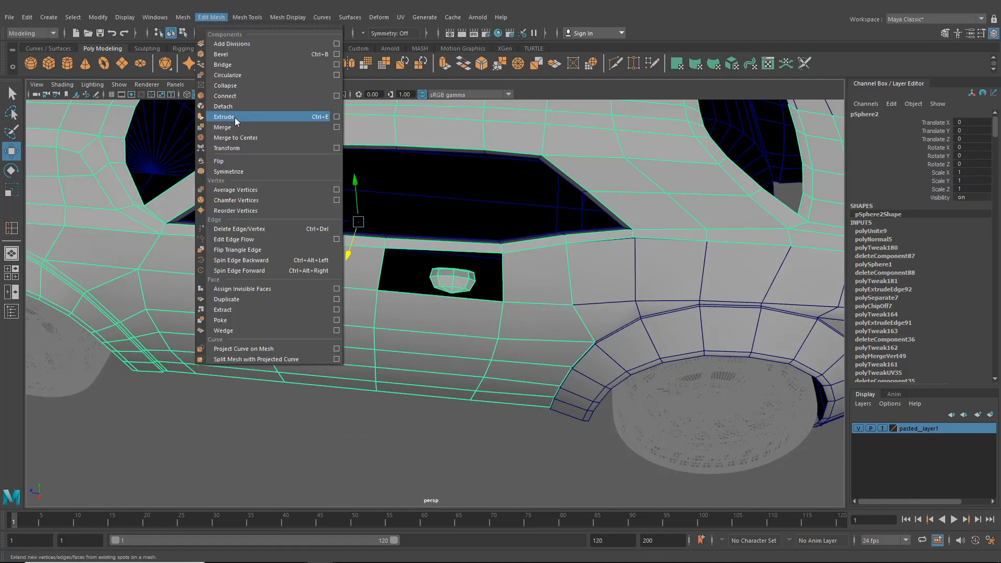
pyautogui.click(263, 94)
pyautogui.scroll(5, 460, 227)
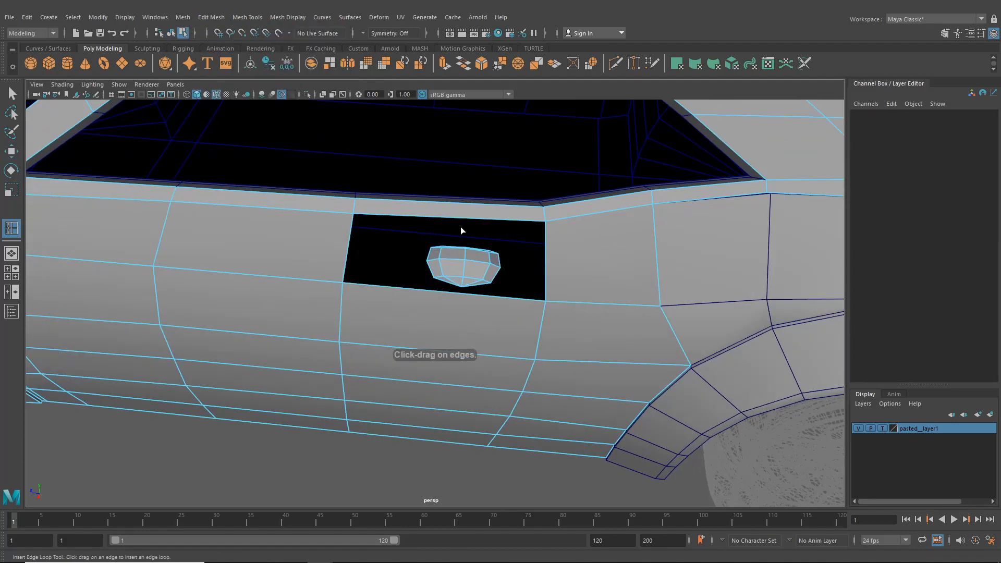
pyautogui.moveTo(464, 219); pyautogui.dragTo(466, 219)
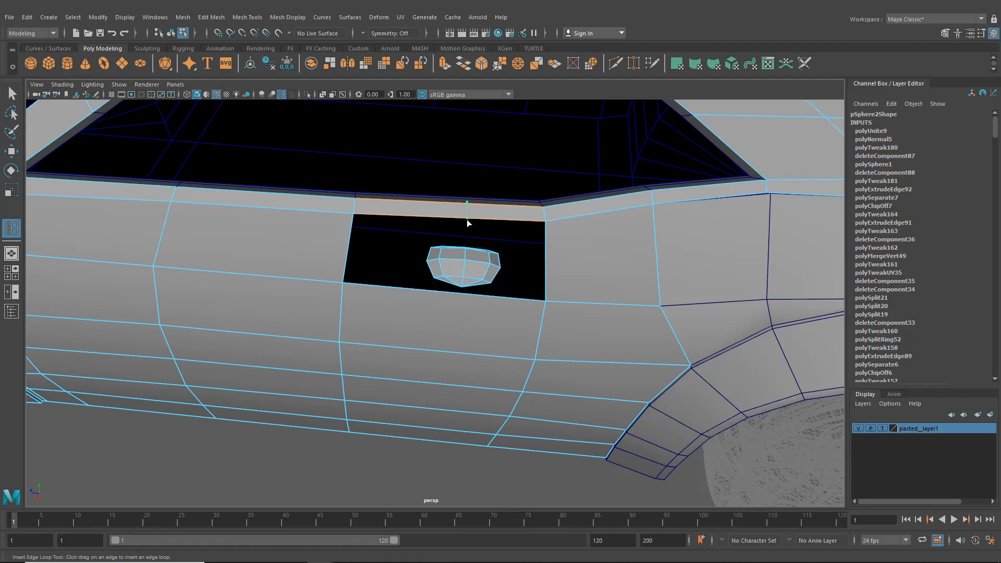
pyautogui.moveTo(467, 220); pyautogui.dragTo(466, 220)
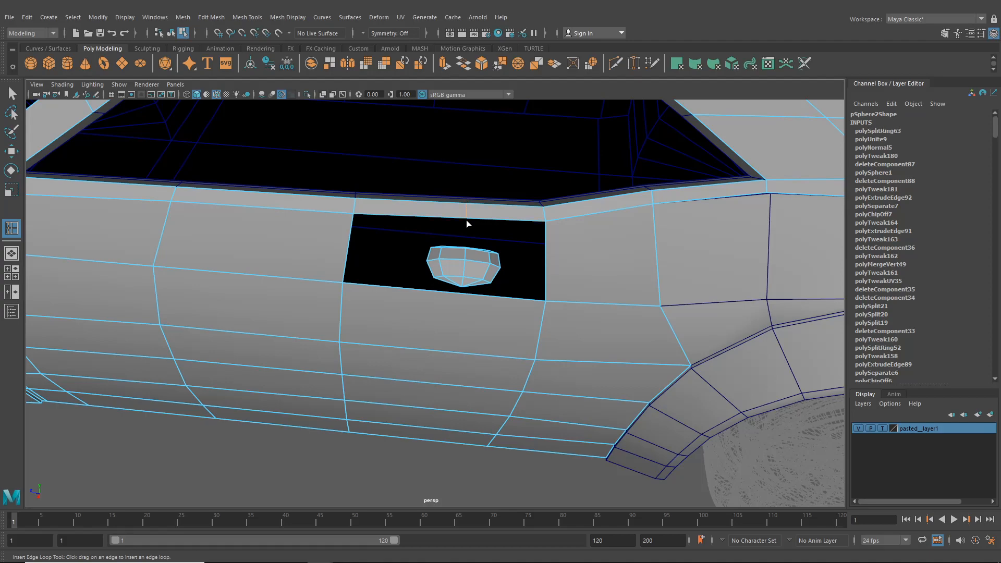
pyautogui.click(453, 357)
pyautogui.keyDown('alt'); pyautogui.moveTo(451, 354); pyautogui.dragTo(380, 293); pyautogui.keyUp('alt')
pyautogui.keyDown('alt'); pyautogui.moveTo(380, 293); pyautogui.dragTo(413, 289, button='middle'); pyautogui.keyUp('alt')
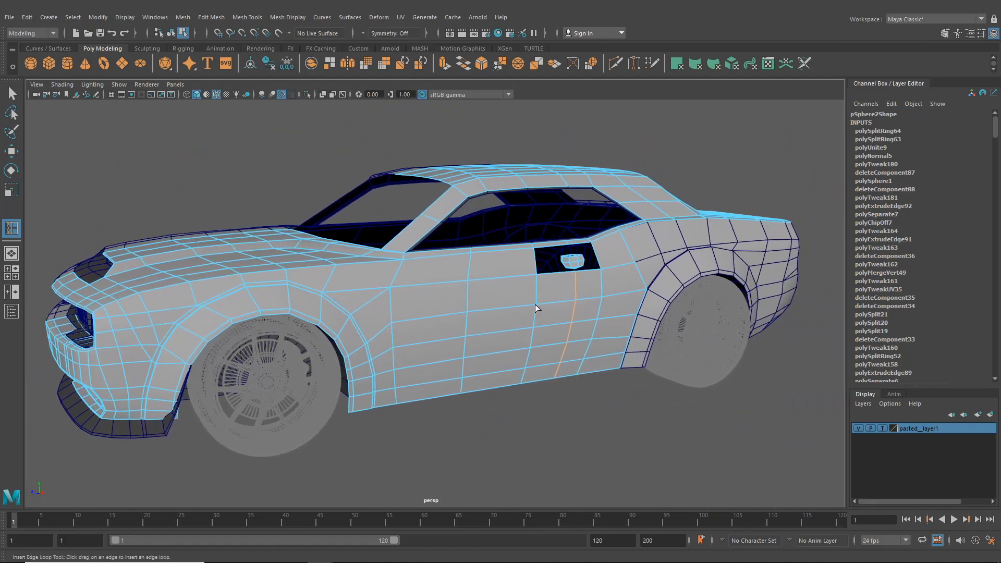
# Extrude the half sphere's lower rear edge toward the door opening with Local Translate Z -0.013.
pyautogui.keyDown('alt'); pyautogui.moveTo(536, 308); pyautogui.dragTo(443, 308); pyautogui.keyUp('alt')
pyautogui.keyDown('alt'); pyautogui.moveTo(443, 308); pyautogui.dragTo(330, 305, button='middle'); pyautogui.keyUp('alt')
pyautogui.scroll(3, 429, 319)
pyautogui.scroll(4, 330, 305)
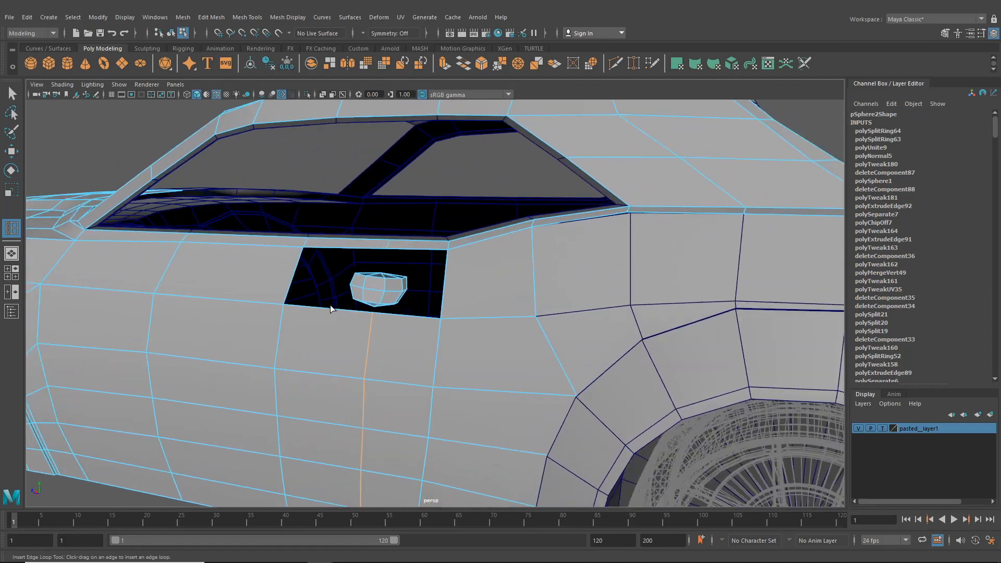
pyautogui.click(9, 92)
pyautogui.keyDown('alt'); pyautogui.moveTo(341, 293); pyautogui.dragTo(397, 342); pyautogui.keyUp('alt')
pyautogui.click(415, 321)
pyautogui.click(397, 342)
pyautogui.hotkey('ctrl', 'e')
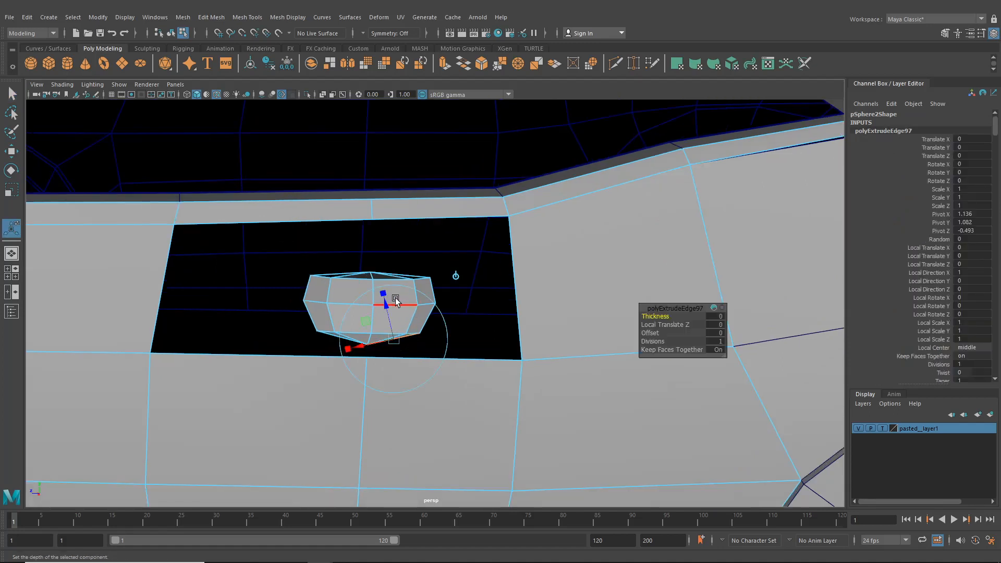
pyautogui.moveTo(391, 307); pyautogui.dragTo(391, 316)
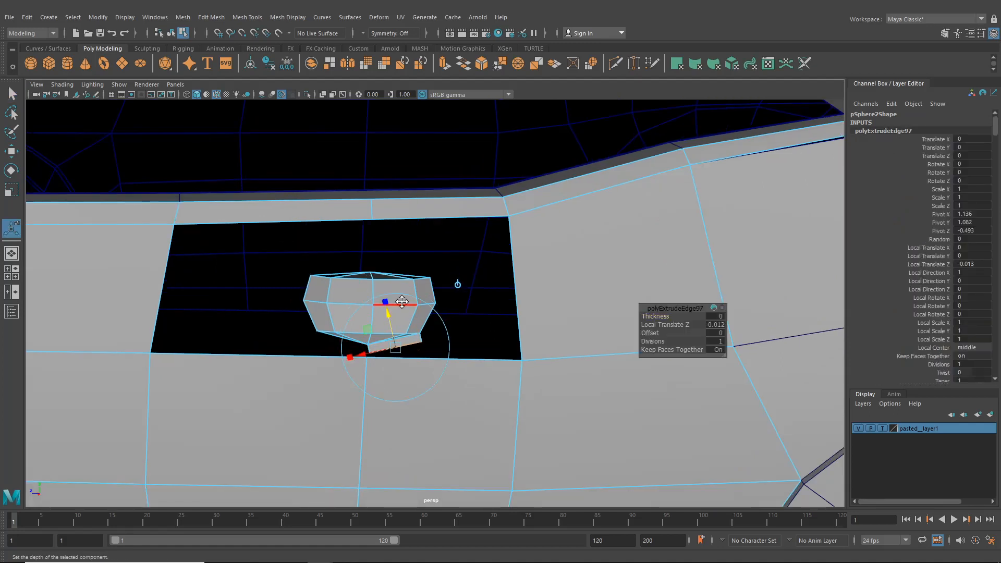
pyautogui.keyDown('alt'); pyautogui.moveTo(402, 303); pyautogui.dragTo(419, 310, button='middle'); pyautogui.keyUp('alt')
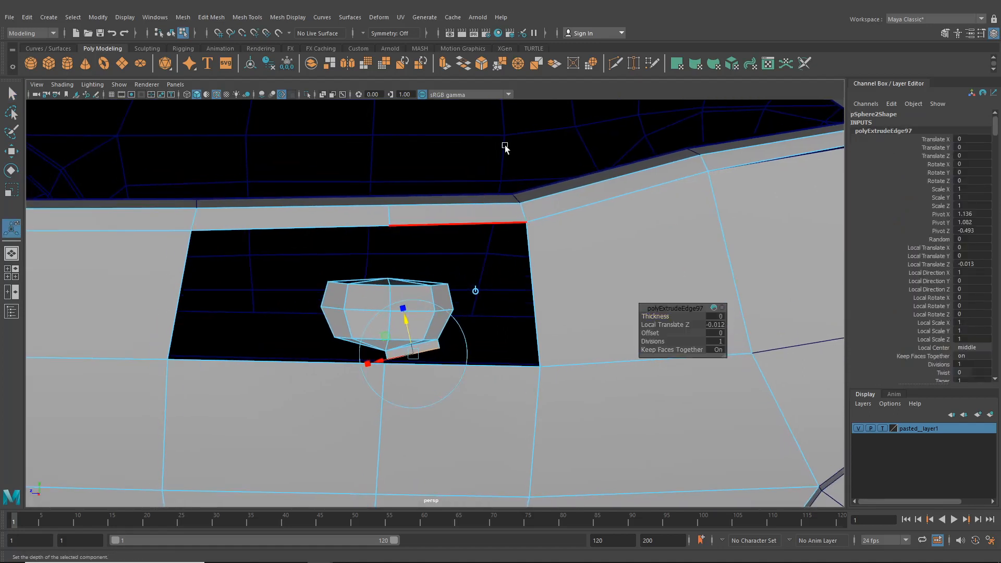
# Target-weld the extruded edge's vertices to the opening's lower middle vertex and lower rear corner.
pyautogui.click(633, 63)
pyautogui.moveTo(423, 338); pyautogui.dragTo(381, 262, button='right')
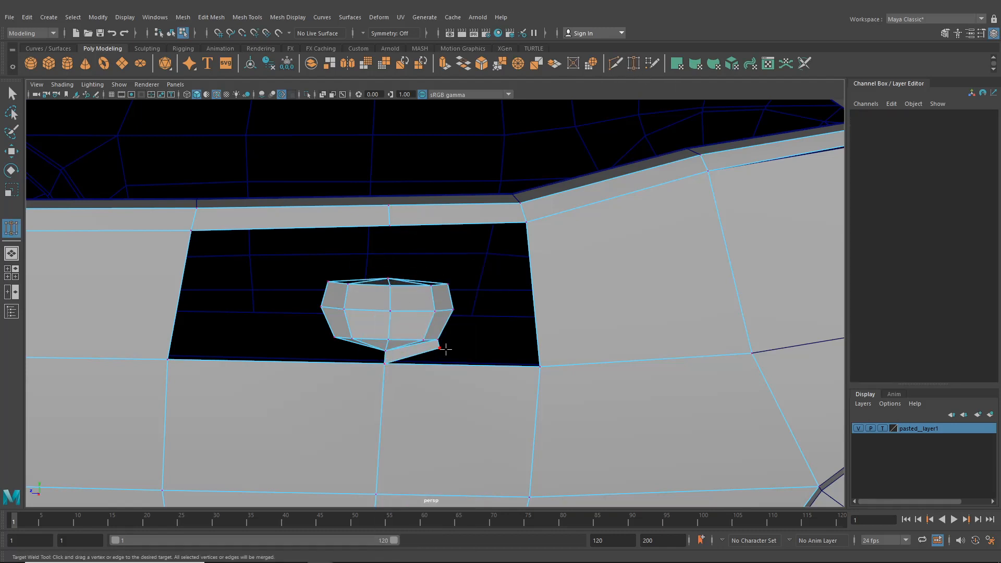
pyautogui.moveTo(520, 363); pyautogui.dragTo(535, 379)
pyautogui.scroll(-3, 537, 371)
# Extrude the half sphere's lower front edge toward the bottom of the door opening.
pyautogui.click(11, 94)
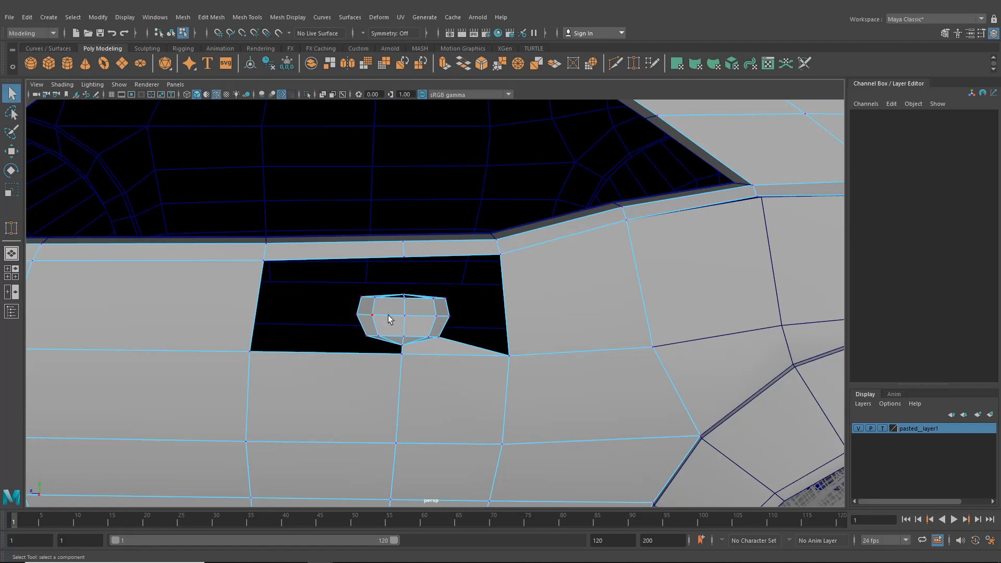
pyautogui.moveTo(388, 315); pyautogui.dragTo(385, 238, button='right')
pyautogui.click(381, 346)
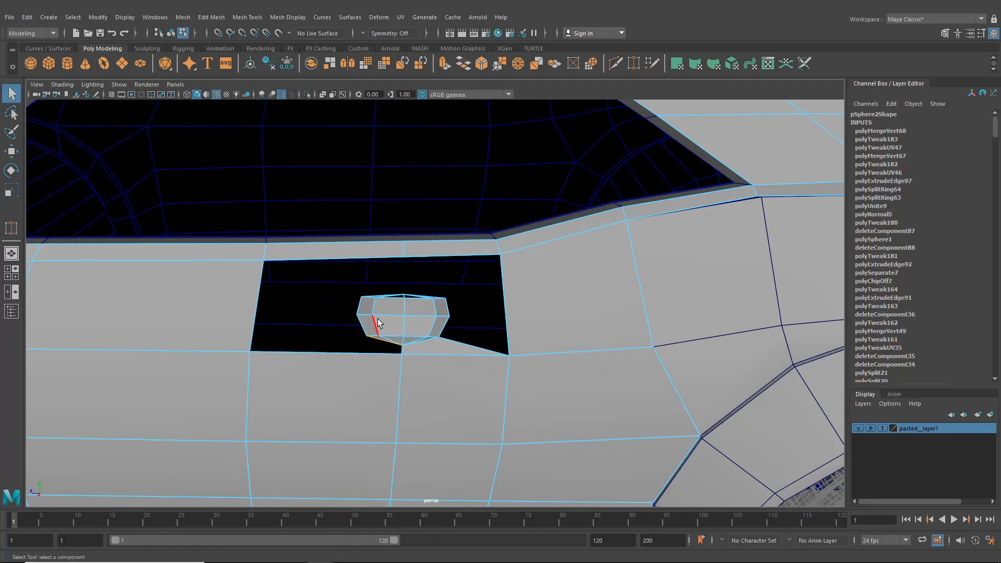
pyautogui.hotkey('ctrl', 'e')
pyautogui.moveTo(392, 307)
pyautogui.mouseDown()
pyautogui.moveTo(389, 317)
pyautogui.moveTo(407, 292)
pyautogui.moveTo(422, 299)
pyautogui.moveTo(429, 288)
pyautogui.moveTo(391, 280)
pyautogui.moveTo(396, 293)
pyautogui.mouseUp()
# Extrude the half sphere's upper rear and upper front edges upward, the front one with Local Translate Z -0.027.
pyautogui.click(421, 275)
pyautogui.hotkey('ctrl', 'e')
pyautogui.click(369, 276)
pyautogui.hotkey('ctrl', 'e')
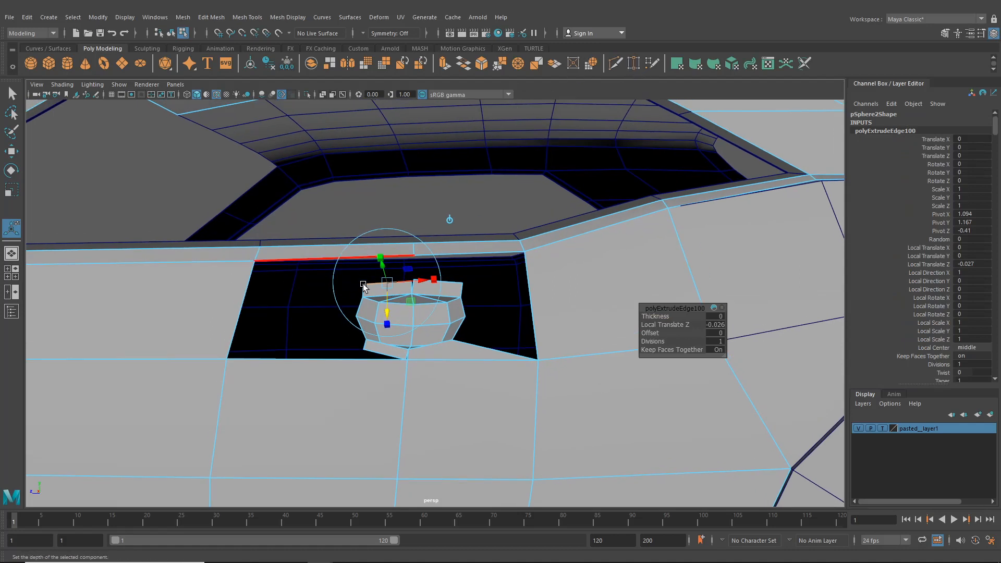
# Target-weld the remaining extruded vertices to the opening's lower front corner, upper front corner, upper middle vertex and upper rear corner.
pyautogui.moveTo(442, 264); pyautogui.dragTo(400, 266, button='right')
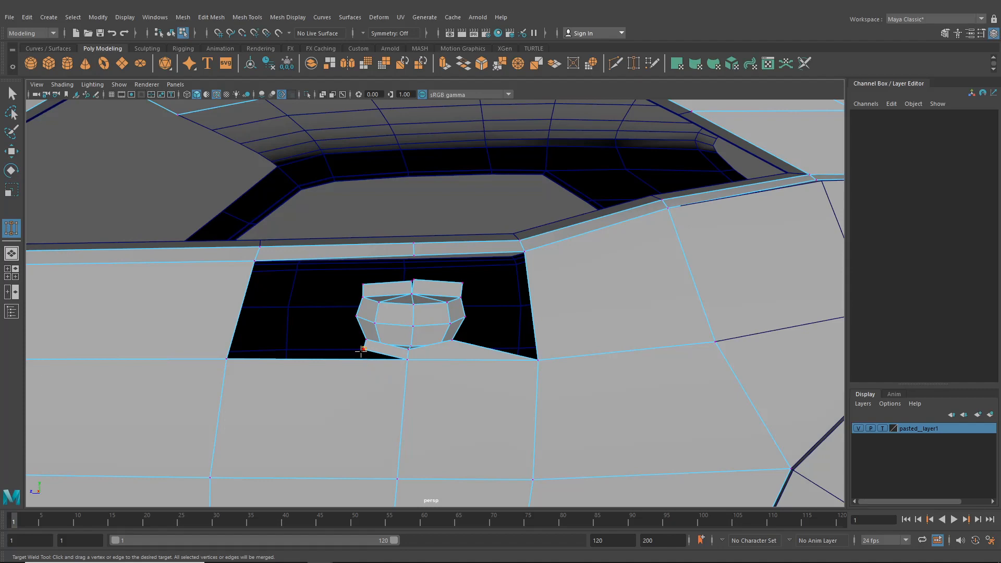
pyautogui.moveTo(361, 350); pyautogui.dragTo(228, 359)
pyautogui.keyDown('alt'); pyautogui.moveTo(315, 355); pyautogui.dragTo(364, 311); pyautogui.keyUp('alt')
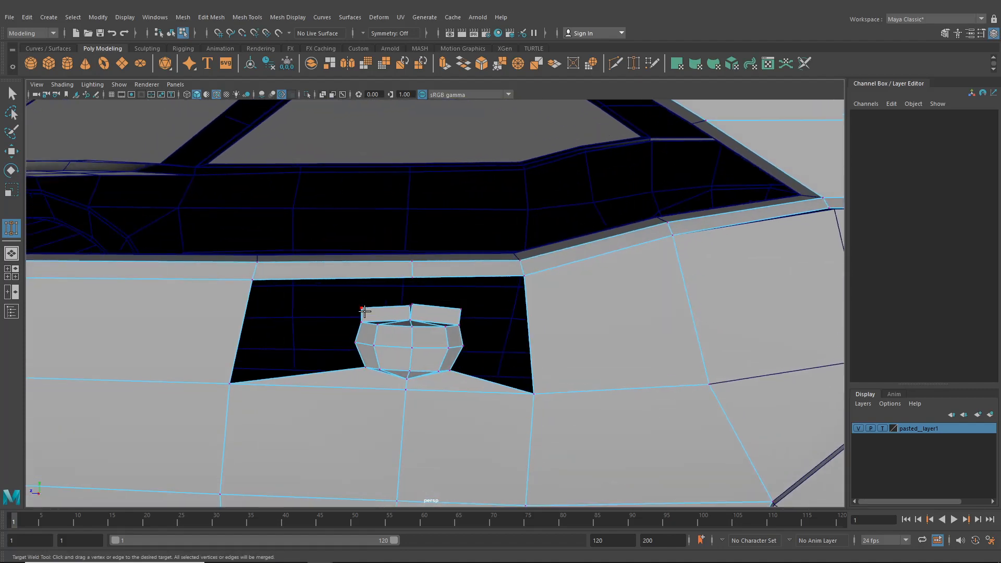
pyautogui.moveTo(247, 276); pyautogui.dragTo(248, 276)
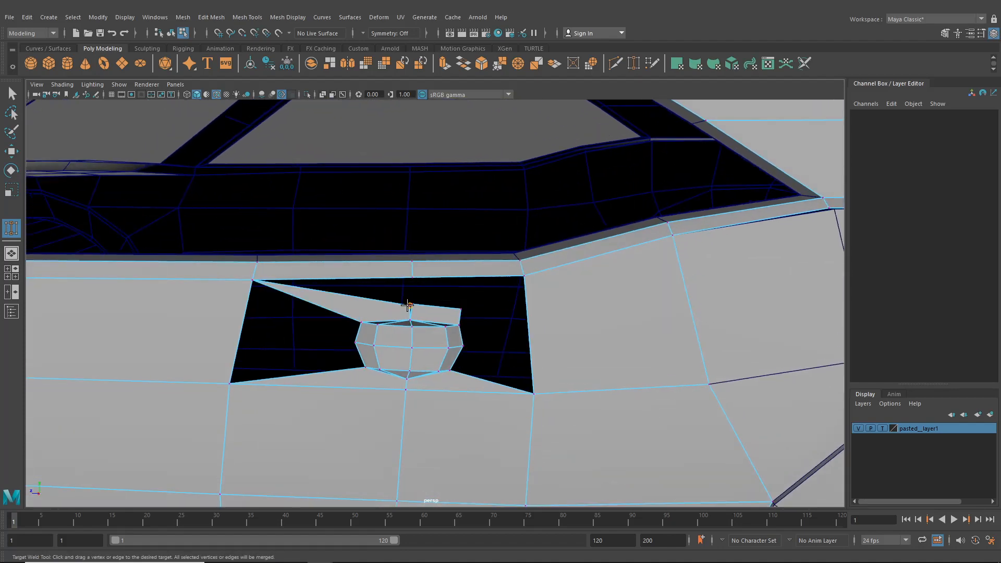
pyautogui.moveTo(412, 275); pyautogui.dragTo(413, 281)
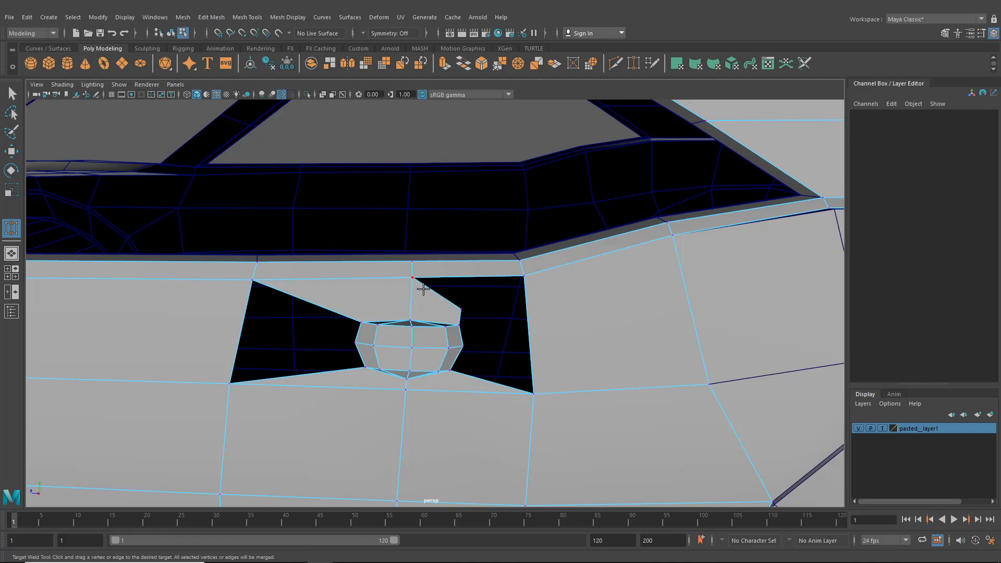
pyautogui.moveTo(519, 275); pyautogui.dragTo(521, 275)
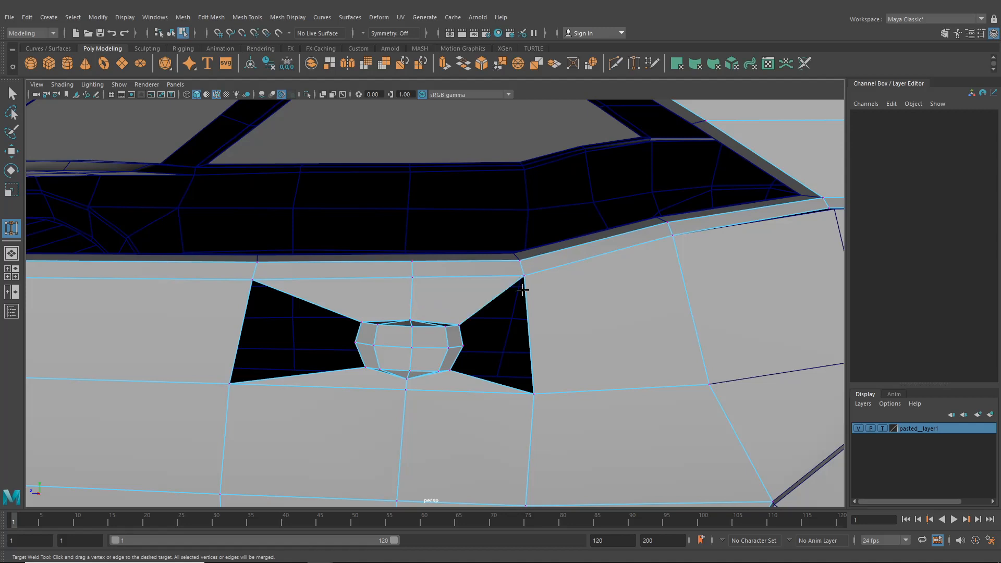
# Examine the edge layout along the body side from the door handle opening to the front fender.
pyautogui.keyDown('alt'); pyautogui.moveTo(519, 288); pyautogui.dragTo(489, 339); pyautogui.keyUp('alt')
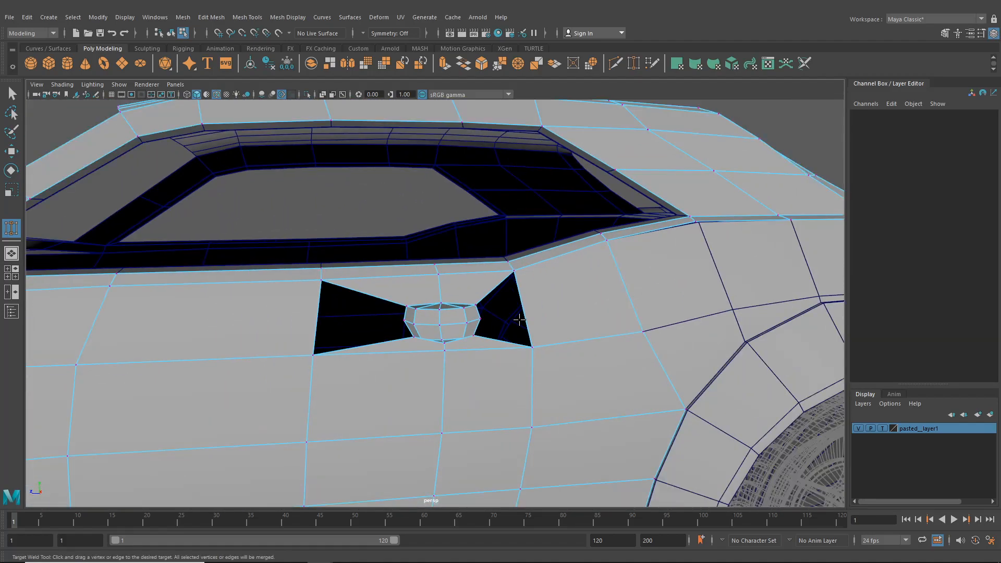
pyautogui.click(253, 20)
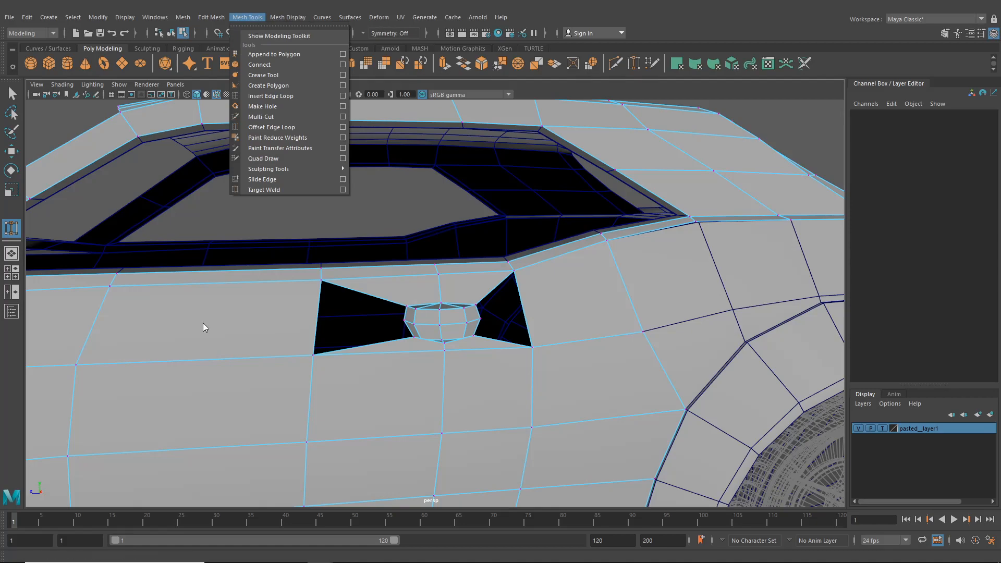
pyautogui.keyDown('alt'); pyautogui.moveTo(203, 327); pyautogui.dragTo(578, 313, button='middle'); pyautogui.keyUp('alt')
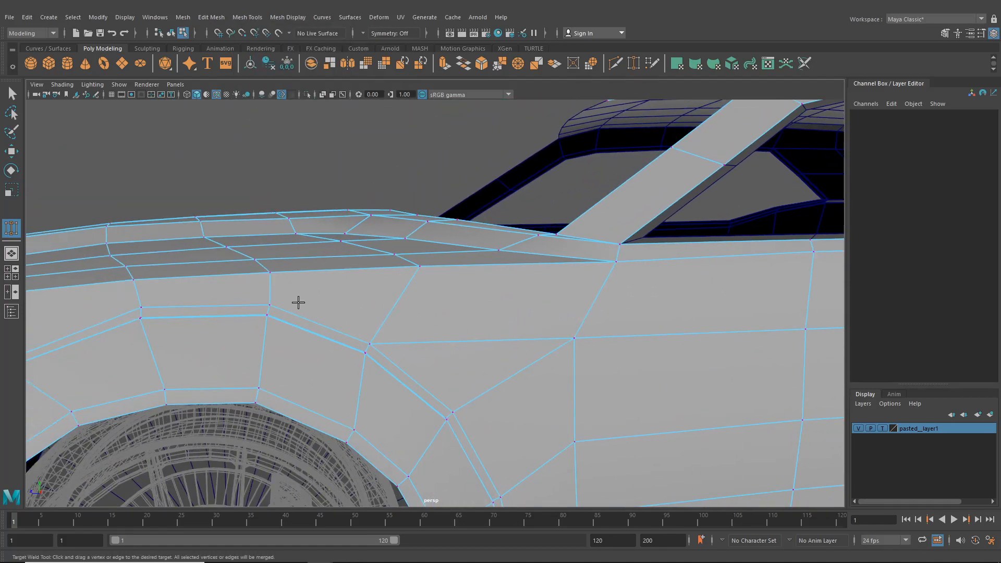
pyautogui.keyDown('alt'); pyautogui.moveTo(298, 302); pyautogui.dragTo(550, 288, button='middle'); pyautogui.keyUp('alt')
pyautogui.keyDown('alt'); pyautogui.moveTo(237, 343); pyautogui.dragTo(308, 321, button='middle'); pyautogui.keyUp('alt')
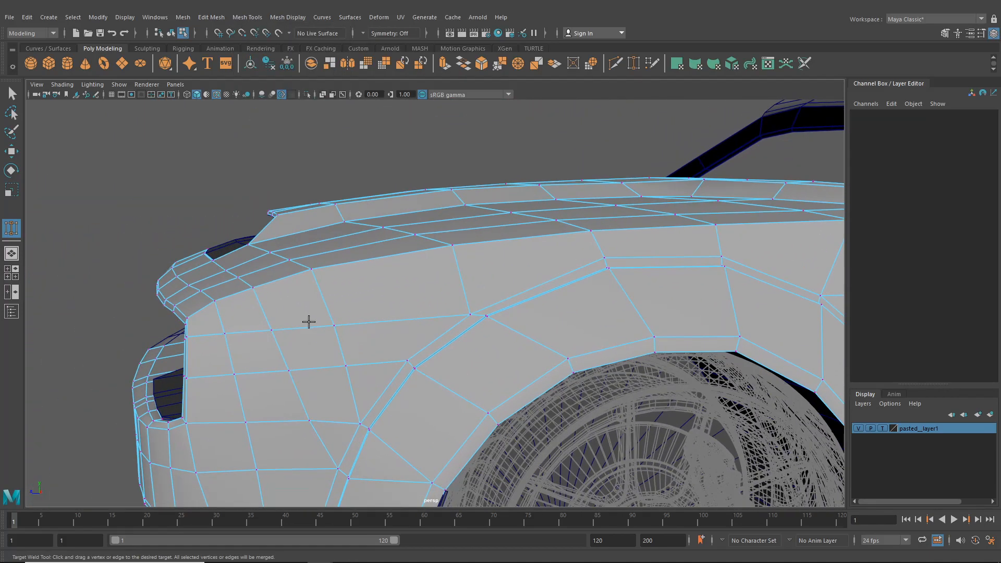
pyautogui.scroll(2, 309, 322)
pyautogui.keyDown('alt'); pyautogui.moveTo(289, 339); pyautogui.dragTo(258, 354); pyautogui.keyUp('alt')
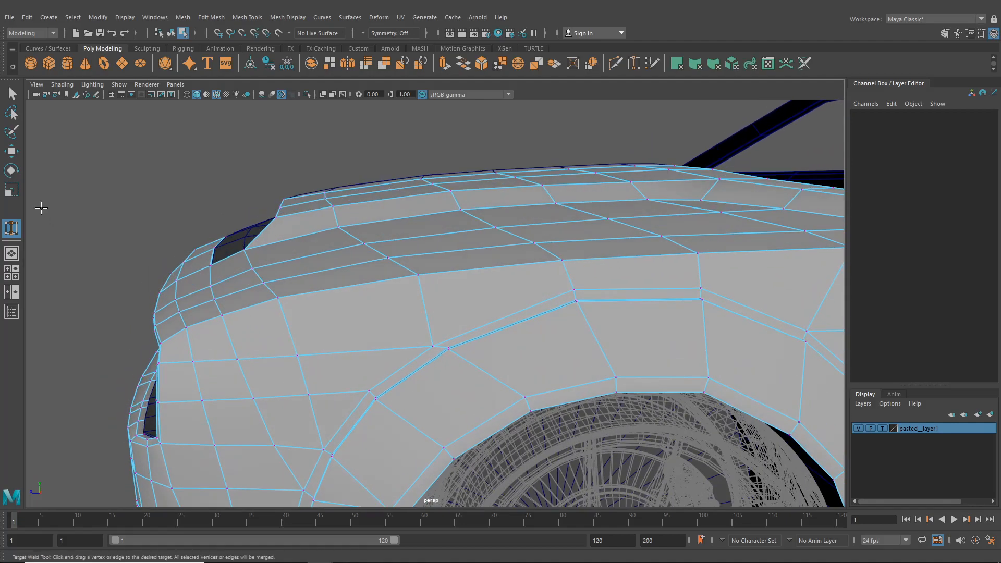
# Move the fender's corner vertex at the upper outer end of the headlight opening along the Z axis.
pyautogui.click(12, 152)
pyautogui.moveTo(261, 265); pyautogui.dragTo(226, 267, button='right')
pyautogui.keyDown('alt'); pyautogui.moveTo(224, 276); pyautogui.dragTo(211, 338); pyautogui.keyUp('alt')
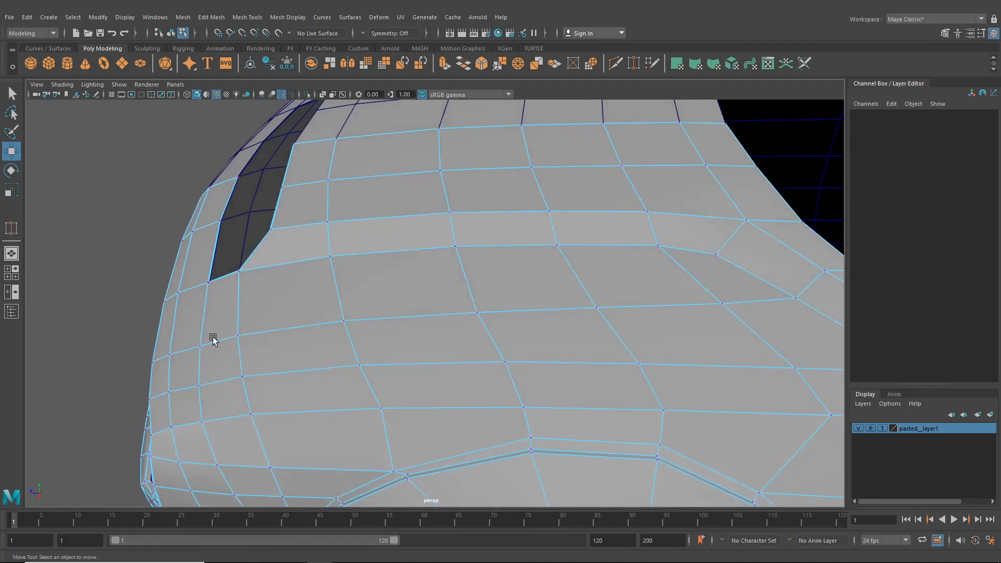
pyautogui.keyDown('alt'); pyautogui.moveTo(212, 337); pyautogui.dragTo(405, 250, button='middle'); pyautogui.keyUp('alt')
pyautogui.click(386, 319)
pyautogui.keyDown('alt'); pyautogui.moveTo(401, 329); pyautogui.dragTo(516, 255); pyautogui.keyUp('alt')
pyautogui.keyDown('alt'); pyautogui.moveTo(517, 255); pyautogui.dragTo(451, 307); pyautogui.keyUp('alt')
pyautogui.keyDown('alt'); pyautogui.moveTo(425, 326); pyautogui.dragTo(433, 290, button='middle'); pyautogui.keyUp('alt')
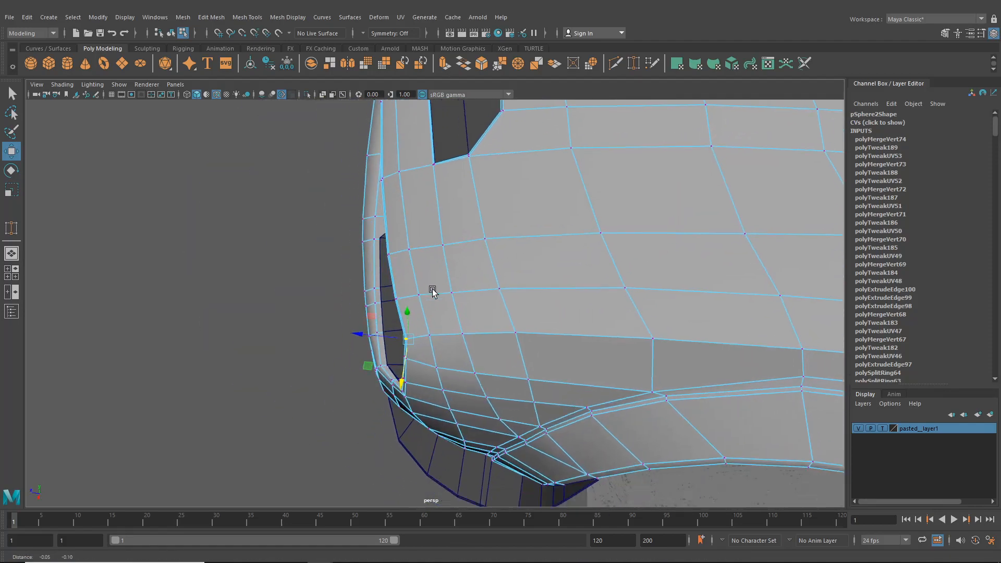
pyautogui.scroll(3, 433, 290)
pyautogui.moveTo(358, 338); pyautogui.dragTo(447, 293)
pyautogui.scroll(-4, 359, 339)
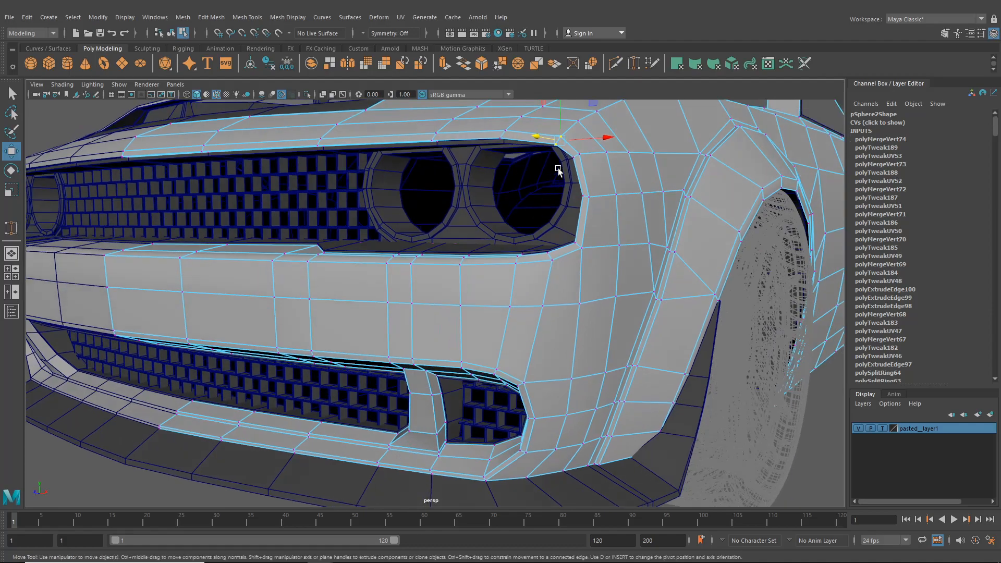
pyautogui.keyDown('alt'); pyautogui.moveTo(572, 202); pyautogui.dragTo(299, 273); pyautogui.keyUp('alt')
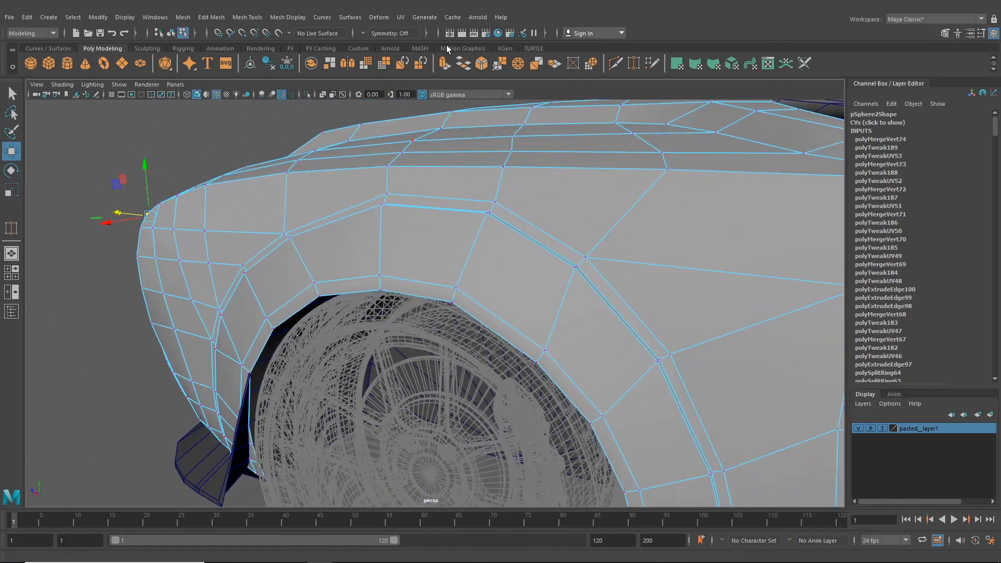
# Cut a new edge with Multi-Cut from the vertex above the front wheel arch to the next vertical edge behind it.
pyautogui.click(619, 62)
pyautogui.keyDown('alt'); pyautogui.moveTo(610, 159); pyautogui.dragTo(402, 196, button='middle'); pyautogui.keyUp('alt')
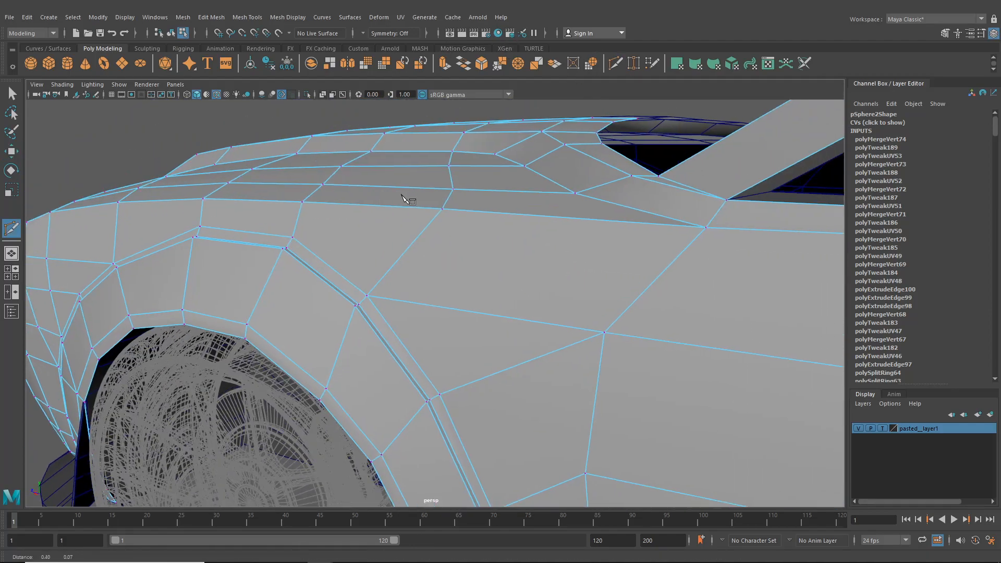
pyautogui.scroll(1, 297, 248)
pyautogui.scroll(-1, 264, 226)
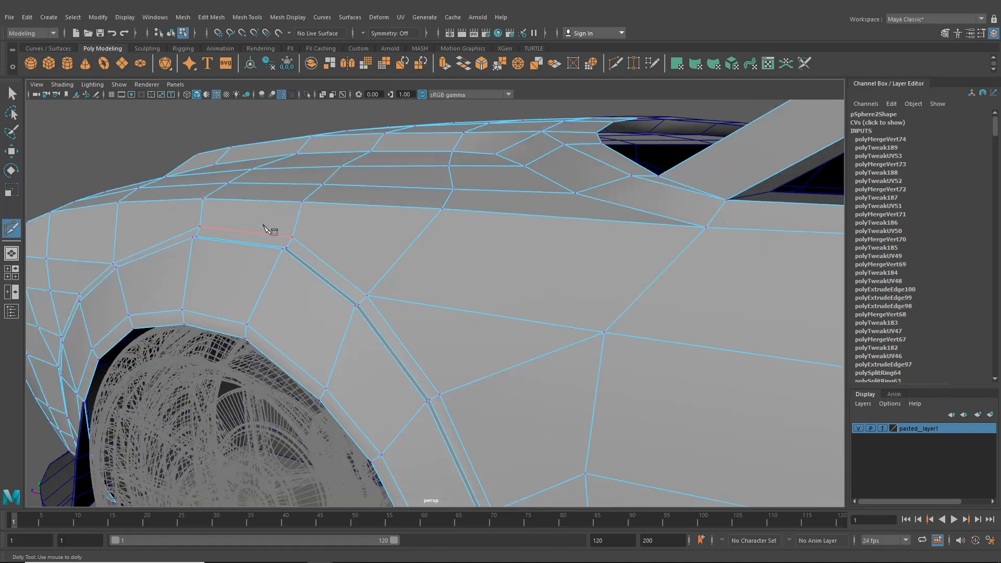
pyautogui.click(293, 238)
pyautogui.click(411, 246)
# Insert edge loops from the door handle opening's front edge to the fender and from its rear edge to the quarter panel.
pyautogui.scroll(-3, 453, 291)
pyautogui.keyDown('alt'); pyautogui.moveTo(473, 303); pyautogui.dragTo(511, 306); pyautogui.keyUp('alt')
pyautogui.keyDown('alt'); pyautogui.moveTo(512, 305); pyautogui.dragTo(397, 313, button='middle'); pyautogui.keyUp('alt')
pyautogui.keyDown('alt'); pyautogui.moveTo(404, 307); pyautogui.dragTo(402, 310, button='middle'); pyautogui.keyUp('alt')
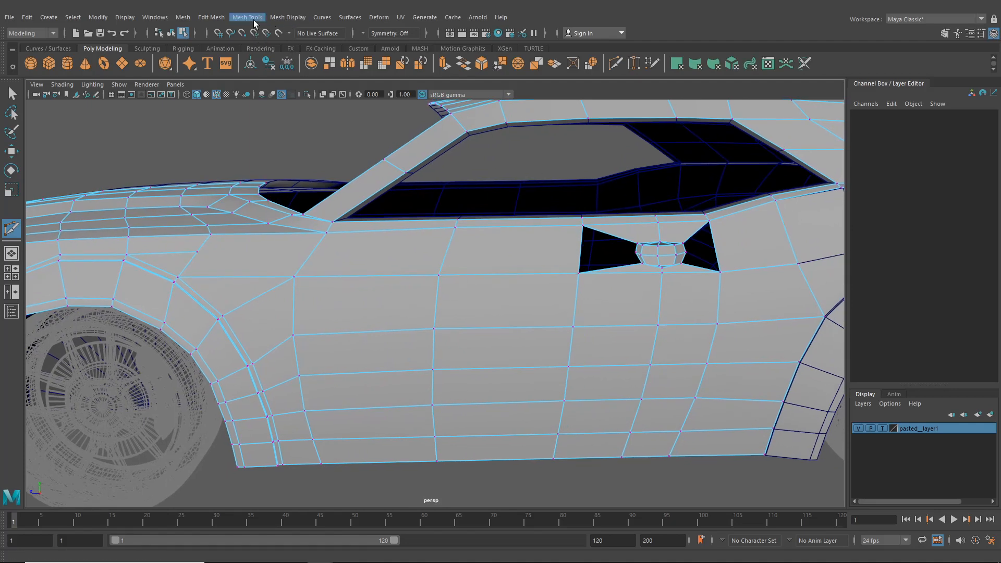
pyautogui.click(254, 21)
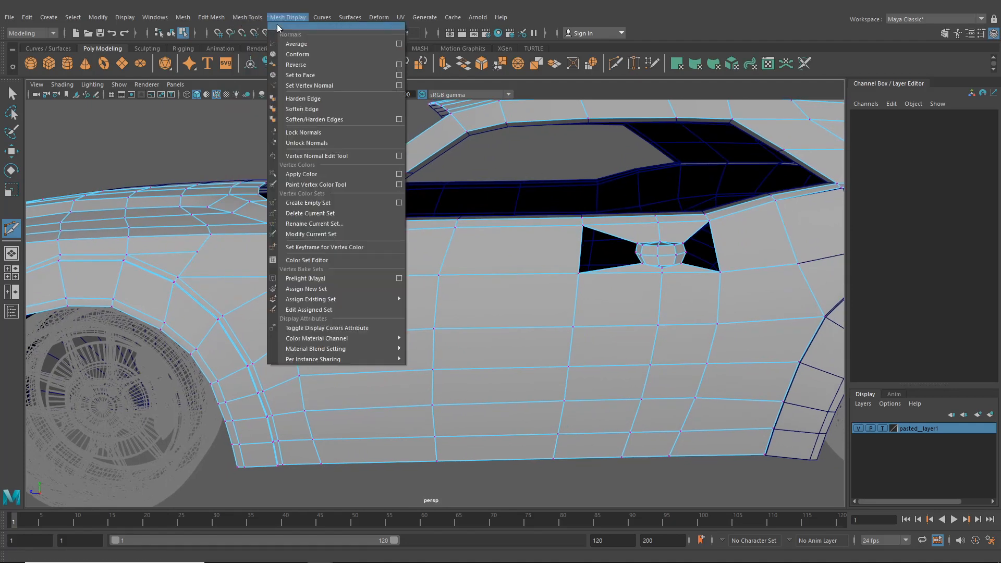
pyautogui.moveTo(251, 17)
pyautogui.click(270, 96)
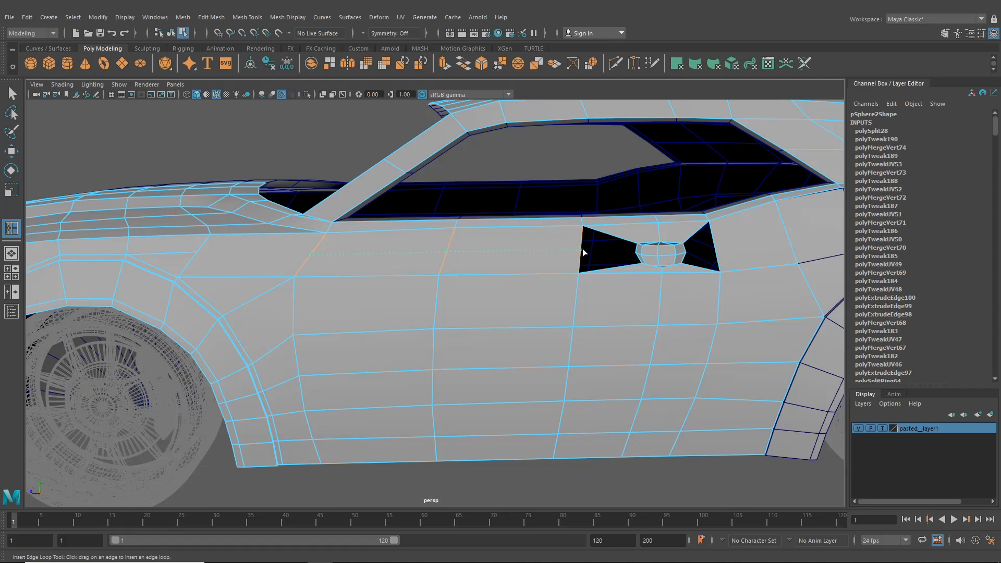
pyautogui.click(583, 250)
pyautogui.keyDown('alt'); pyautogui.moveTo(582, 251); pyautogui.dragTo(508, 281, button='middle'); pyautogui.keyUp('alt')
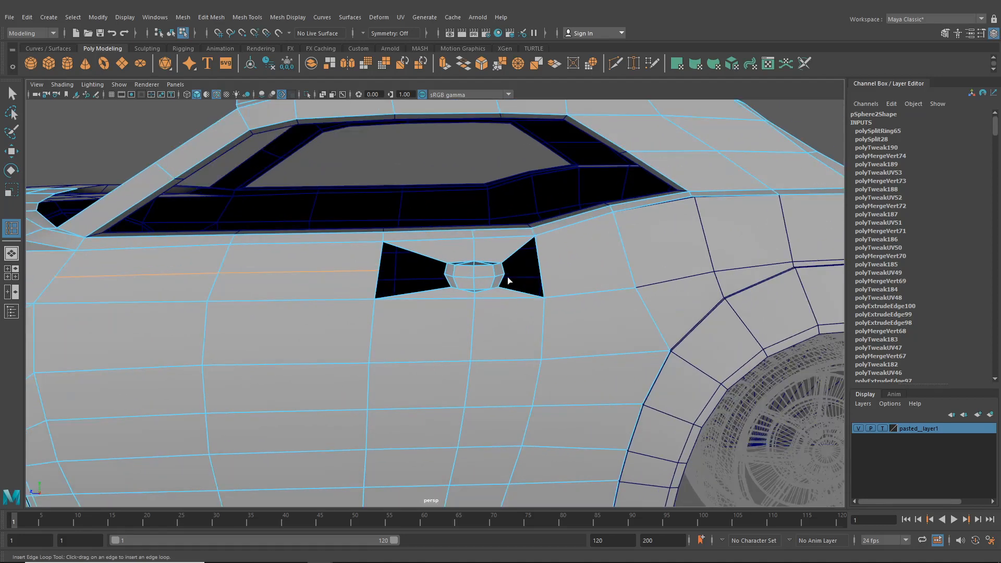
pyautogui.click(539, 264)
# Examine where the rear edge loop meets the quarter panel and select the panel's upper vertex at the side window's rear corner.
pyautogui.scroll(-3, 640, 311)
pyautogui.keyDown('alt'); pyautogui.moveTo(641, 312); pyautogui.dragTo(523, 306); pyautogui.keyUp('alt')
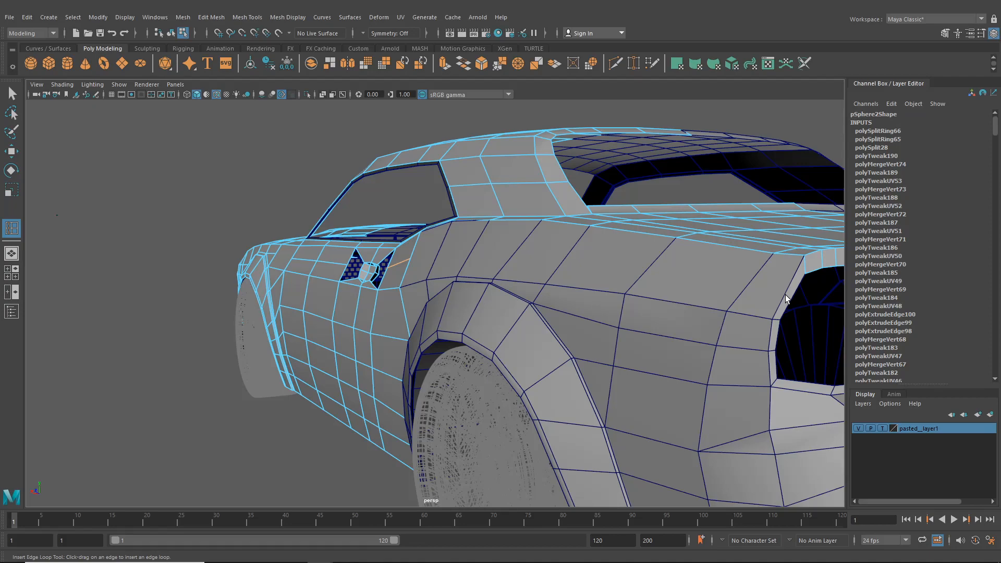
pyautogui.keyDown('alt'); pyautogui.moveTo(430, 263); pyautogui.dragTo(313, 227); pyautogui.keyUp('alt')
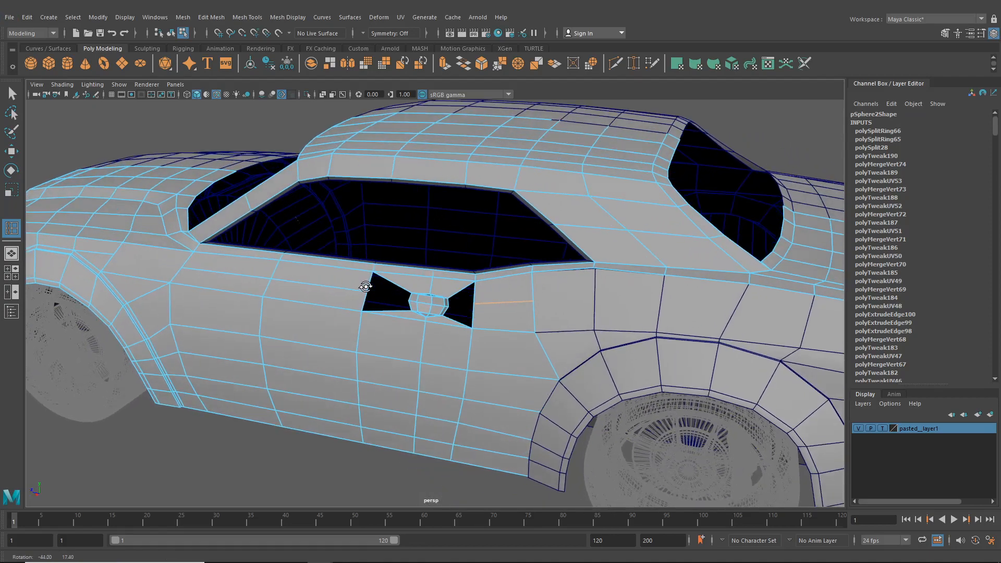
pyautogui.press('w')
pyautogui.keyDown('alt'); pyautogui.moveTo(466, 279); pyautogui.dragTo(364, 287, button='middle'); pyautogui.keyUp('alt')
pyautogui.scroll(3, 363, 287)
pyautogui.click(521, 282)
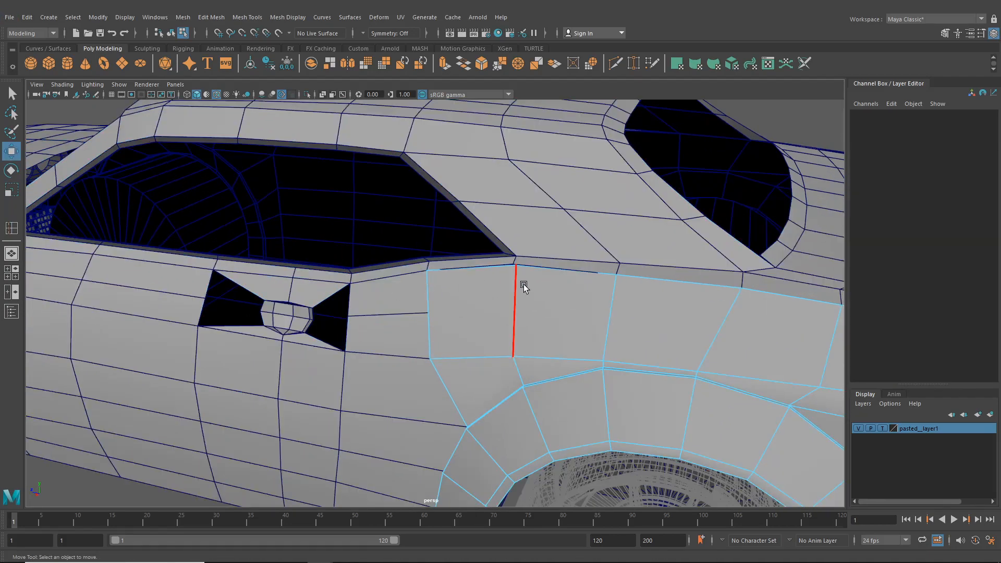
pyautogui.scroll(3, 523, 284)
pyautogui.keyDown('alt'); pyautogui.moveTo(524, 285); pyautogui.dragTo(508, 307, button='middle'); pyautogui.keyUp('alt')
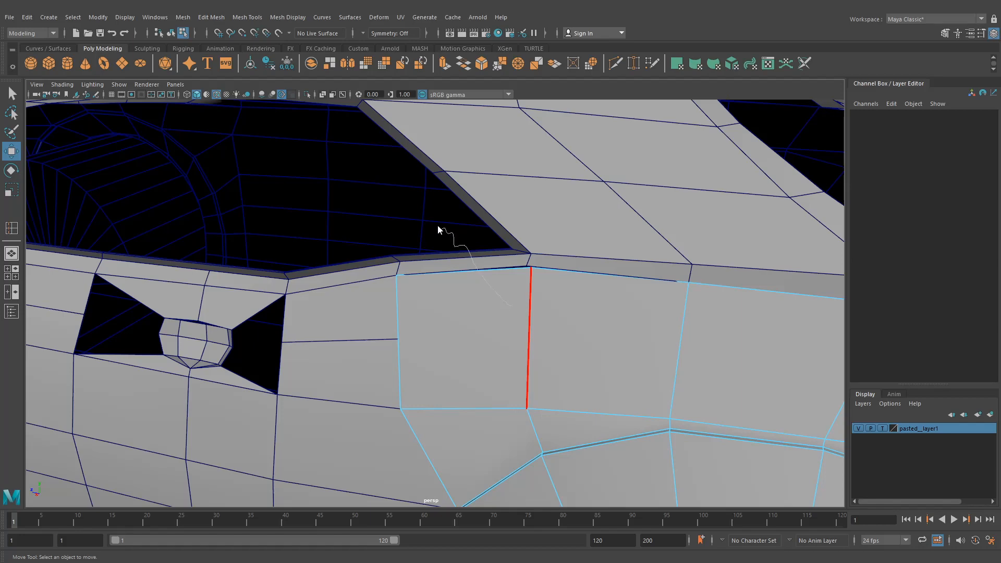
pyautogui.moveTo(438, 226); pyautogui.dragTo(461, 257, button='right')
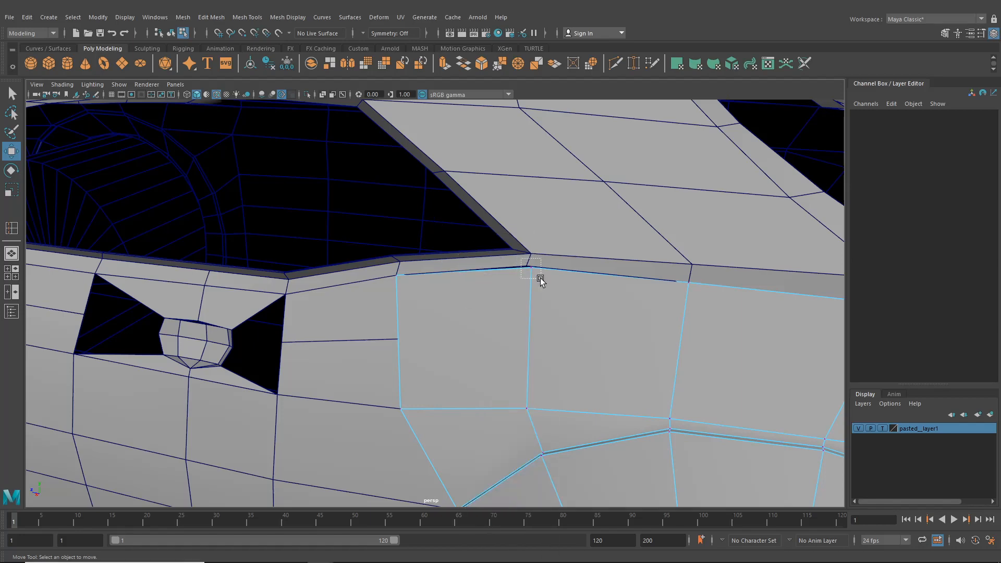
pyautogui.moveTo(541, 281); pyautogui.dragTo(609, 282)
pyautogui.keyDown('alt'); pyautogui.moveTo(432, 292); pyautogui.dragTo(560, 285, button='middle'); pyautogui.keyUp('alt')
pyautogui.keyDown('alt'); pyautogui.moveTo(560, 285); pyautogui.dragTo(519, 280); pyautogui.keyUp('alt')
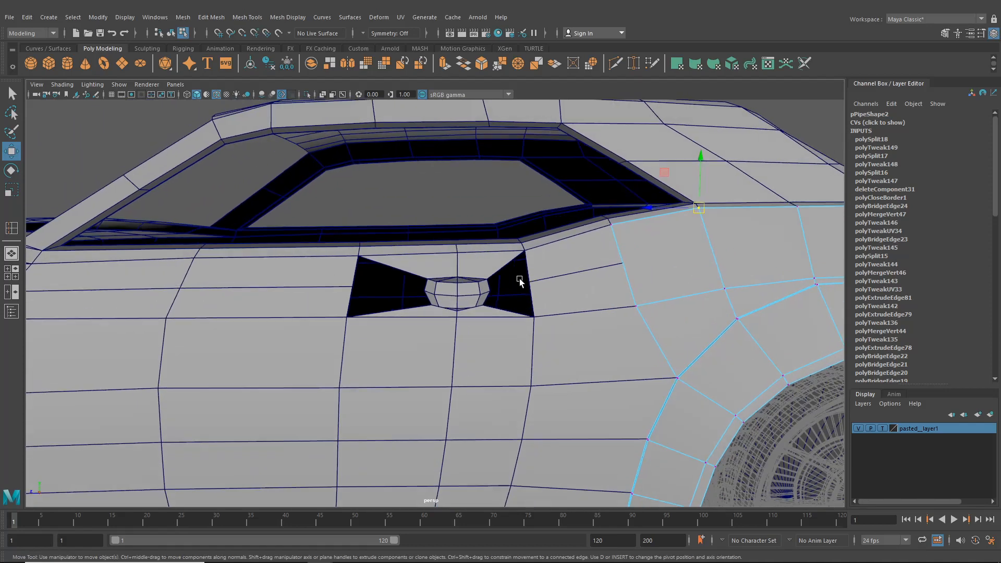
# Extrude the front border edges of the door handle recess outward into the front gap of the opening.
pyautogui.keyDown('alt'); pyautogui.moveTo(519, 280); pyautogui.dragTo(553, 277, button='middle'); pyautogui.keyUp('alt')
pyautogui.scroll(2, 507, 278)
pyautogui.click(504, 281)
pyautogui.moveTo(499, 283); pyautogui.dragTo(488, 242, button='right')
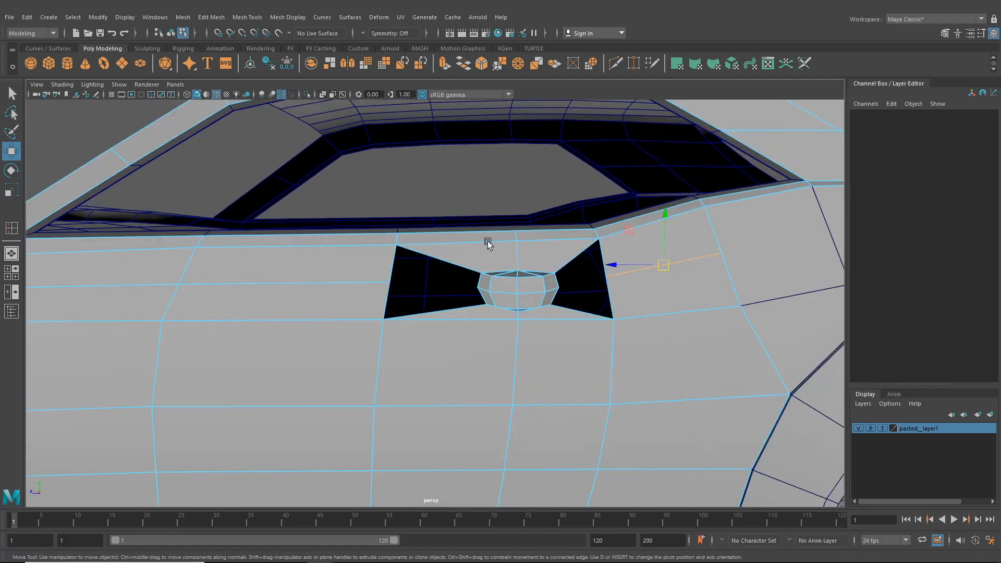
pyautogui.click(482, 295)
pyautogui.hotkey('ctrl', 'e')
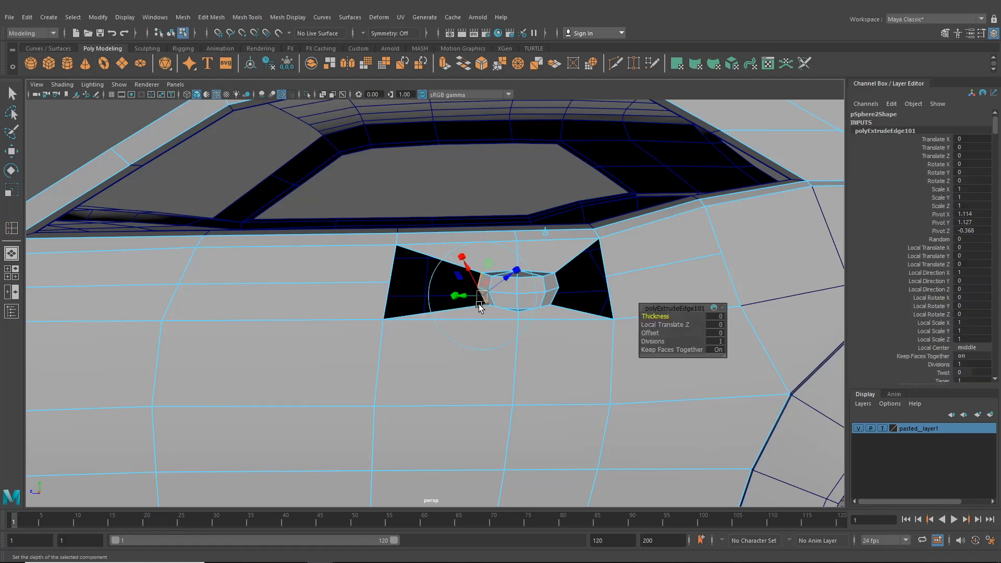
pyautogui.moveTo(495, 288); pyautogui.dragTo(492, 286)
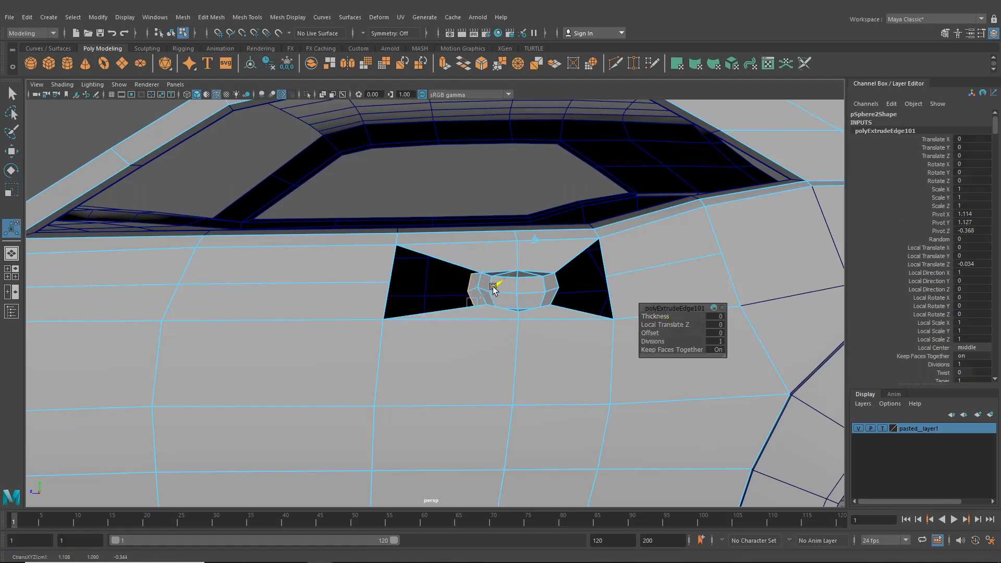
# Extrude the recess's rear border edges into the rear gap with a Local Translate Z of about -0.043.
pyautogui.click(557, 296)
pyautogui.hotkey('ctrl', 'e')
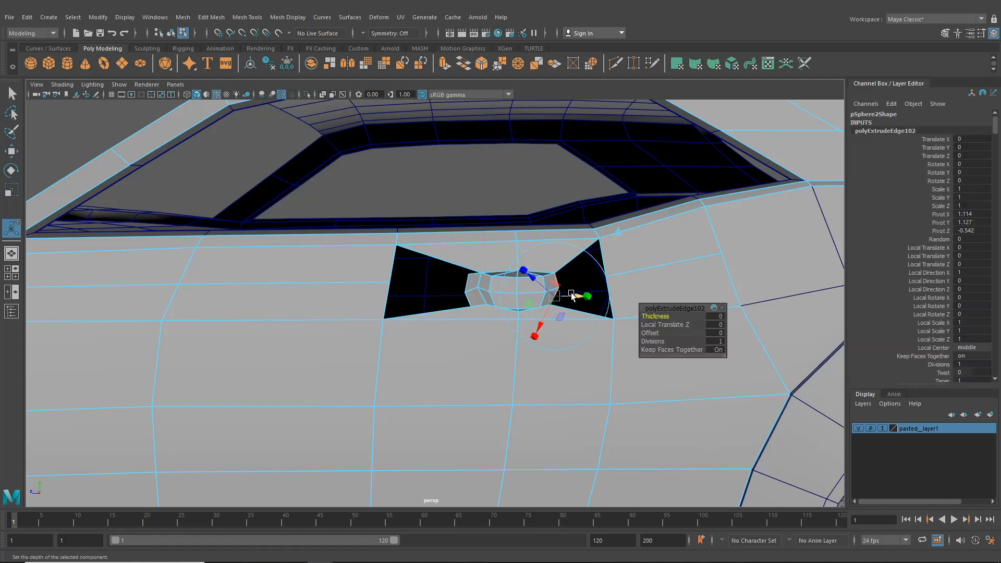
pyautogui.moveTo(539, 284); pyautogui.dragTo(553, 289)
pyautogui.keyDown('alt'); pyautogui.moveTo(462, 141); pyautogui.dragTo(460, 177); pyautogui.keyUp('alt')
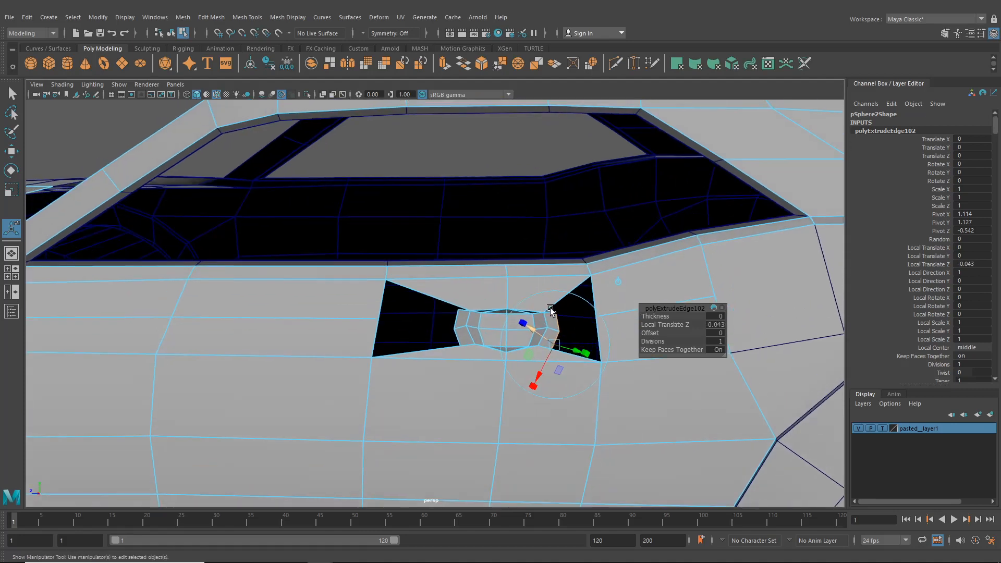
# Target-weld the front extruded vertices to the opening's front corners and the new middle vertex on its front edge.
pyautogui.click(632, 66)
pyautogui.scroll(3, 475, 266)
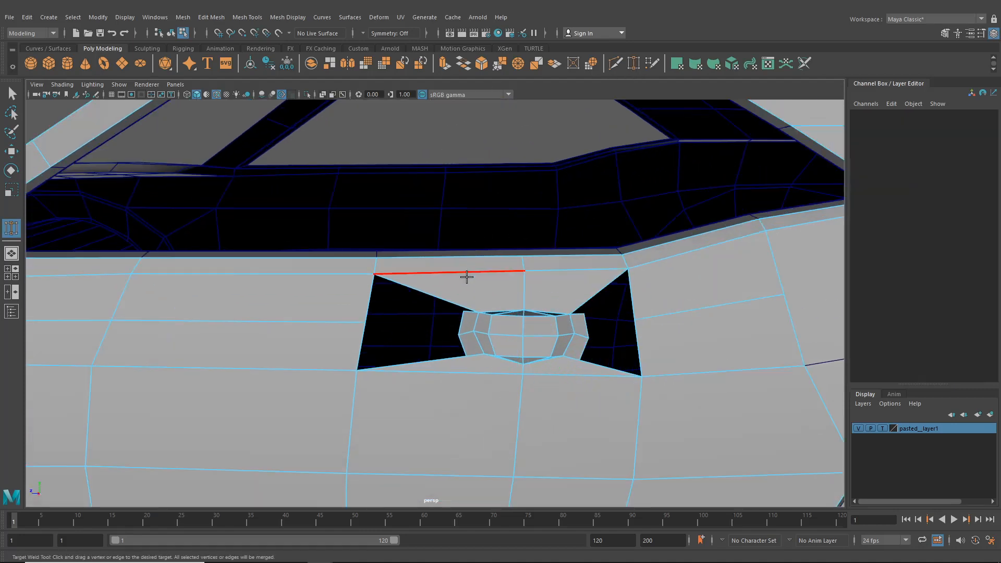
pyautogui.moveTo(467, 264); pyautogui.dragTo(433, 249, button='right')
pyautogui.scroll(3, 437, 284)
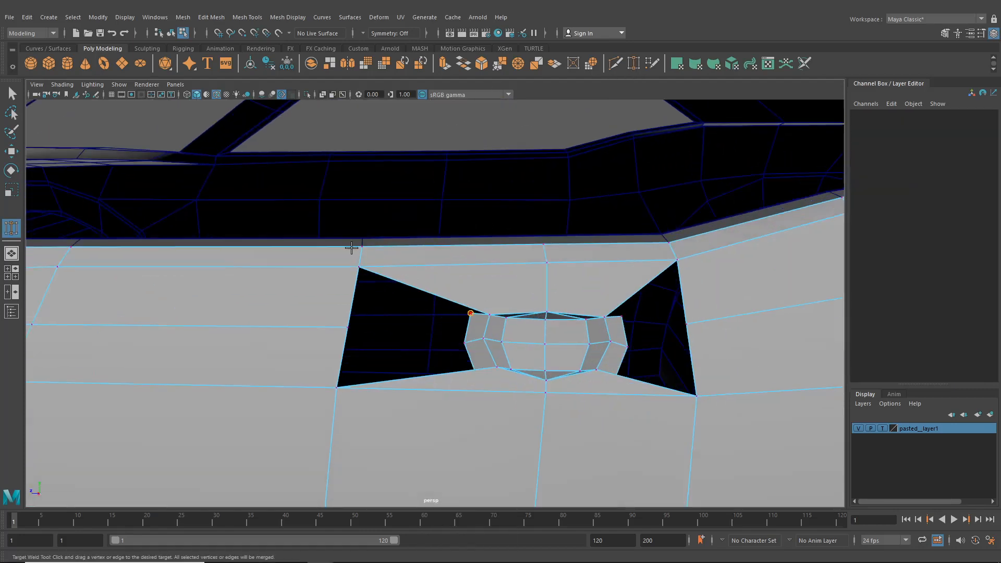
pyautogui.moveTo(470, 314); pyautogui.dragTo(347, 328)
pyautogui.keyDown('alt'); pyautogui.moveTo(473, 374); pyautogui.dragTo(625, 373); pyautogui.keyUp('alt')
pyautogui.keyDown('alt'); pyautogui.moveTo(625, 373); pyautogui.dragTo(514, 363); pyautogui.keyUp('alt')
# Target-weld the rear extruded vertices to the opening's upper rear corner, rear middle vertex and lower rear corner.
pyautogui.scroll(2, 408, 294)
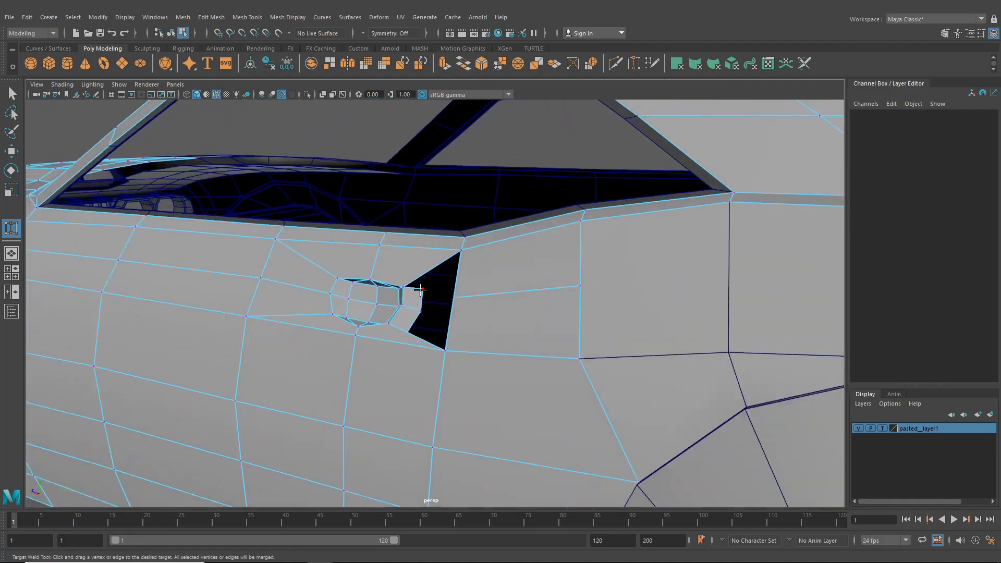
pyautogui.moveTo(461, 251); pyautogui.dragTo(460, 251)
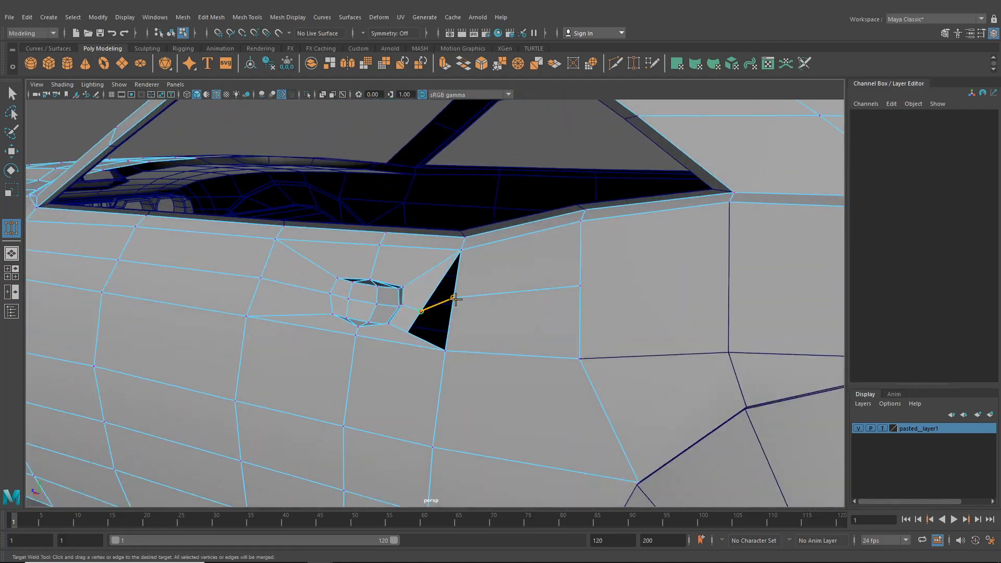
pyautogui.moveTo(454, 298); pyautogui.dragTo(454, 298)
pyautogui.keyDown('alt'); pyautogui.moveTo(408, 332); pyautogui.dragTo(270, 368); pyautogui.keyUp('alt')
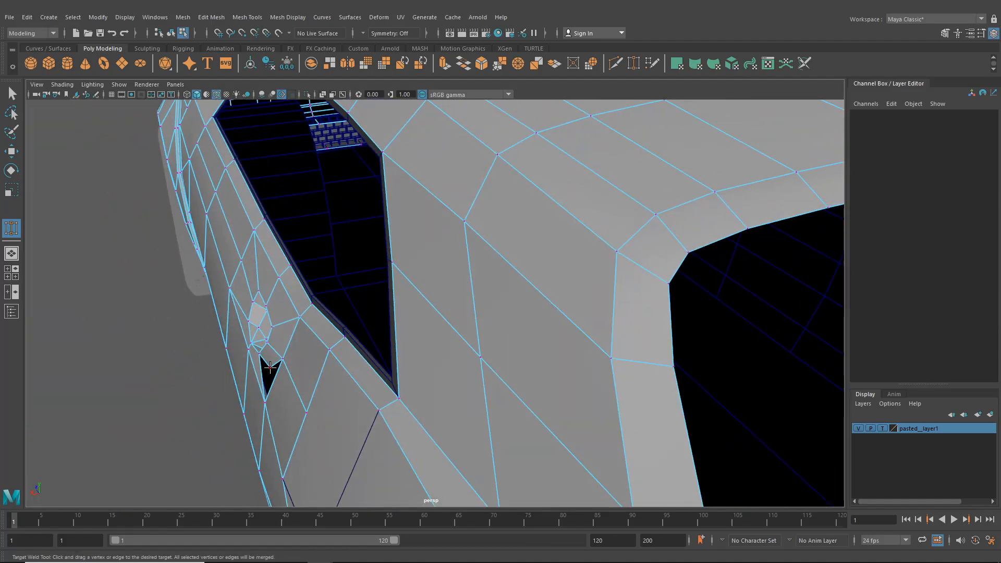
pyautogui.moveTo(266, 401); pyautogui.dragTo(265, 401)
pyautogui.keyDown('alt'); pyautogui.moveTo(267, 400); pyautogui.dragTo(484, 309); pyautogui.keyUp('alt')
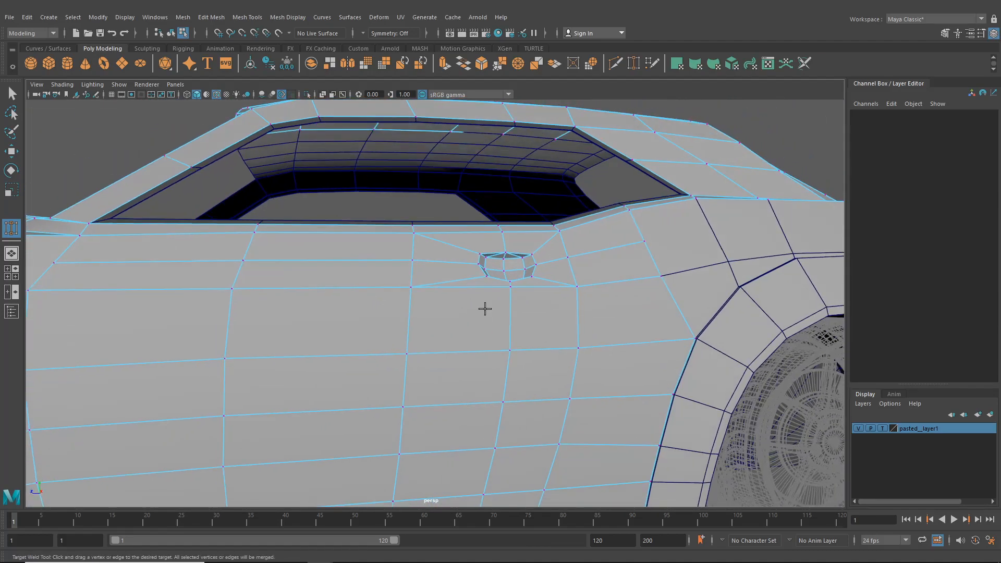
# Cut an edge with Multi-Cut from the front end of the door's new loop to the next vertical edge above the wheel arch.
pyautogui.keyDown('alt'); pyautogui.moveTo(512, 269); pyautogui.dragTo(420, 315); pyautogui.keyUp('alt')
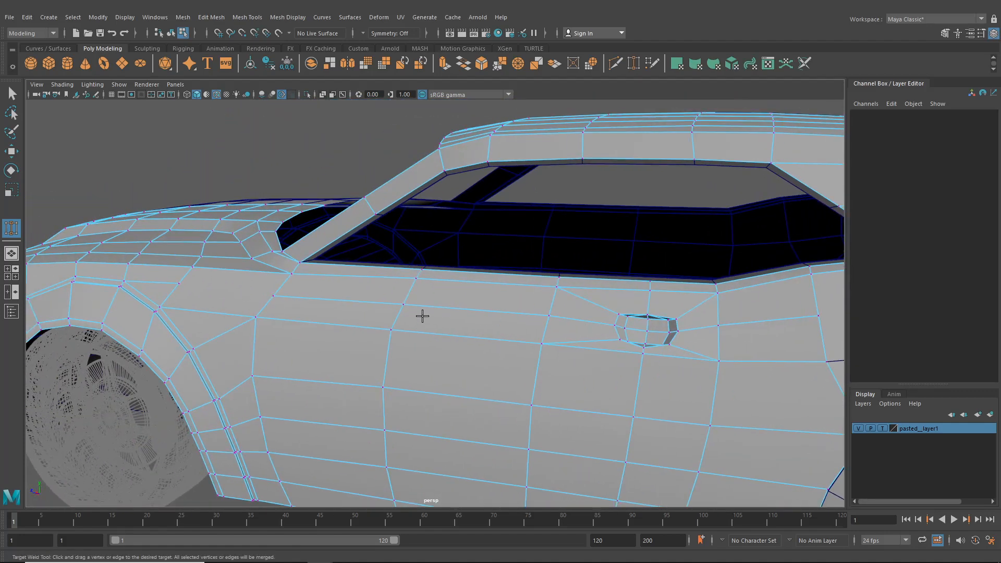
pyautogui.click(615, 63)
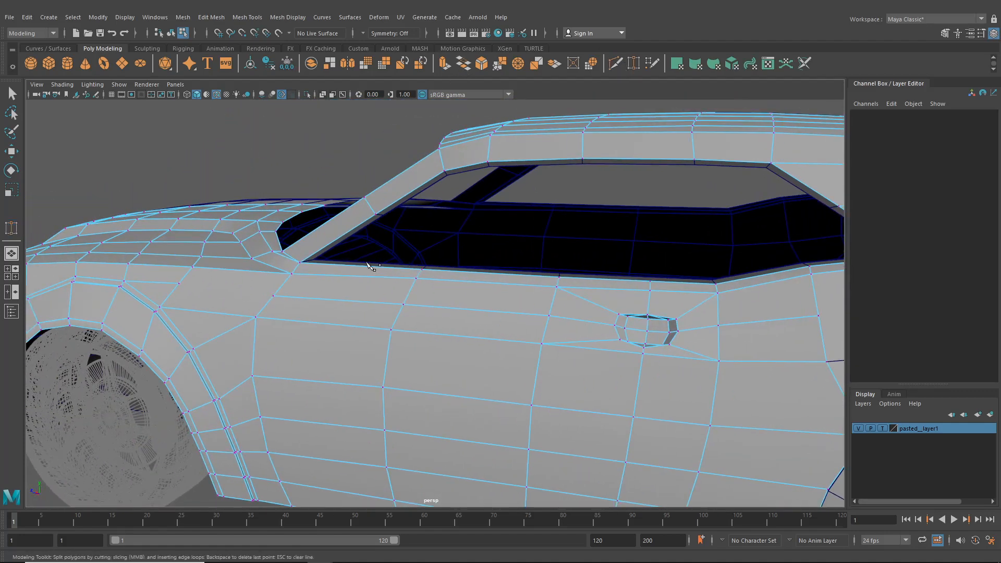
pyautogui.click(273, 296)
pyautogui.click(178, 284)
pyautogui.press('Return')
pyautogui.click(193, 348)
# Select the fender vertex at the front end of the new loop and set the Transform Constraint to Edge Slide.
pyautogui.click(11, 151)
pyautogui.moveTo(229, 265); pyautogui.dragTo(204, 269, button='right')
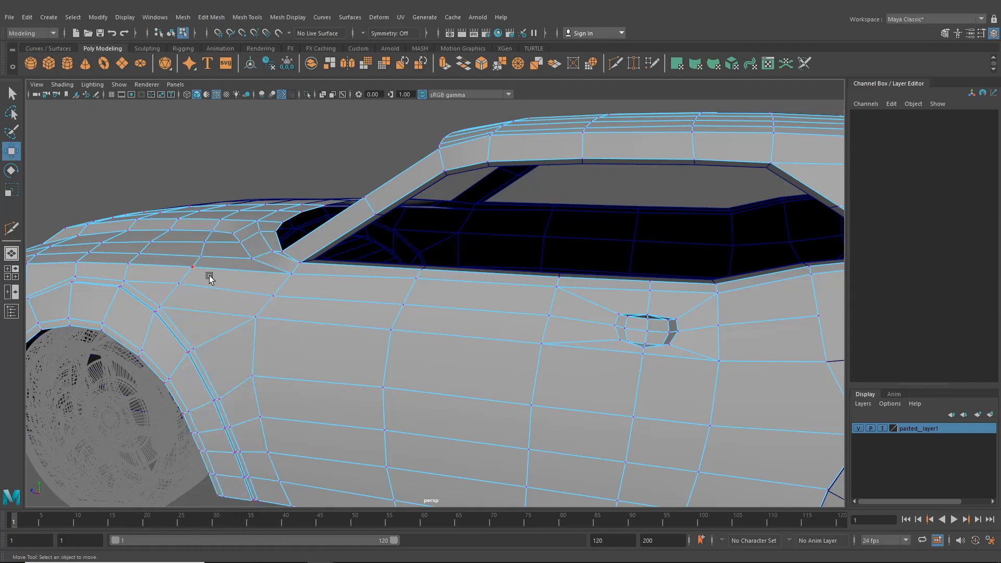
pyautogui.keyDown('alt'); pyautogui.moveTo(209, 276); pyautogui.dragTo(359, 295); pyautogui.keyUp('alt')
pyautogui.click(285, 307)
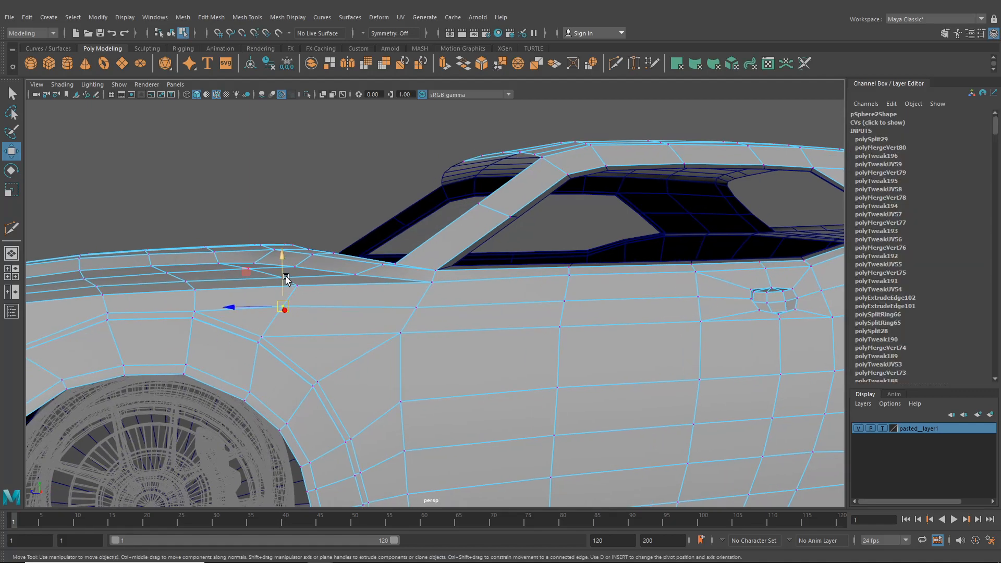
pyautogui.click(945, 33)
pyautogui.click(994, 33)
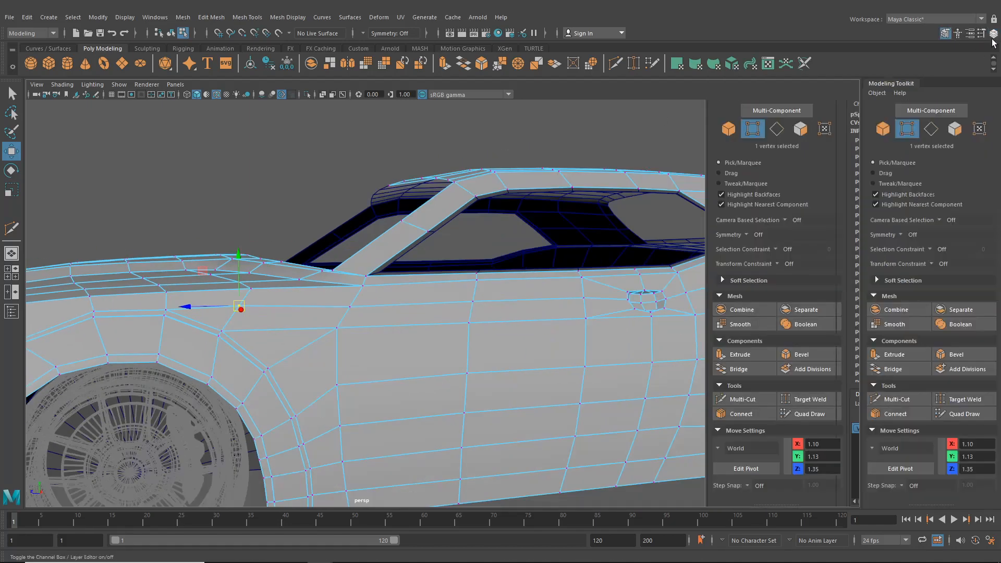
pyautogui.click(929, 264)
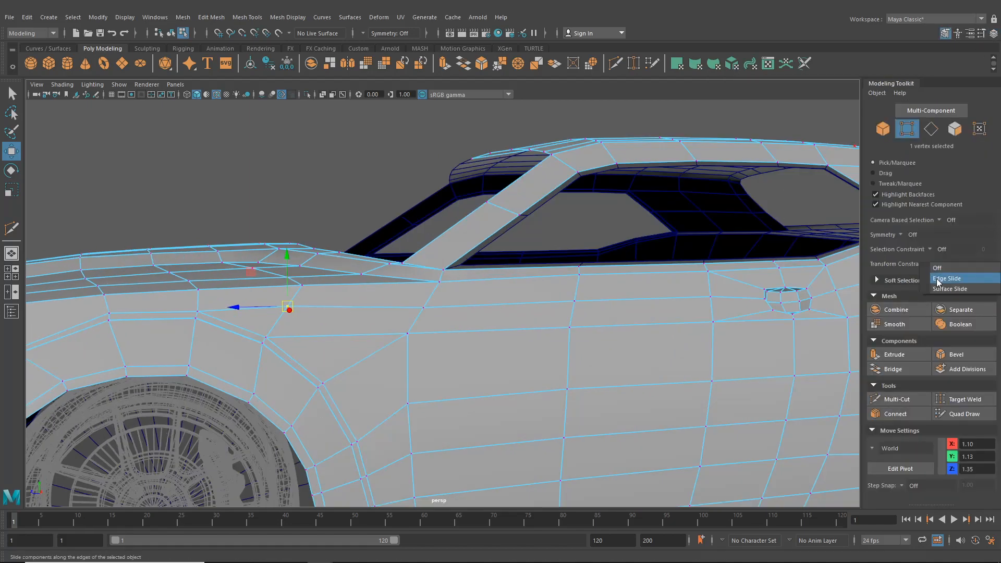
pyautogui.click(946, 279)
# Slide the fender vertex and the next three loop vertices toward the handle recess slightly along their vertical edges.
pyautogui.keyDown('alt'); pyautogui.moveTo(380, 320); pyautogui.dragTo(447, 331); pyautogui.keyUp('alt')
pyautogui.moveTo(335, 283); pyautogui.dragTo(336, 286)
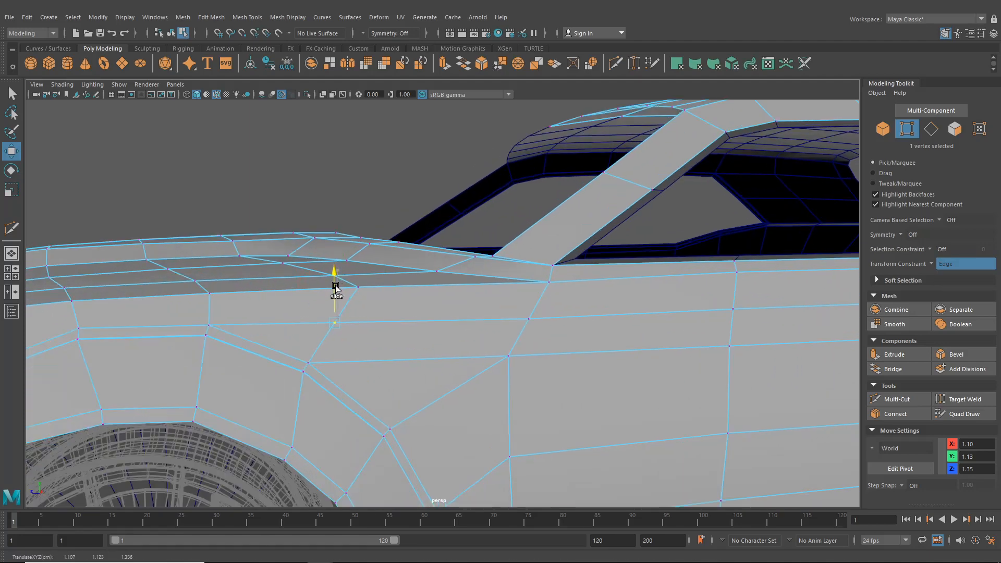
pyautogui.moveTo(337, 287); pyautogui.dragTo(335, 281)
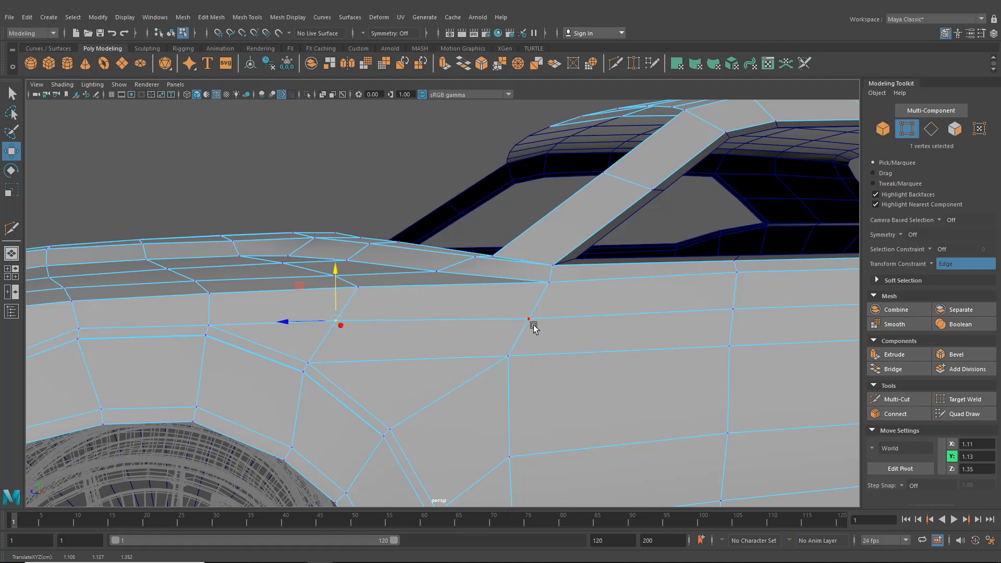
pyautogui.click(532, 302)
pyautogui.click(532, 318)
pyautogui.moveTo(531, 319); pyautogui.dragTo(533, 287)
pyautogui.click(728, 312)
pyautogui.moveTo(728, 311); pyautogui.dragTo(736, 275)
pyautogui.keyDown('alt'); pyautogui.moveTo(724, 295); pyautogui.dragTo(418, 288, button='middle'); pyautogui.keyUp('alt')
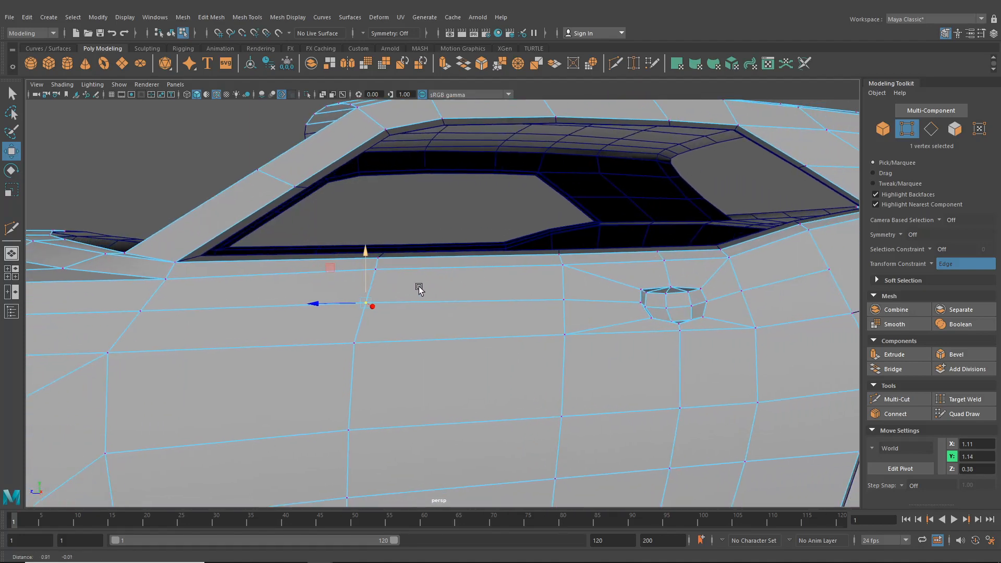
pyautogui.click(568, 295)
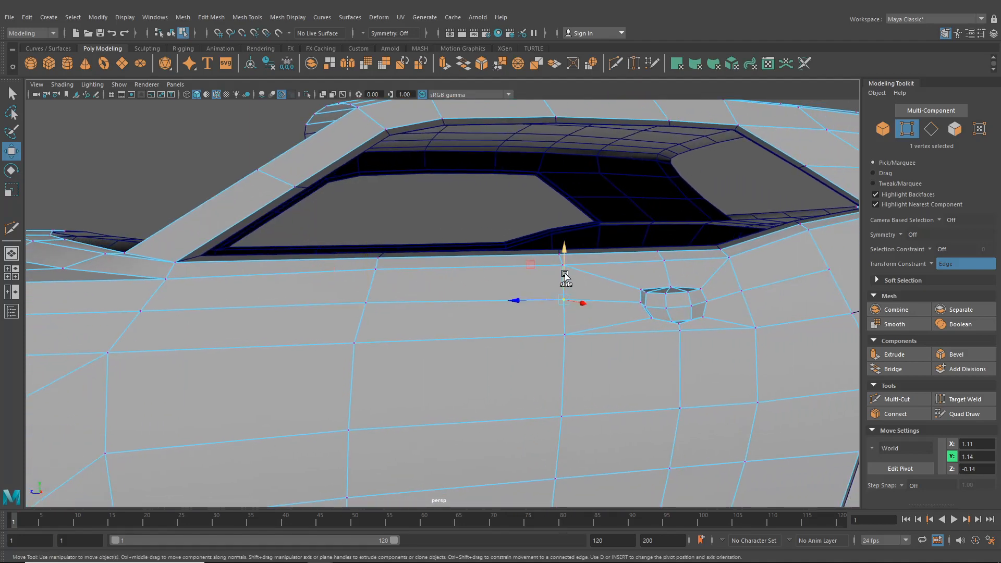
pyautogui.moveTo(565, 277); pyautogui.dragTo(537, 355)
# Return to object mode, inspect the door handle recess and preview the body mesh smoothed.
pyautogui.click(171, 33)
pyautogui.click(637, 171)
pyautogui.scroll(4, 663, 249)
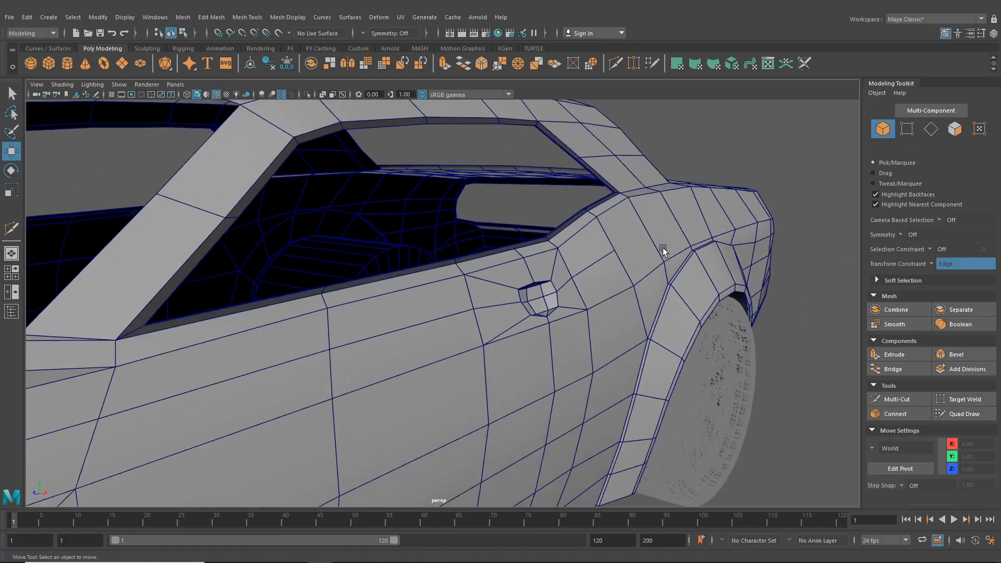
pyautogui.keyDown('alt'); pyautogui.moveTo(662, 249); pyautogui.dragTo(397, 362); pyautogui.keyUp('alt')
pyautogui.keyDown('alt'); pyautogui.moveTo(458, 331); pyautogui.dragTo(457, 294); pyautogui.keyUp('alt')
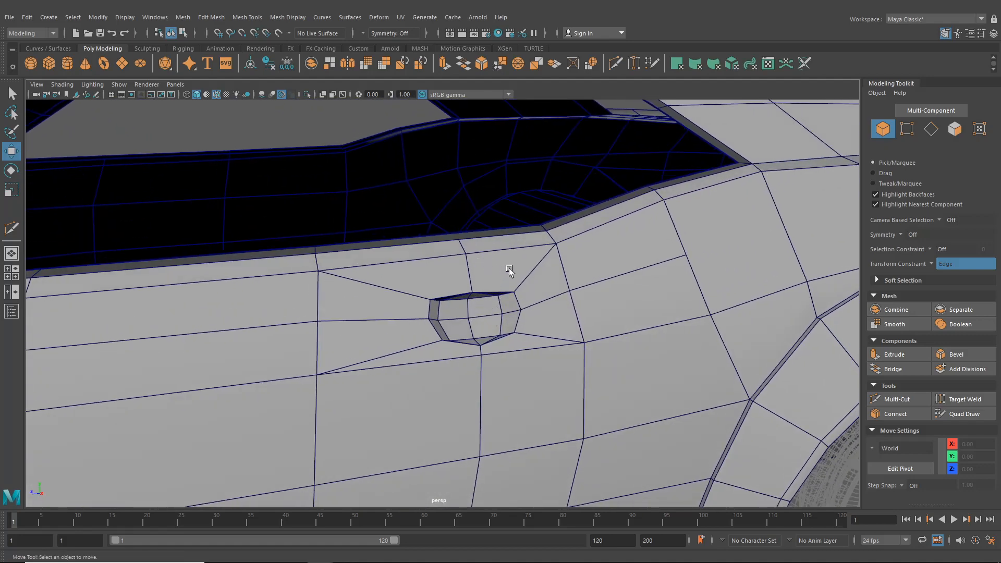
pyautogui.keyDown('alt'); pyautogui.moveTo(502, 269); pyautogui.dragTo(431, 331); pyautogui.keyUp('alt')
pyautogui.click(431, 328)
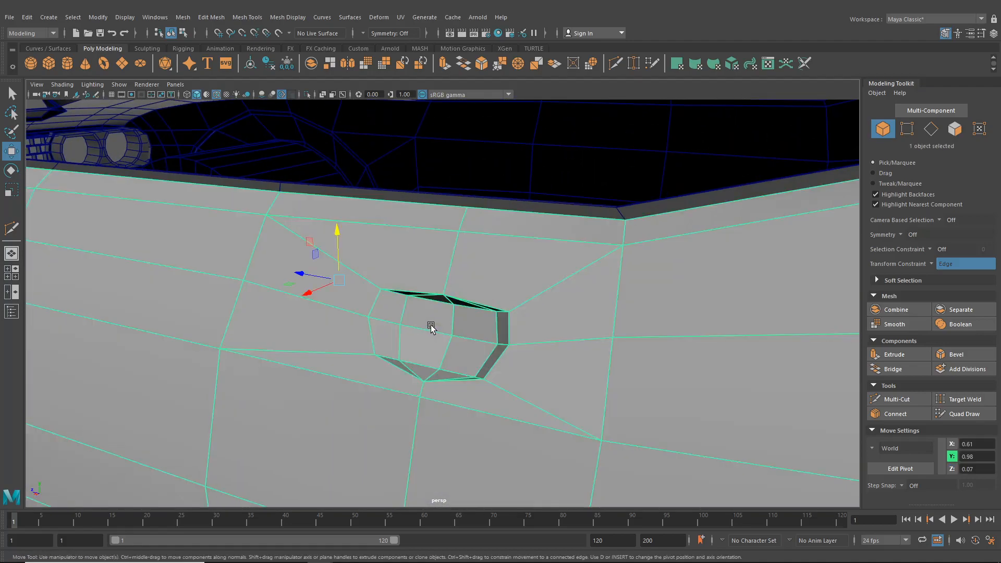
pyautogui.press('3')
pyautogui.scroll(-9, 309, 222)
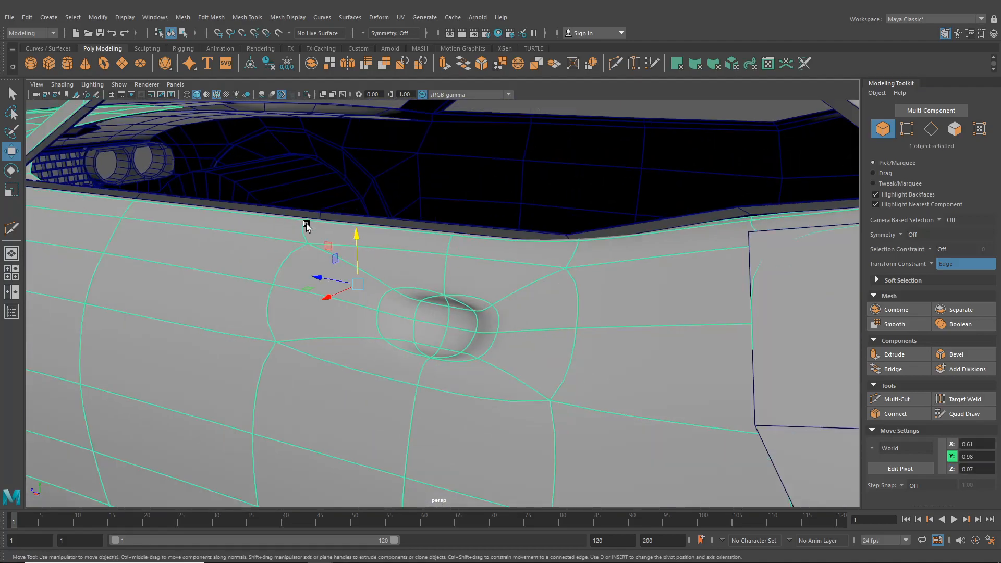
# Turn off the smooth preview on the car body and deselect it to inspect the door handle recess.
pyautogui.click(218, 140)
pyautogui.scroll(7, 313, 230)
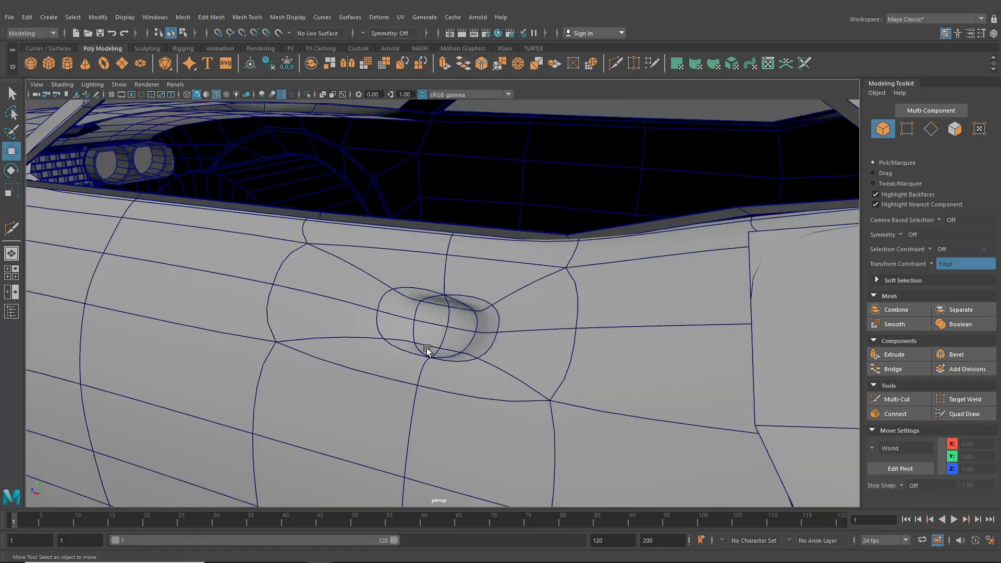
pyautogui.click(430, 319)
pyautogui.press('1')
pyautogui.scroll(-8, 424, 315)
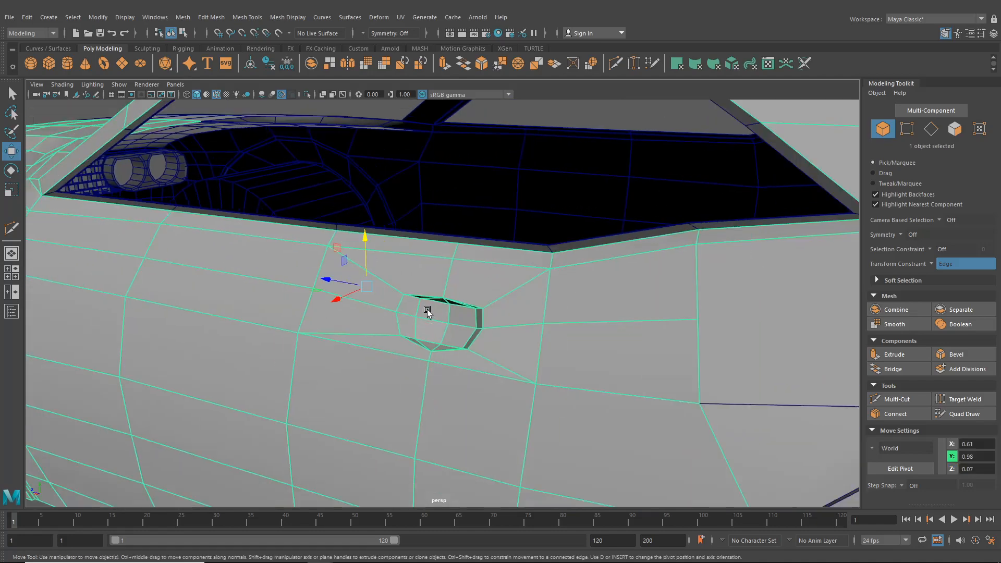
pyautogui.click(235, 165)
pyautogui.scroll(8, 409, 301)
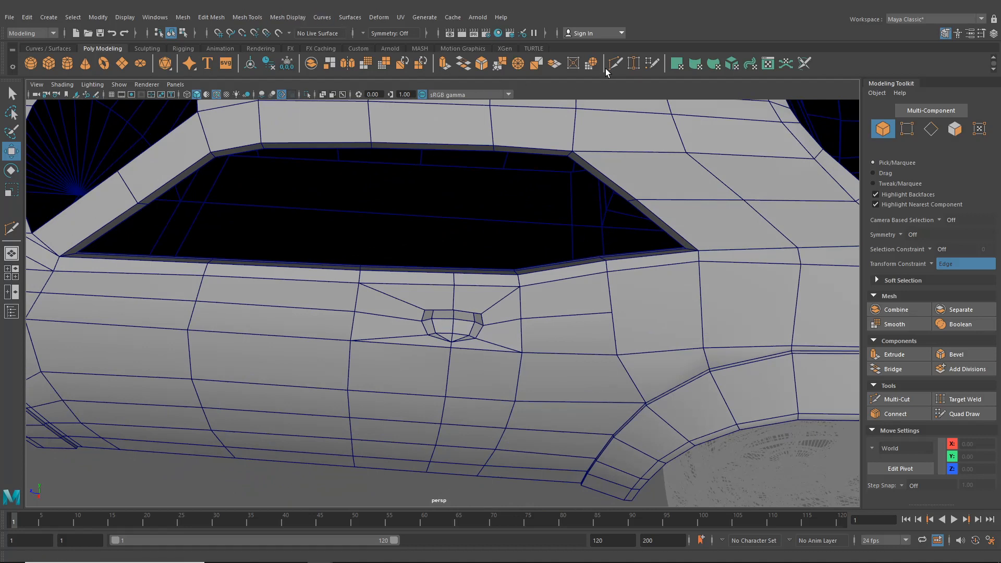
# Insert an edge loop across the window sill strip, lined up with the vertical door edge above the handle recess.
pyautogui.click(261, 17)
pyautogui.click(283, 99)
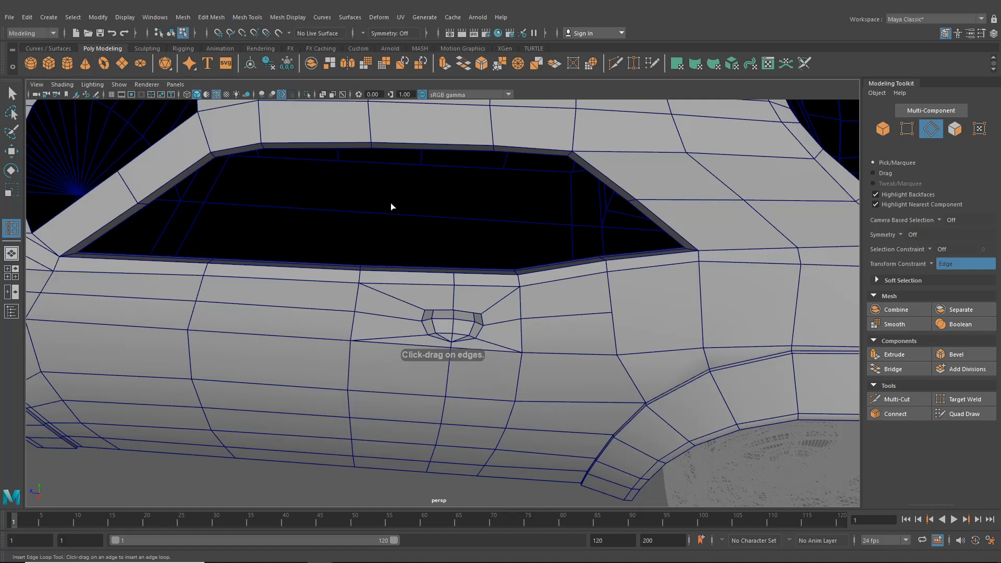
pyautogui.scroll(5, 483, 245)
pyautogui.moveTo(460, 242); pyautogui.dragTo(456, 253)
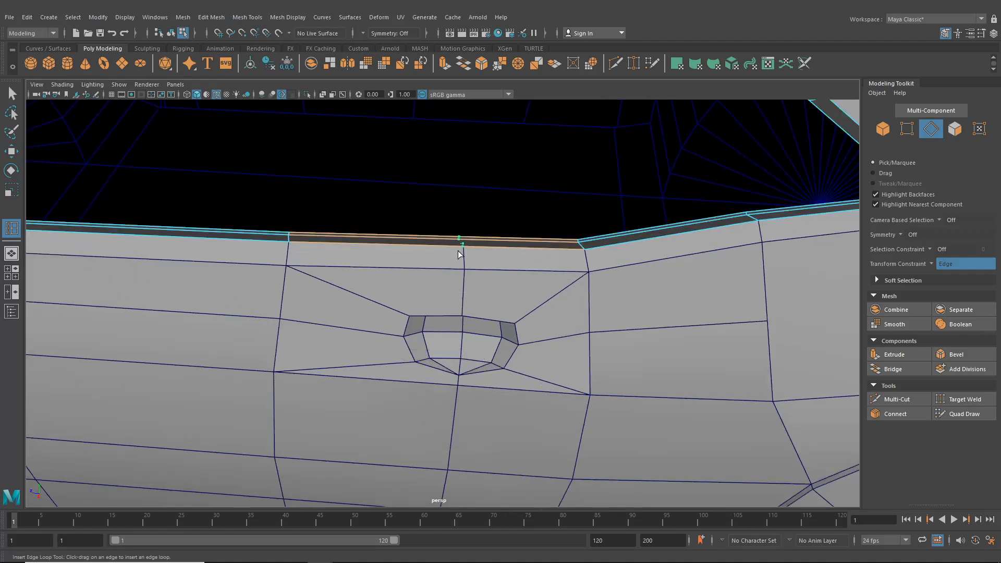
pyautogui.scroll(3, 460, 256)
pyautogui.keyDown('alt'); pyautogui.moveTo(459, 258); pyautogui.dragTo(441, 301, button='middle'); pyautogui.keyUp('alt')
pyautogui.scroll(4, 442, 244)
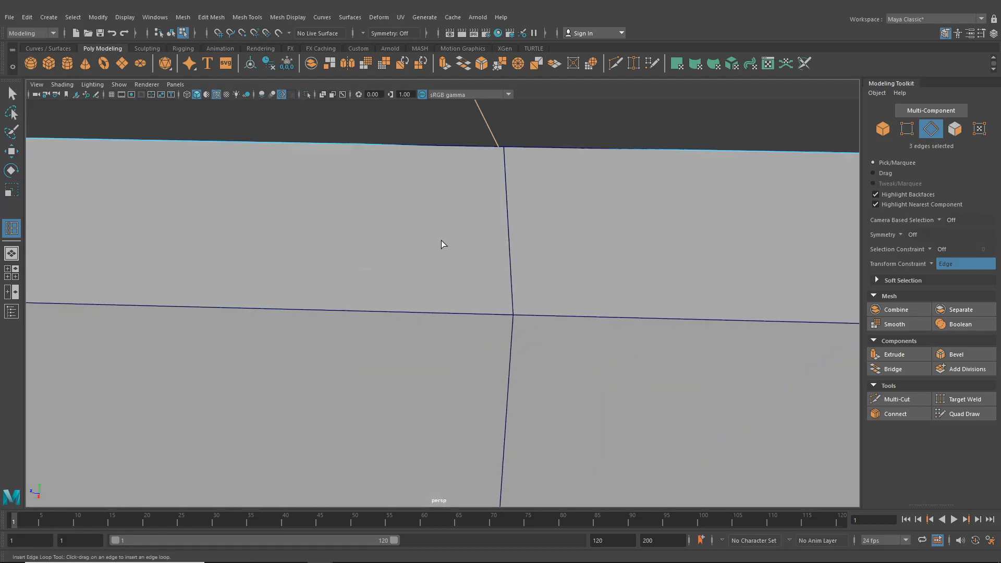
pyautogui.keyDown('alt'); pyautogui.moveTo(442, 242); pyautogui.dragTo(418, 277, button='middle'); pyautogui.keyUp('alt')
pyautogui.hotkey('ctrl', 'z')
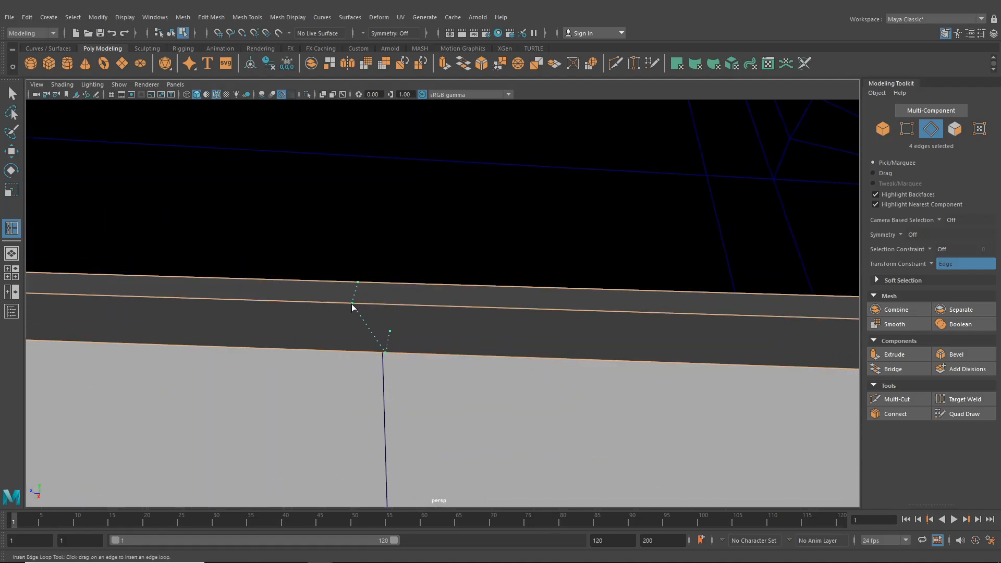
pyautogui.moveTo(350, 305); pyautogui.dragTo(348, 304)
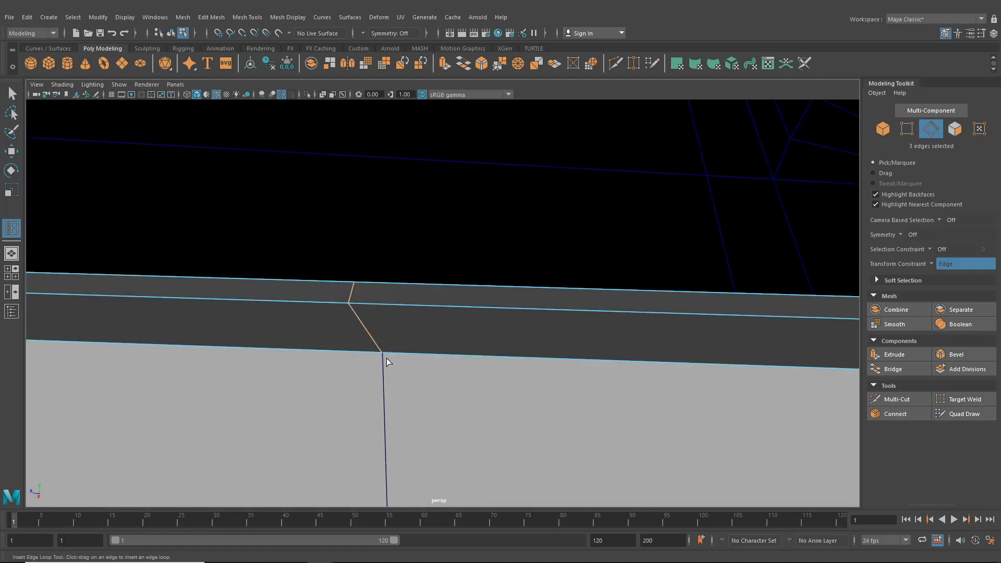
# Select the window sill vertices along the new edge above the handle recess with the Move tool active.
pyautogui.click(14, 153)
pyautogui.scroll(-5, 398, 305)
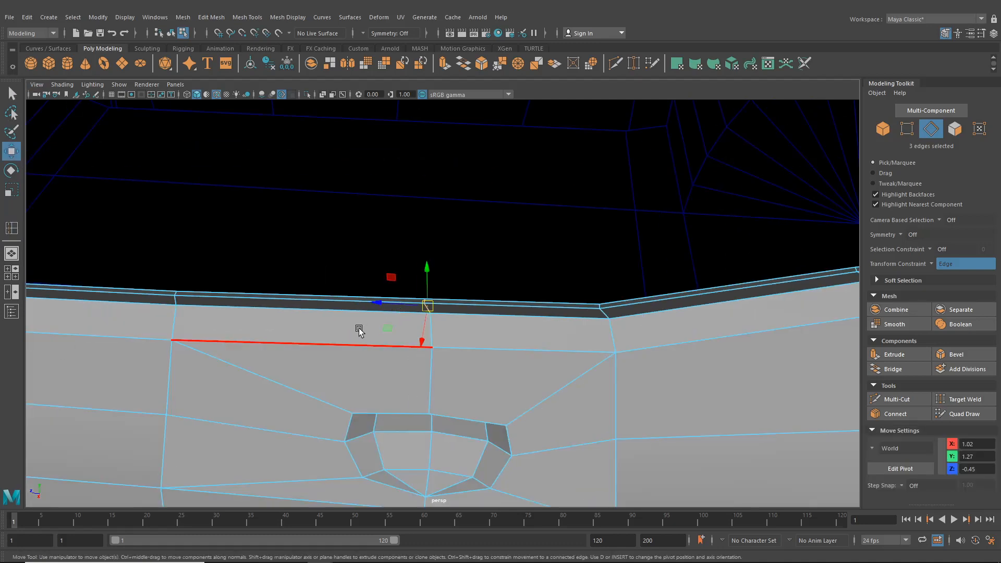
pyautogui.moveTo(359, 330); pyautogui.dragTo(308, 264, button='right')
pyautogui.moveTo(390, 255); pyautogui.dragTo(454, 364)
pyautogui.keyDown('alt'); pyautogui.moveTo(458, 359); pyautogui.dragTo(492, 339); pyautogui.keyUp('alt')
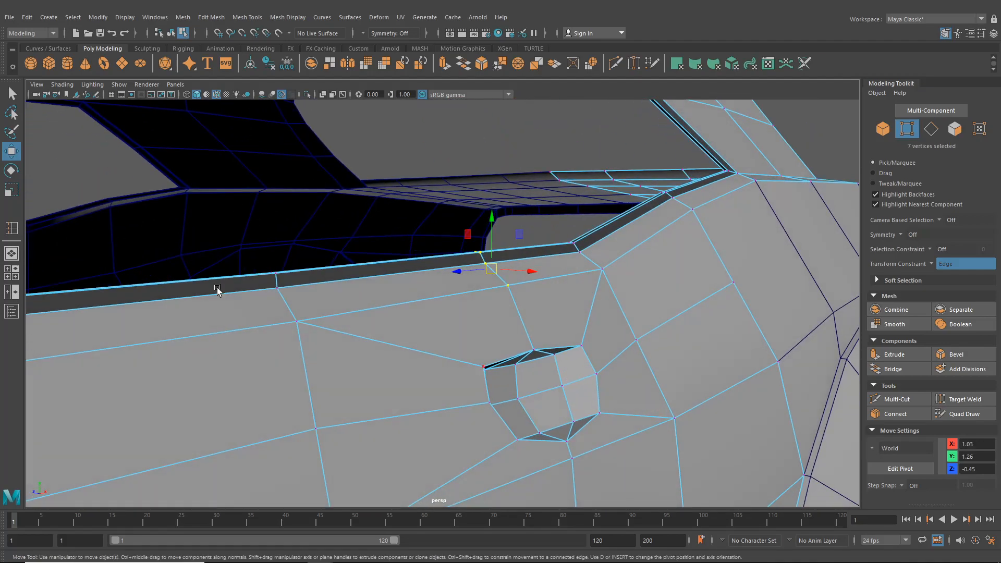
# Nudge the selected sill vertices slightly along the vertical axis in the side view to match the blueprint.
pyautogui.click(13, 272)
pyautogui.press('space')
pyautogui.keyDown('alt'); pyautogui.moveTo(538, 300); pyautogui.dragTo(632, 410, button='middle'); pyautogui.keyUp('alt')
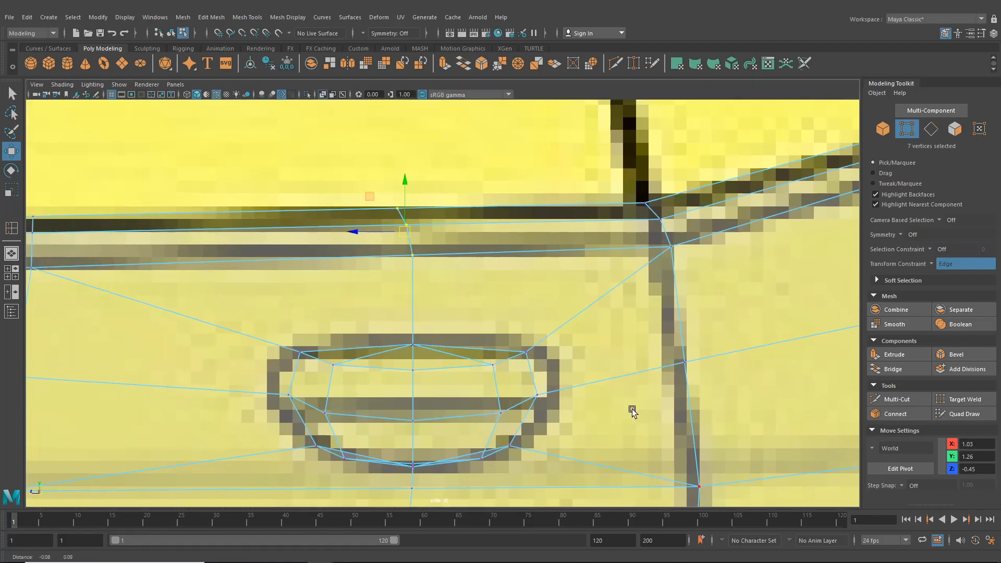
pyautogui.scroll(-12, 463, 271)
pyautogui.scroll(4, 440, 280)
pyautogui.scroll(4, 412, 208)
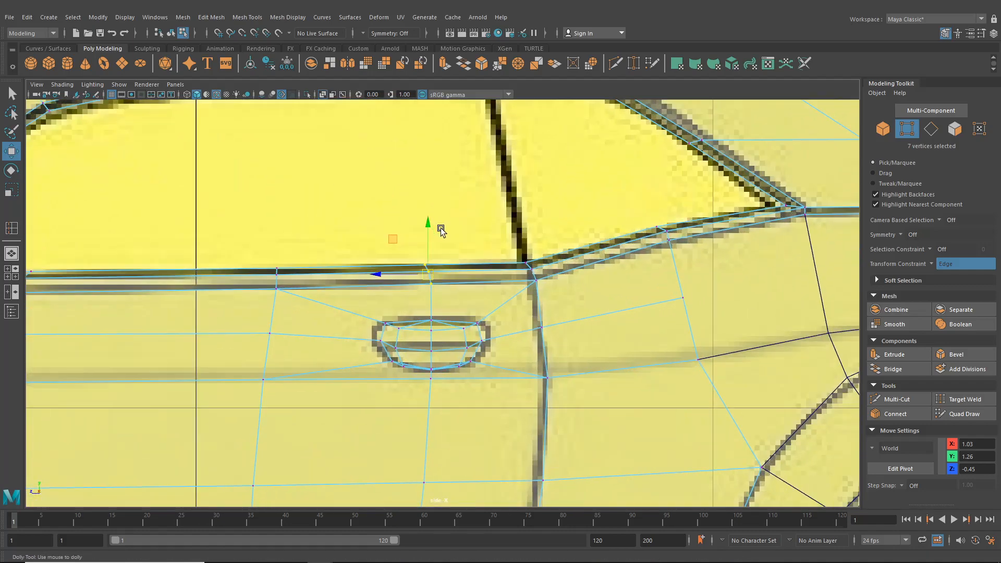
pyautogui.moveTo(427, 227); pyautogui.dragTo(426, 229)
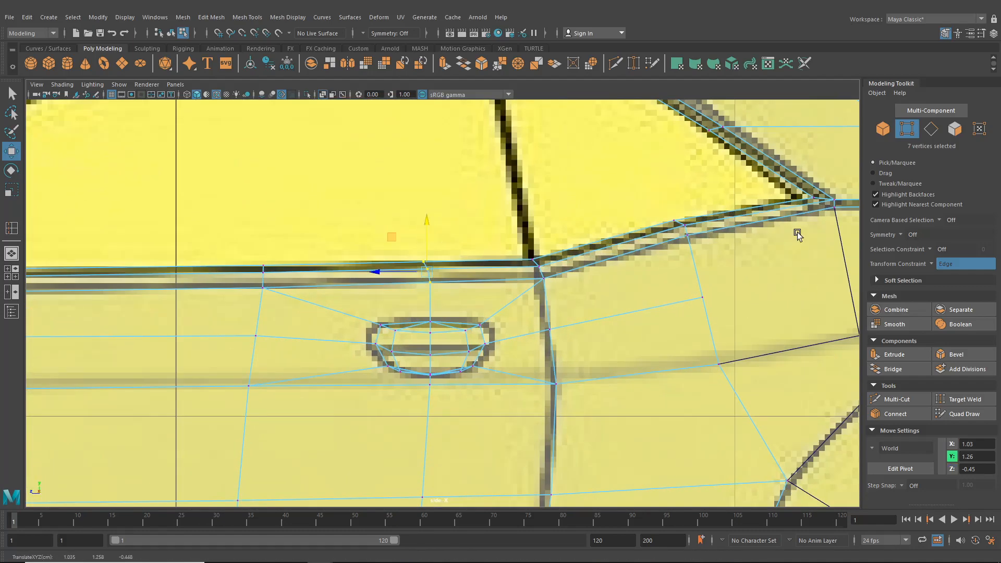
# Set the Transform Constraint to Off, hide the Modeling Toolkit and return to the perspective view.
pyautogui.click(964, 264)
pyautogui.click(954, 267)
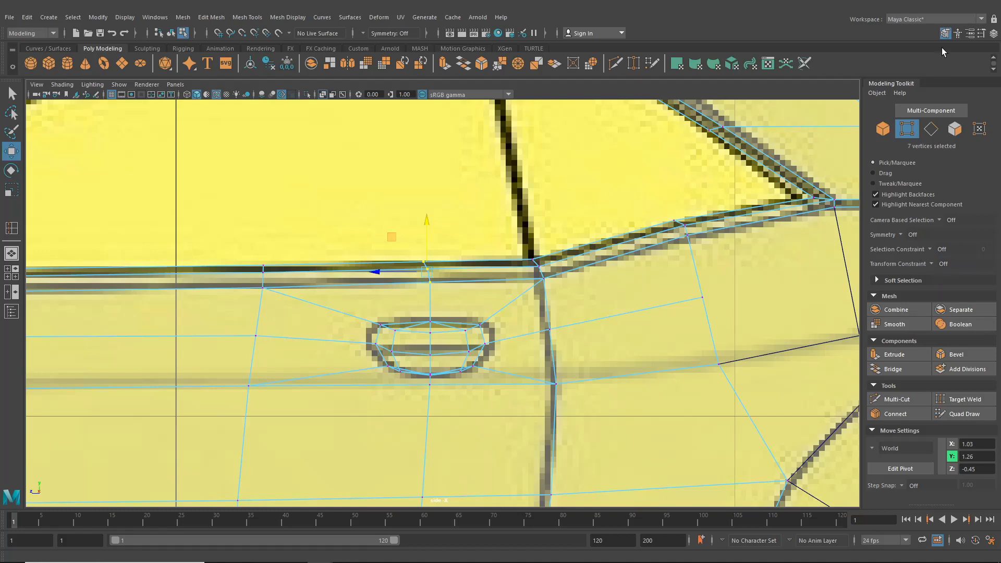
pyautogui.click(944, 33)
pyautogui.moveTo(491, 216); pyautogui.dragTo(493, 219)
pyautogui.click(11, 254)
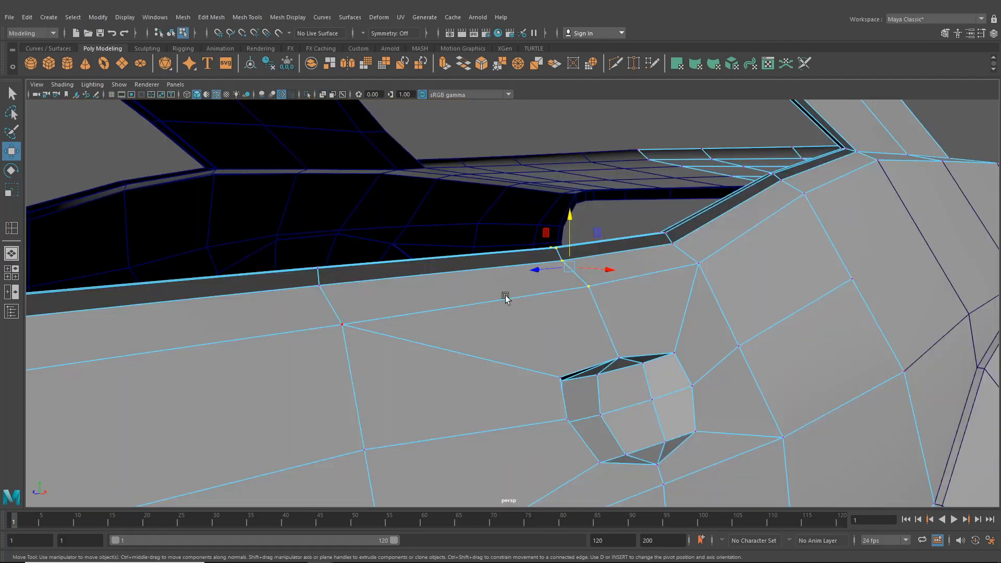
# Adjust the window sill vertices above the handle and at the door's rear corner along the X axis.
pyautogui.keyDown('alt'); pyautogui.moveTo(505, 295); pyautogui.dragTo(631, 335); pyautogui.keyUp('alt')
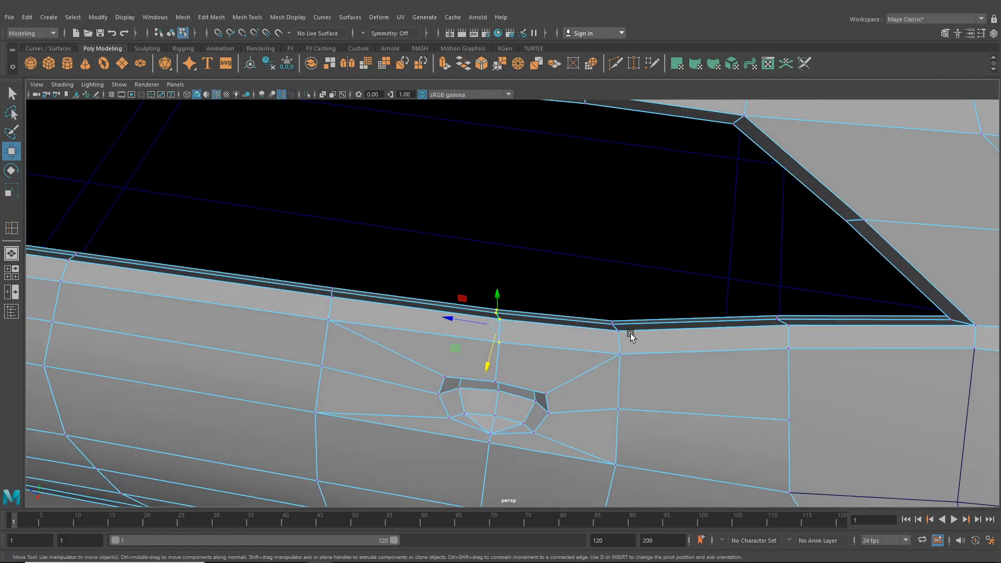
pyautogui.keyDown('alt'); pyautogui.moveTo(602, 290); pyautogui.dragTo(485, 262); pyautogui.keyUp('alt')
pyautogui.scroll(-3, 417, 363)
pyautogui.scroll(-5, 565, 298)
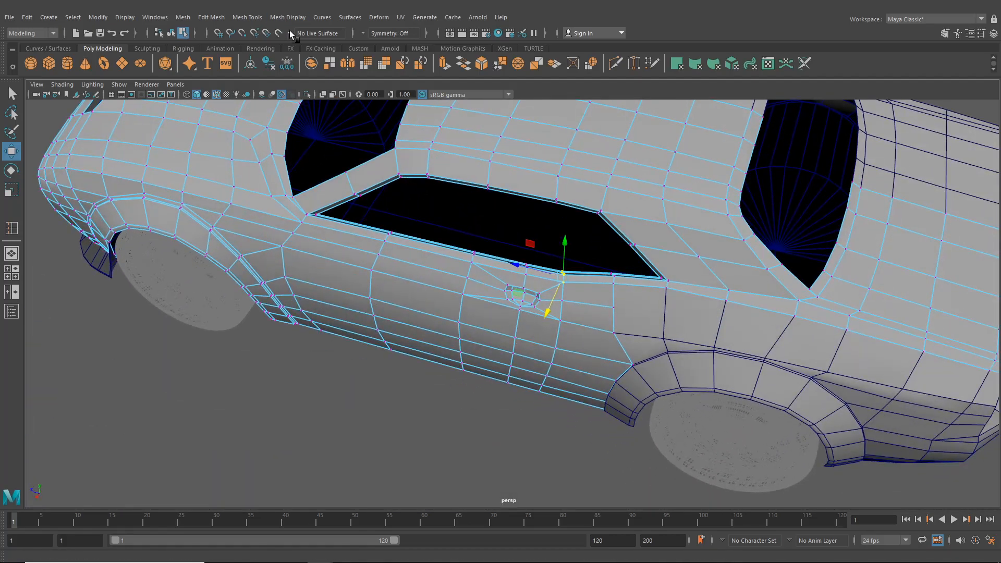
# Insert an edge loop along the rear fender above the wheel arch, level with the door edge ending at the fender.
pyautogui.click(247, 17)
pyautogui.click(307, 84)
pyautogui.keyDown('alt'); pyautogui.moveTo(636, 318); pyautogui.dragTo(598, 251); pyautogui.keyUp('alt')
pyautogui.click(505, 285)
pyautogui.keyDown('alt'); pyautogui.moveTo(598, 251); pyautogui.dragTo(484, 322, button='middle'); pyautogui.keyUp('alt')
pyautogui.scroll(3, 483, 322)
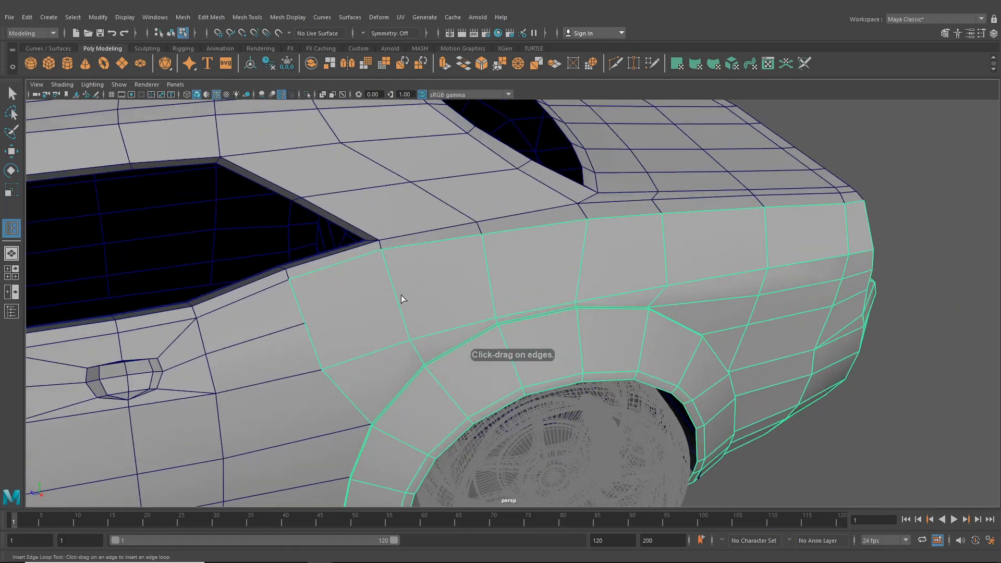
pyautogui.moveTo(397, 296); pyautogui.dragTo(393, 296)
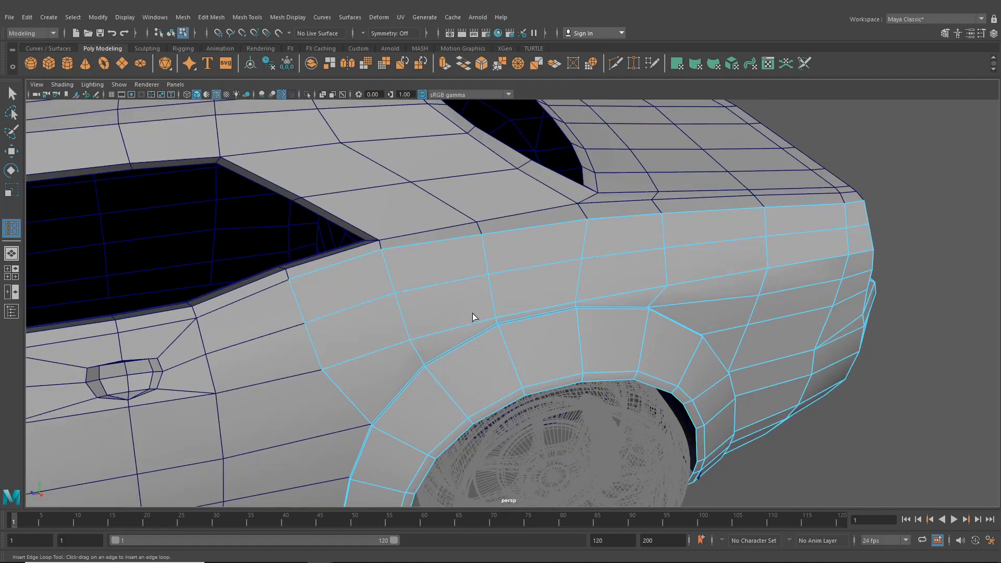
# Select the new fender loop's vertices at the tail end and move them slightly outward along the X axis.
pyautogui.keyDown('alt'); pyautogui.moveTo(473, 316); pyautogui.dragTo(339, 298); pyautogui.keyUp('alt')
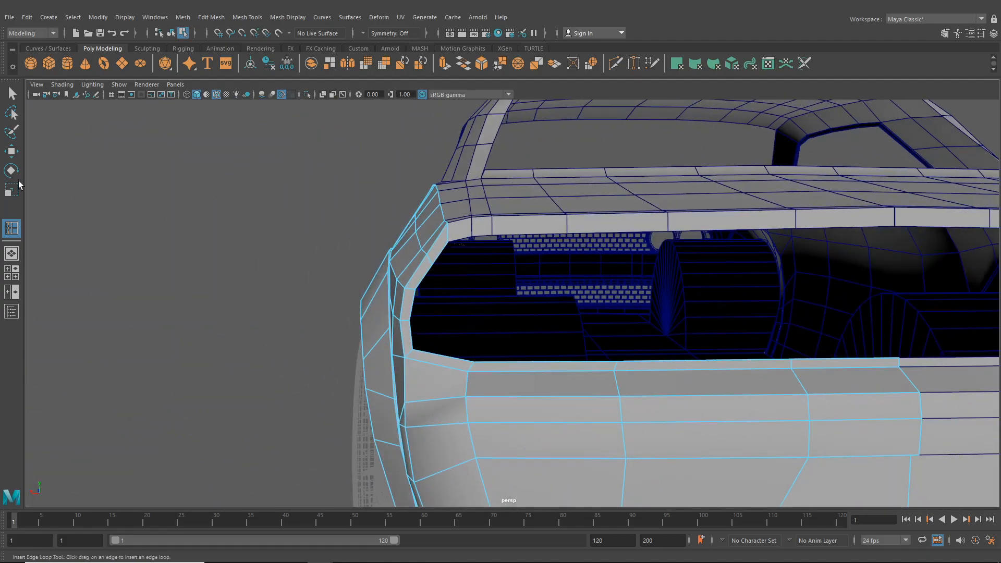
pyautogui.click(11, 156)
pyautogui.moveTo(417, 248); pyautogui.dragTo(383, 249, button='right')
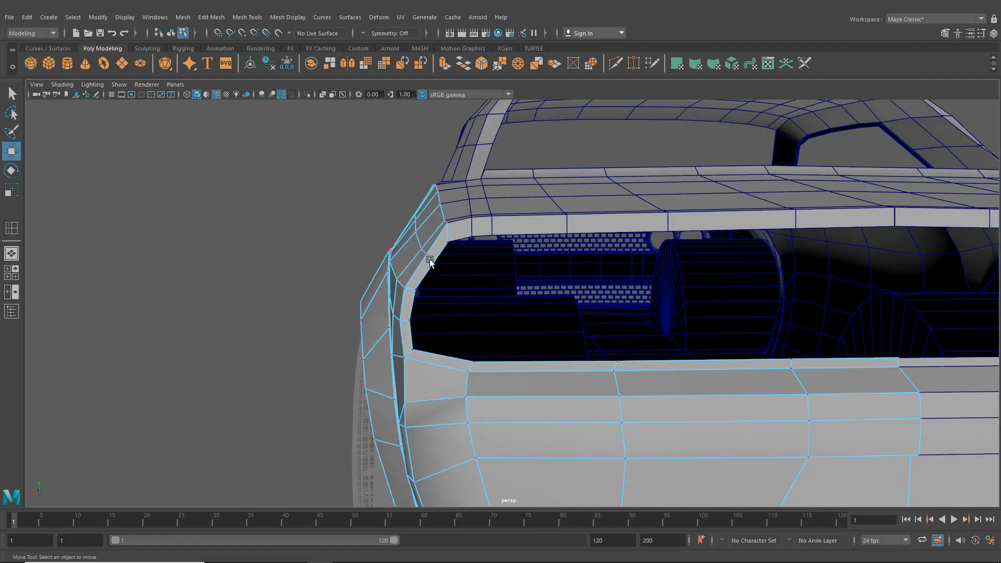
pyautogui.moveTo(427, 255); pyautogui.dragTo(440, 274)
pyautogui.keyDown('alt'); pyautogui.moveTo(439, 275); pyautogui.dragTo(465, 294); pyautogui.keyUp('alt')
pyautogui.moveTo(447, 326); pyautogui.dragTo(437, 322)
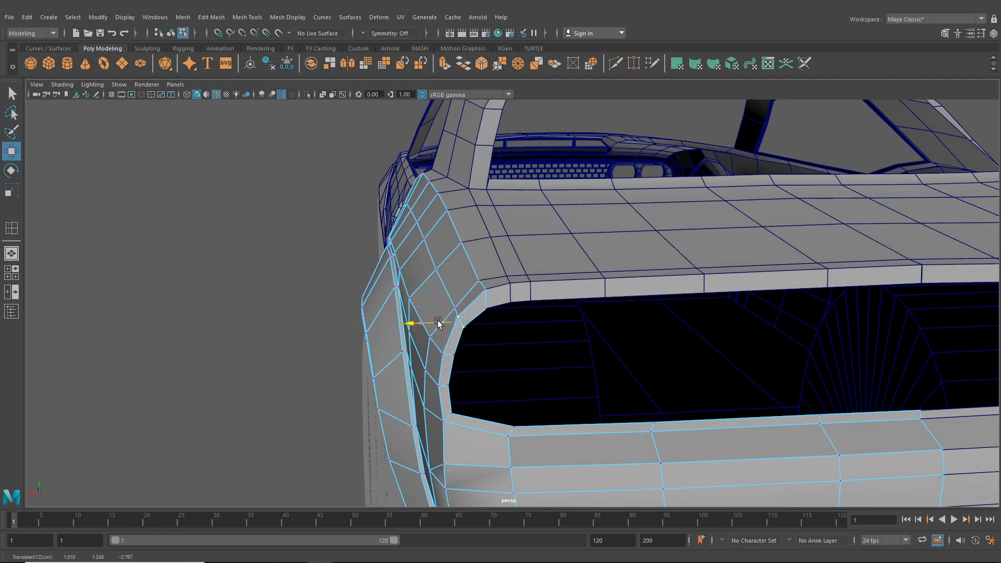
pyautogui.keyDown('alt'); pyautogui.moveTo(448, 366); pyautogui.dragTo(473, 360); pyautogui.keyUp('alt')
pyautogui.click(501, 267)
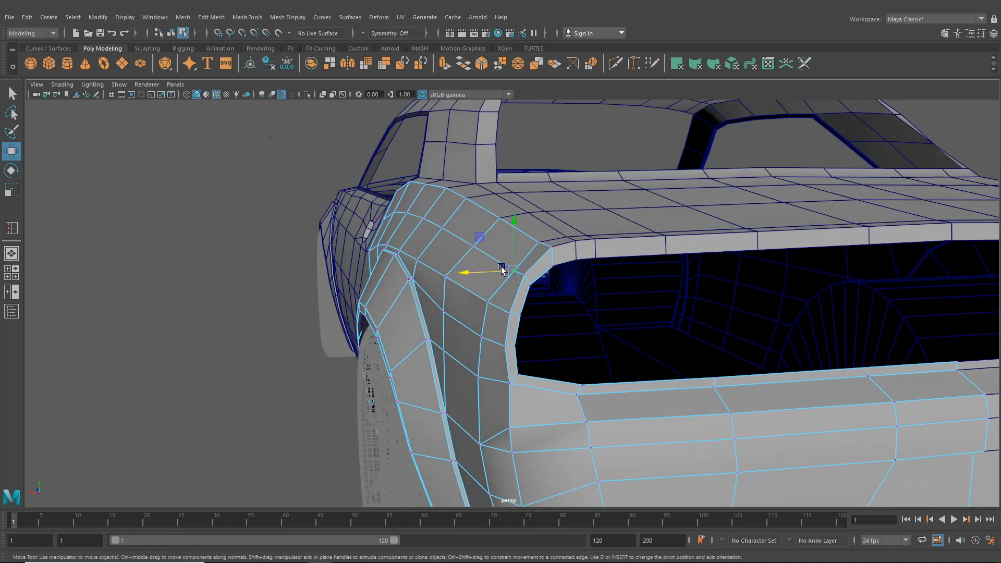
# Move the next two vertices of the fender loop slightly outward along the X axis and clear the selection.
pyautogui.keyDown('alt'); pyautogui.moveTo(490, 279); pyautogui.dragTo(451, 240); pyautogui.keyUp('alt')
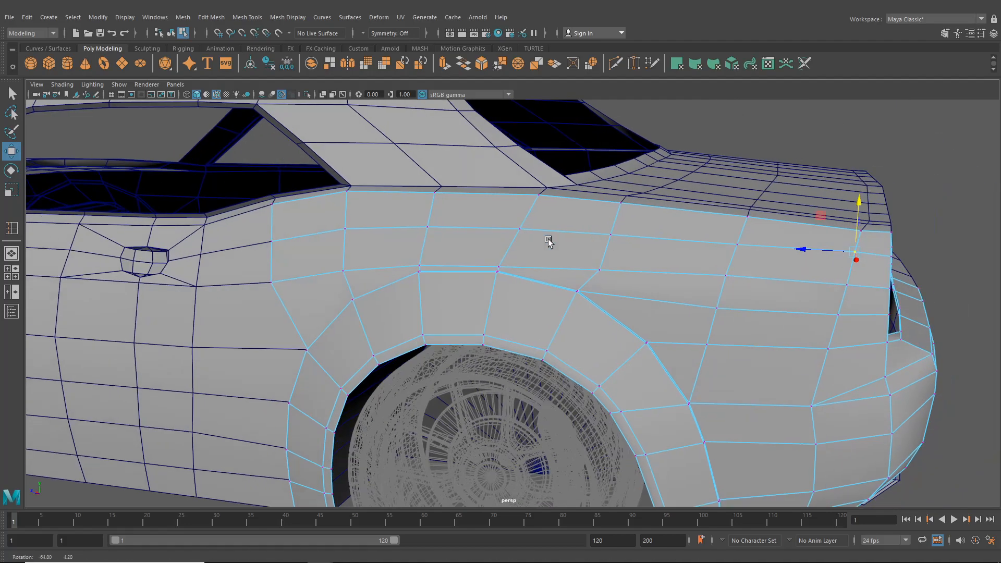
pyautogui.keyDown('alt'); pyautogui.moveTo(548, 238); pyautogui.dragTo(315, 274); pyautogui.keyUp('alt')
pyautogui.click(366, 273)
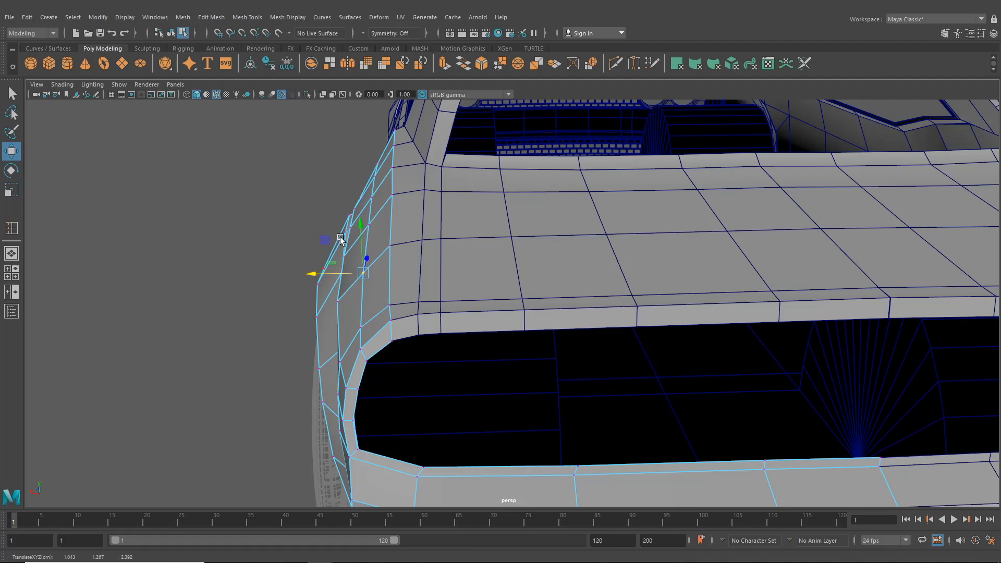
pyautogui.click(369, 225)
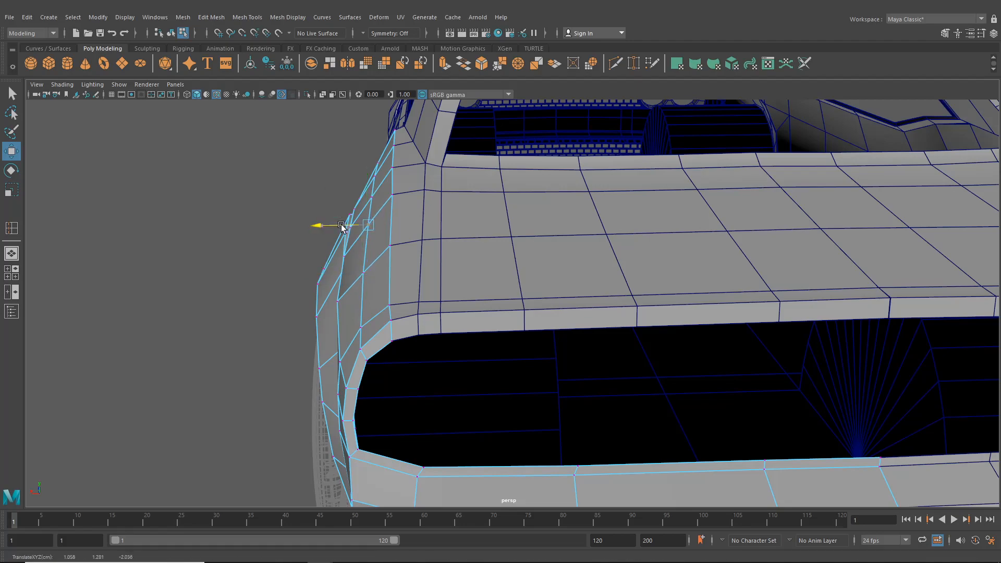
pyautogui.scroll(-4, 342, 227)
pyautogui.keyDown('alt'); pyautogui.moveTo(344, 228); pyautogui.dragTo(652, 208); pyautogui.keyUp('alt')
pyautogui.click(756, 186)
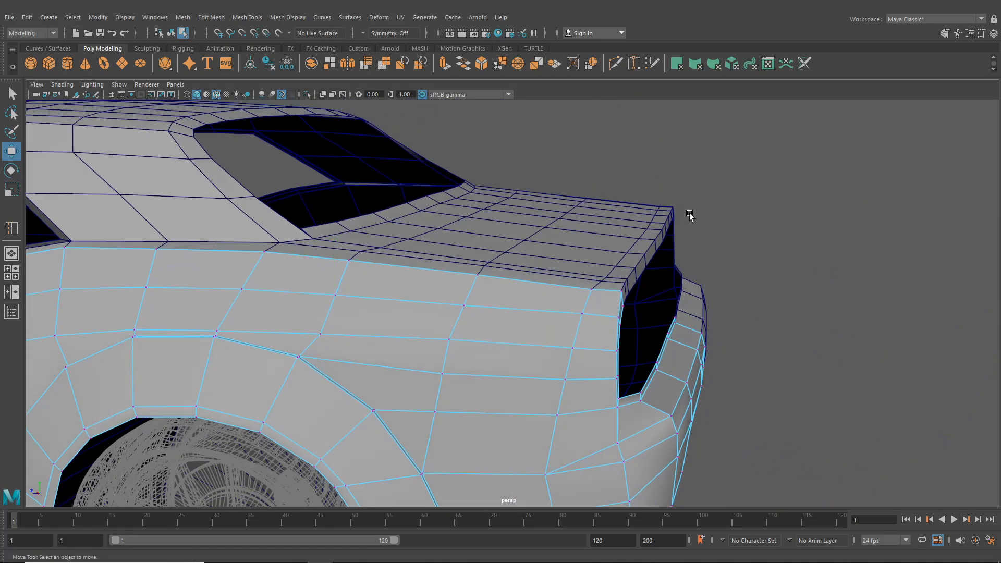
# Snap the vertex at the front end of the fender loop onto the matching vertex at the door's rear edge.
pyautogui.scroll(-5, 589, 256)
pyautogui.keyDown('alt'); pyautogui.moveTo(584, 257); pyautogui.dragTo(624, 243); pyautogui.keyUp('alt')
pyautogui.scroll(3, 623, 243)
pyautogui.keyDown('alt'); pyautogui.moveTo(623, 243); pyautogui.dragTo(730, 261, button='middle'); pyautogui.keyUp('alt')
pyautogui.keyDown('alt'); pyautogui.moveTo(730, 261); pyautogui.dragTo(636, 315); pyautogui.keyUp('alt')
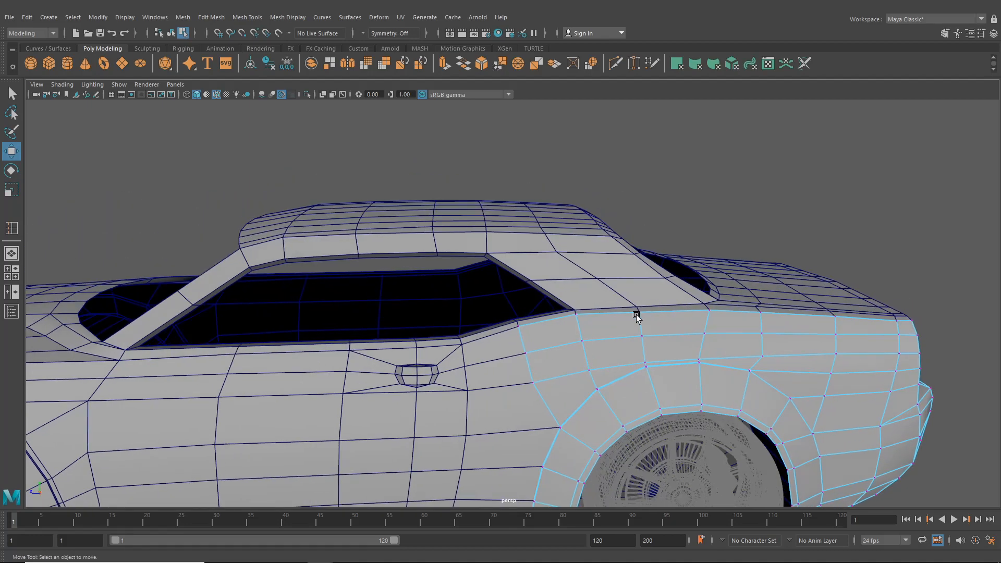
pyautogui.click(522, 360)
pyautogui.press('v')
pyautogui.moveTo(523, 358); pyautogui.dragTo(524, 358)
pyautogui.scroll(-5, 527, 357)
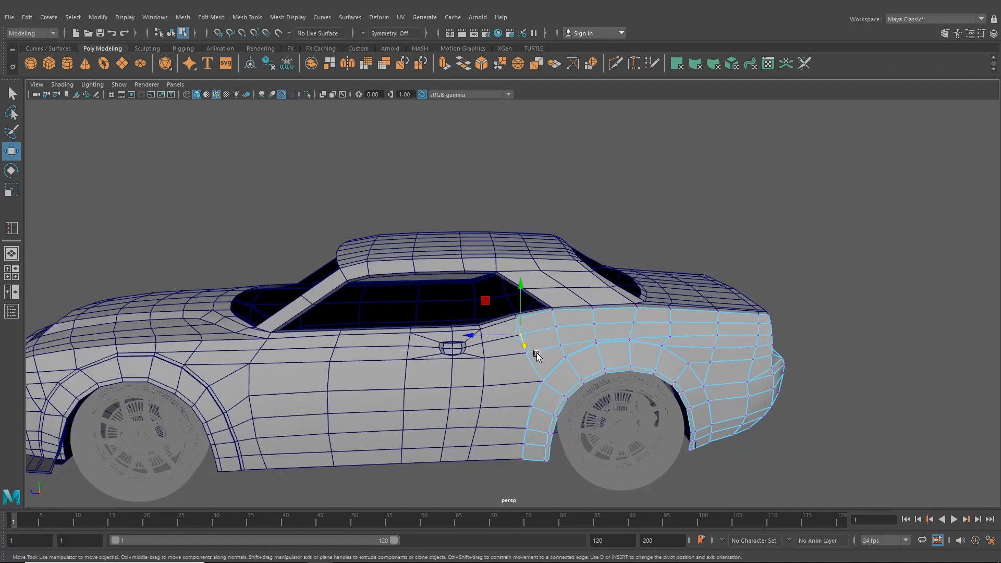
# Return to object mode and inspect the car body from the side and the front quarter.
pyautogui.click(171, 33)
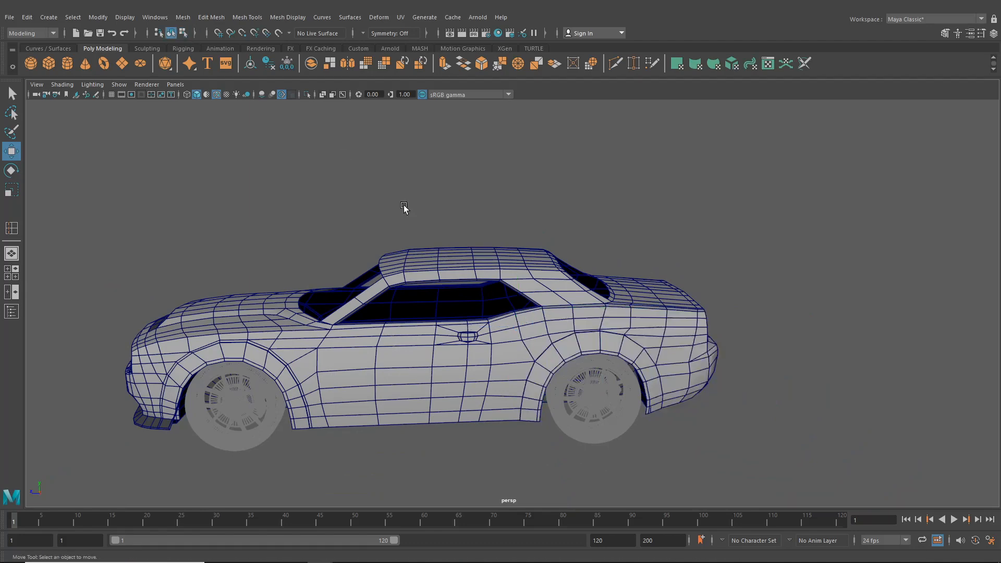
pyautogui.scroll(3, 578, 287)
pyautogui.keyDown('alt'); pyautogui.moveTo(579, 287); pyautogui.dragTo(738, 292); pyautogui.keyUp('alt')
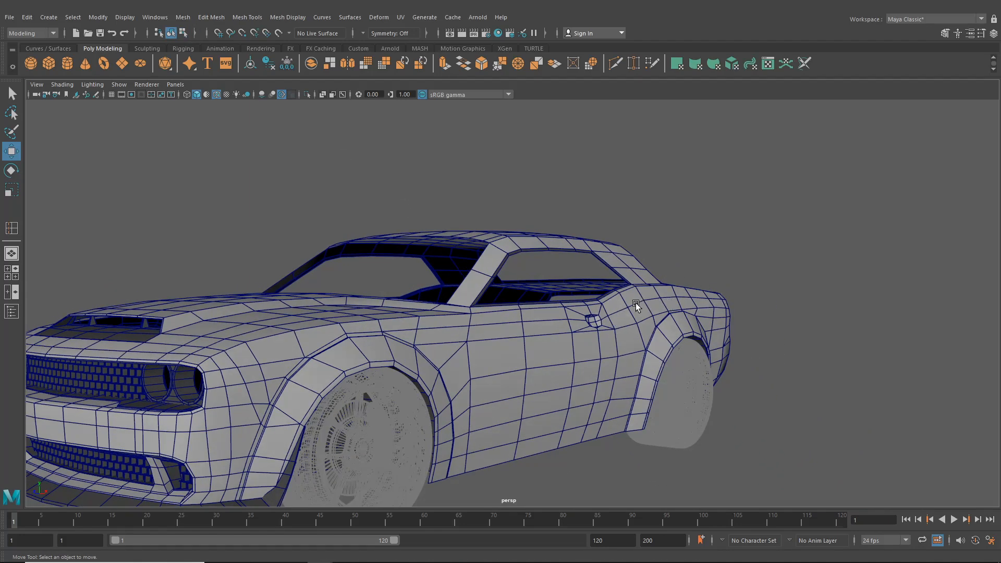
pyautogui.keyDown('alt'); pyautogui.moveTo(641, 298); pyautogui.dragTo(473, 358); pyautogui.keyUp('alt')
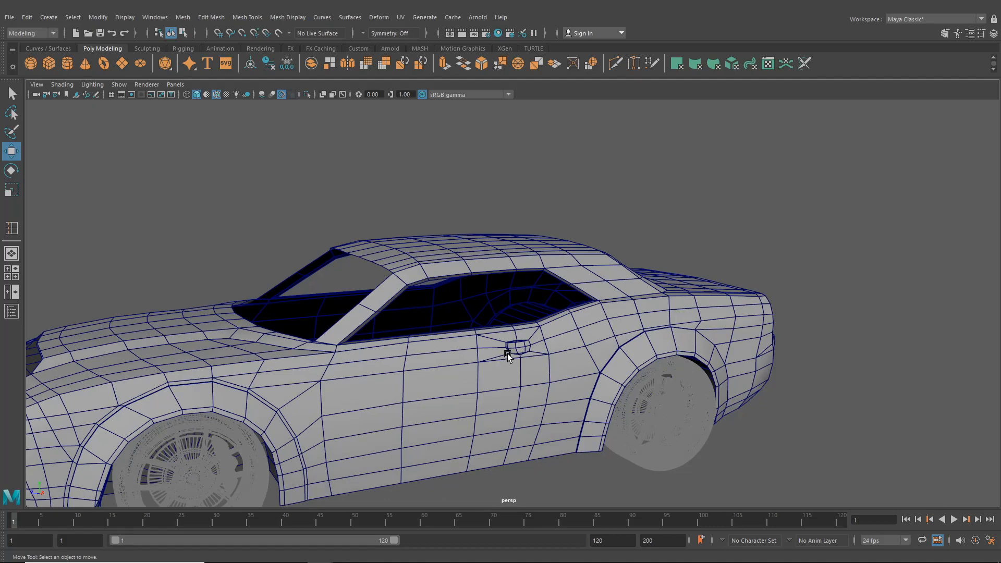
pyautogui.moveTo(505, 353)
pyautogui.keyDown('alt'); pyautogui.mouseDown()
pyautogui.moveTo(580, 348)
pyautogui.moveTo(504, 351)
pyautogui.mouseUp(); pyautogui.keyUp('alt')
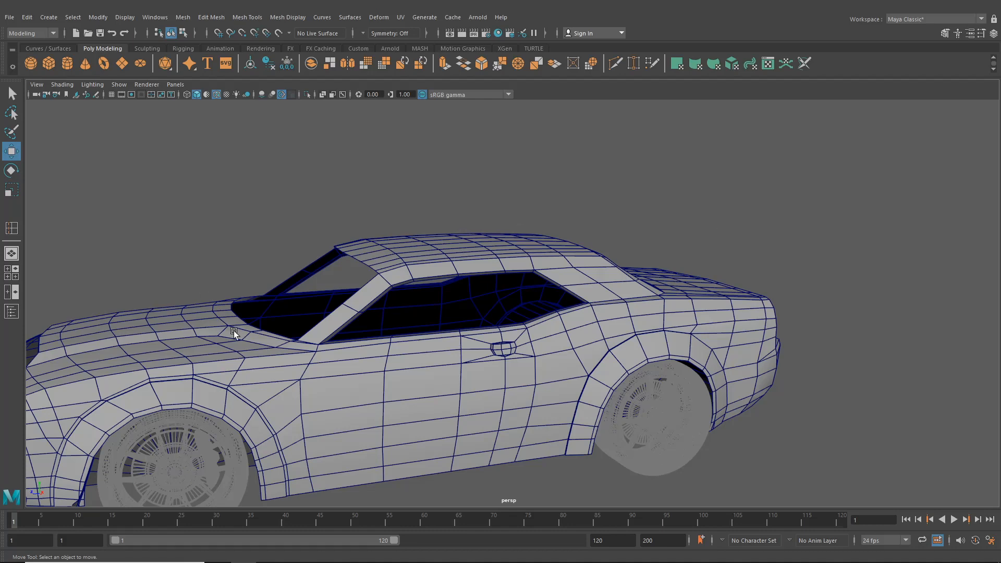
# Switch the car body to edge selection and select the windshield opening's edges along the rear of the hood.
pyautogui.click(15, 276)
pyautogui.press('space')
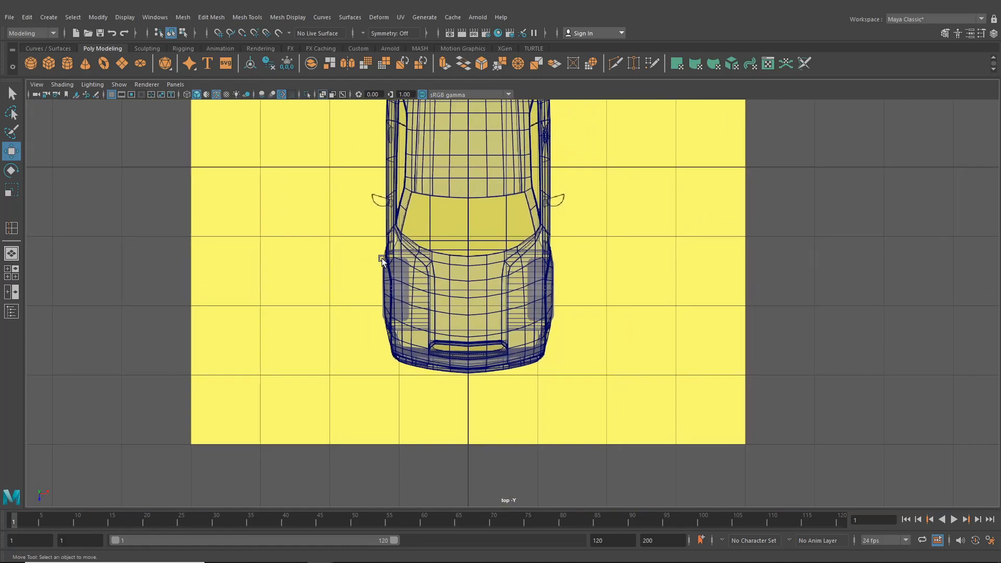
pyautogui.scroll(8, 381, 258)
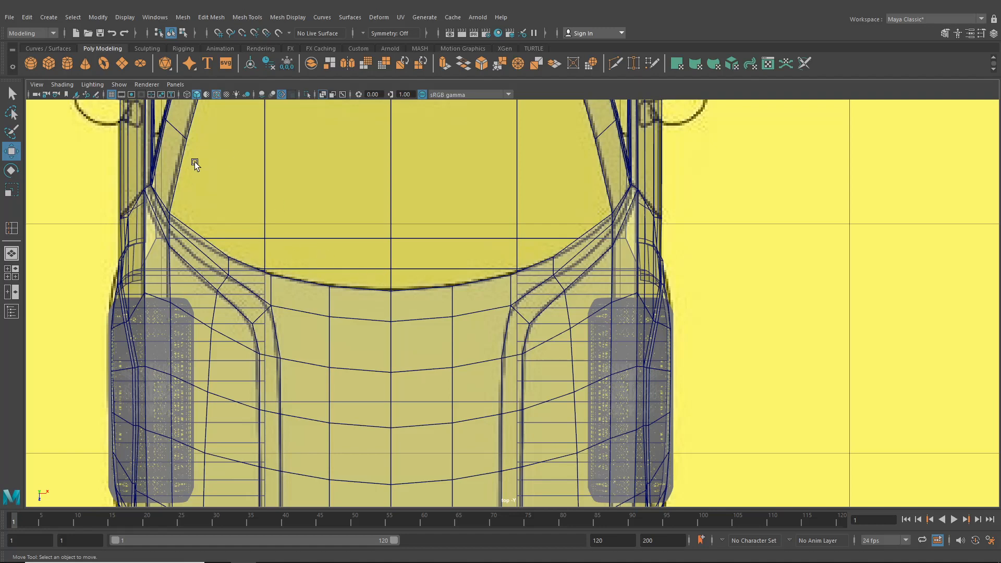
pyautogui.click(15, 258)
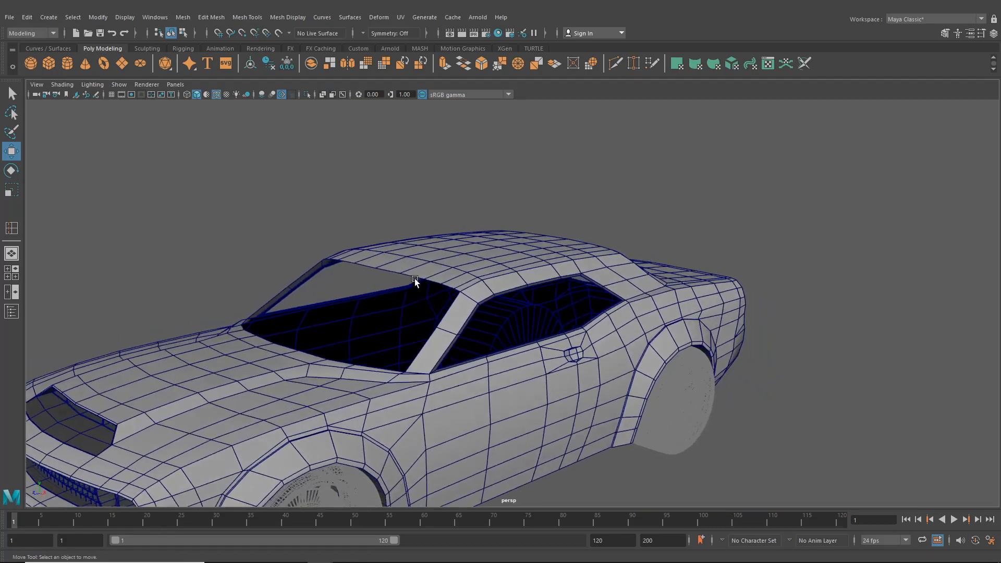
pyautogui.click(429, 340)
pyautogui.keyDown('alt'); pyautogui.moveTo(429, 340); pyautogui.dragTo(473, 327); pyautogui.keyUp('alt')
pyautogui.moveTo(471, 267); pyautogui.dragTo(471, 238, button='right')
pyautogui.scroll(3, 475, 307)
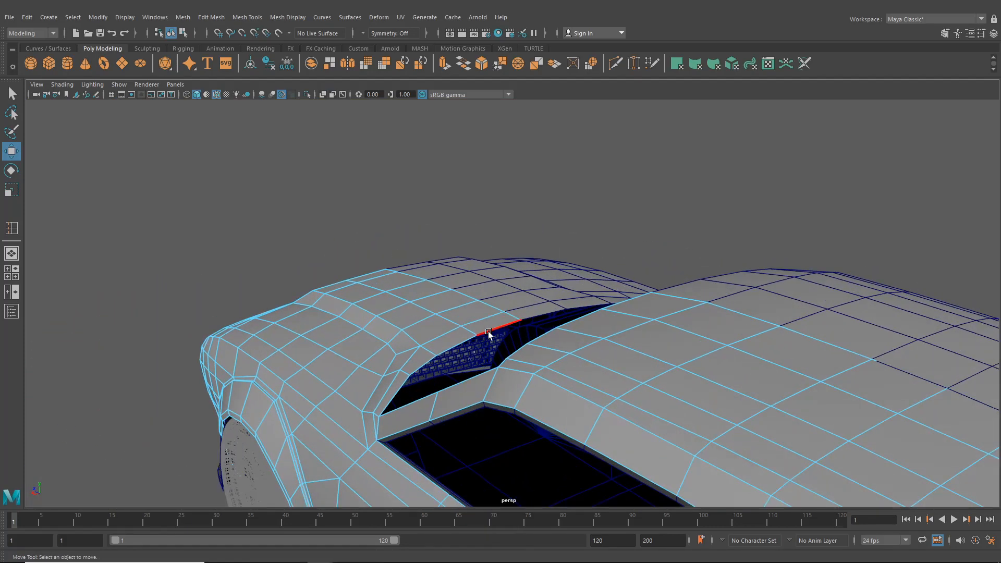
pyautogui.click(489, 331)
pyautogui.keyDown('shift'); pyautogui.click(450, 346); pyautogui.keyUp('shift')
pyautogui.keyDown('shift'); pyautogui.click(420, 364); pyautogui.keyUp('shift')
pyautogui.keyDown('shift'); pyautogui.click(403, 385); pyautogui.keyUp('shift')
# Extend the edge selection up the A-pillar and across the roof's front edge to the car's centerline.
pyautogui.keyDown('alt'); pyautogui.moveTo(409, 395); pyautogui.dragTo(663, 376); pyautogui.keyUp('alt')
pyautogui.keyDown('shift'); pyautogui.click(662, 374); pyautogui.keyUp('shift')
pyautogui.keyDown('shift'); pyautogui.click(701, 316); pyautogui.keyUp('shift')
pyautogui.keyDown('shift'); pyautogui.click(717, 285); pyautogui.keyUp('shift')
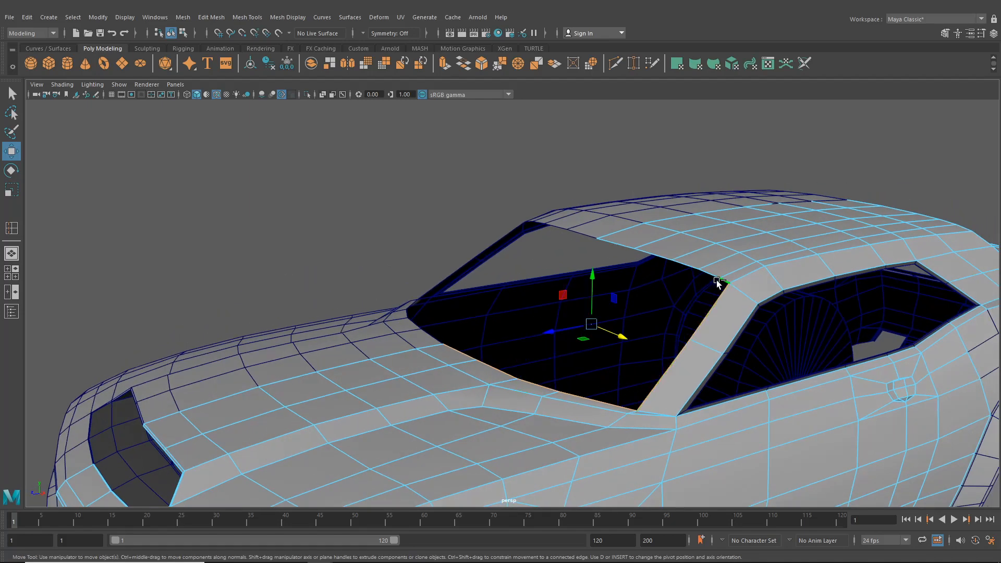
pyautogui.keyDown('shift'); pyautogui.click(709, 275); pyautogui.keyUp('shift')
pyautogui.keyDown('shift'); pyautogui.click(686, 268); pyautogui.keyUp('shift')
pyautogui.keyDown('shift'); pyautogui.click(660, 261); pyautogui.keyUp('shift')
pyautogui.keyDown('shift'); pyautogui.click(627, 246); pyautogui.keyUp('shift')
pyautogui.scroll(-3, 599, 286)
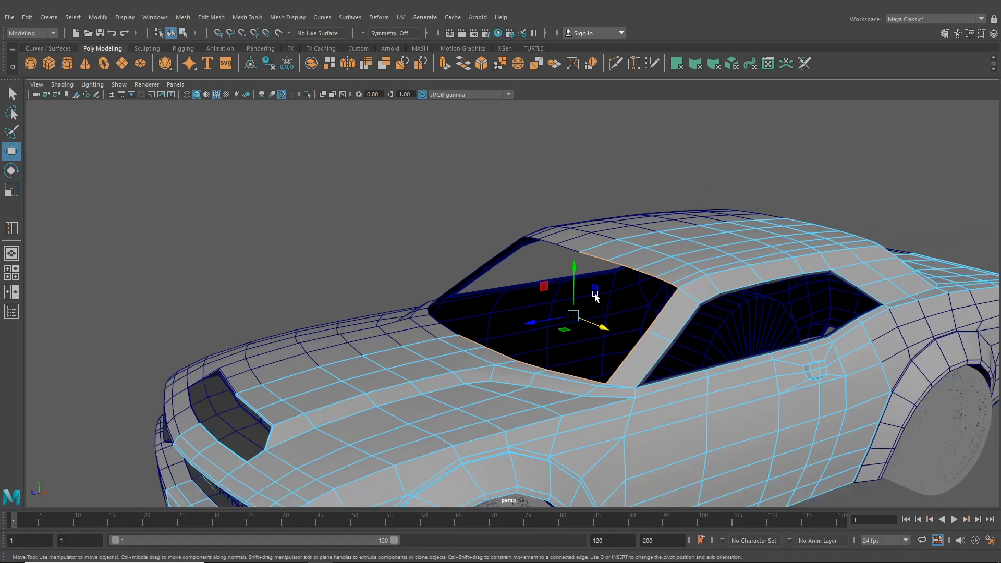
# Extrude the selected windshield opening edges with a Local Translate Z of about -0.008.
pyautogui.keyDown('alt'); pyautogui.moveTo(598, 298); pyautogui.dragTo(626, 291); pyautogui.keyUp('alt')
pyautogui.hotkey('ctrl', 'e')
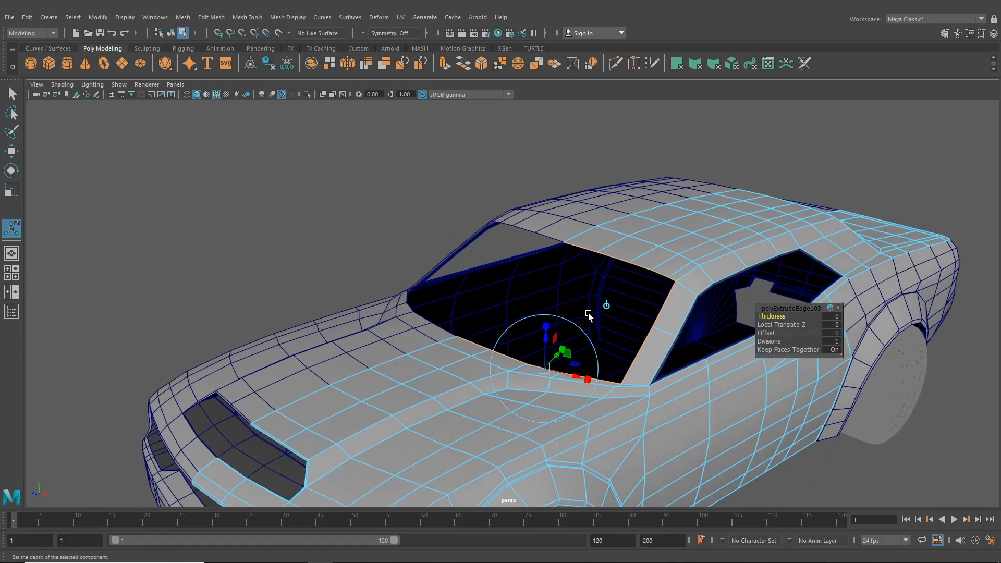
pyautogui.click(606, 306)
pyautogui.click(575, 269)
pyautogui.moveTo(576, 313); pyautogui.dragTo(539, 311)
pyautogui.hotkey('ctrl', 'z')
pyautogui.click(637, 250)
pyautogui.scroll(3, 584, 287)
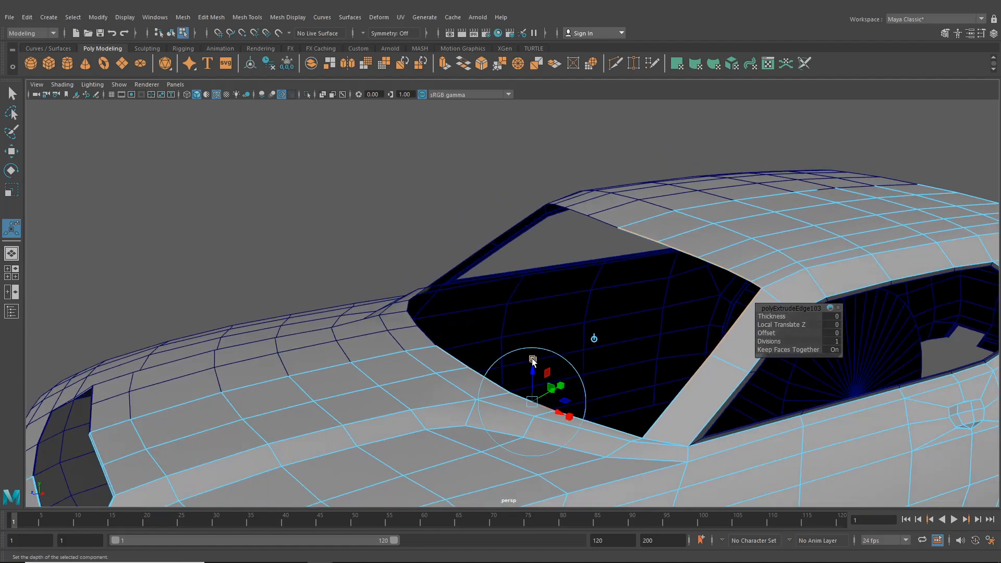
pyautogui.moveTo(532, 359); pyautogui.dragTo(533, 374)
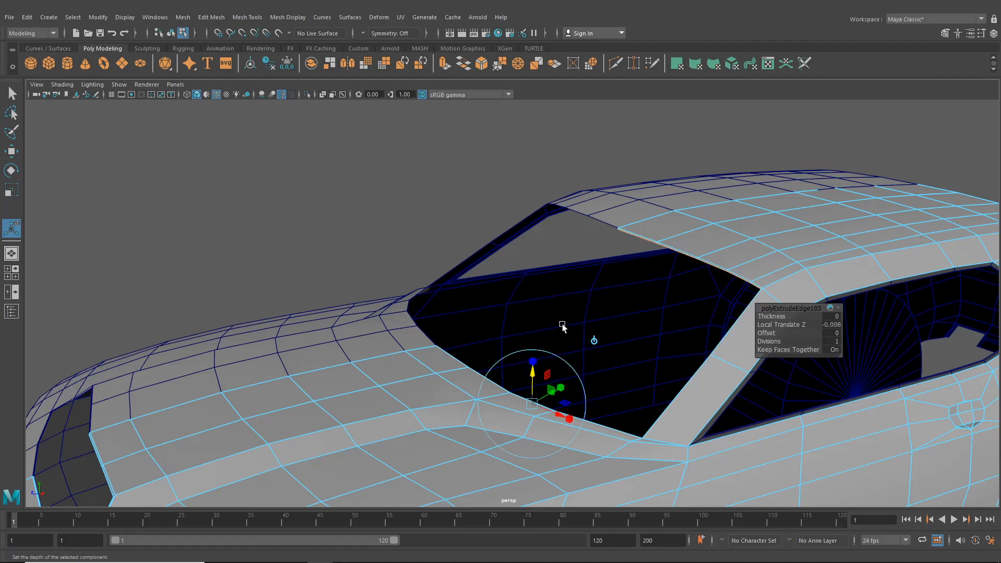
# Extrude the windshield edges a second time and pull the new edges into the opening with a Local Translate Z of about 0.014.
pyautogui.keyDown('alt'); pyautogui.moveTo(563, 328); pyautogui.dragTo(456, 337); pyautogui.keyUp('alt')
pyautogui.scroll(4, 627, 339)
pyautogui.keyDown('alt'); pyautogui.moveTo(455, 337); pyautogui.dragTo(306, 297, button='middle'); pyautogui.keyUp('alt')
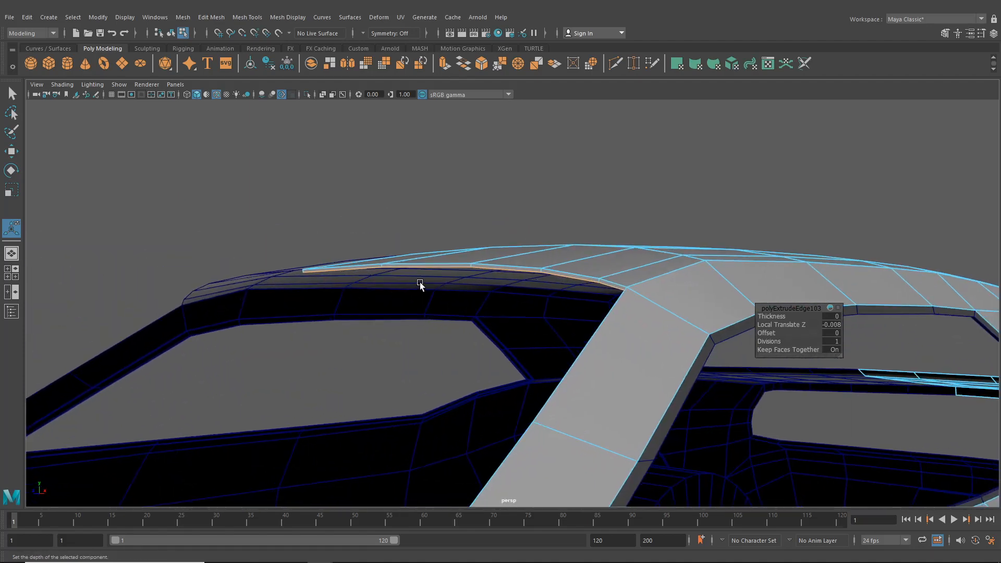
pyautogui.click(422, 262)
pyautogui.keyDown('alt'); pyautogui.moveTo(353, 346); pyautogui.dragTo(368, 335); pyautogui.keyUp('alt')
pyautogui.keyDown('alt'); pyautogui.moveTo(368, 335); pyautogui.dragTo(522, 251, button='middle'); pyautogui.keyUp('alt')
pyautogui.moveTo(278, 398); pyautogui.dragTo(278, 395)
pyautogui.keyDown('alt'); pyautogui.moveTo(372, 381); pyautogui.dragTo(519, 387); pyautogui.keyUp('alt')
pyautogui.hotkey('ctrl', 'e')
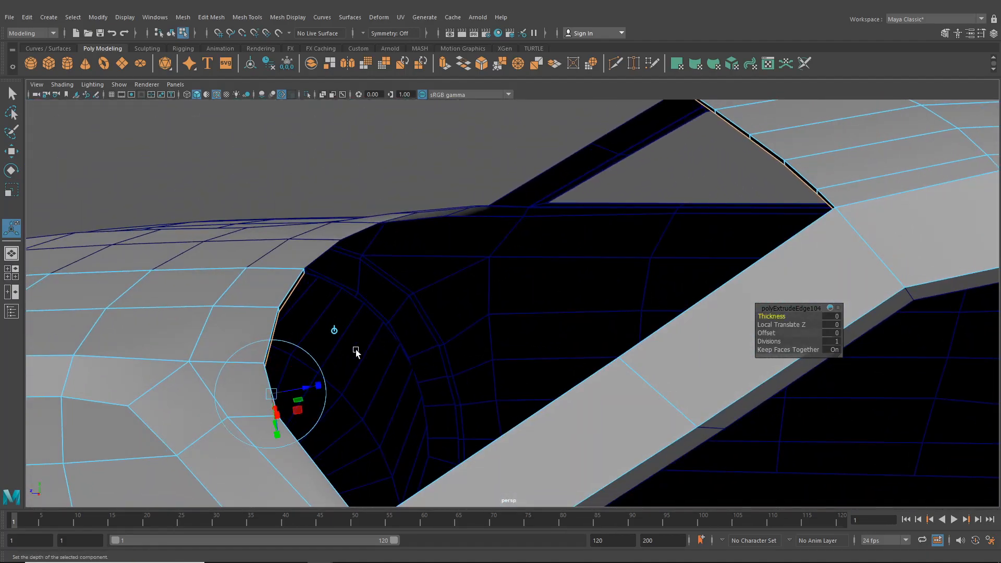
pyautogui.moveTo(312, 386); pyautogui.dragTo(388, 388)
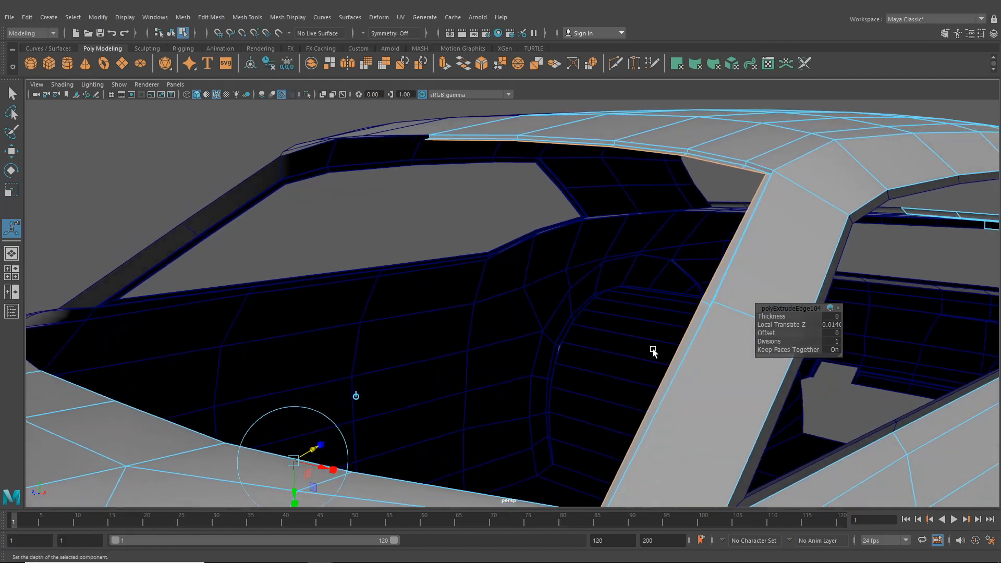
# Increase the second extrusion's Local Translate Z to about 0.021 and shift its edges slightly sideways.
pyautogui.keyDown('alt'); pyautogui.moveTo(399, 431); pyautogui.dragTo(413, 434); pyautogui.keyUp('alt')
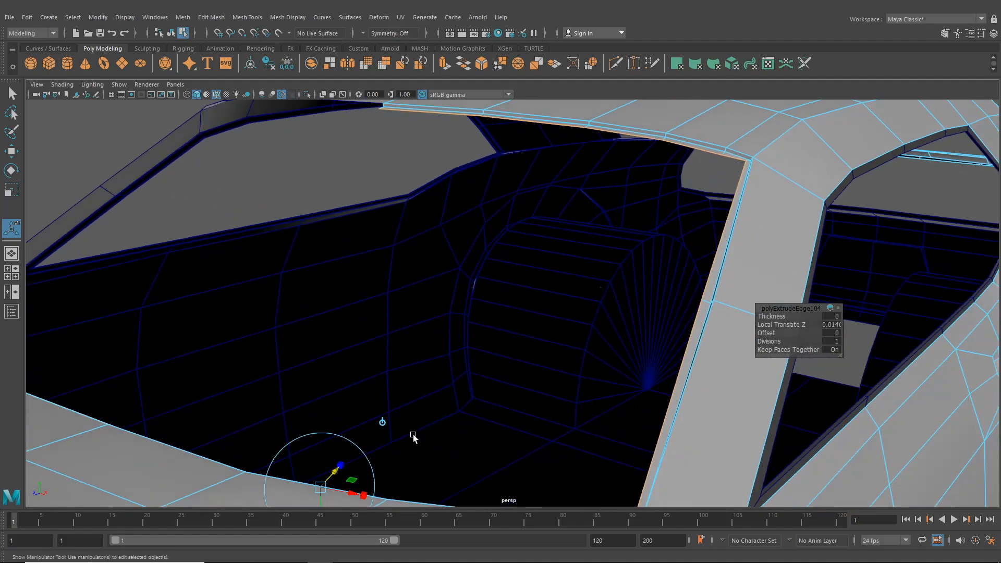
pyautogui.keyDown('alt'); pyautogui.moveTo(509, 275); pyautogui.dragTo(494, 284); pyautogui.keyUp('alt')
pyautogui.moveTo(313, 385); pyautogui.dragTo(312, 386)
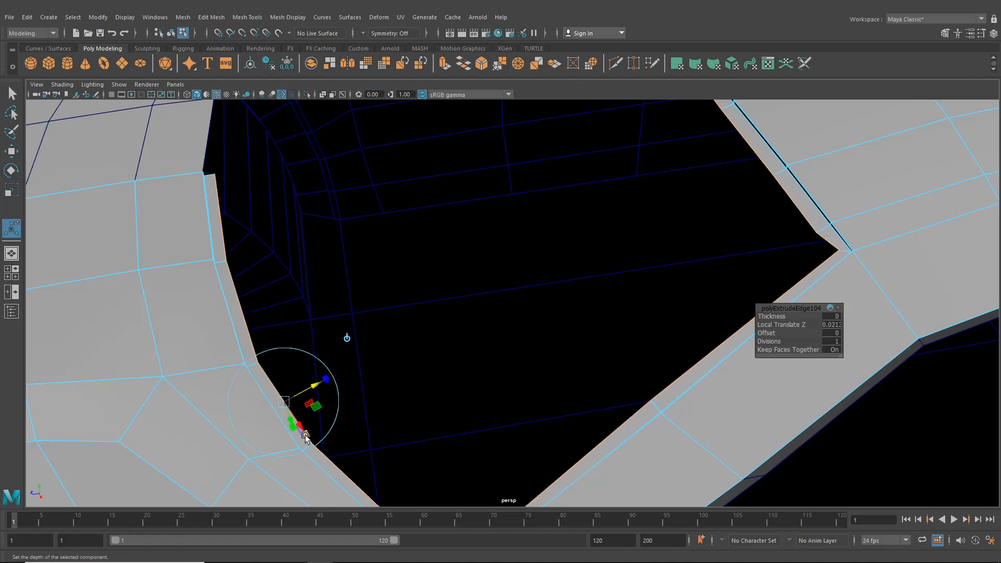
pyautogui.moveTo(305, 435); pyautogui.dragTo(300, 431)
pyautogui.scroll(-5, 378, 366)
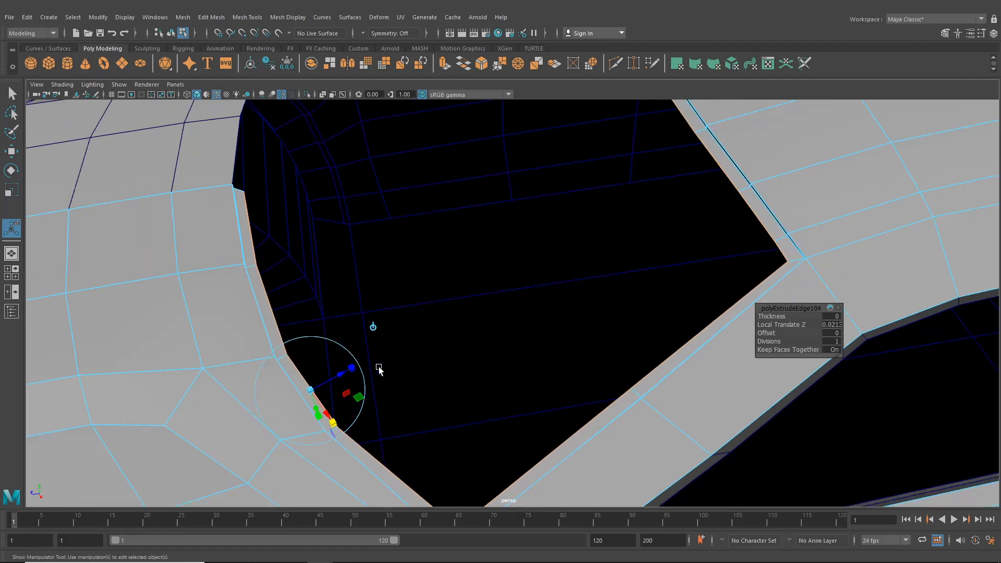
# In vertex mode, select the new strip's vertices along the hood's rear edge and move them down.
pyautogui.keyDown('alt'); pyautogui.moveTo(381, 388); pyautogui.dragTo(392, 326); pyautogui.keyUp('alt')
pyautogui.scroll(5, 525, 348)
pyautogui.moveTo(582, 127); pyautogui.dragTo(515, 117, button='right')
pyautogui.keyDown('alt'); pyautogui.moveTo(607, 206); pyautogui.dragTo(661, 189, button='middle'); pyautogui.keyUp('alt')
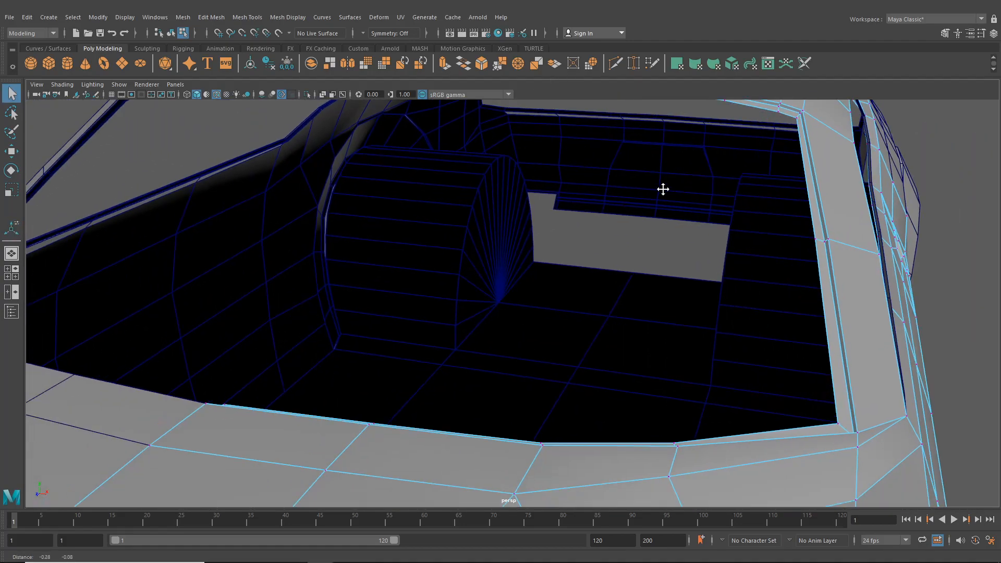
pyautogui.keyDown('alt'); pyautogui.moveTo(297, 364); pyautogui.dragTo(471, 328); pyautogui.keyUp('alt')
pyautogui.keyDown('alt'); pyautogui.moveTo(472, 328); pyautogui.dragTo(569, 290, button='middle'); pyautogui.keyUp('alt')
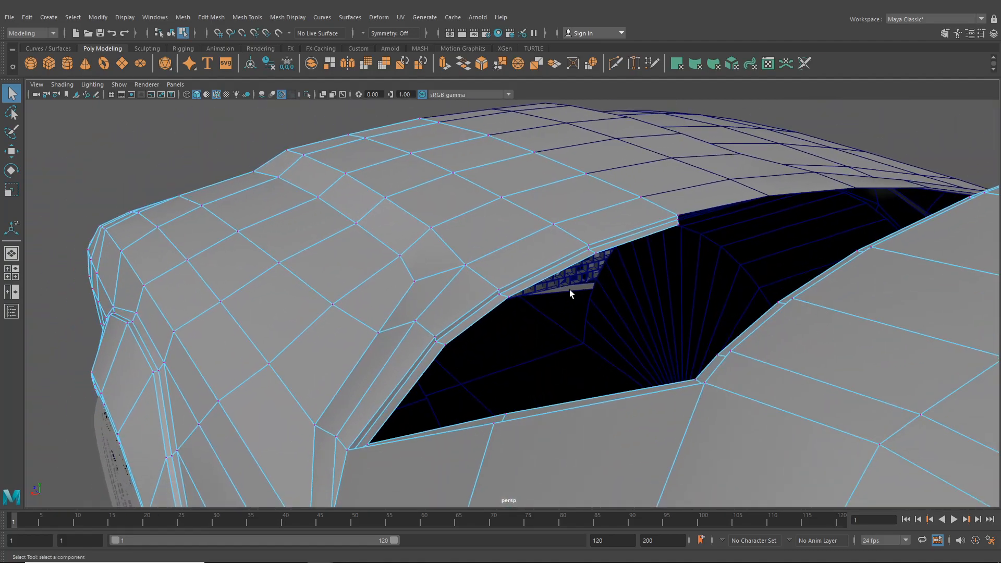
pyautogui.click(12, 152)
pyautogui.keyDown('alt'); pyautogui.moveTo(469, 351); pyautogui.dragTo(538, 332); pyautogui.keyUp('alt')
pyautogui.click(570, 326)
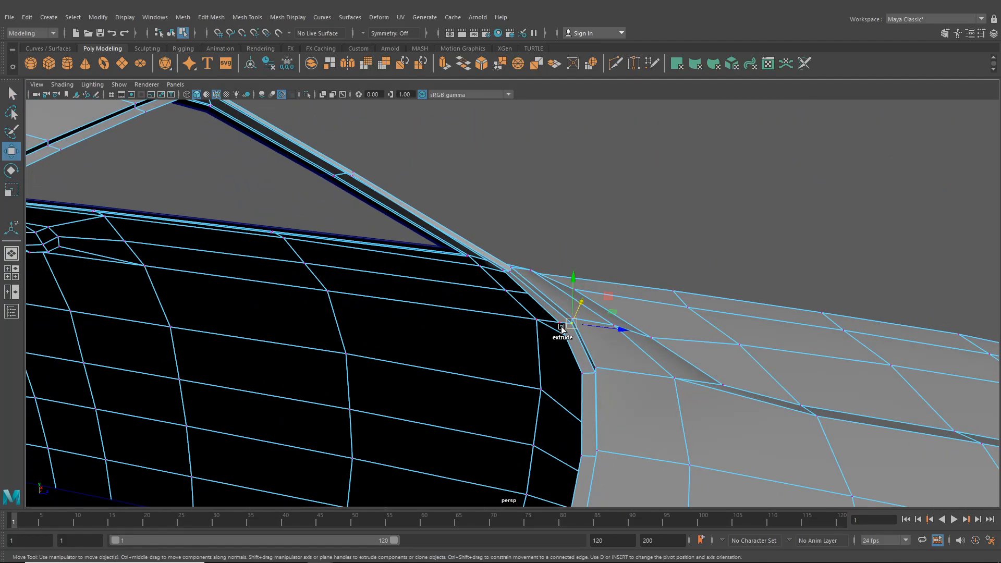
pyautogui.keyDown('alt'); pyautogui.moveTo(577, 388); pyautogui.dragTo(595, 370); pyautogui.keyUp('alt')
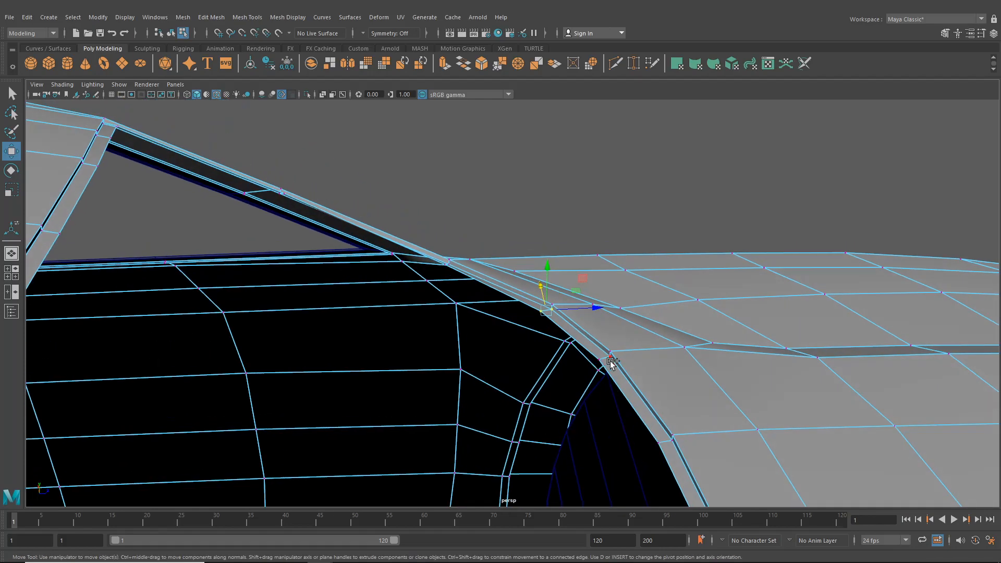
pyautogui.keyDown('shift'); pyautogui.click(606, 360); pyautogui.keyUp('shift')
pyautogui.keyDown('shift'); pyautogui.click(670, 443); pyautogui.keyUp('shift')
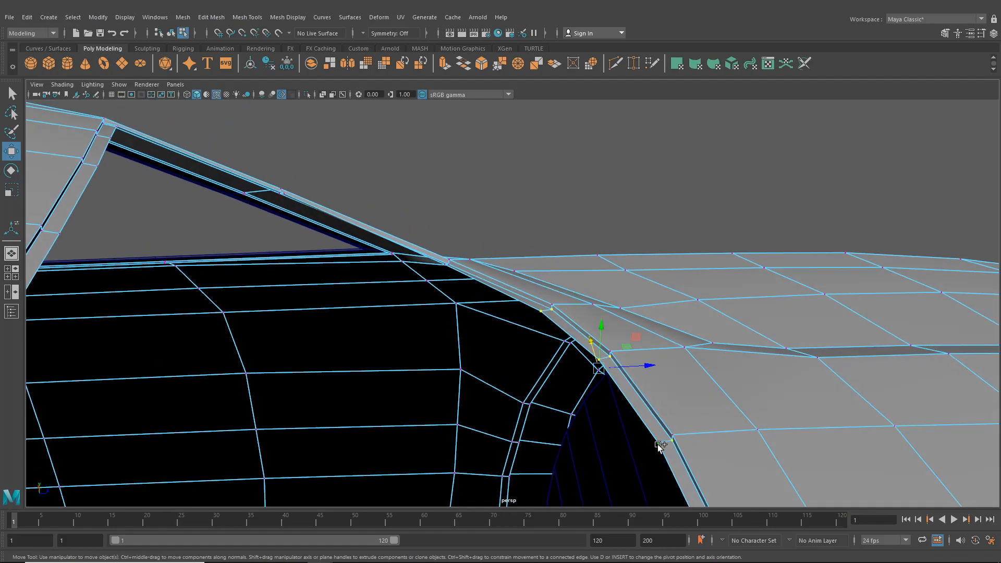
pyautogui.keyDown('alt'); pyautogui.moveTo(659, 446); pyautogui.dragTo(729, 334); pyautogui.keyUp('alt')
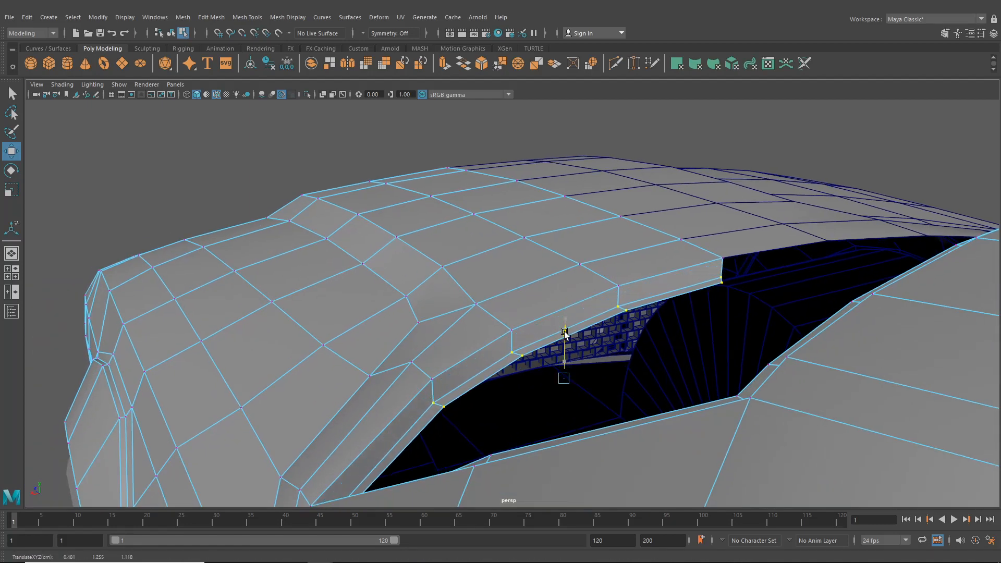
# Adjust the heights of the hood strip's inner vertices one group at a time from the A-pillar corner toward the center.
pyautogui.keyDown('alt'); pyautogui.moveTo(565, 342); pyautogui.dragTo(461, 399); pyautogui.keyUp('alt')
pyautogui.scroll(-5, 595, 321)
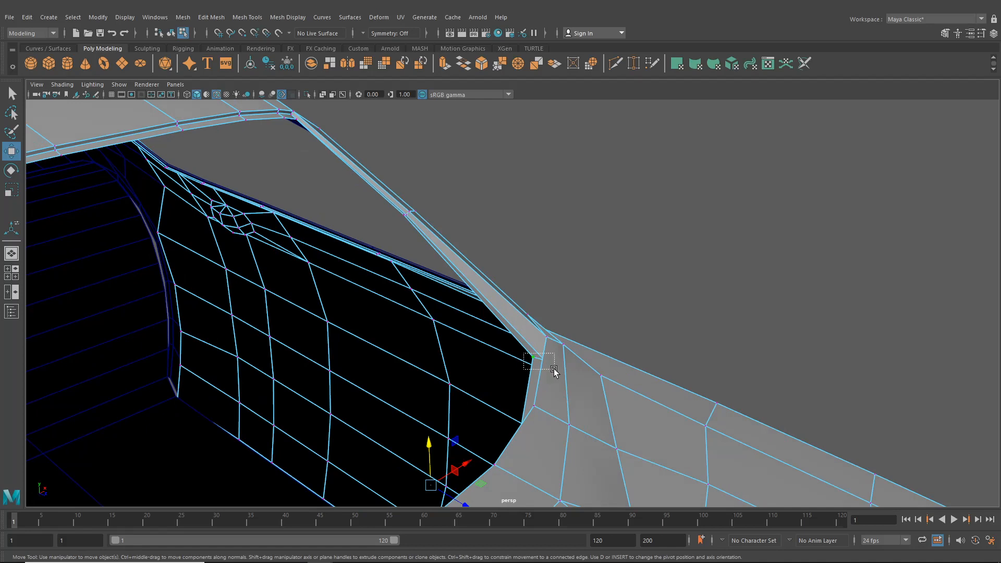
pyautogui.moveTo(551, 363); pyautogui.dragTo(552, 363)
pyautogui.keyDown('alt'); pyautogui.moveTo(553, 364); pyautogui.dragTo(589, 364); pyautogui.keyUp('alt')
pyautogui.moveTo(427, 353); pyautogui.dragTo(558, 418)
pyautogui.moveTo(462, 437); pyautogui.dragTo(463, 441)
pyautogui.keyDown('alt'); pyautogui.moveTo(463, 441); pyautogui.dragTo(542, 424); pyautogui.keyUp('alt')
pyautogui.hotkey('ctrl', 'z')
pyautogui.moveTo(539, 380); pyautogui.dragTo(537, 376)
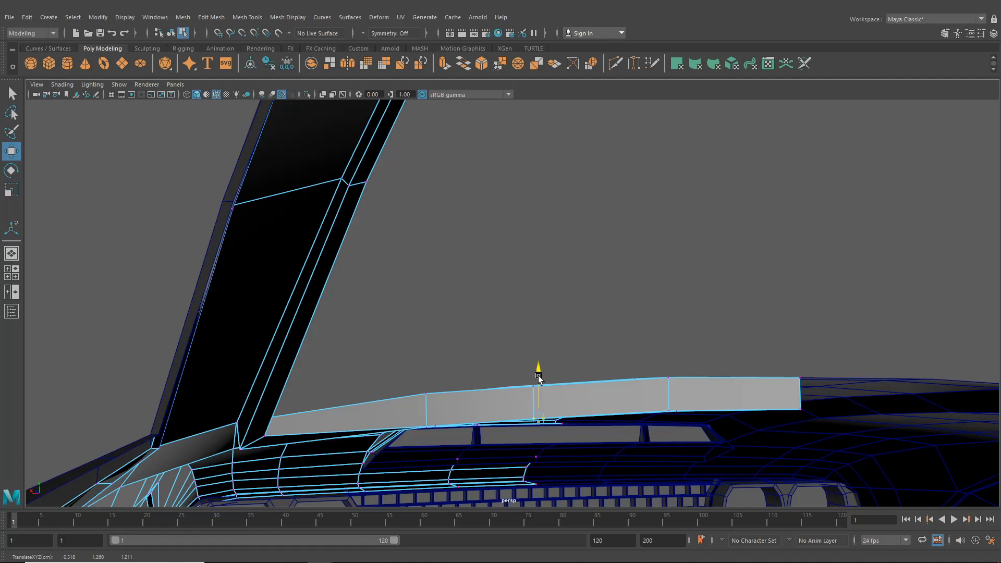
pyautogui.moveTo(658, 400); pyautogui.dragTo(688, 419)
pyautogui.moveTo(672, 374); pyautogui.dragTo(673, 375)
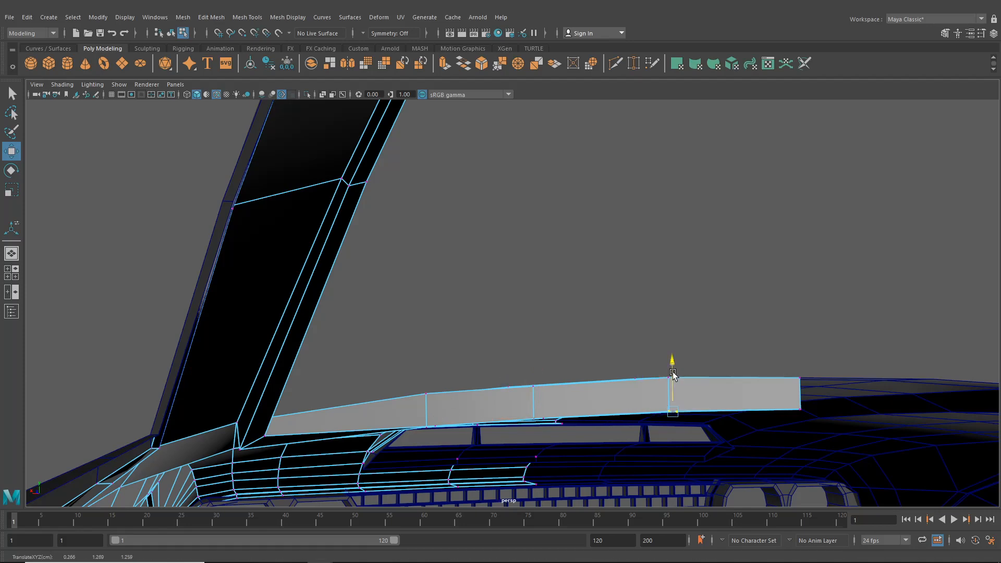
pyautogui.keyDown('alt'); pyautogui.moveTo(452, 427); pyautogui.dragTo(509, 385); pyautogui.keyUp('alt')
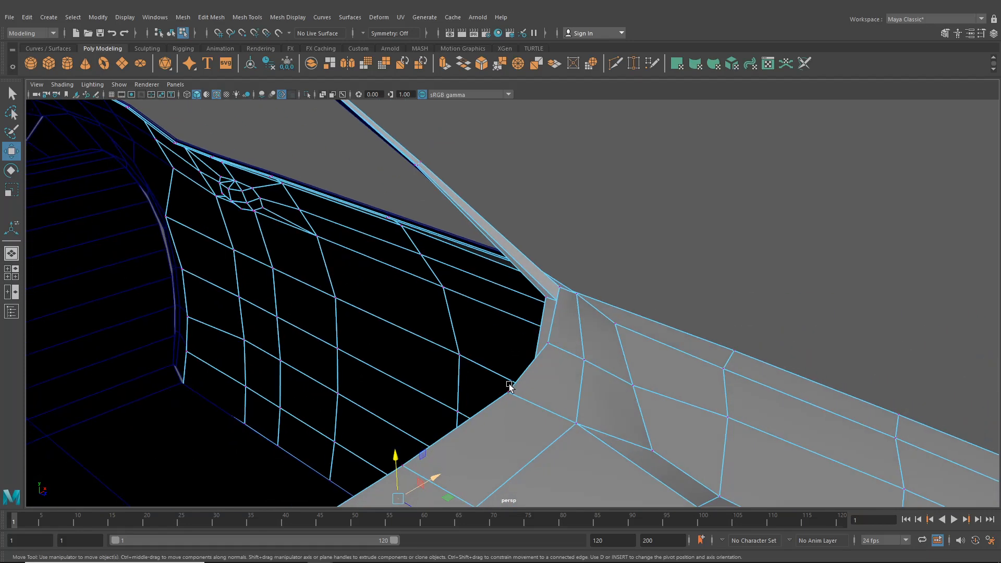
# Move the inner vertices of the strip under the roof's front edge to fit the windshield line in the side-view blueprint.
pyautogui.keyDown('alt'); pyautogui.moveTo(555, 306); pyautogui.dragTo(646, 368); pyautogui.keyUp('alt')
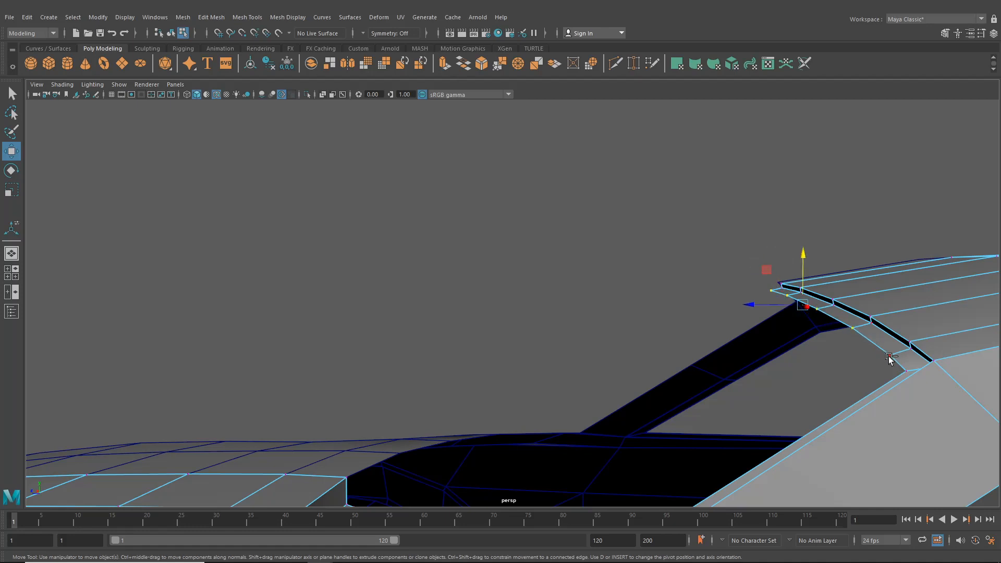
pyautogui.moveTo(818, 272); pyautogui.dragTo(818, 308)
pyautogui.click(15, 276)
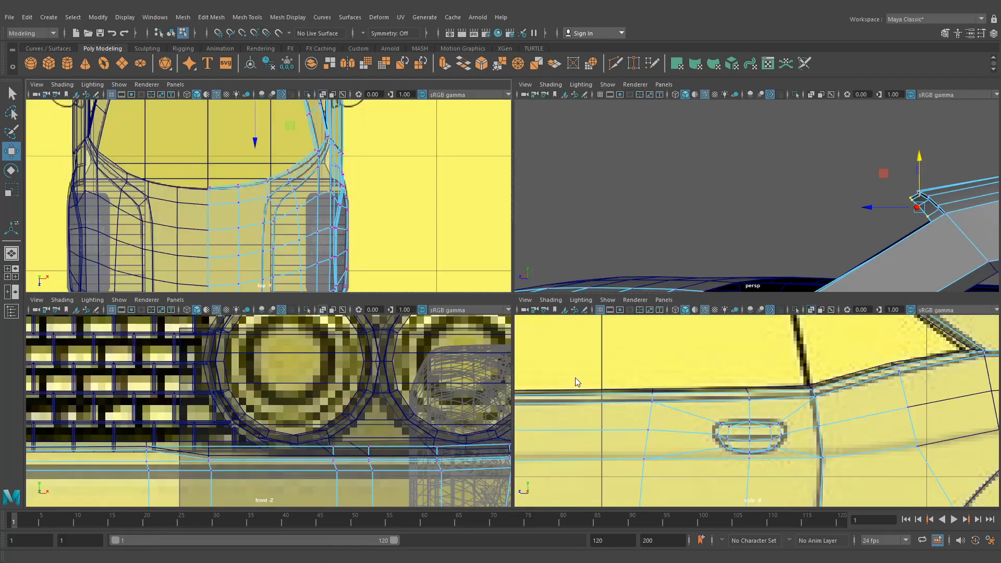
pyautogui.press('space')
pyautogui.scroll(4, 632, 308)
pyautogui.scroll(10, 631, 308)
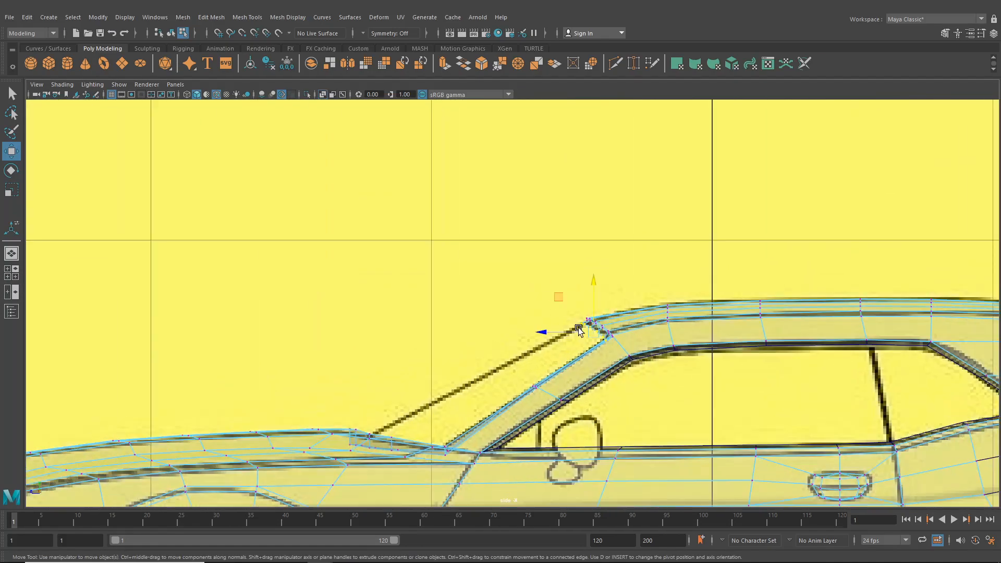
pyautogui.scroll(3, 503, 326)
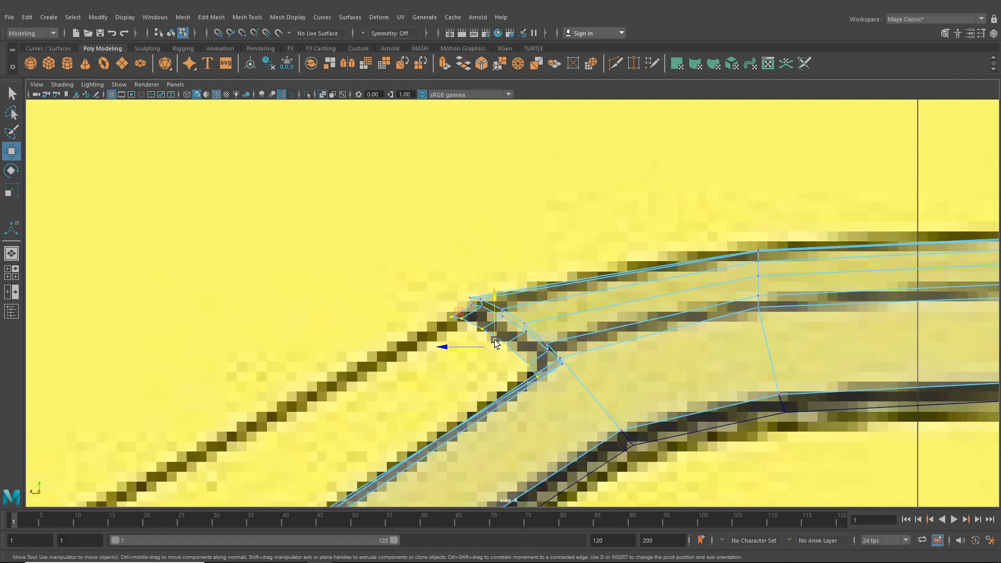
pyautogui.moveTo(495, 338)
pyautogui.mouseDown()
pyautogui.moveTo(733, 369)
pyautogui.moveTo(745, 383)
pyautogui.moveTo(675, 290)
pyautogui.moveTo(686, 339)
pyautogui.moveTo(600, 294)
pyautogui.moveTo(567, 321)
pyautogui.moveTo(590, 272)
pyautogui.moveTo(647, 280)
pyautogui.moveTo(584, 290)
pyautogui.moveTo(505, 330)
pyautogui.mouseUp()
# Reposition the strip's inner vertices at the middle and base of the A-pillar to even out its width.
pyautogui.click(16, 254)
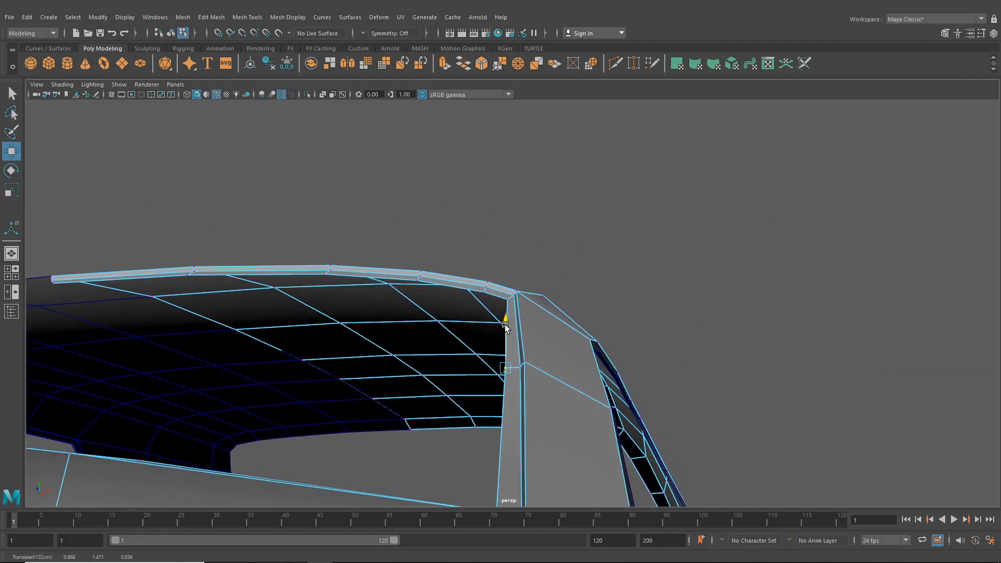
pyautogui.scroll(-3, 542, 370)
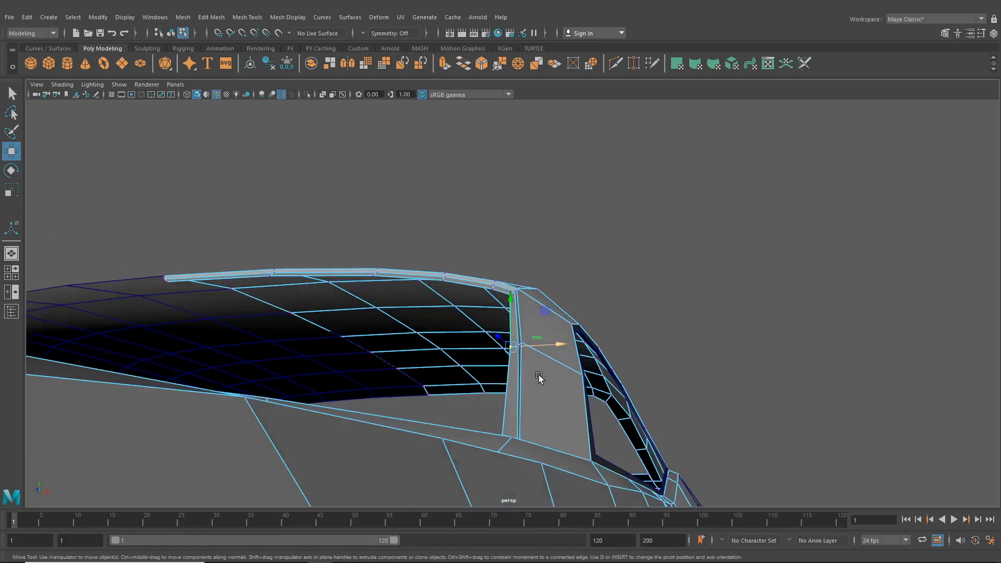
pyautogui.keyDown('alt'); pyautogui.moveTo(538, 379); pyautogui.dragTo(503, 465); pyautogui.keyUp('alt')
pyautogui.scroll(-5, 505, 455)
pyautogui.keyDown('alt'); pyautogui.moveTo(505, 393); pyautogui.dragTo(469, 359); pyautogui.keyUp('alt')
pyautogui.keyDown('alt'); pyautogui.moveTo(425, 132); pyautogui.dragTo(470, 165, button='middle'); pyautogui.keyUp('alt')
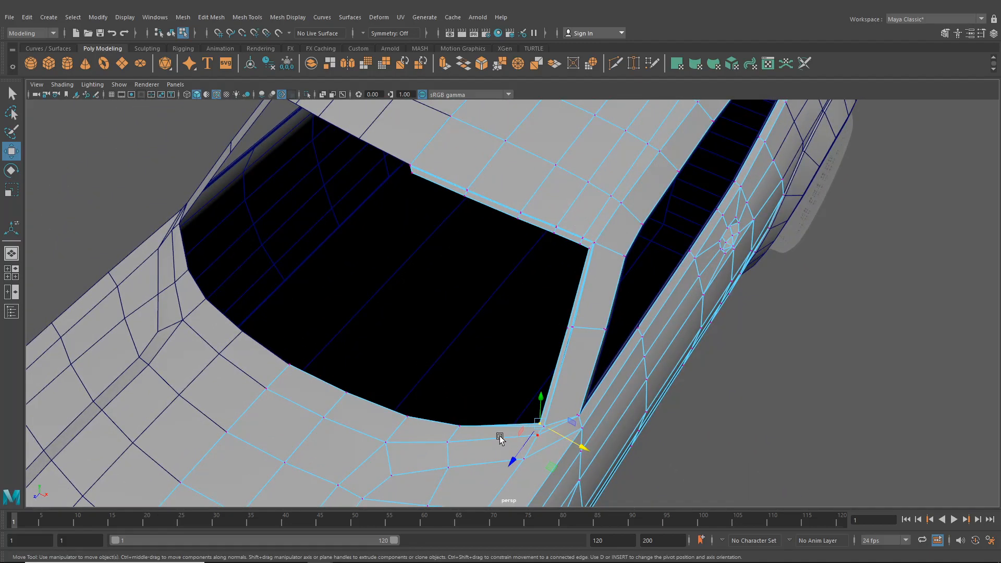
# Inspect the windshield opening's new inner strip from above along the hood, A-pillar and roof edge.
pyautogui.keyDown('alt'); pyautogui.moveTo(309, 383); pyautogui.dragTo(596, 256); pyautogui.keyUp('alt')
pyautogui.scroll(-3, 667, 384)
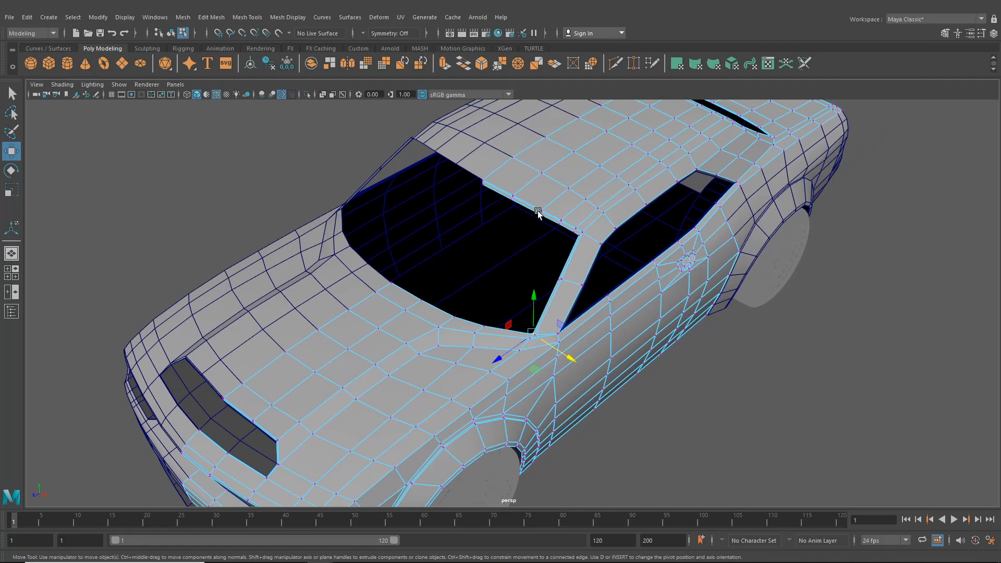
pyautogui.keyDown('alt'); pyautogui.moveTo(562, 228); pyautogui.dragTo(601, 231); pyautogui.keyUp('alt')
pyautogui.scroll(3, 591, 237)
pyautogui.keyDown('alt'); pyautogui.moveTo(500, 172); pyautogui.dragTo(523, 214, button='middle'); pyautogui.keyUp('alt')
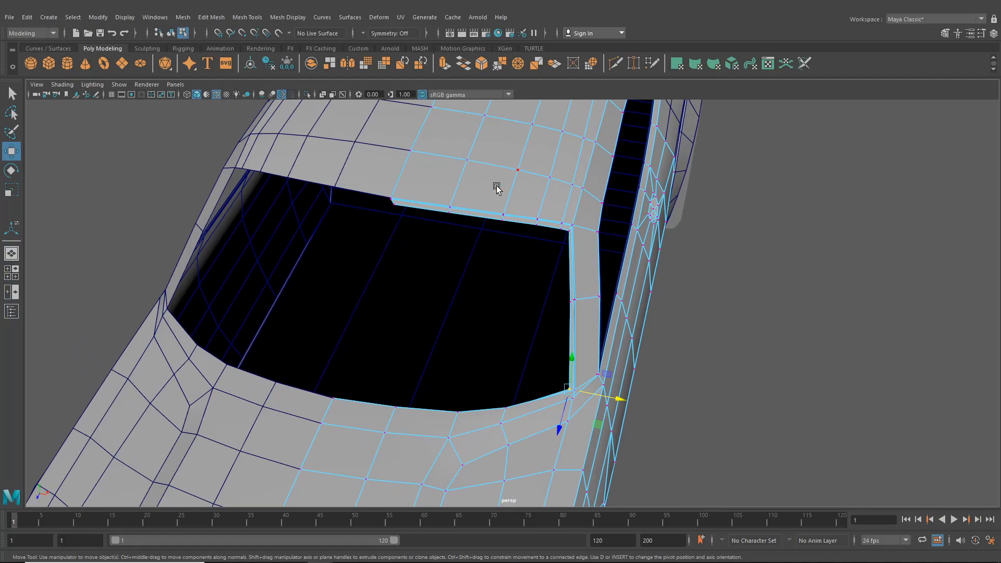
pyautogui.scroll(2, 475, 185)
pyautogui.scroll(-3, 459, 180)
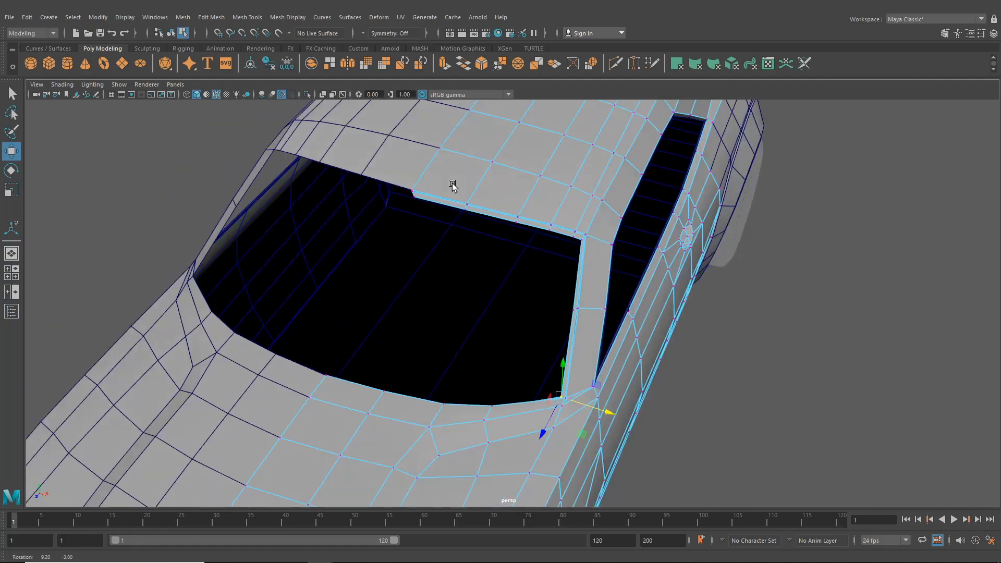
pyautogui.keyDown('alt'); pyautogui.moveTo(454, 185); pyautogui.dragTo(378, 186); pyautogui.keyUp('alt')
pyautogui.click(251, 19)
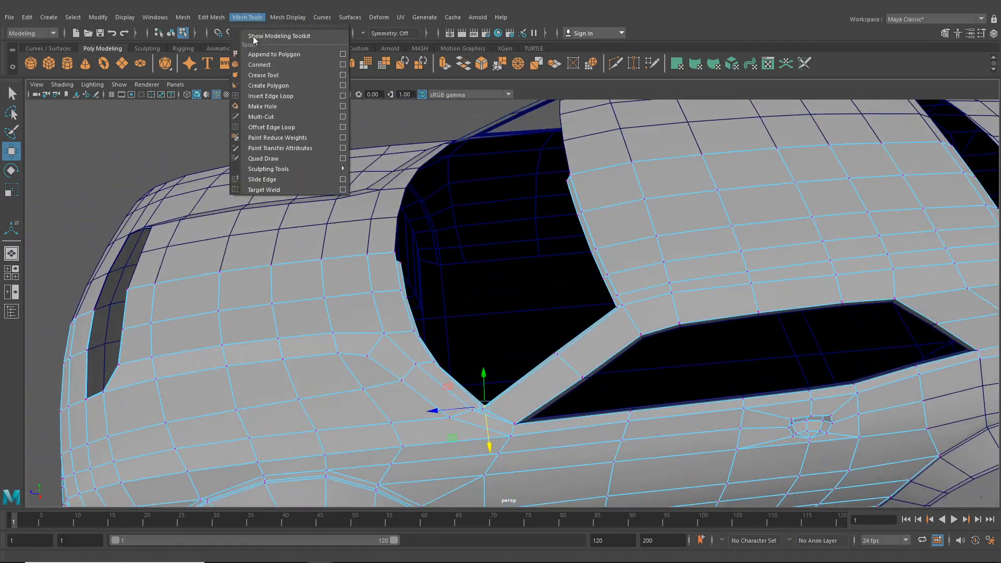
pyautogui.click(270, 95)
pyautogui.scroll(6, 430, 168)
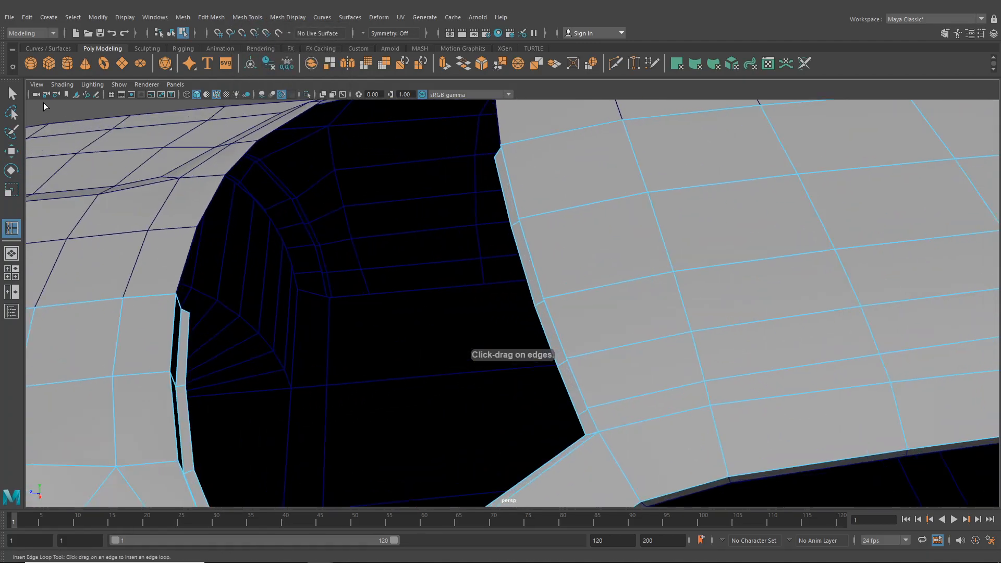
pyautogui.click(13, 95)
# Select the inner strip's edges along the hood and extrude them up toward the roof as a windshield panel.
pyautogui.scroll(-3, 442, 239)
pyautogui.keyDown('alt'); pyautogui.moveTo(443, 239); pyautogui.dragTo(494, 223); pyautogui.keyUp('alt')
pyautogui.moveTo(475, 217); pyautogui.dragTo(472, 189, button='right')
pyautogui.click(436, 242)
pyautogui.keyDown('shift'); pyautogui.click(478, 267); pyautogui.keyUp('shift')
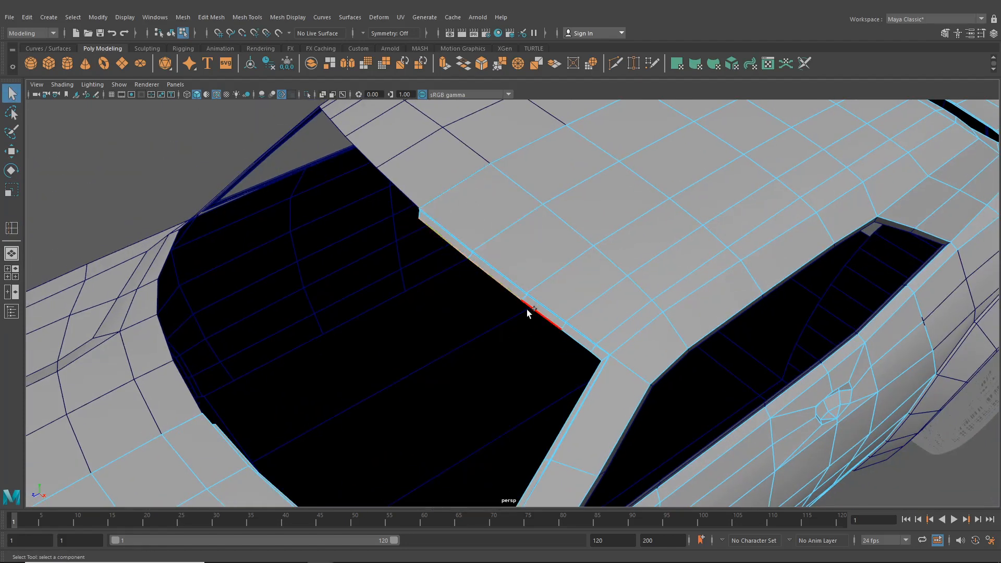
pyautogui.scroll(-3, 397, 347)
pyautogui.keyDown('alt'); pyautogui.moveTo(402, 342); pyautogui.dragTo(440, 302, button='middle'); pyautogui.keyUp('alt')
pyautogui.keyDown('alt'); pyautogui.moveTo(439, 302); pyautogui.dragTo(394, 340); pyautogui.keyUp('alt')
pyautogui.click(399, 273)
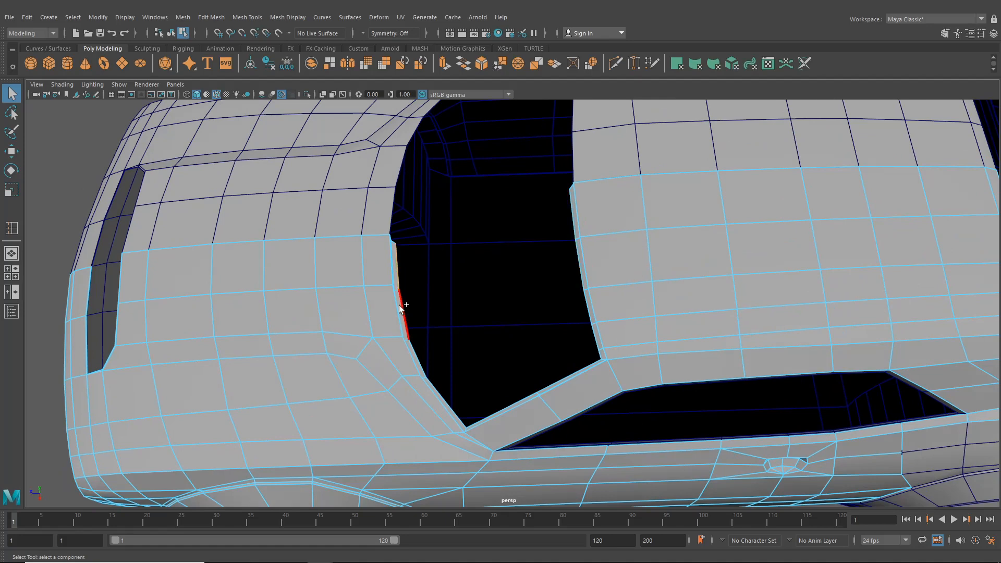
pyautogui.keyDown('shift'); pyautogui.click(402, 310); pyautogui.keyUp('shift')
pyautogui.keyDown('shift'); pyautogui.click(440, 392); pyautogui.keyUp('shift')
pyautogui.hotkey('ctrl', 'e')
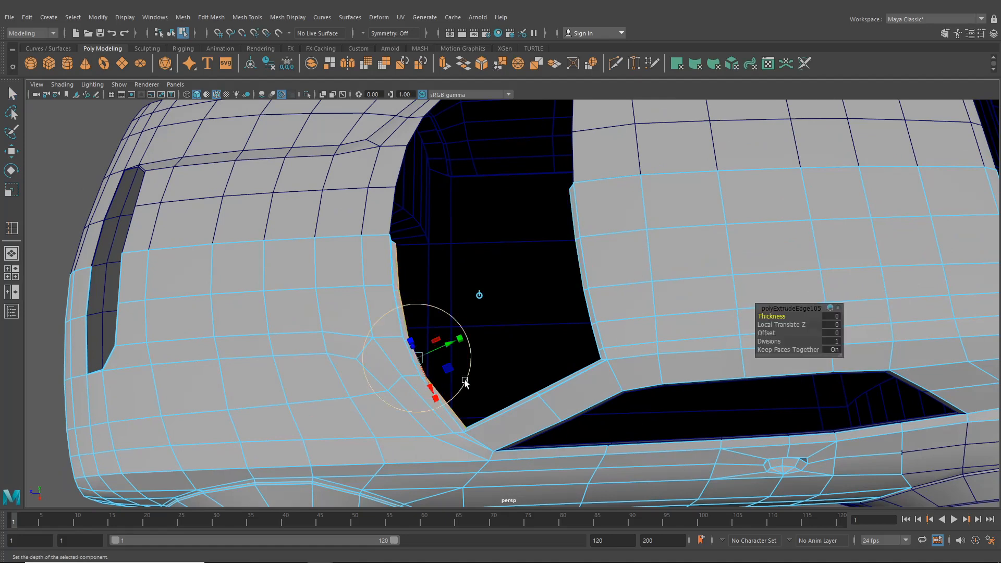
pyautogui.click(479, 295)
pyautogui.moveTo(402, 332); pyautogui.dragTo(435, 334)
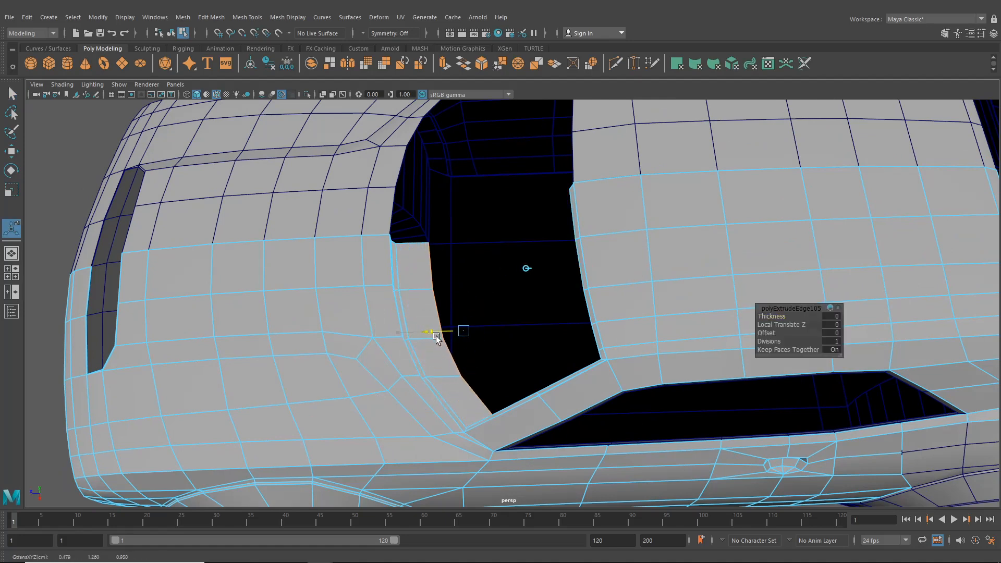
pyautogui.keyDown('alt'); pyautogui.moveTo(487, 382); pyautogui.dragTo(521, 316); pyautogui.keyUp('alt')
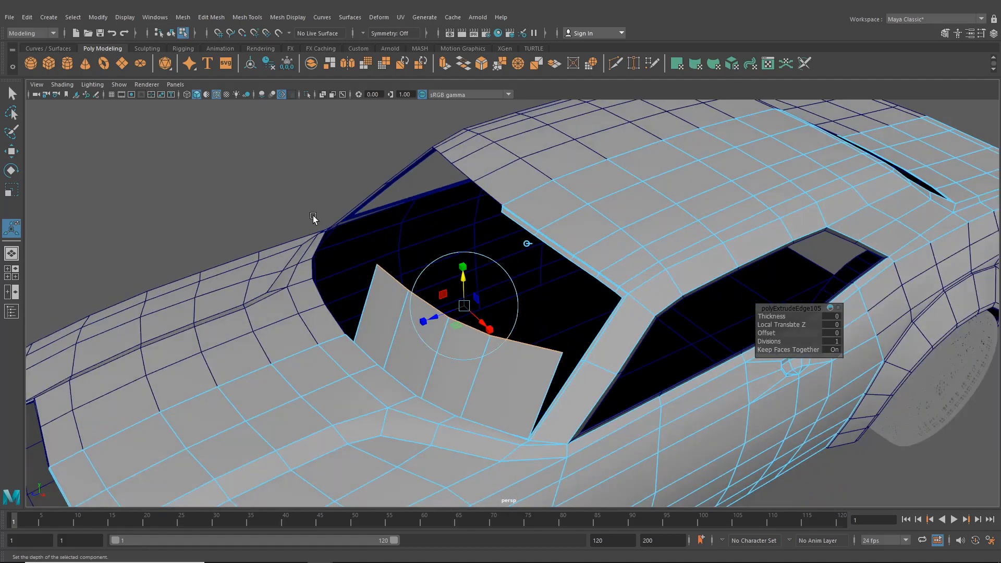
# Insert an edge loop along the middle of the windshield opening's inner strip.
pyautogui.click(244, 17)
pyautogui.click(290, 99)
pyautogui.keyDown('alt'); pyautogui.moveTo(393, 221); pyautogui.dragTo(565, 245); pyautogui.keyUp('alt')
pyautogui.keyDown('alt'); pyautogui.moveTo(565, 245); pyautogui.dragTo(515, 297, button='middle'); pyautogui.keyUp('alt')
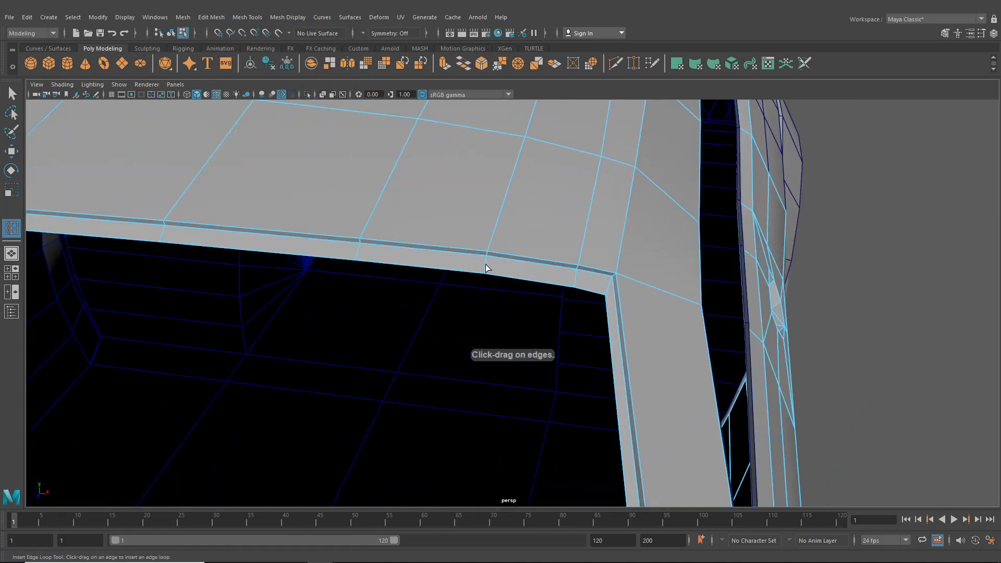
pyautogui.moveTo(486, 264); pyautogui.dragTo(482, 261)
pyautogui.keyDown('alt'); pyautogui.moveTo(566, 306); pyautogui.dragTo(451, 283); pyautogui.keyUp('alt')
pyautogui.keyDown('alt'); pyautogui.moveTo(426, 301); pyautogui.dragTo(751, 128, button='middle'); pyautogui.keyUp('alt')
pyautogui.keyDown('alt'); pyautogui.moveTo(477, 318); pyautogui.dragTo(1, 138); pyautogui.keyUp('alt')
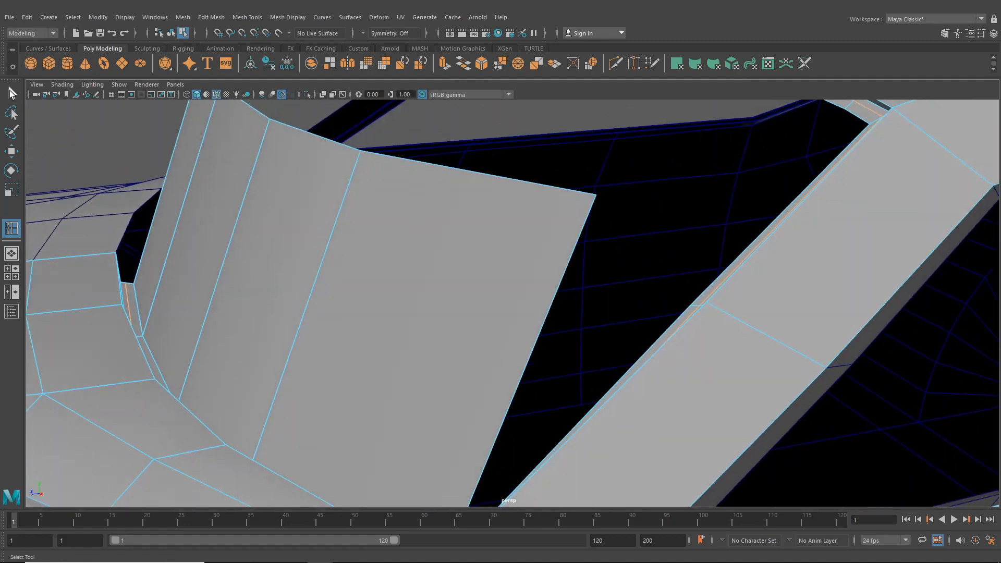
# Select the four faces of the extruded windshield panel and extract them from the car body.
pyautogui.click(11, 91)
pyautogui.click(176, 192)
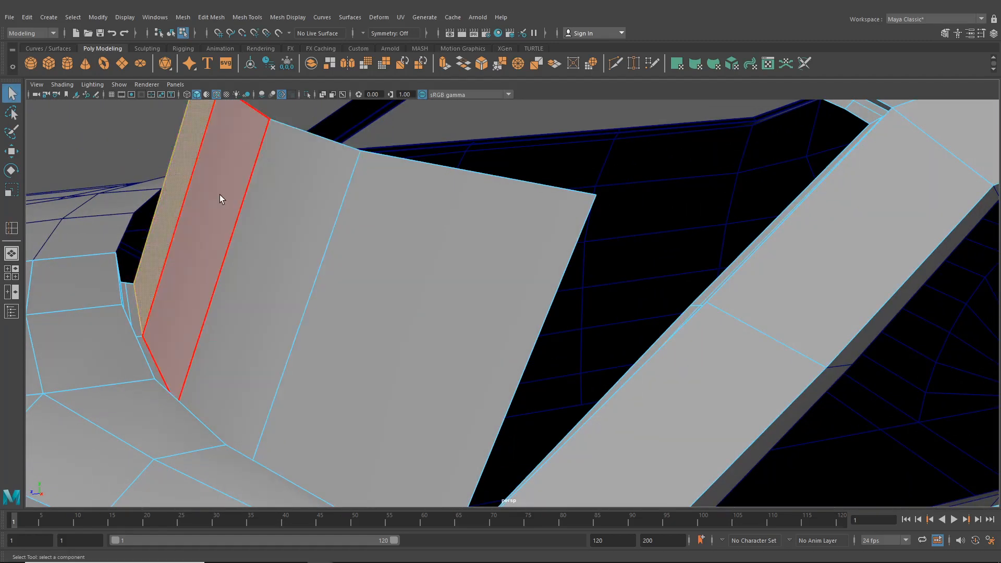
pyautogui.keyDown('shift'); pyautogui.click(220, 195); pyautogui.keyUp('shift')
pyautogui.keyDown('shift'); pyautogui.click(317, 240); pyautogui.keyUp('shift')
pyautogui.keyDown('shift'); pyautogui.click(413, 259); pyautogui.keyUp('shift')
pyautogui.keyDown('alt'); pyautogui.moveTo(413, 259); pyautogui.dragTo(436, 255); pyautogui.keyUp('alt')
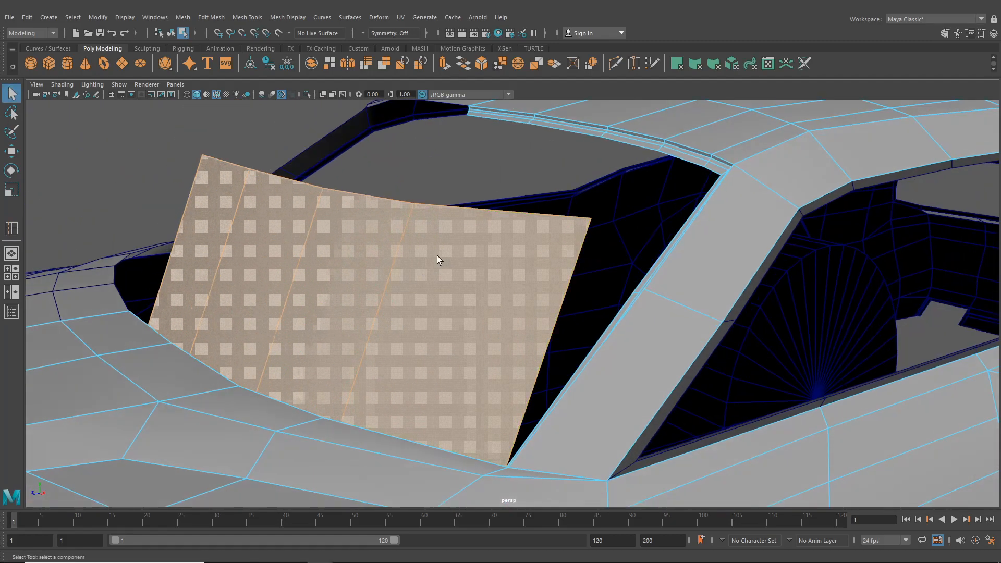
pyautogui.click(207, 17)
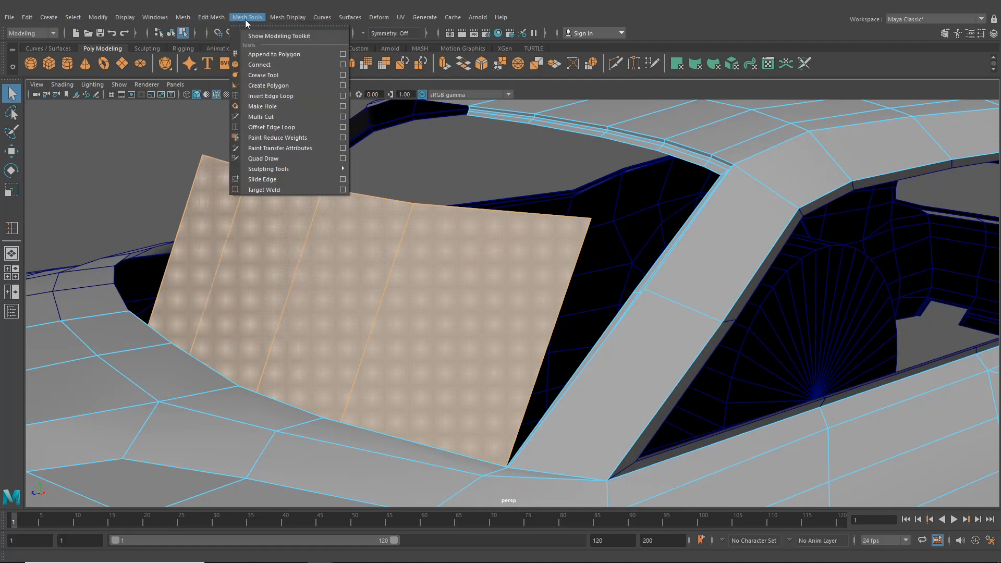
pyautogui.moveTo(186, 18)
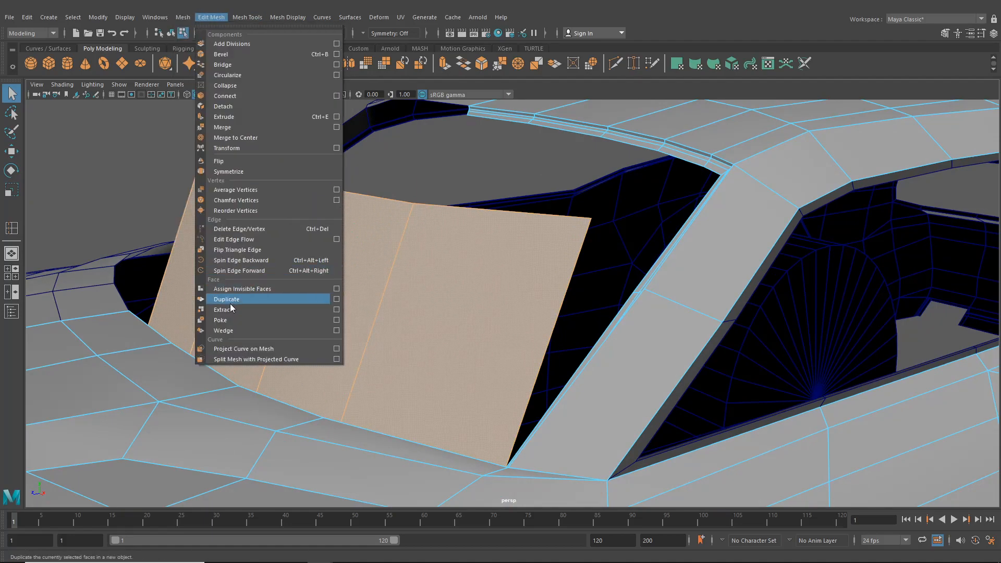
pyautogui.click(292, 297)
pyautogui.keyDown('alt'); pyautogui.moveTo(261, 306); pyautogui.dragTo(205, 52); pyautogui.keyUp('alt')
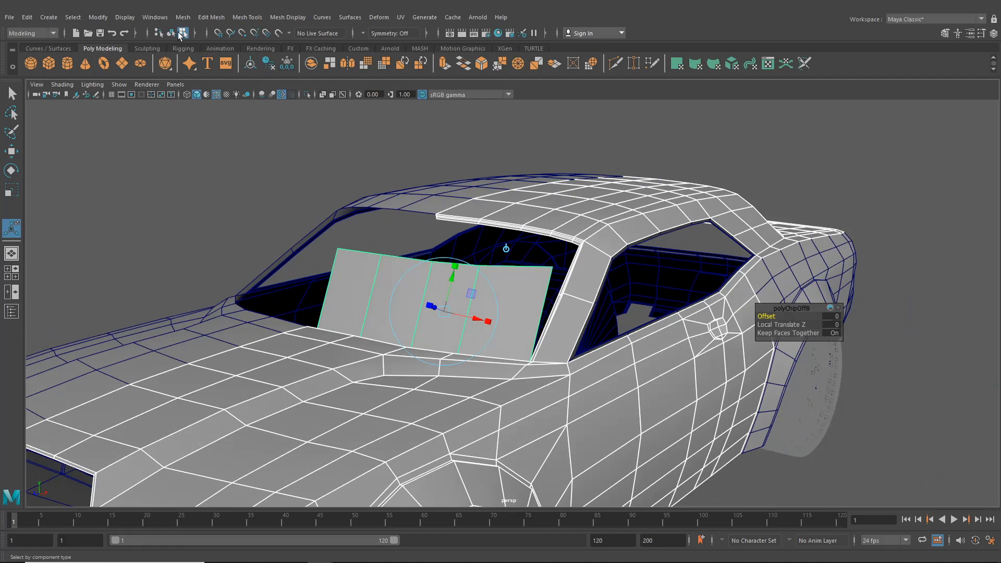
# Move the extracted windshield panel upward out of the opening and center its pivot.
pyautogui.click(206, 145)
pyautogui.keyDown('alt'); pyautogui.moveTo(207, 145); pyautogui.dragTo(249, 222); pyautogui.keyUp('alt')
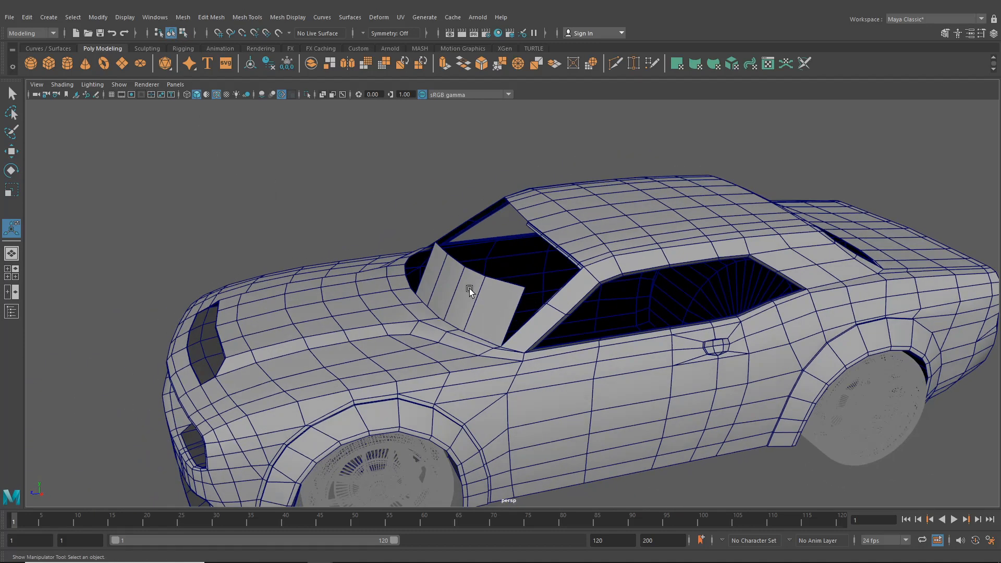
pyautogui.click(9, 152)
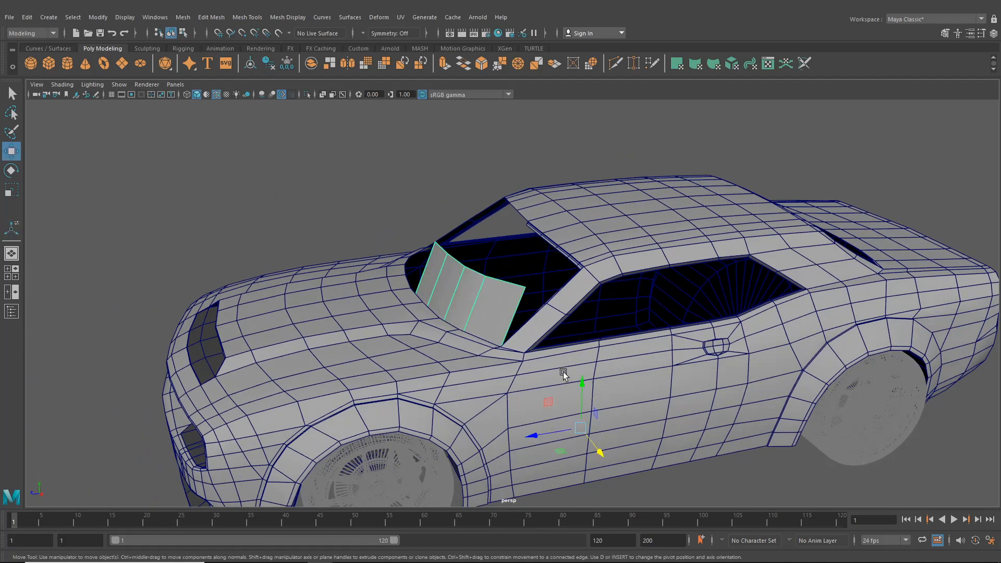
pyautogui.moveTo(582, 384); pyautogui.dragTo(592, 356)
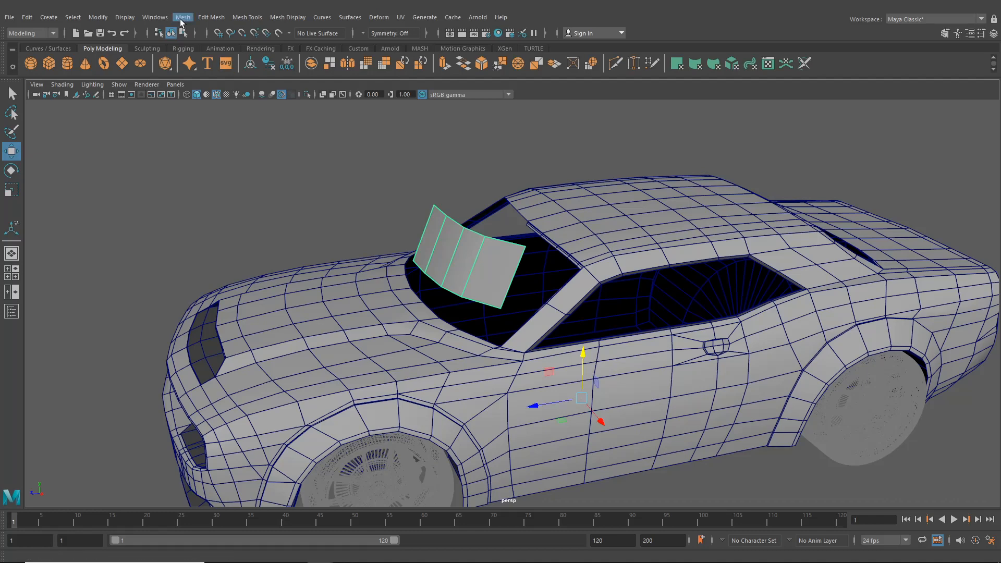
pyautogui.click(182, 17)
pyautogui.moveTo(247, 17)
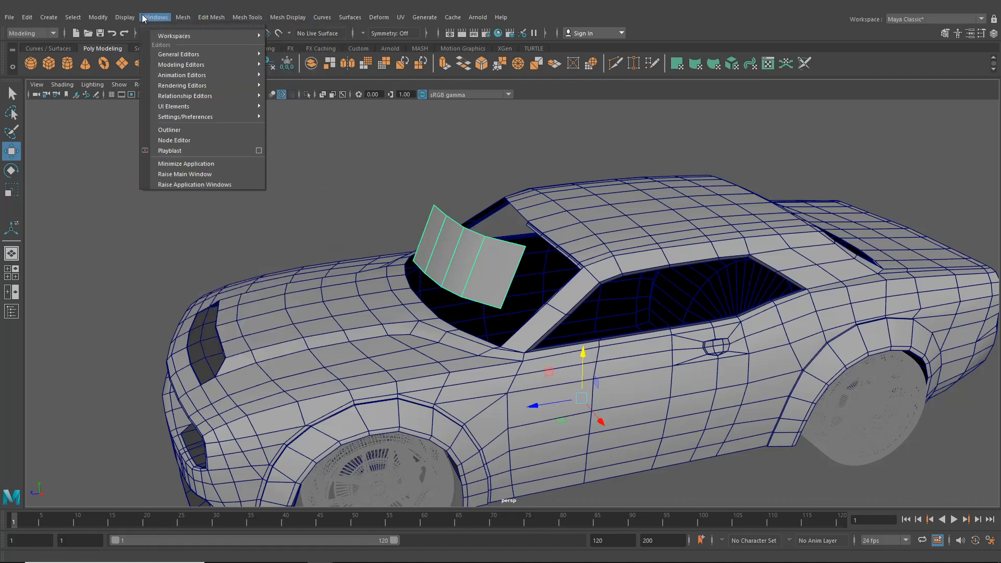
pyautogui.moveTo(98, 17)
pyautogui.click(129, 94)
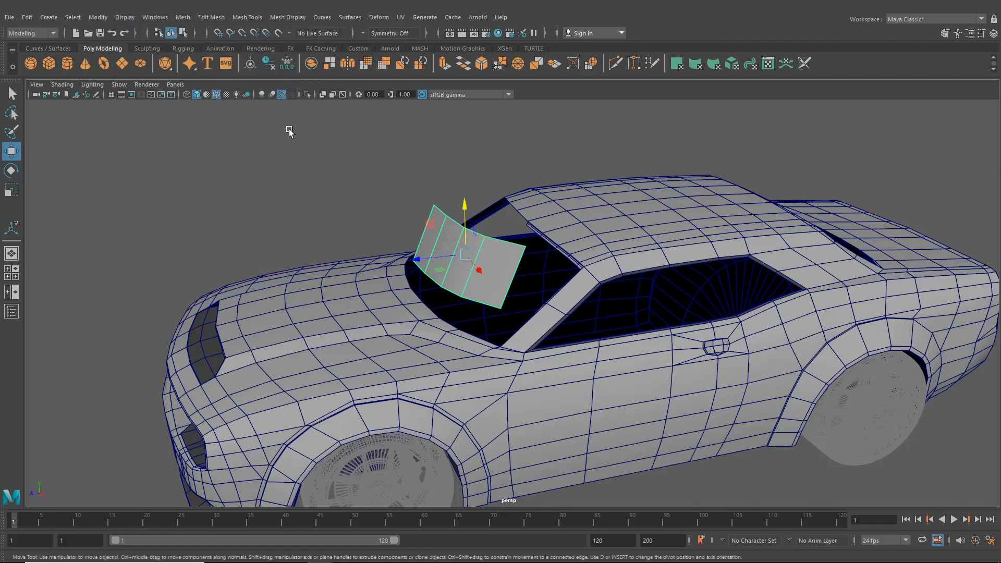
# Snap the inner strip's end vertices at the middle of the roof and hood edges to the car's centerline.
pyautogui.keyDown('alt'); pyautogui.moveTo(491, 184); pyautogui.dragTo(446, 237); pyautogui.keyUp('alt')
pyautogui.scroll(2, 539, 204)
pyautogui.keyDown('alt'); pyautogui.moveTo(446, 237); pyautogui.dragTo(556, 243, button='middle'); pyautogui.keyUp('alt')
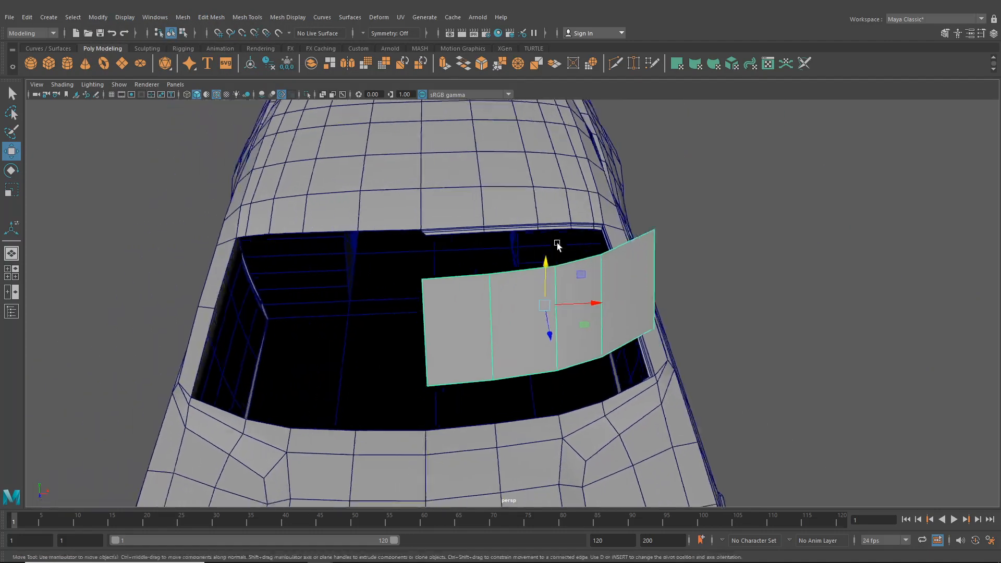
pyautogui.scroll(3, 556, 243)
pyautogui.click(426, 173)
pyautogui.moveTo(426, 173); pyautogui.dragTo(395, 183, button='right')
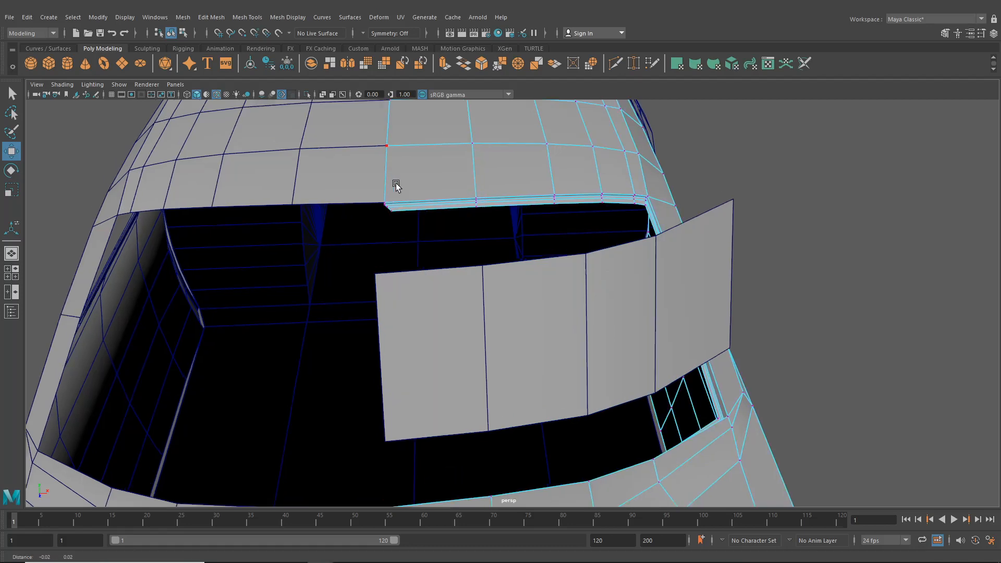
pyautogui.scroll(2, 395, 183)
pyautogui.click(399, 209)
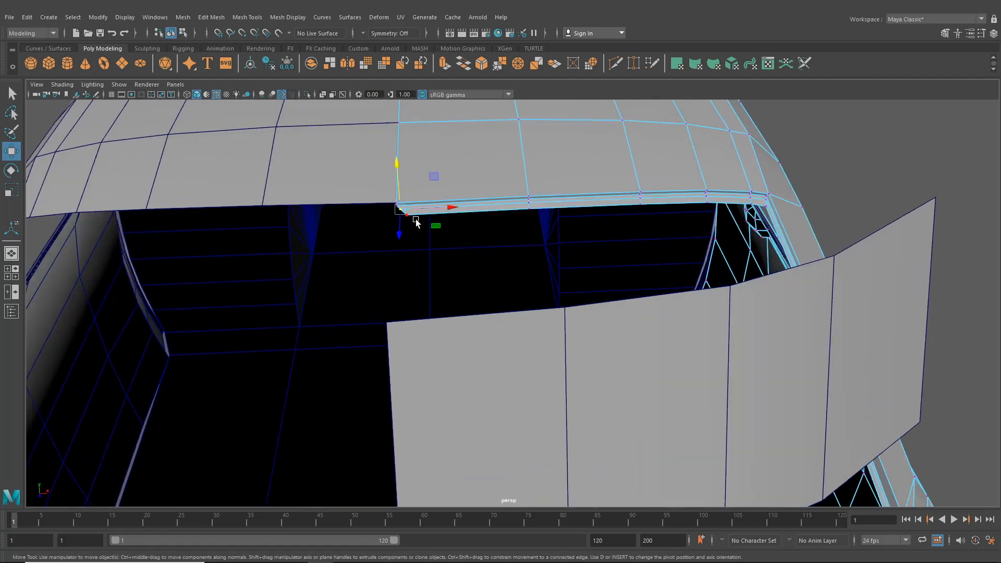
pyautogui.moveTo(428, 211); pyautogui.dragTo(492, 253)
pyautogui.click(493, 255)
pyautogui.press('x')
pyautogui.scroll(-5, 503, 275)
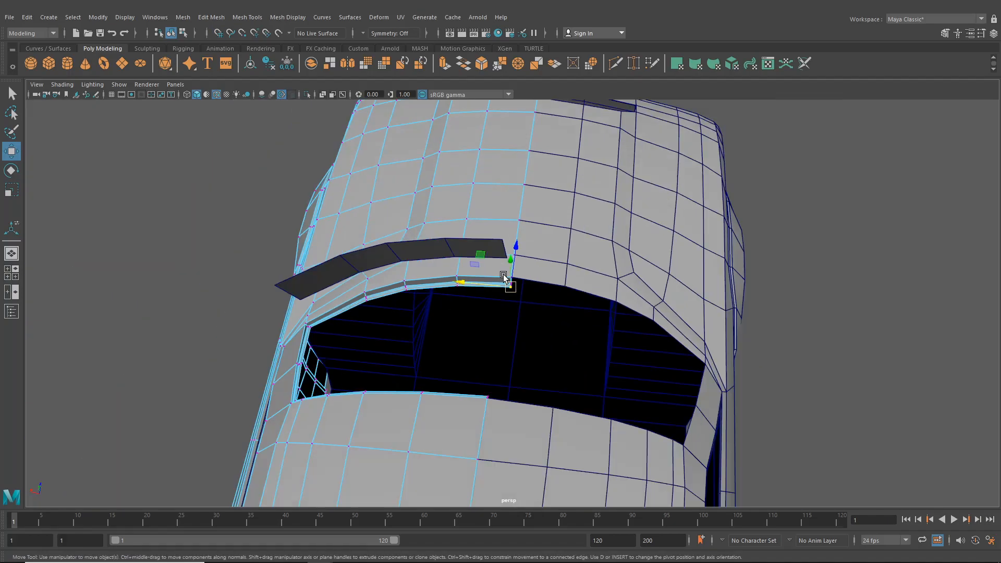
# Select the extracted windshield panel and examine how it sits against the windshield opening from several angles.
pyautogui.keyDown('alt'); pyautogui.moveTo(549, 327); pyautogui.dragTo(313, 300); pyautogui.keyUp('alt')
pyautogui.scroll(-4, 417, 296)
pyautogui.keyDown('alt'); pyautogui.moveTo(725, 293); pyautogui.dragTo(636, 297); pyautogui.keyUp('alt')
pyautogui.click(646, 294)
pyautogui.scroll(1, 677, 297)
pyautogui.keyDown('alt'); pyautogui.moveTo(584, 287); pyautogui.dragTo(404, 296, button='middle'); pyautogui.keyUp('alt')
pyautogui.scroll(1, 401, 296)
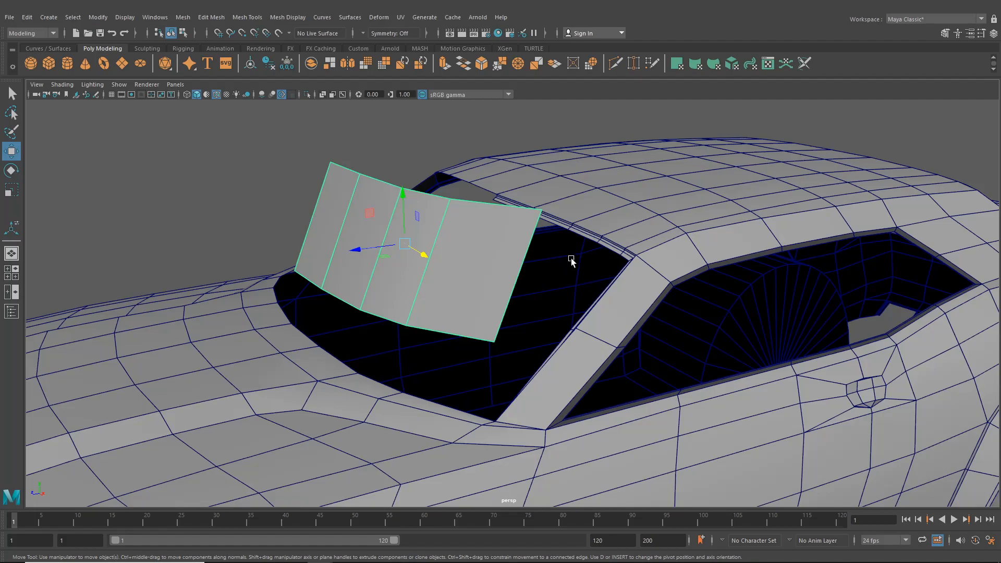
pyautogui.keyDown('alt'); pyautogui.moveTo(547, 259); pyautogui.dragTo(493, 304, button='middle'); pyautogui.keyUp('alt')
pyautogui.keyDown('alt'); pyautogui.moveTo(536, 271); pyautogui.dragTo(339, 340); pyautogui.keyUp('alt')
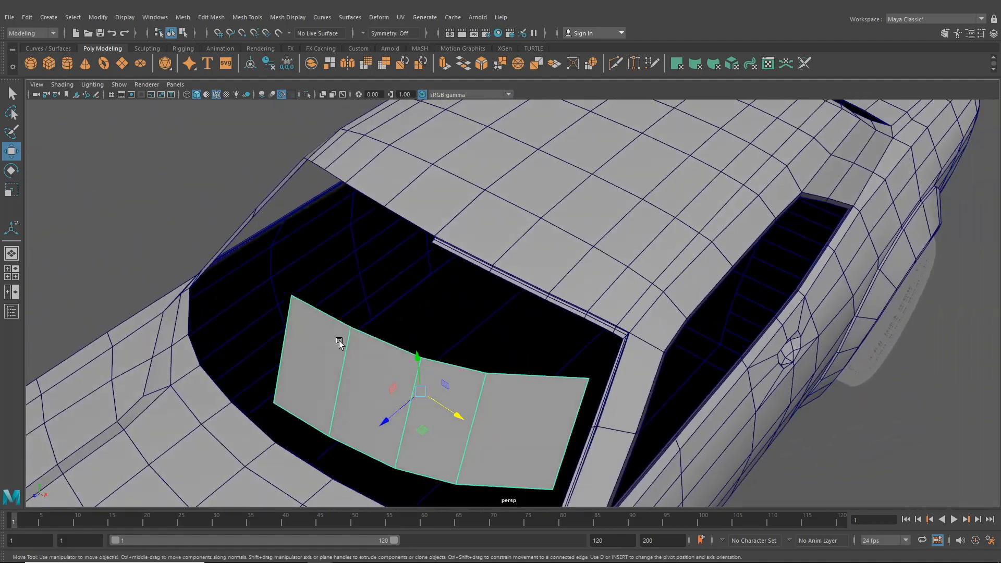
# Select the car body at the roof's front edge and set the transform constraint to Edge Slide.
pyautogui.moveTo(334, 265); pyautogui.dragTo(287, 311, button='right')
pyautogui.moveTo(279, 269); pyautogui.dragTo(276, 268, button='right')
pyautogui.keyDown('alt'); pyautogui.moveTo(138, 241); pyautogui.dragTo(276, 267); pyautogui.keyUp('alt')
pyautogui.moveTo(446, 324); pyautogui.dragTo(422, 314)
pyautogui.scroll(5, 413, 304)
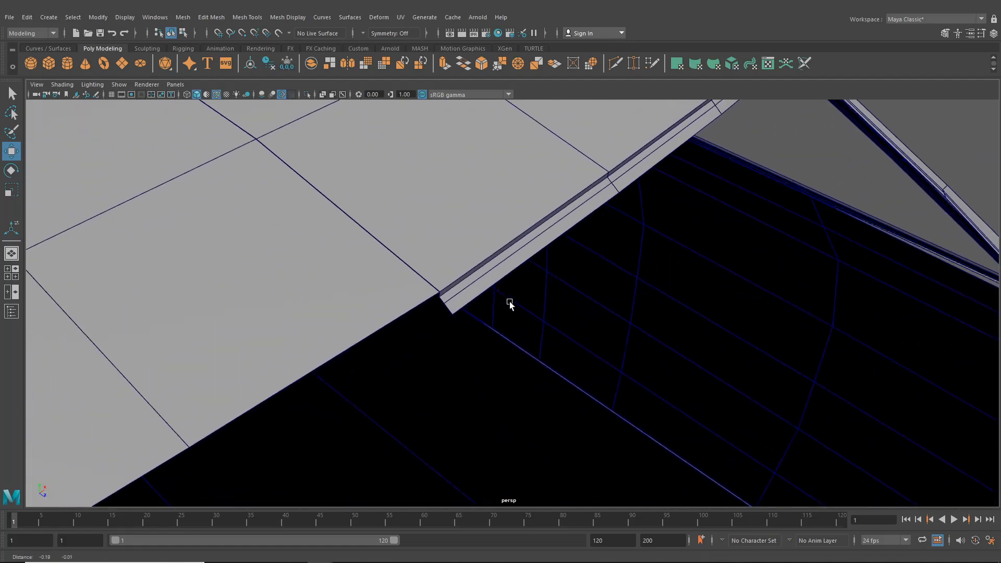
pyautogui.keyDown('alt'); pyautogui.moveTo(482, 286); pyautogui.dragTo(531, 319); pyautogui.keyUp('alt')
pyautogui.click(625, 358)
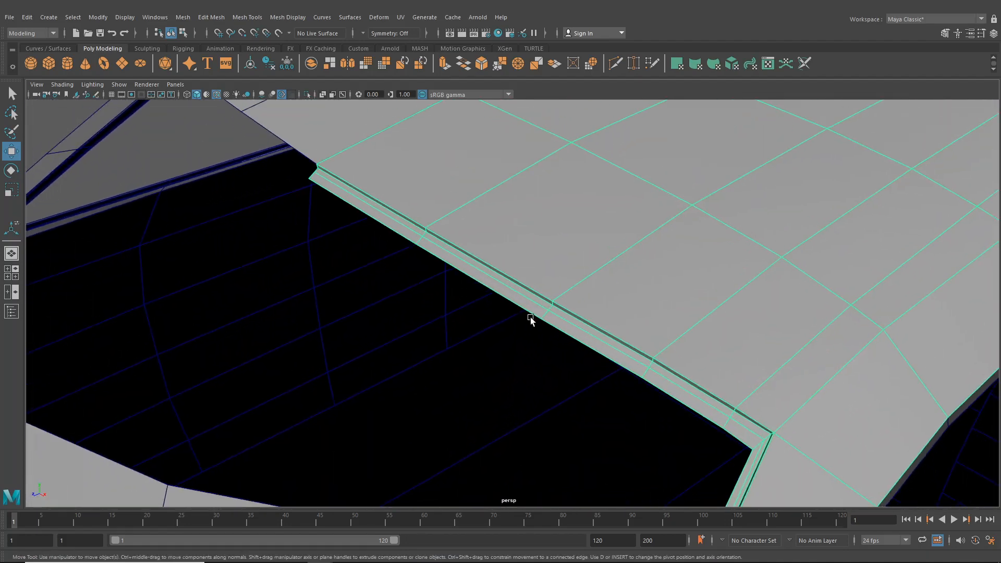
pyautogui.click(944, 33)
pyautogui.click(933, 264)
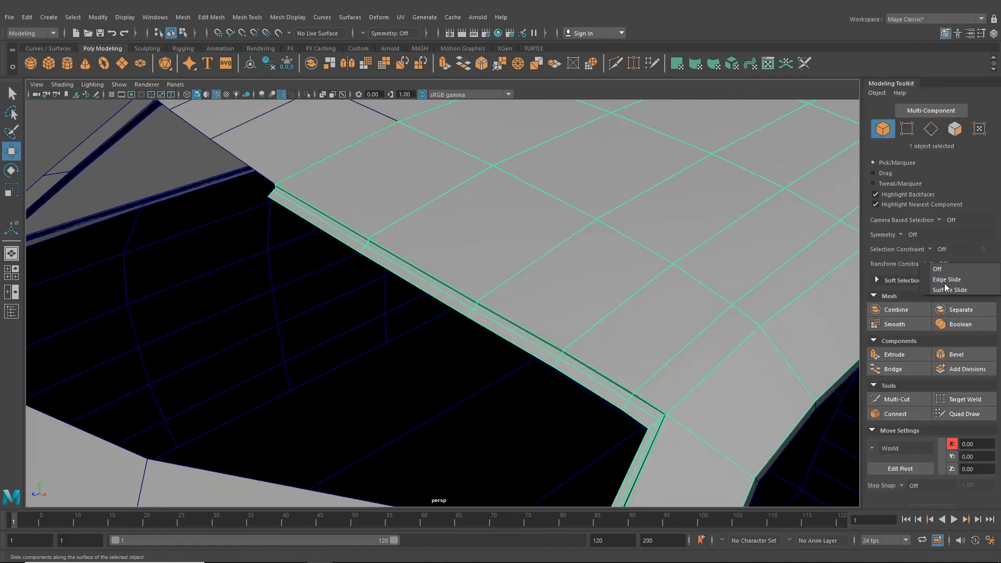
pyautogui.click(953, 277)
# Slide the middle loop's vertex at the corner of the roof and A-pillar along its edge toward the strip's outer rim.
pyautogui.keyDown('alt'); pyautogui.moveTo(624, 236); pyautogui.dragTo(632, 292); pyautogui.keyUp('alt')
pyautogui.scroll(4, 632, 292)
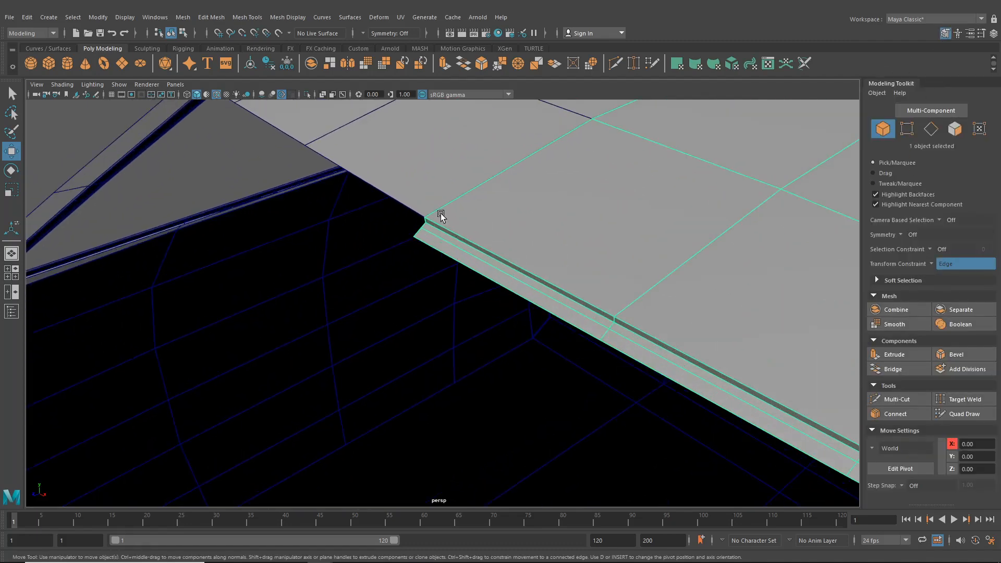
pyautogui.moveTo(440, 215); pyautogui.dragTo(416, 218, button='right')
pyautogui.click(419, 227)
pyautogui.scroll(5, 420, 229)
pyautogui.keyDown('alt'); pyautogui.moveTo(425, 233); pyautogui.dragTo(412, 252, button='middle'); pyautogui.keyUp('alt')
pyautogui.scroll(1, 556, 322)
pyautogui.scroll(-5, 555, 321)
pyautogui.keyDown('alt'); pyautogui.moveTo(555, 322); pyautogui.dragTo(503, 292, button='middle'); pyautogui.keyUp('alt')
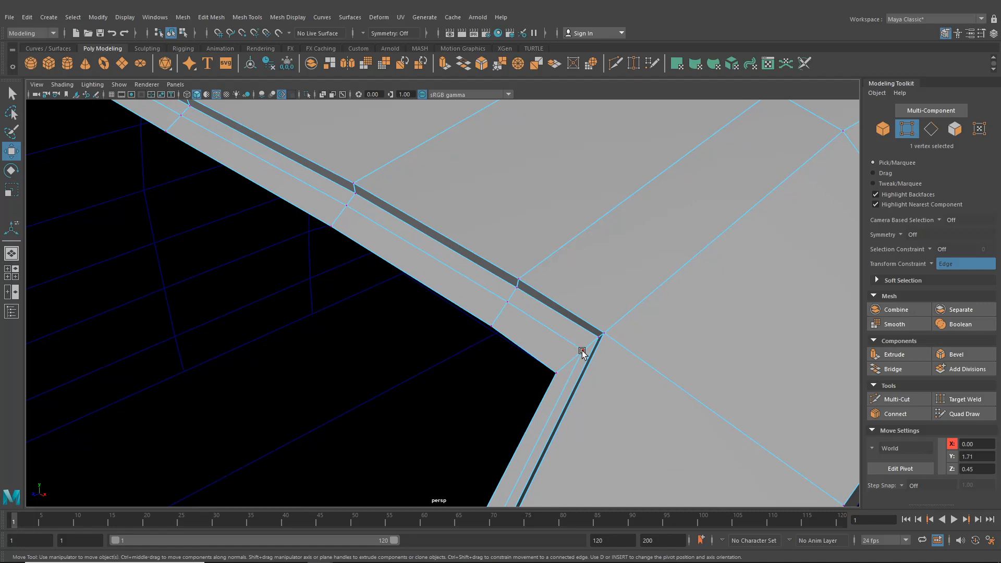
pyautogui.moveTo(551, 369); pyautogui.dragTo(556, 370)
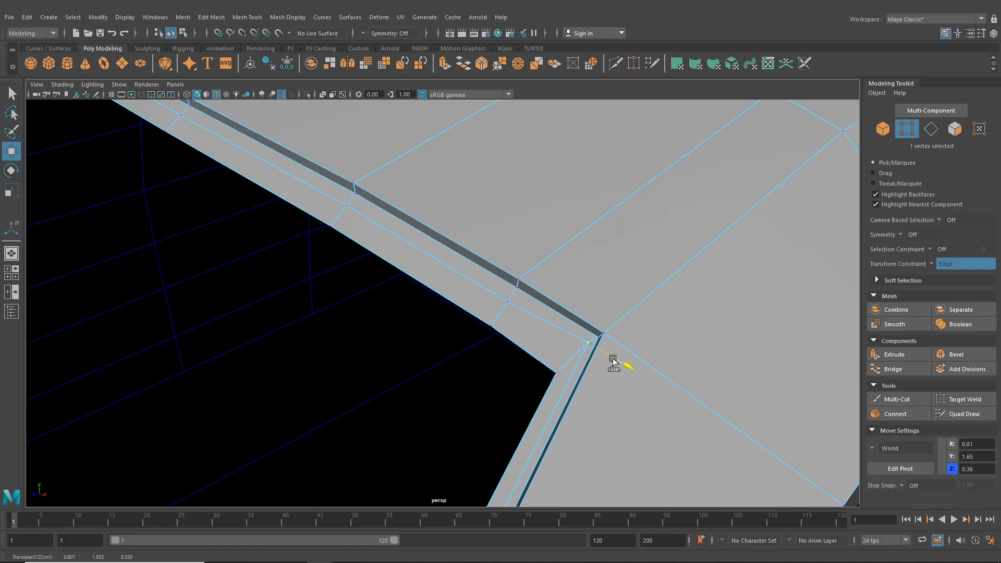
# Edge-slide the middle loop's next three vertices inward from the A-pillar corner toward the roof strip's outer rim.
pyautogui.click(504, 304)
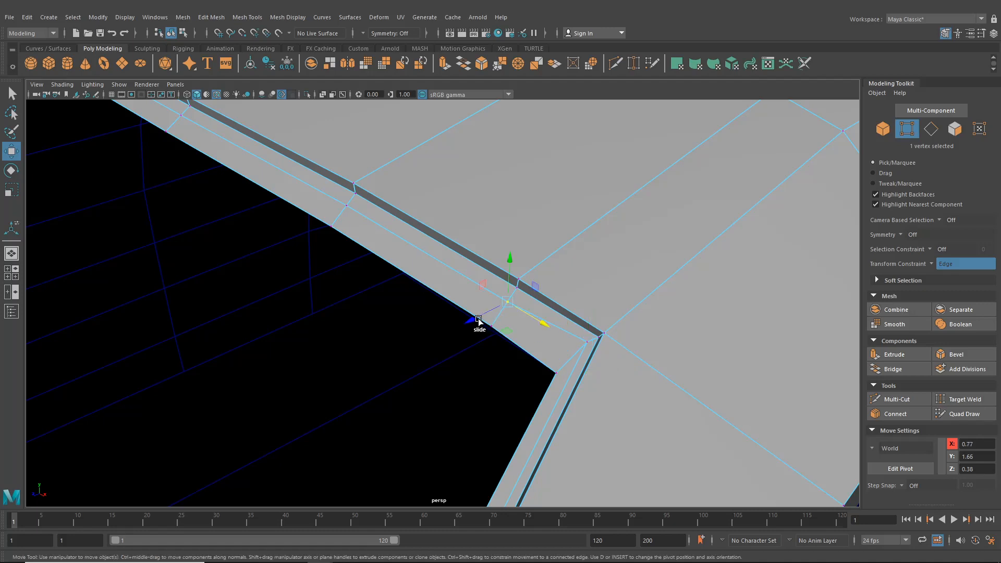
pyautogui.moveTo(479, 322); pyautogui.dragTo(482, 320)
pyautogui.moveTo(485, 319); pyautogui.dragTo(486, 320)
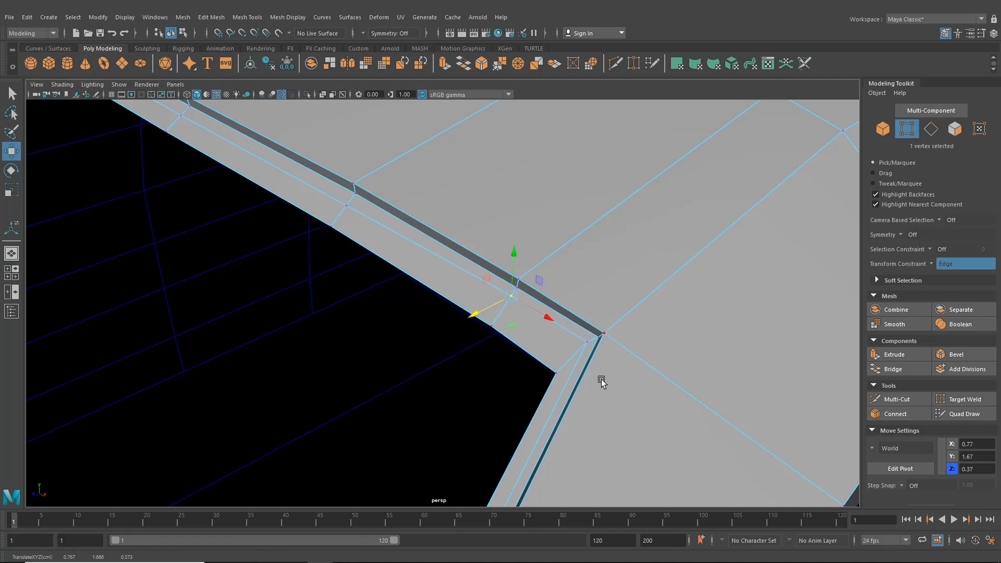
pyautogui.click(347, 205)
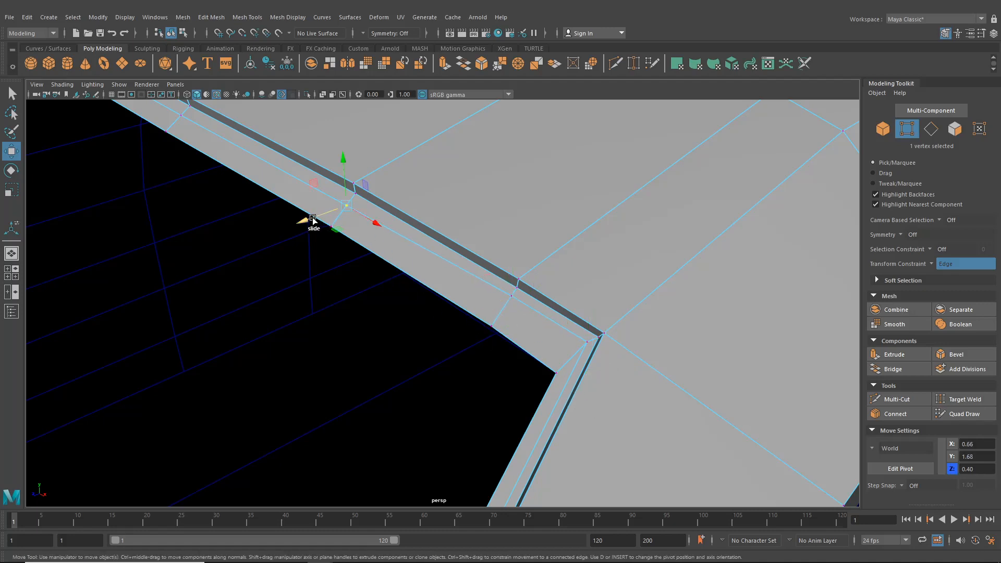
pyautogui.moveTo(313, 218); pyautogui.dragTo(321, 220)
pyautogui.keyDown('alt'); pyautogui.moveTo(321, 219); pyautogui.dragTo(420, 271, button='middle'); pyautogui.keyUp('alt')
pyautogui.click(439, 271)
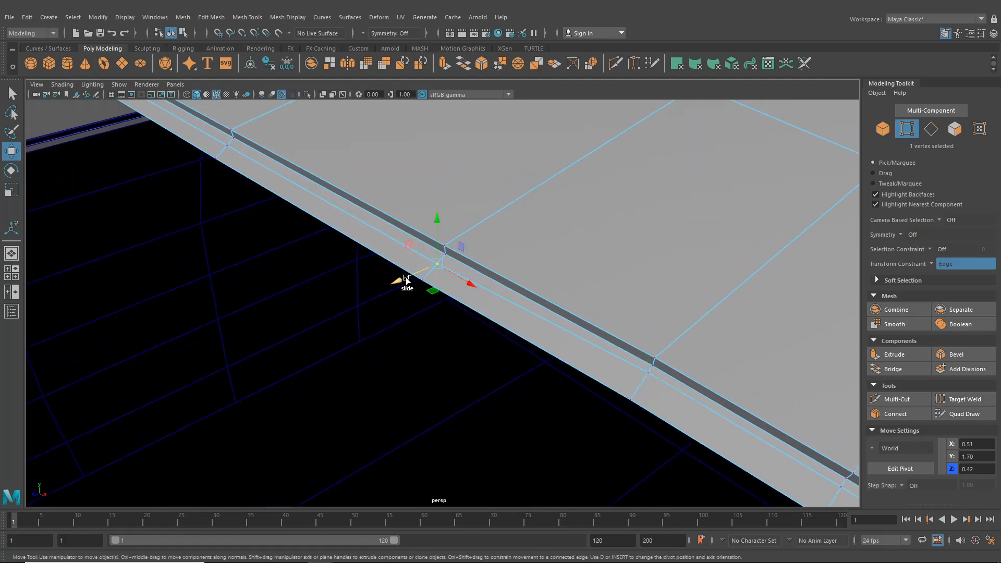
pyautogui.moveTo(406, 280); pyautogui.dragTo(413, 281)
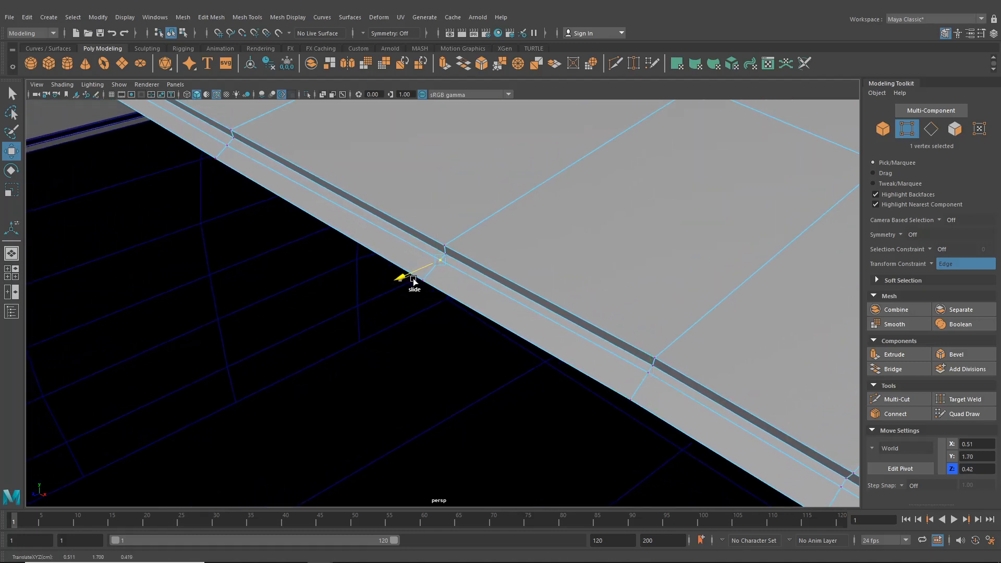
# Slide the middle loop's last two roof-edge vertices, ending at the centerline, to line up near the strip's outer rim.
pyautogui.click(228, 151)
pyautogui.moveTo(185, 158); pyautogui.dragTo(195, 160)
pyautogui.keyDown('alt'); pyautogui.moveTo(193, 160); pyautogui.dragTo(321, 228, button='middle'); pyautogui.keyUp('alt')
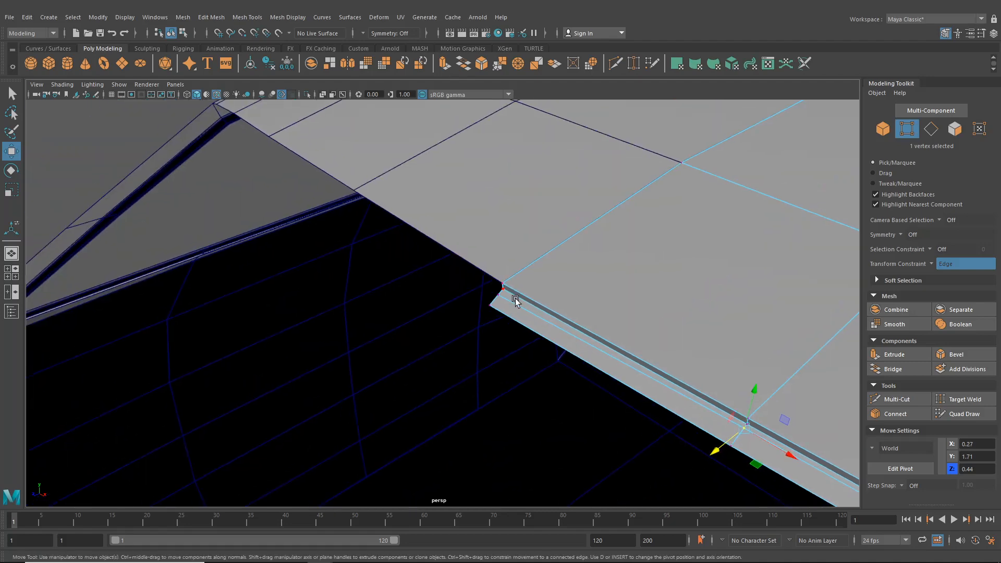
pyautogui.click(498, 293)
pyautogui.moveTo(488, 300); pyautogui.dragTo(484, 307)
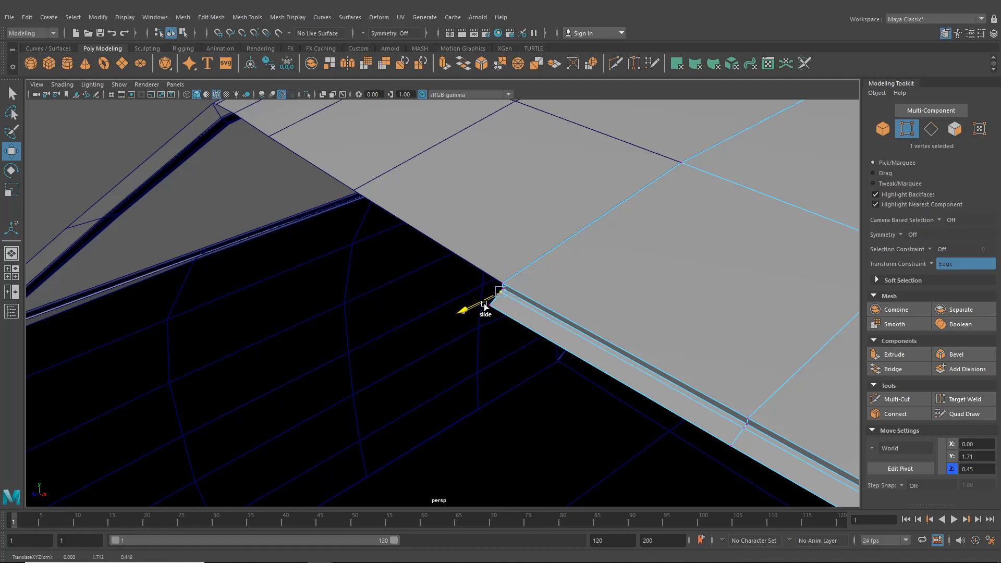
# Fine-tune the three middle-loop vertices nearest the A-pillar corner along their edges to even out the roof strip.
pyautogui.keyDown('alt'); pyautogui.moveTo(625, 364); pyautogui.dragTo(451, 283, button='middle'); pyautogui.keyUp('alt')
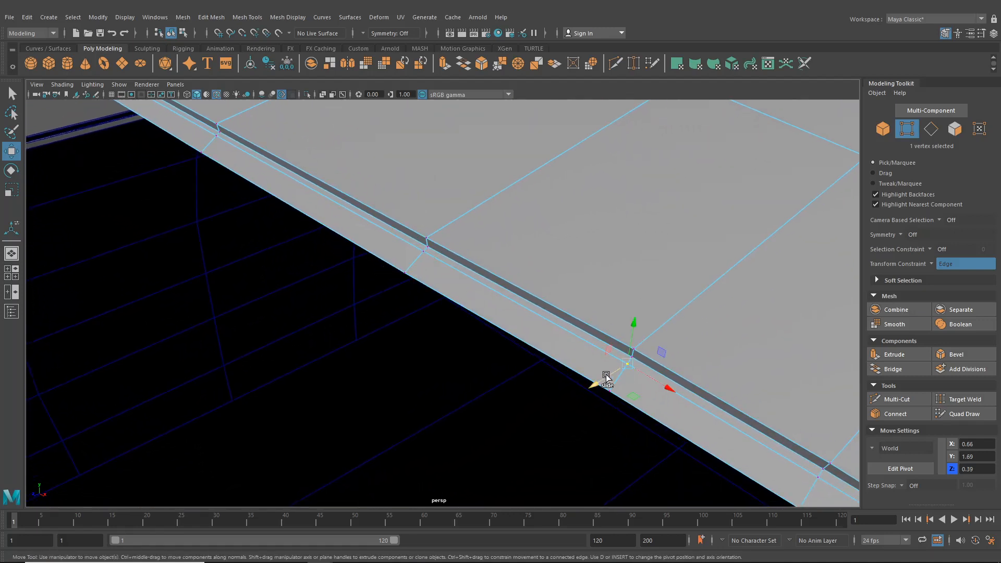
pyautogui.moveTo(606, 376); pyautogui.dragTo(607, 377)
pyautogui.keyDown('alt'); pyautogui.moveTo(723, 426); pyautogui.dragTo(657, 389, button='middle'); pyautogui.keyUp('alt')
pyautogui.click(389, 246)
pyautogui.moveTo(366, 254); pyautogui.dragTo(367, 252)
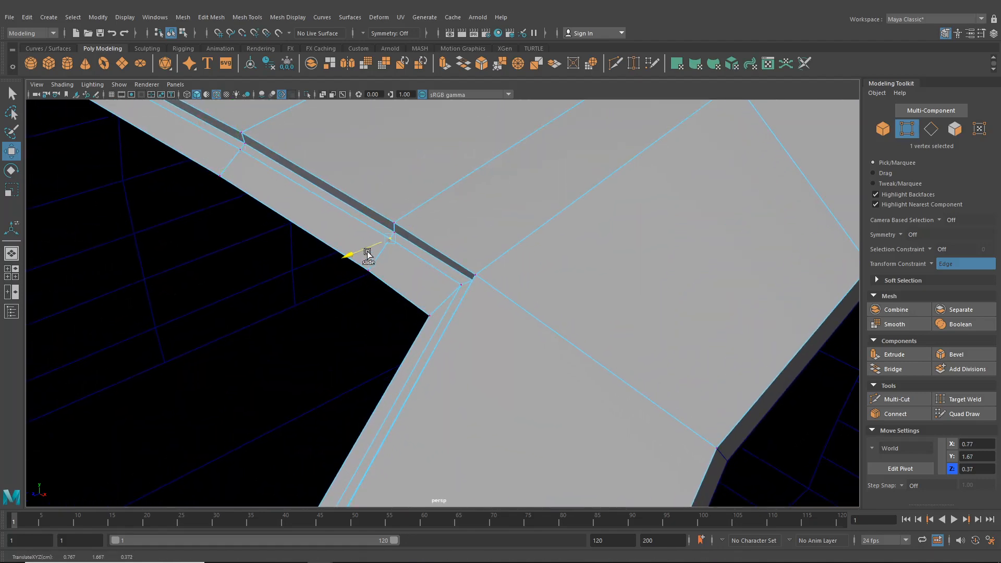
pyautogui.click(453, 285)
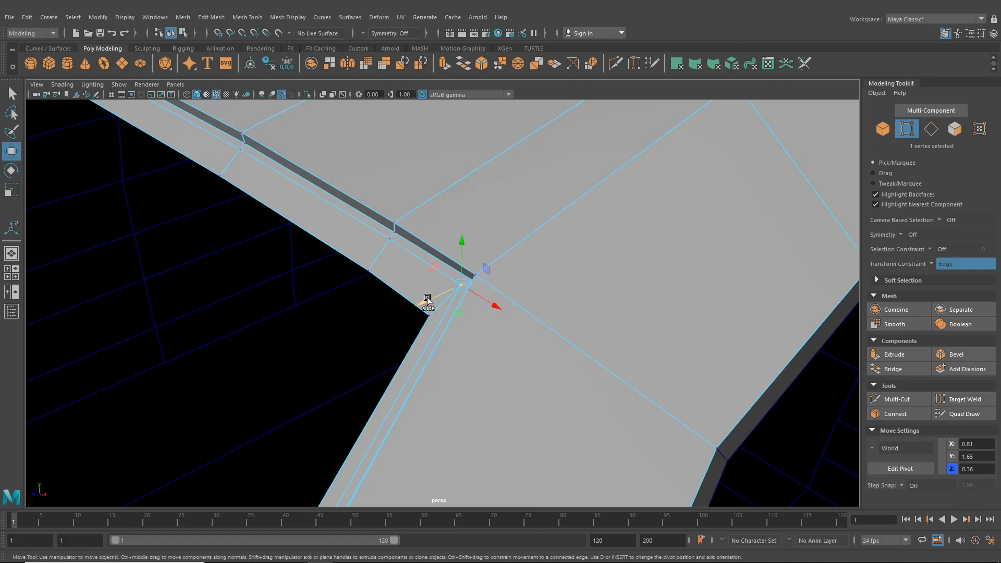
pyautogui.moveTo(427, 300); pyautogui.dragTo(527, 310)
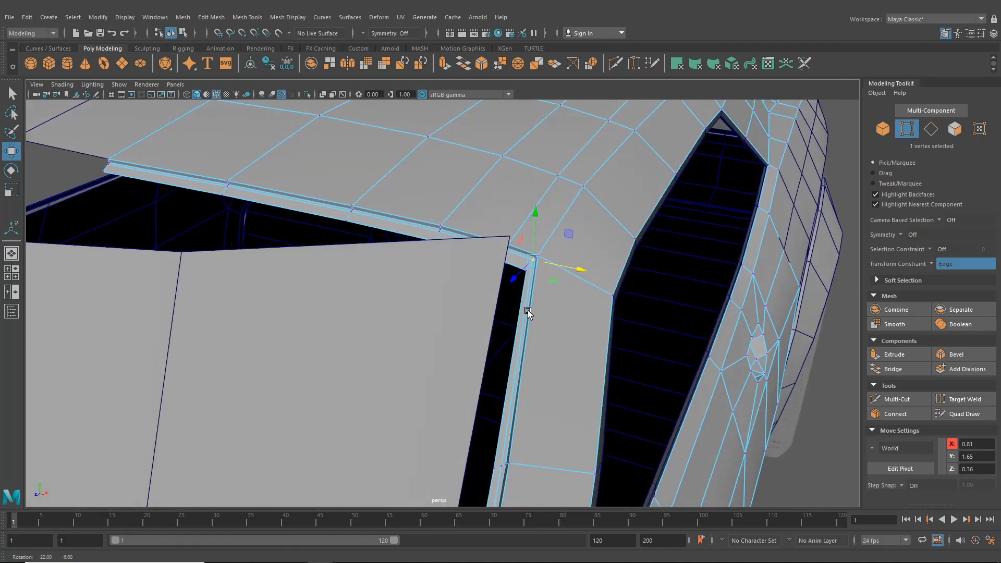
# Return the car body to object selection, turn the transform constraint off and close the Modeling Toolkit.
pyautogui.click(172, 33)
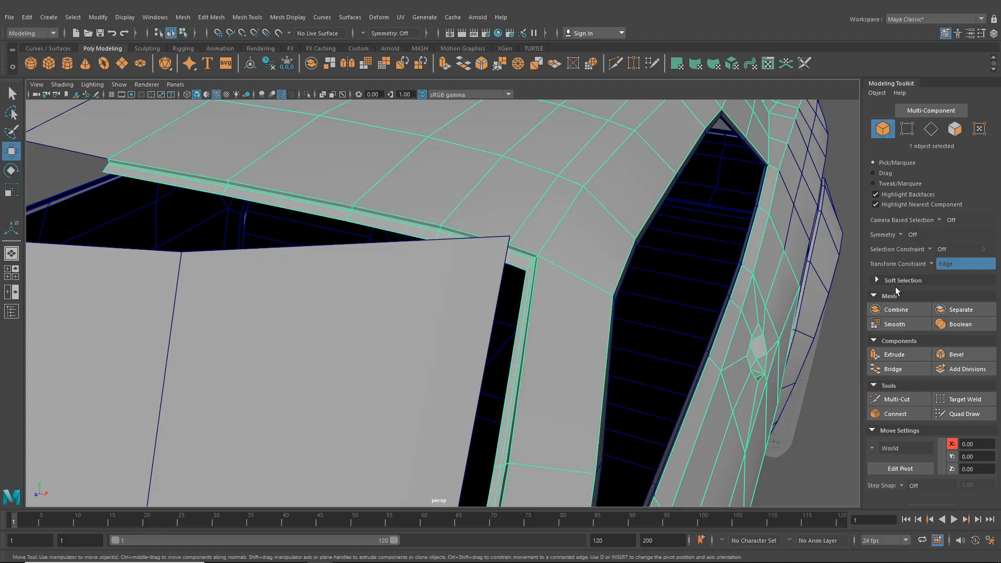
pyautogui.click(931, 266)
pyautogui.click(938, 270)
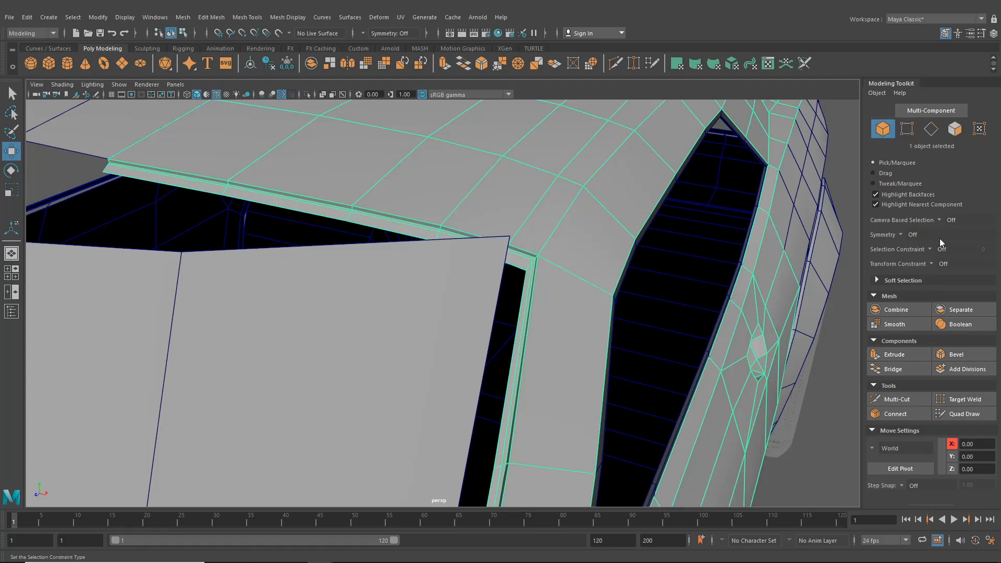
pyautogui.click(948, 34)
# Snap the windshield panel's upper centerline vertex and its neighbor to the matching middle-loop vertices of the roof strip.
pyautogui.scroll(-5, 545, 320)
pyautogui.keyDown('alt'); pyautogui.moveTo(545, 320); pyautogui.dragTo(589, 307); pyautogui.keyUp('alt')
pyautogui.click(393, 263)
pyautogui.moveTo(393, 261); pyautogui.dragTo(321, 265, button='right')
pyautogui.moveTo(270, 224); pyautogui.dragTo(369, 269)
pyautogui.scroll(2, 376, 285)
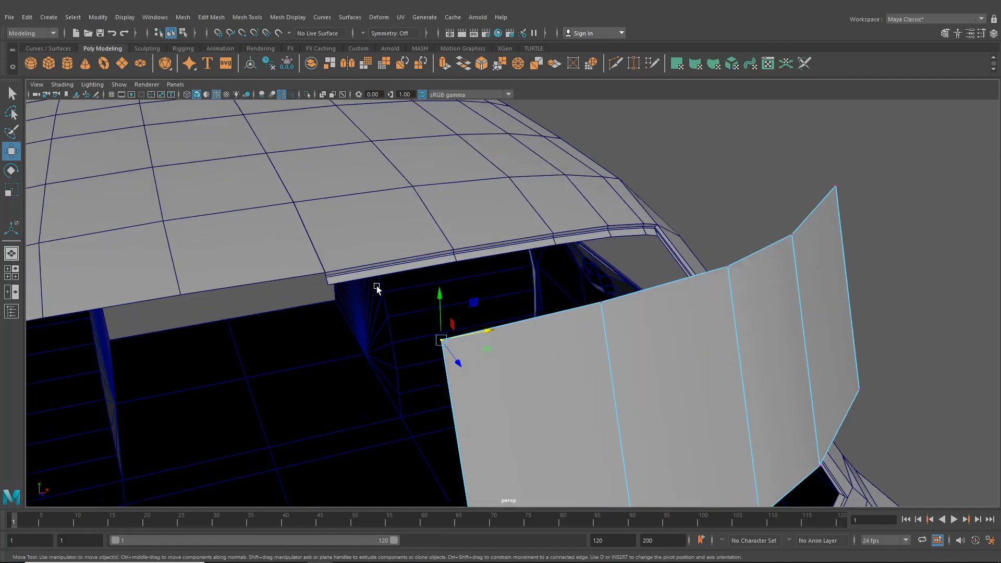
pyautogui.press('v')
pyautogui.moveTo(441, 340); pyautogui.dragTo(326, 277)
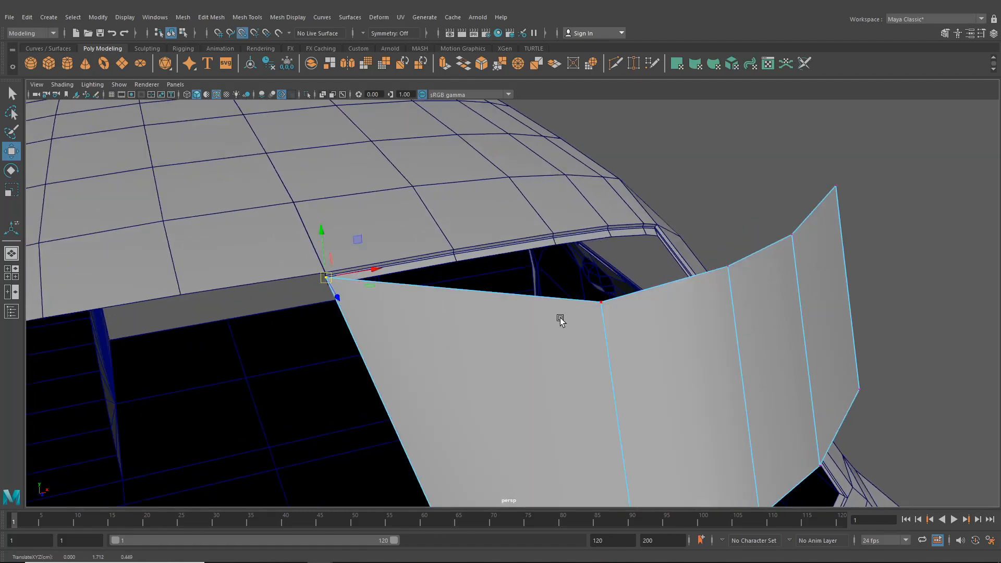
pyautogui.click(601, 302)
pyautogui.press('v')
pyautogui.moveTo(601, 303); pyautogui.dragTo(453, 255)
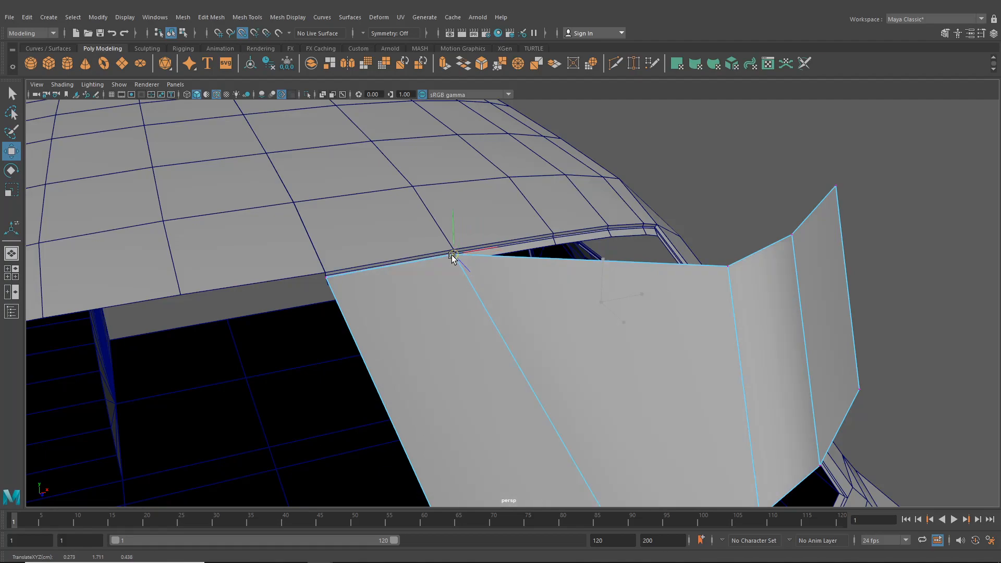
# Snap the panel's remaining three upper vertices to the roof strip's middle loop, ending at the A-pillar corner.
pyautogui.scroll(-2, 552, 308)
pyautogui.keyDown('alt'); pyautogui.moveTo(552, 308); pyautogui.dragTo(508, 349); pyautogui.keyUp('alt')
pyautogui.scroll(2, 560, 341)
pyautogui.scroll(1, 508, 350)
pyautogui.keyDown('alt'); pyautogui.moveTo(523, 281); pyautogui.dragTo(558, 329); pyautogui.keyUp('alt')
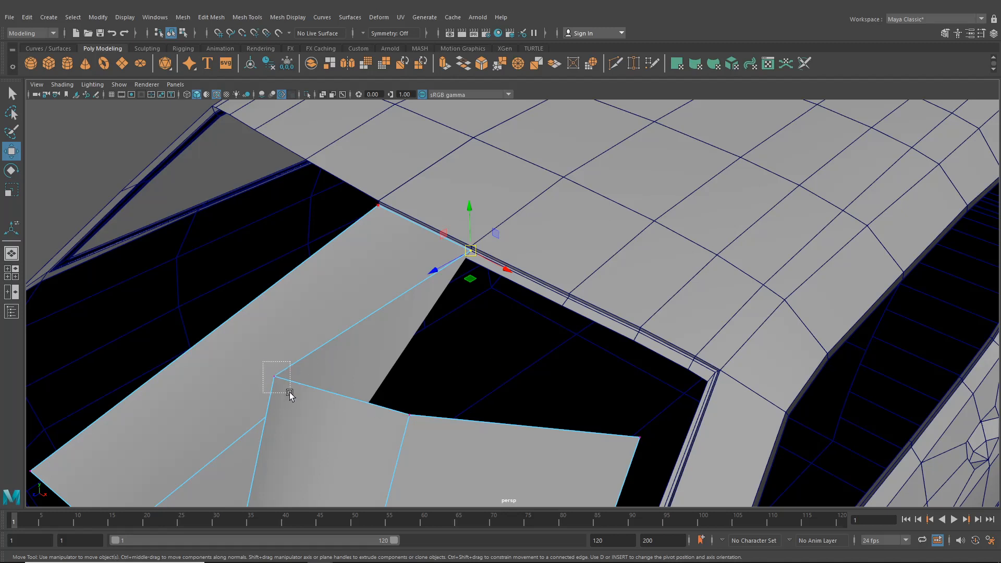
pyautogui.moveTo(290, 394); pyautogui.dragTo(569, 302)
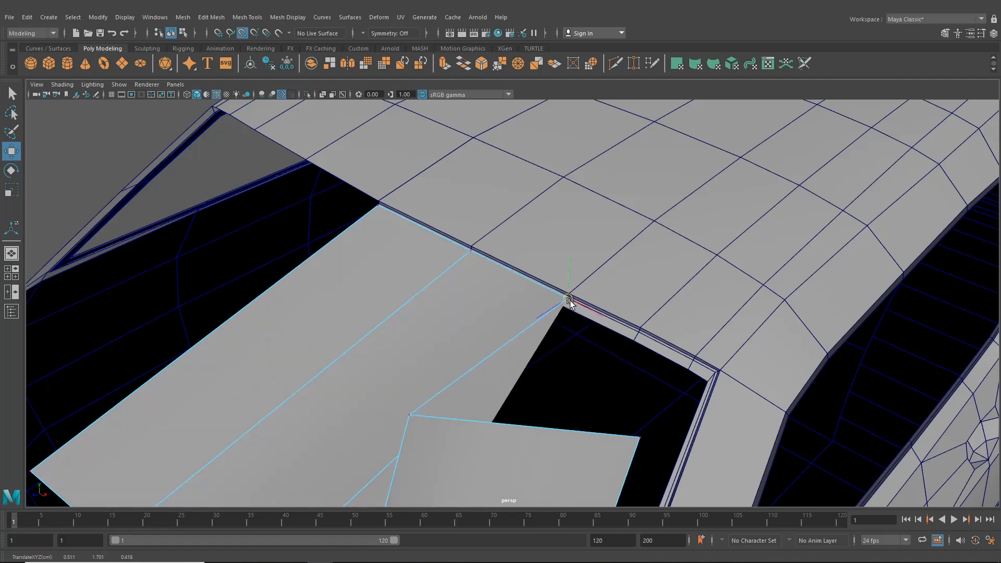
pyautogui.moveTo(391, 397); pyautogui.dragTo(640, 332)
pyautogui.press('v')
pyautogui.moveTo(626, 425); pyautogui.dragTo(715, 373)
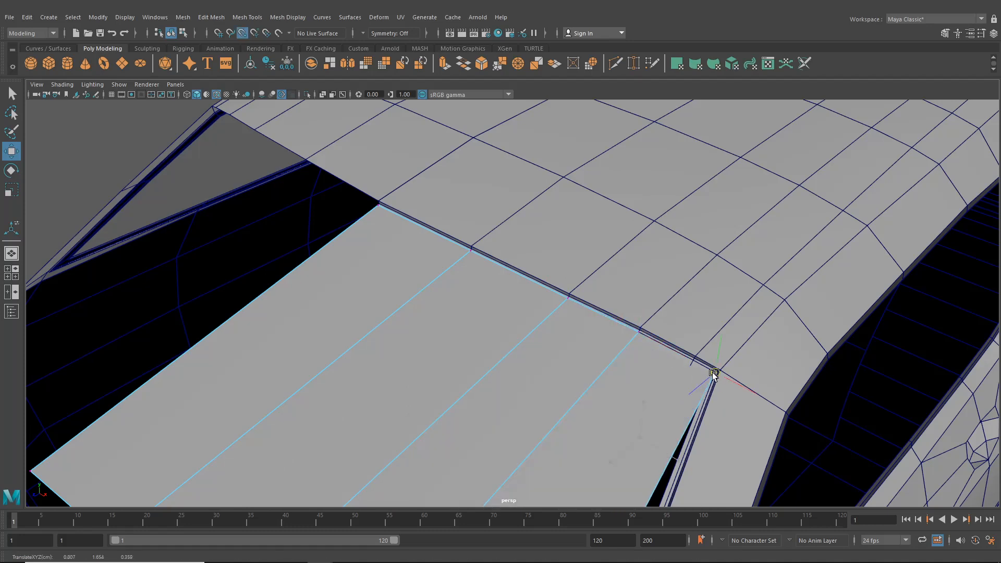
# Examine how the windshield panel's lower edge sits against the strip along the hood from several angles.
pyautogui.scroll(-5, 699, 396)
pyautogui.press('space')
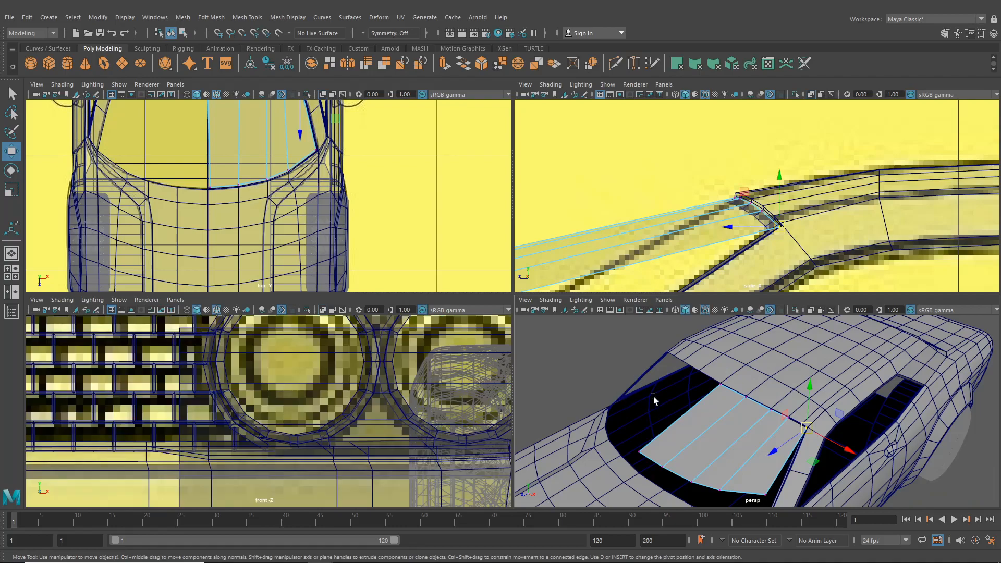
pyautogui.press('space')
pyautogui.keyDown('alt'); pyautogui.moveTo(658, 412); pyautogui.dragTo(789, 373); pyautogui.keyUp('alt')
pyautogui.keyDown('alt'); pyautogui.moveTo(674, 391); pyautogui.dragTo(605, 361, button='middle'); pyautogui.keyUp('alt')
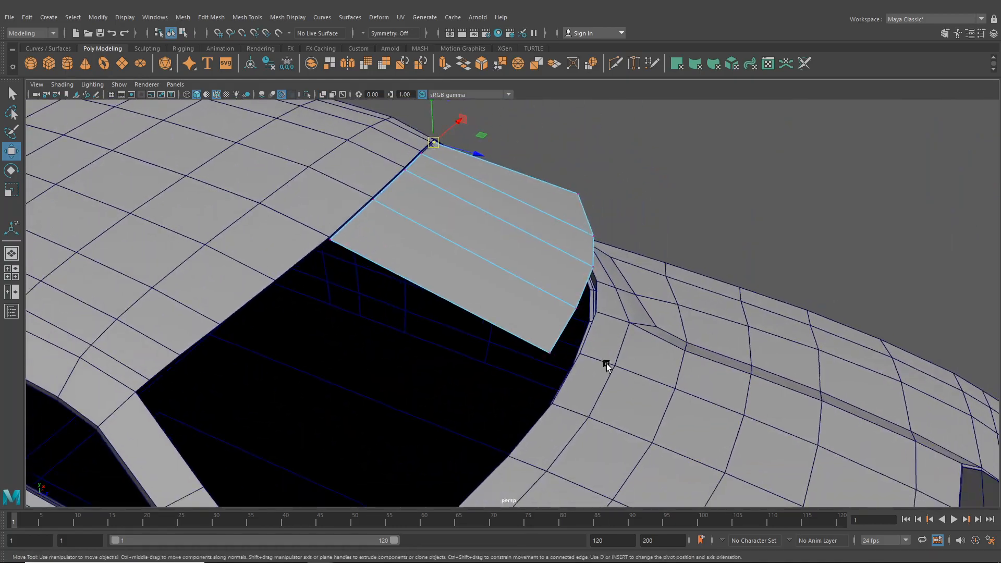
pyautogui.scroll(4, 605, 362)
pyautogui.keyDown('alt'); pyautogui.moveTo(594, 382); pyautogui.dragTo(560, 344); pyautogui.keyUp('alt')
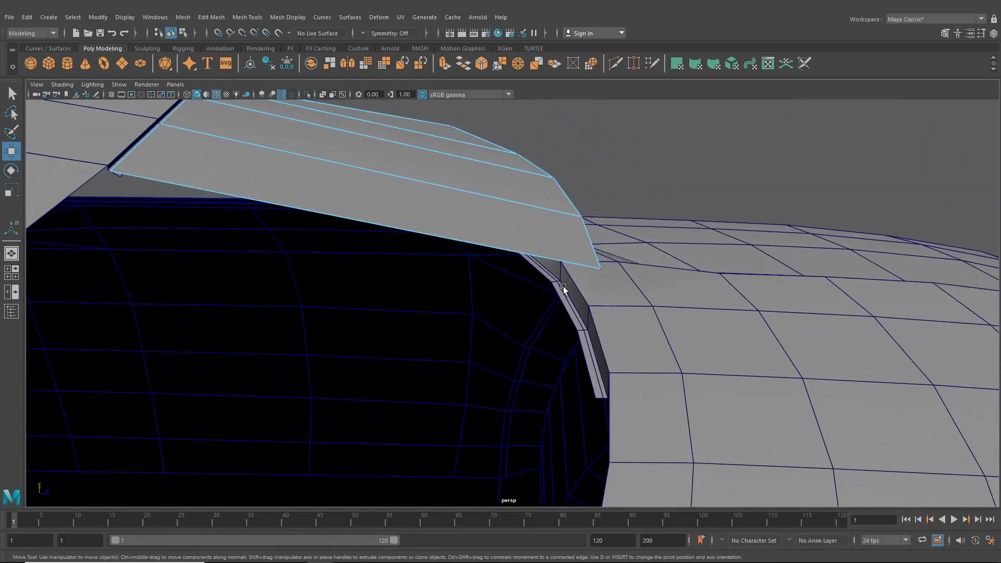
pyautogui.keyDown('alt'); pyautogui.moveTo(562, 288); pyautogui.dragTo(431, 243); pyautogui.keyUp('alt')
pyautogui.moveTo(456, 238); pyautogui.dragTo(423, 242, button='right')
pyautogui.keyDown('alt'); pyautogui.moveTo(423, 242); pyautogui.dragTo(477, 333); pyautogui.keyUp('alt')
pyautogui.click(542, 320)
pyautogui.click(554, 360)
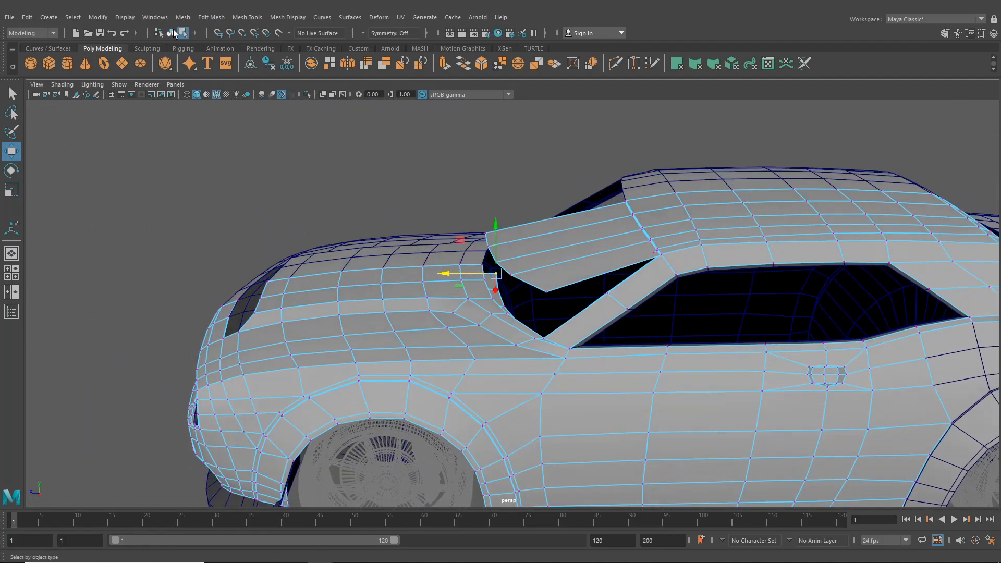
# Select the windshield panel and snap its lower vertices to the hood strip from the centerline to the outer corner.
pyautogui.click(172, 33)
pyautogui.click(574, 261)
pyautogui.keyDown('alt'); pyautogui.moveTo(574, 261); pyautogui.dragTo(534, 277); pyautogui.keyUp('alt')
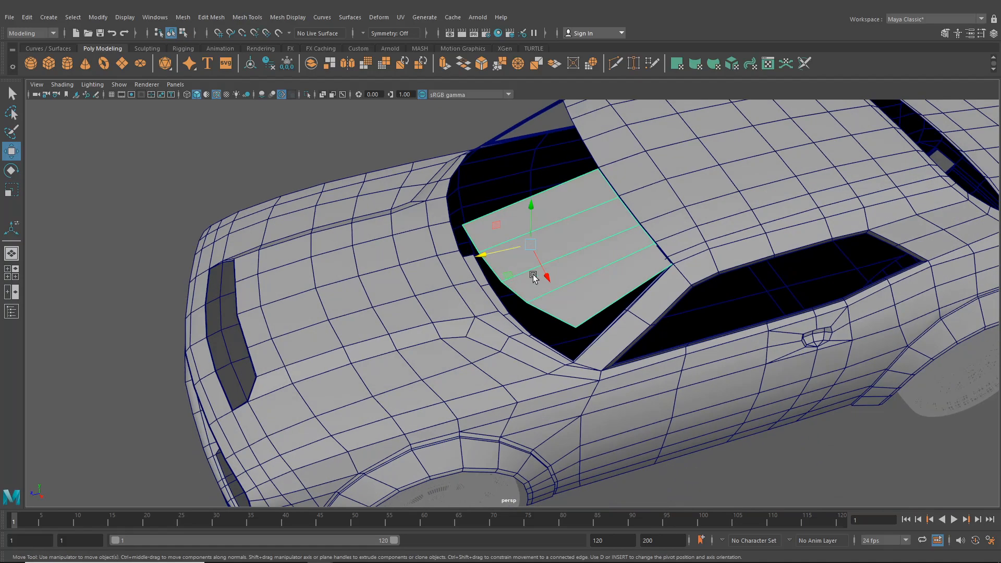
pyautogui.moveTo(493, 223); pyautogui.dragTo(461, 229, button='right')
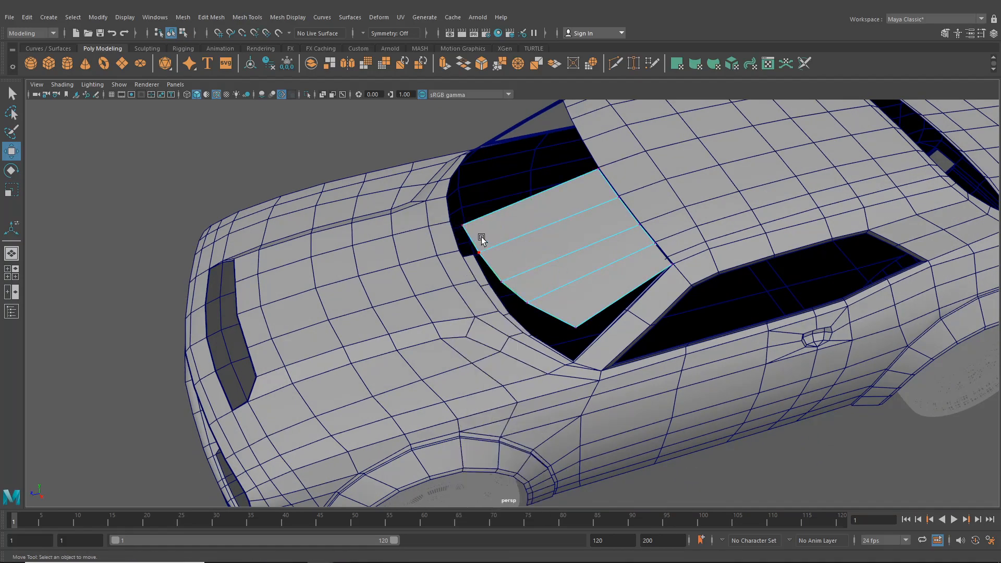
pyautogui.moveTo(465, 230); pyautogui.dragTo(478, 262)
pyautogui.moveTo(478, 261); pyautogui.dragTo(506, 289)
pyautogui.moveTo(502, 282); pyautogui.dragTo(636, 314)
# Adjust the height of the windshield panel's lower outer corner vertex to fit the strip at the A-pillar's base.
pyautogui.keyDown('alt'); pyautogui.moveTo(620, 317); pyautogui.dragTo(503, 349, button='middle'); pyautogui.keyUp('alt')
pyautogui.scroll(5, 503, 349)
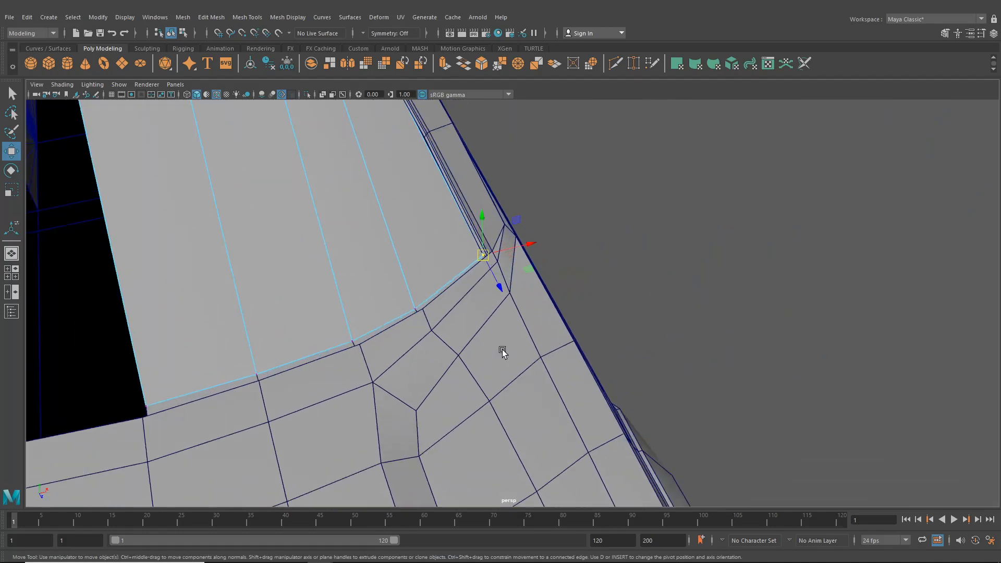
pyautogui.scroll(3, 487, 289)
pyautogui.keyDown('alt'); pyautogui.moveTo(487, 289); pyautogui.dragTo(501, 398); pyautogui.keyUp('alt')
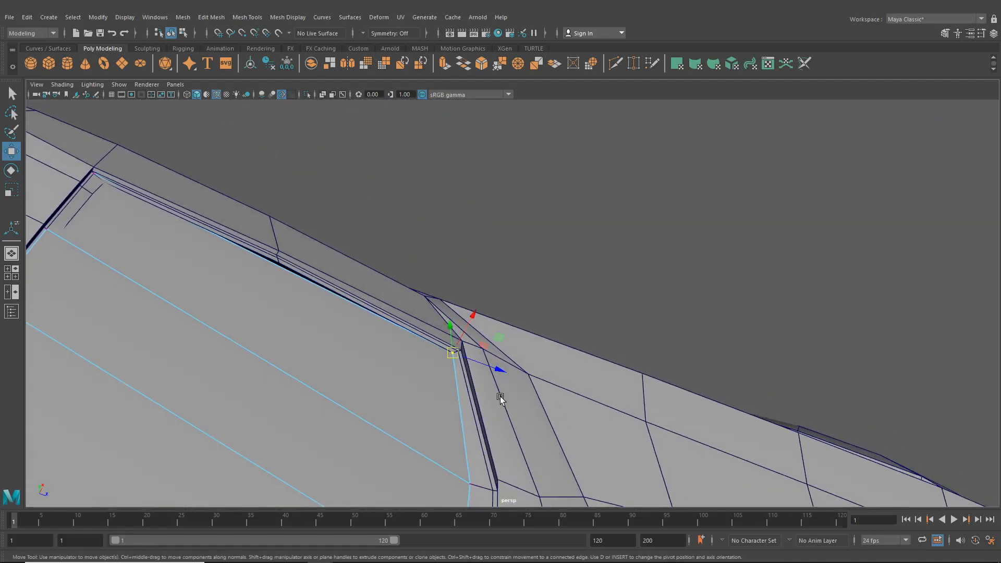
pyautogui.moveTo(438, 369); pyautogui.dragTo(424, 416)
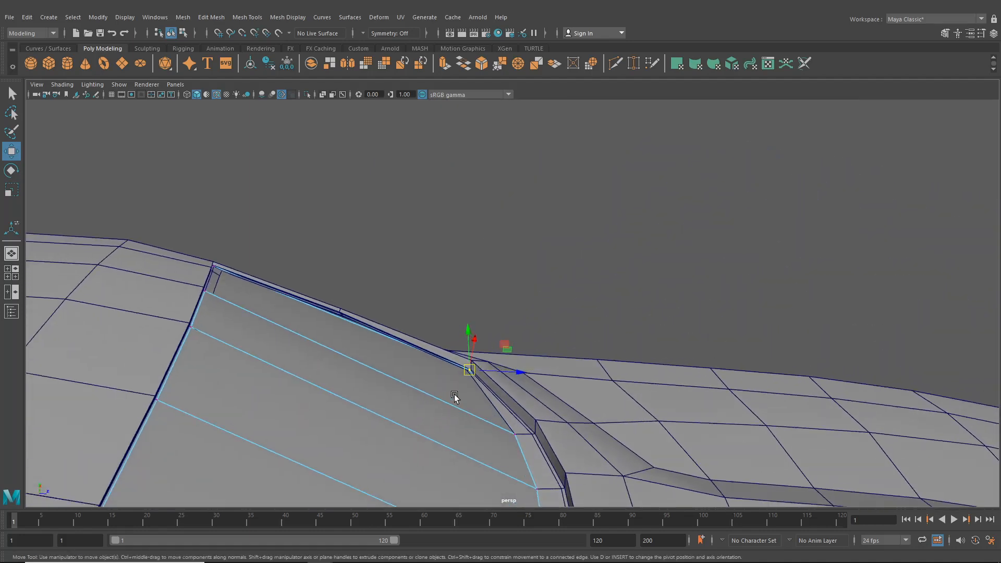
pyautogui.keyDown('alt'); pyautogui.moveTo(455, 397); pyautogui.dragTo(520, 410, button='right'); pyautogui.keyUp('alt')
pyautogui.moveTo(454, 370); pyautogui.dragTo(451, 364)
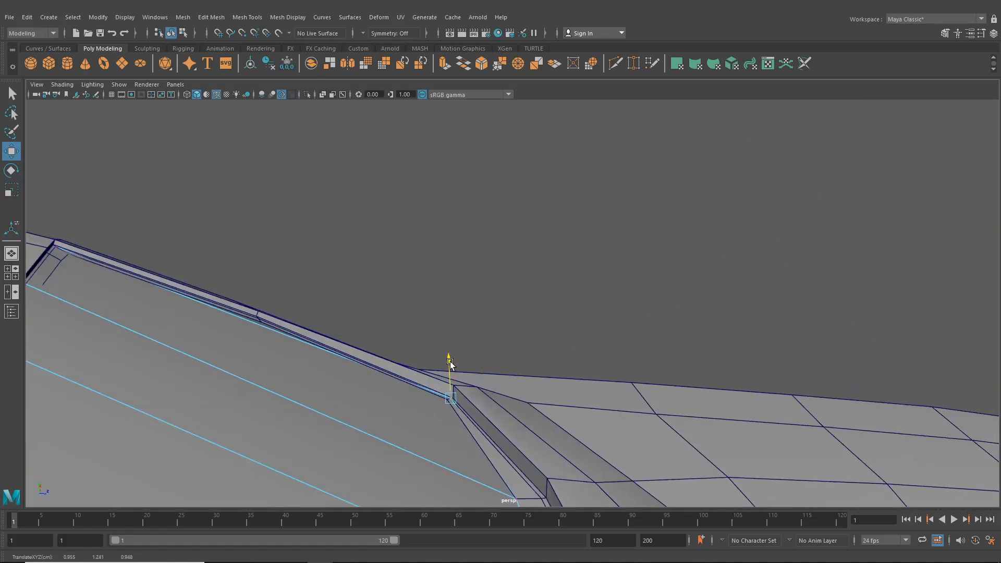
# In the side view, move the panel's lower vertices near the centerline forward to match the blueprint's windshield line.
pyautogui.scroll(-3, 510, 420)
pyautogui.keyDown('alt'); pyautogui.moveTo(511, 422); pyautogui.dragTo(313, 347); pyautogui.keyUp('alt')
pyautogui.scroll(-3, 442, 378)
pyautogui.click(10, 273)
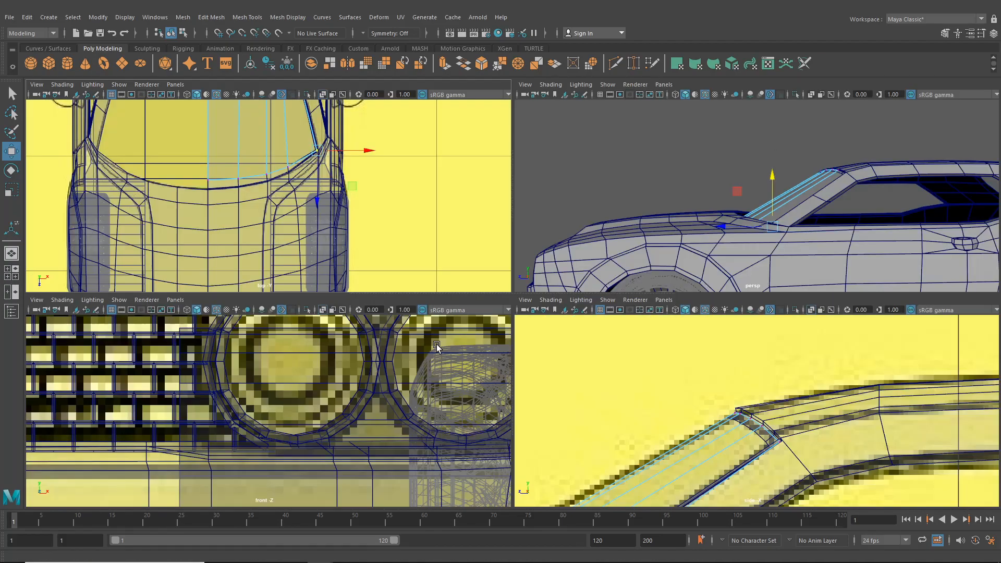
pyautogui.press('space')
pyautogui.scroll(5, 525, 371)
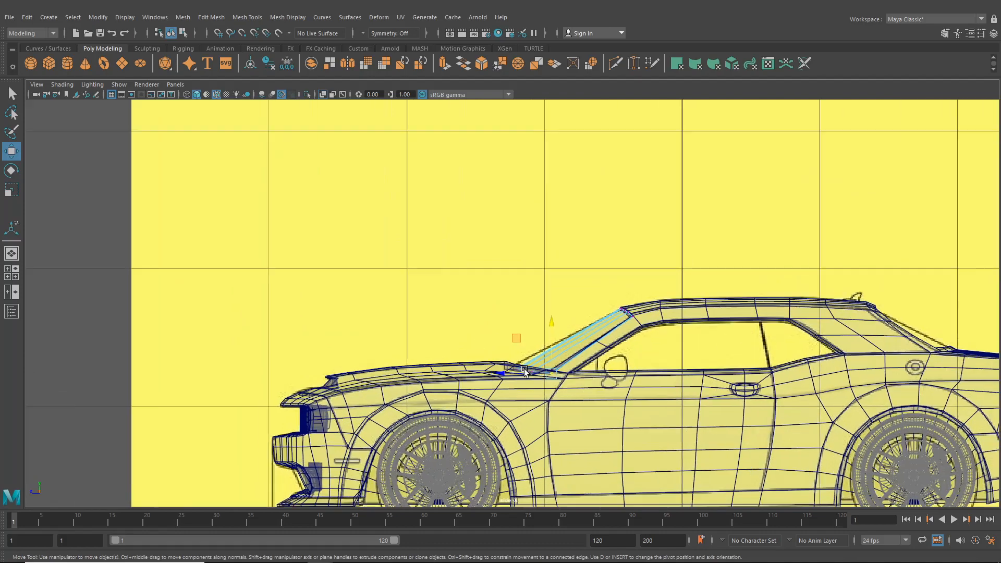
pyautogui.scroll(5, 525, 371)
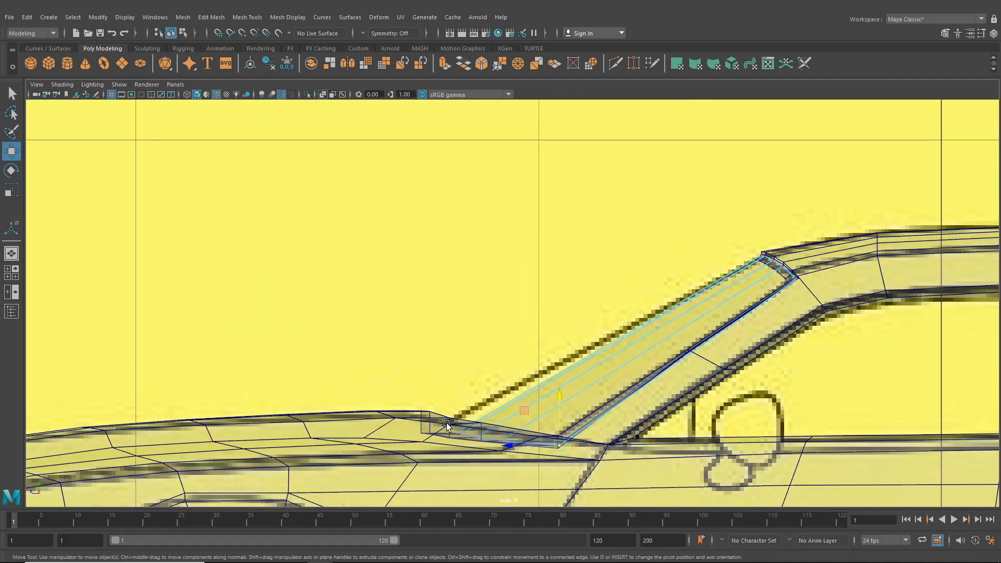
pyautogui.moveTo(540, 451); pyautogui.dragTo(550, 453)
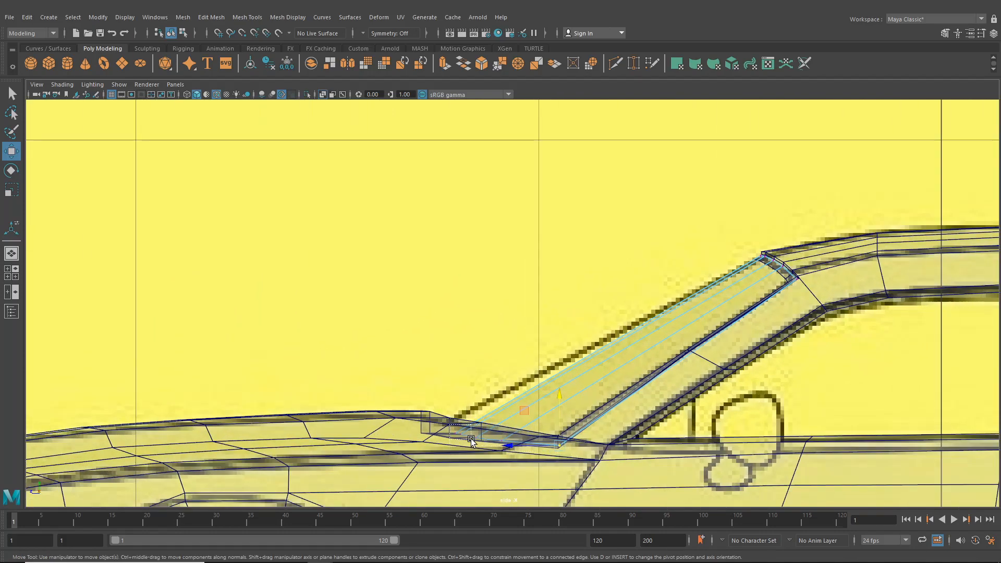
pyautogui.moveTo(471, 439); pyautogui.dragTo(468, 442)
pyautogui.scroll(-5, 459, 440)
pyautogui.scroll(4, 414, 396)
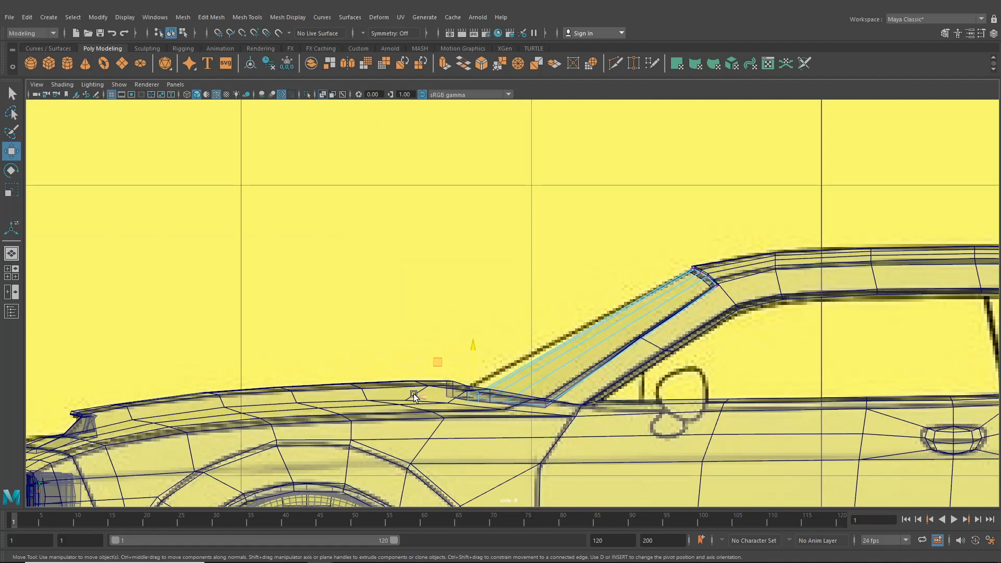
pyautogui.moveTo(426, 401); pyautogui.dragTo(411, 402)
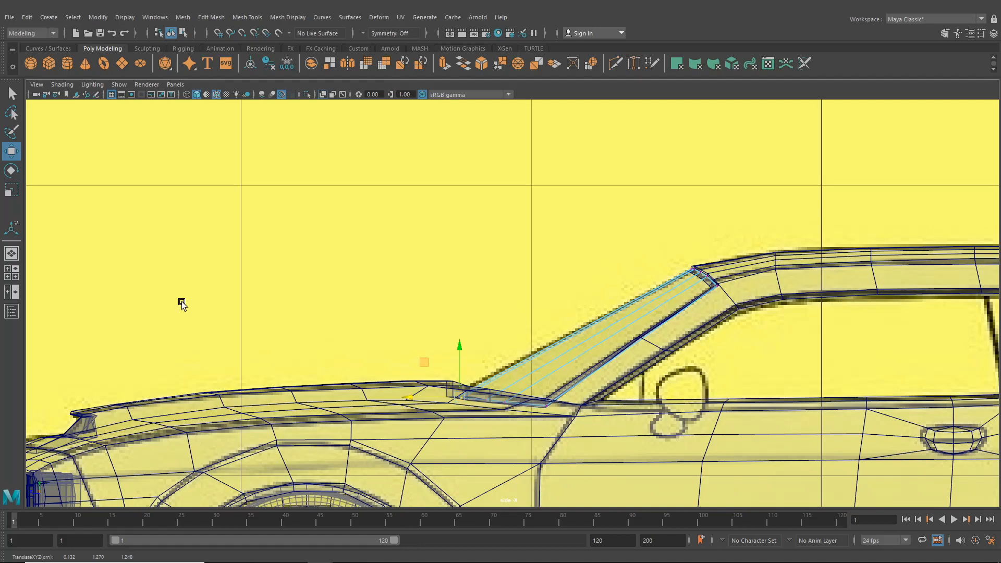
# Return to the perspective view and undo the last moves of the windshield panel's lower vertices.
pyautogui.click(17, 256)
pyautogui.keyDown('alt'); pyautogui.moveTo(359, 297); pyautogui.dragTo(210, 379); pyautogui.keyUp('alt')
pyautogui.keyDown('alt'); pyautogui.moveTo(456, 372); pyautogui.dragTo(465, 326); pyautogui.keyUp('alt')
pyautogui.hotkey('ctrl', 'z')
pyautogui.hotkey('ctrl', 'z')
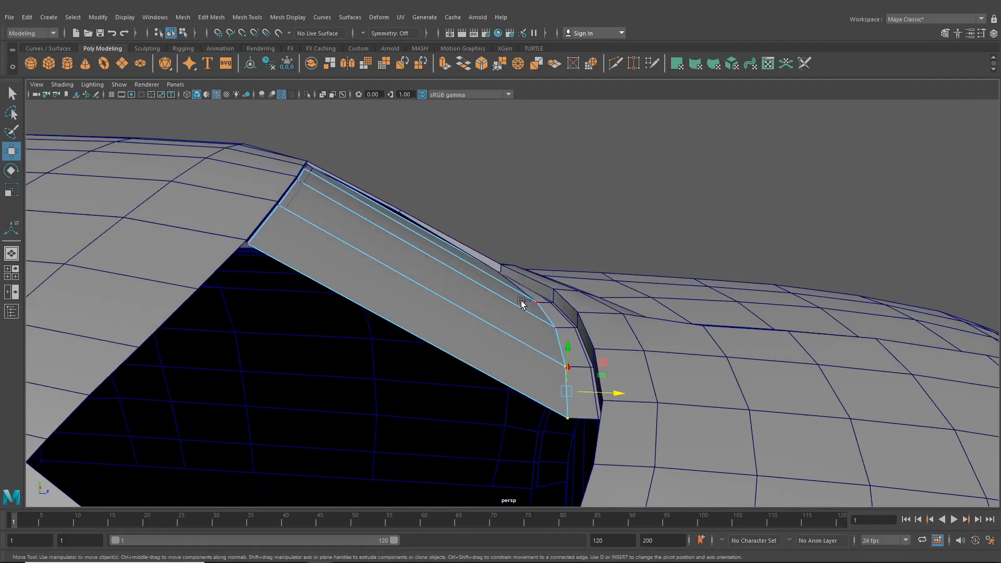
# Select the car body mesh and set the transform constraint to Edge.
pyautogui.keyDown('alt'); pyautogui.moveTo(522, 307); pyautogui.dragTo(543, 389); pyautogui.keyUp('alt')
pyautogui.press('F8')
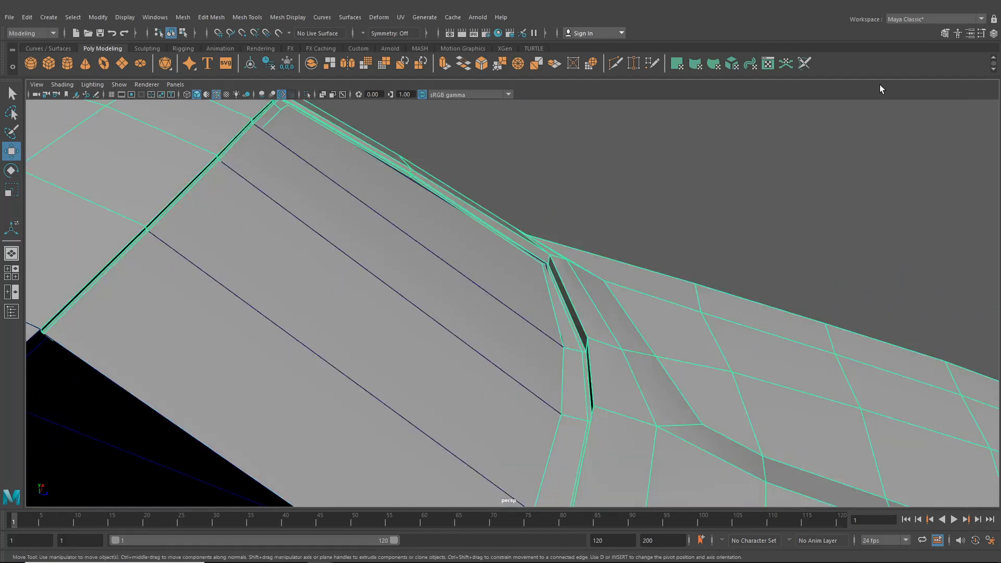
pyautogui.click(992, 34)
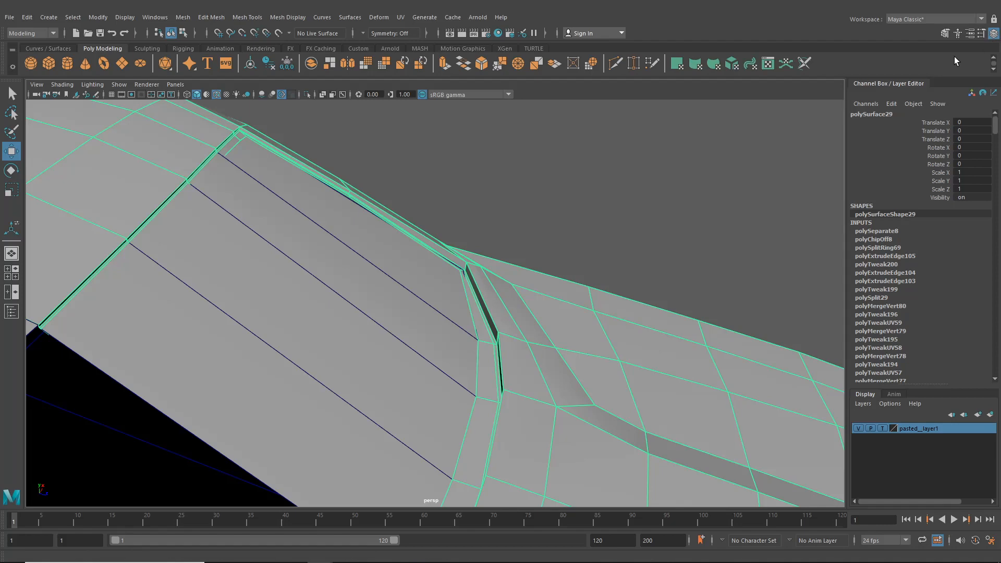
pyautogui.click(993, 34)
pyautogui.click(945, 33)
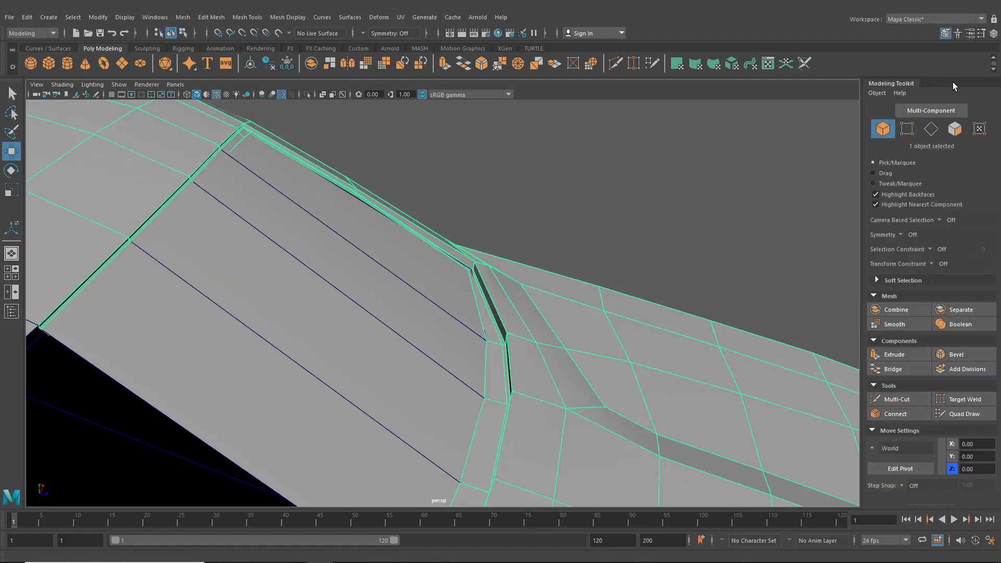
pyautogui.click(931, 264)
pyautogui.click(941, 275)
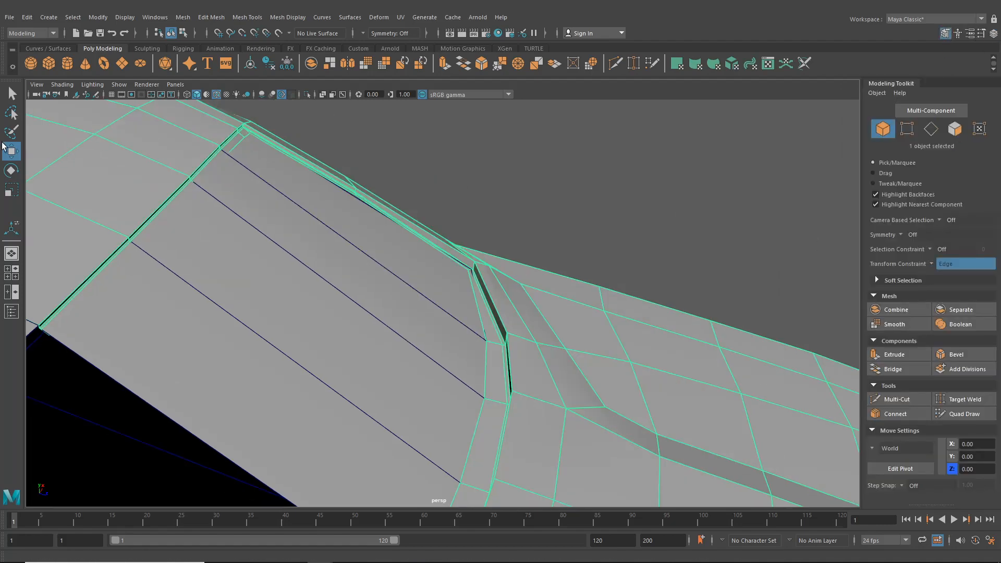
# Slide the hood strip's inner vertex at the centerline forward along its edge to about Z 1.26.
pyautogui.moveTo(553, 320); pyautogui.dragTo(504, 267, button='right')
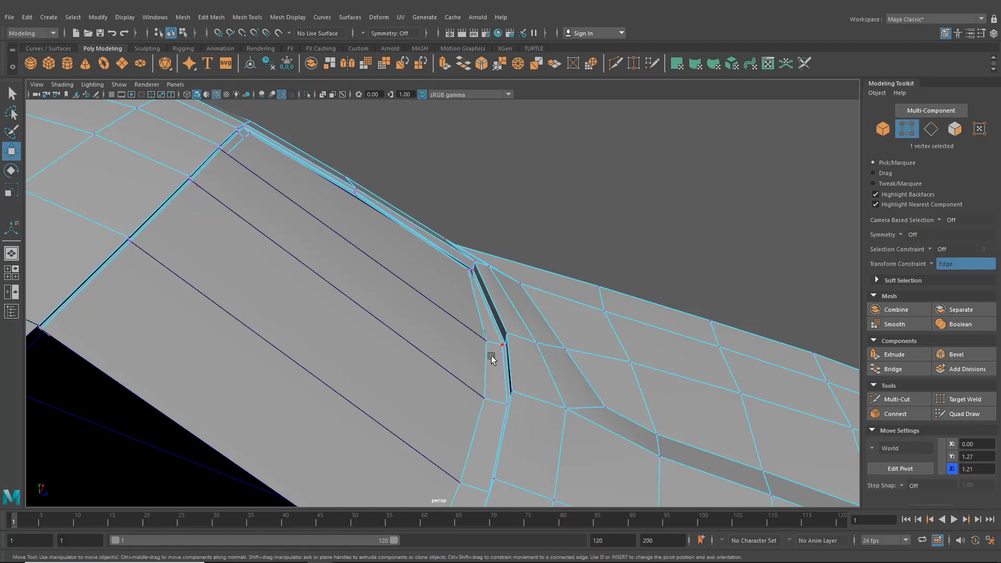
pyautogui.keyDown('alt'); pyautogui.moveTo(492, 357); pyautogui.dragTo(538, 230, button='middle'); pyautogui.keyUp('alt')
pyautogui.keyDown('alt'); pyautogui.moveTo(503, 391); pyautogui.dragTo(546, 306, button='middle'); pyautogui.keyUp('alt')
pyautogui.keyDown('alt'); pyautogui.moveTo(547, 306); pyautogui.dragTo(561, 385); pyautogui.keyUp('alt')
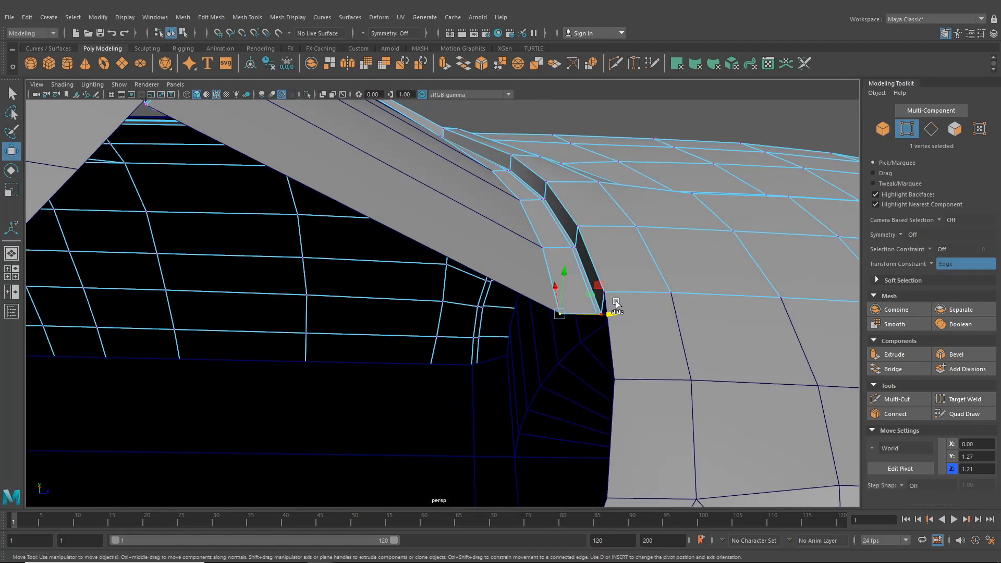
pyautogui.click(640, 244)
pyautogui.moveTo(628, 315); pyautogui.dragTo(618, 318)
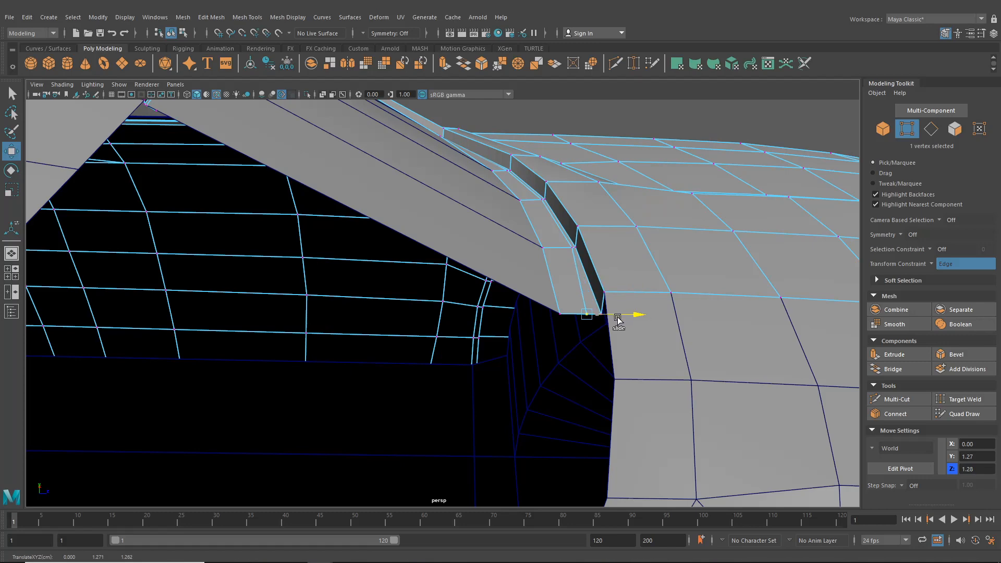
# Using the side view blueprint as reference, slide the strip's centerline vertex along its edge to about Z 1.25.
pyautogui.click(15, 273)
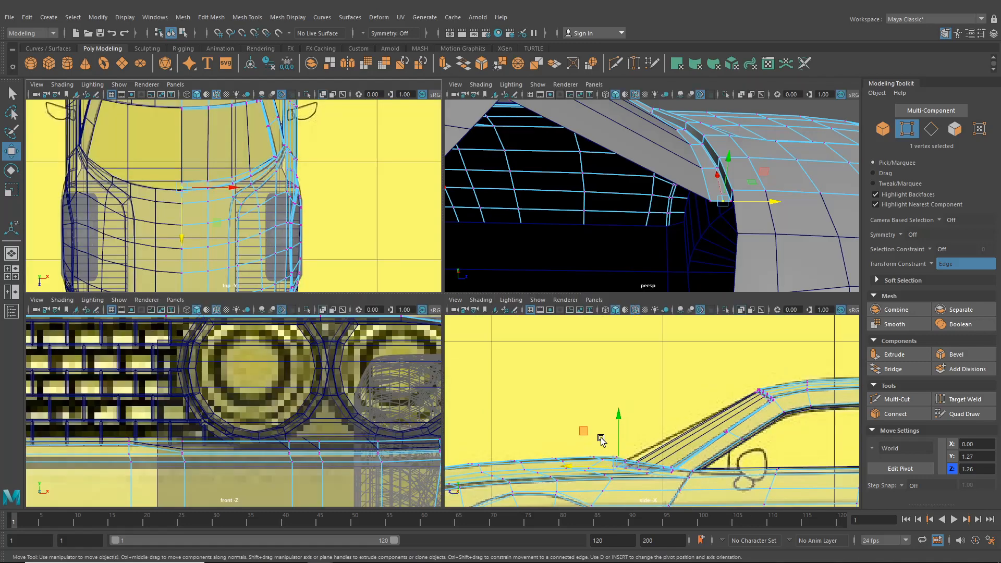
pyautogui.scroll(4, 606, 386)
pyautogui.keyDown('alt'); pyautogui.moveTo(621, 458); pyautogui.dragTo(640, 384, button='middle'); pyautogui.keyUp('alt')
pyautogui.scroll(3, 640, 384)
pyautogui.scroll(-10, 521, 448)
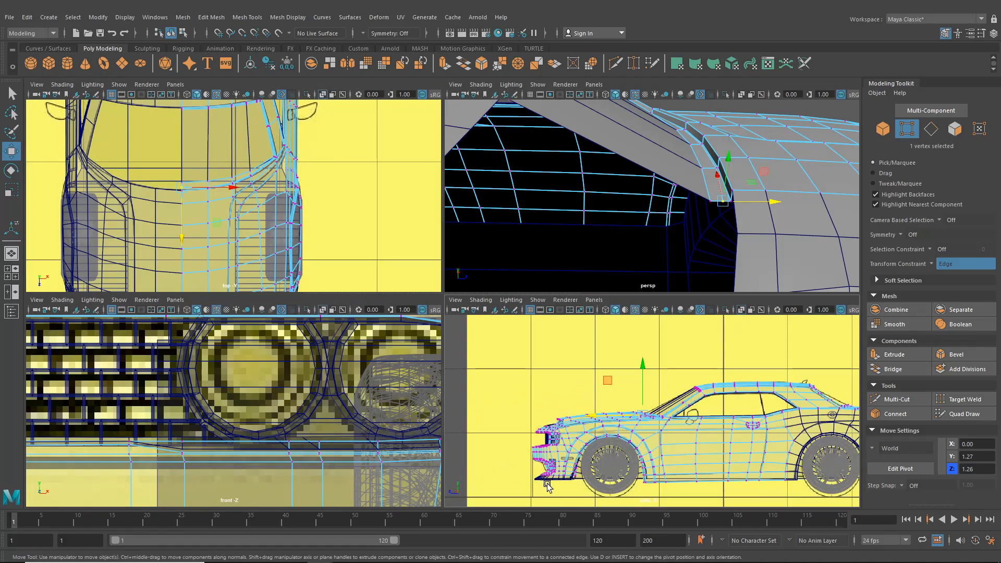
pyautogui.scroll(5, 568, 446)
pyautogui.scroll(-8, 568, 447)
pyautogui.scroll(9, 640, 438)
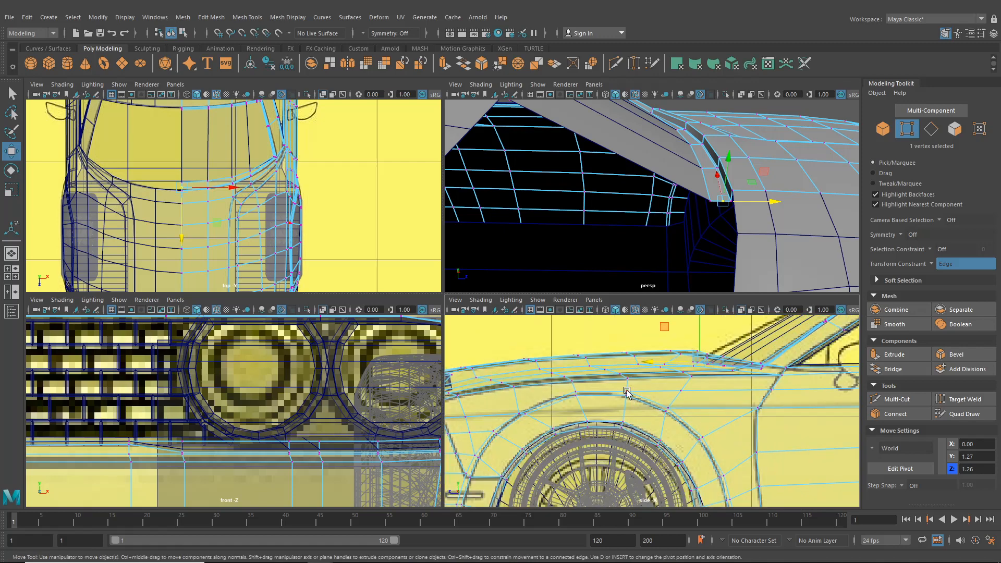
pyautogui.scroll(5, 640, 439)
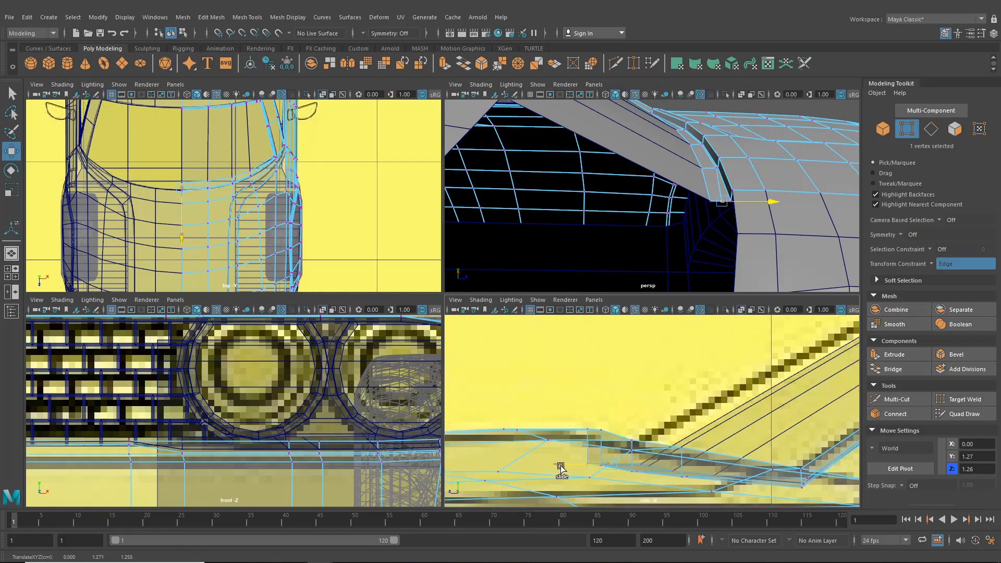
pyautogui.moveTo(561, 468); pyautogui.dragTo(562, 465)
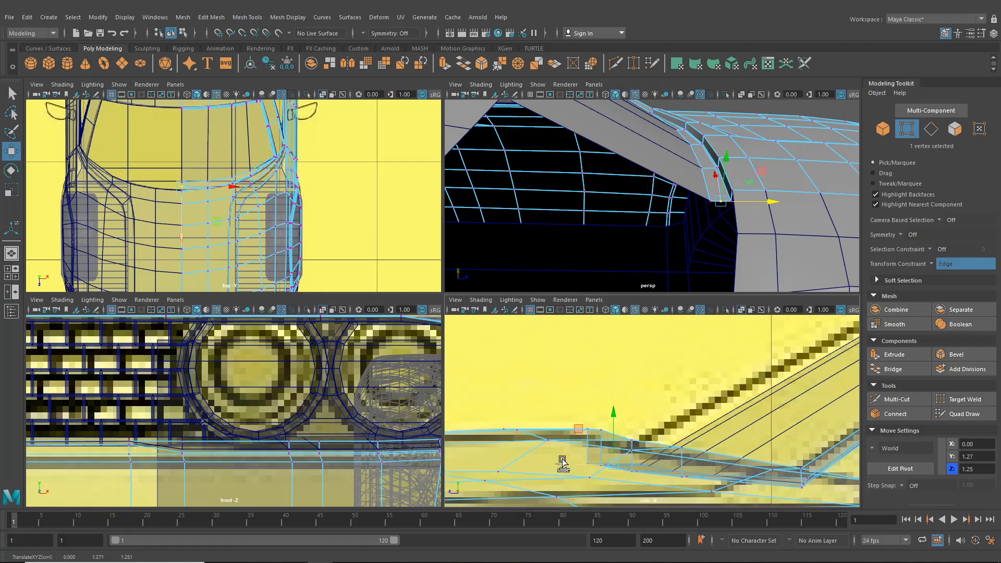
# Slide the strip's inner vertices farther out from the centerline along their edges to narrow the strip evenly.
pyautogui.moveTo(708, 221)
pyautogui.keyDown('alt'); pyautogui.mouseDown()
pyautogui.moveTo(649, 247)
pyautogui.moveTo(718, 203)
pyautogui.mouseUp(); pyautogui.keyUp('alt')
pyautogui.keyDown('alt'); pyautogui.moveTo(718, 204); pyautogui.dragTo(681, 215, button='middle'); pyautogui.keyUp('alt')
pyautogui.scroll(5, 681, 216)
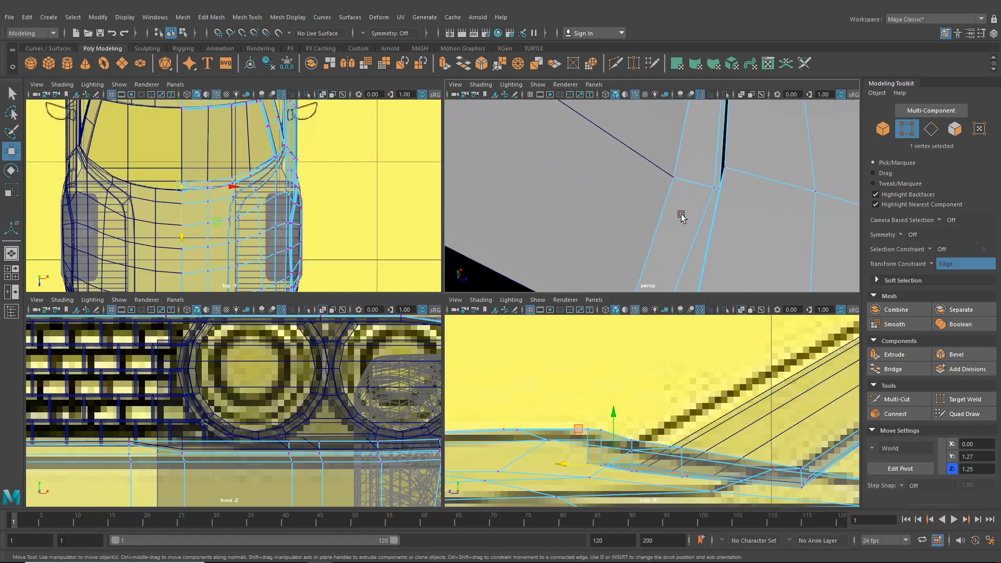
pyautogui.click(716, 177)
pyautogui.scroll(-3, 717, 197)
pyautogui.moveTo(736, 198); pyautogui.dragTo(710, 207)
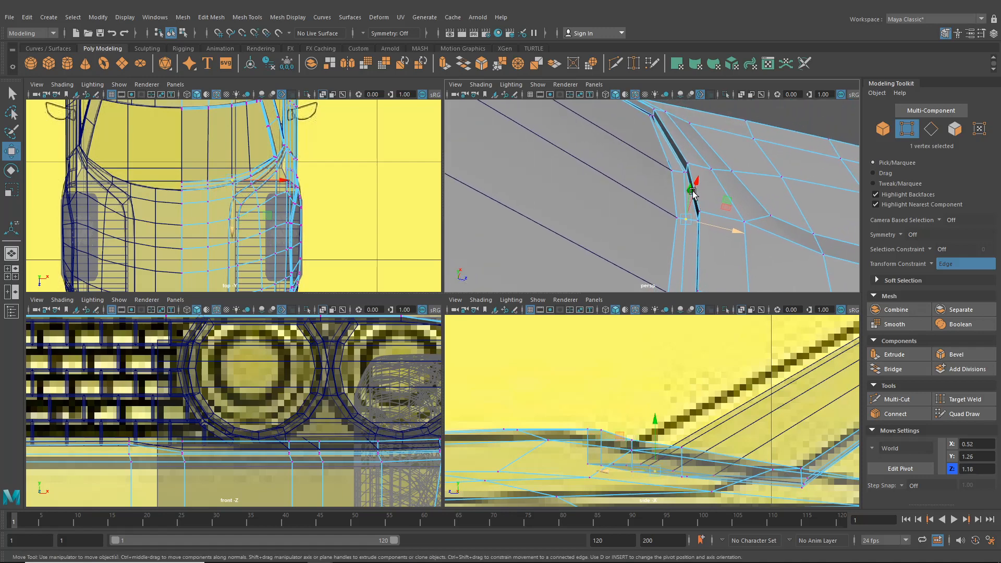
pyautogui.moveTo(682, 175); pyautogui.dragTo(693, 198)
pyautogui.scroll(-6, 718, 181)
# Leave the body's vertex editing and select a vertex on the separate windshield panel.
pyautogui.click(172, 33)
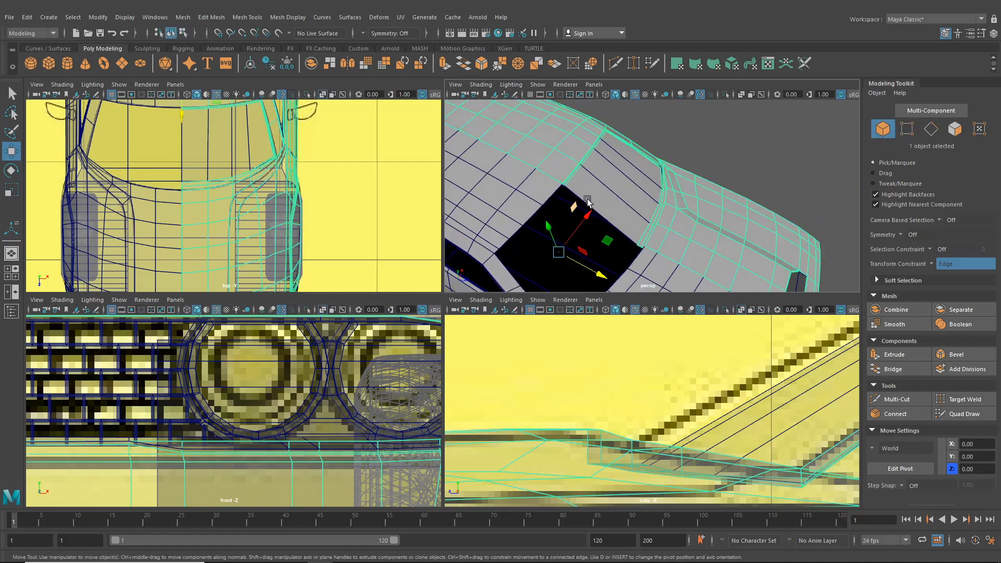
pyautogui.click(609, 181)
pyautogui.moveTo(614, 179); pyautogui.dragTo(567, 178, button='right')
pyautogui.click(661, 167)
pyautogui.click(945, 33)
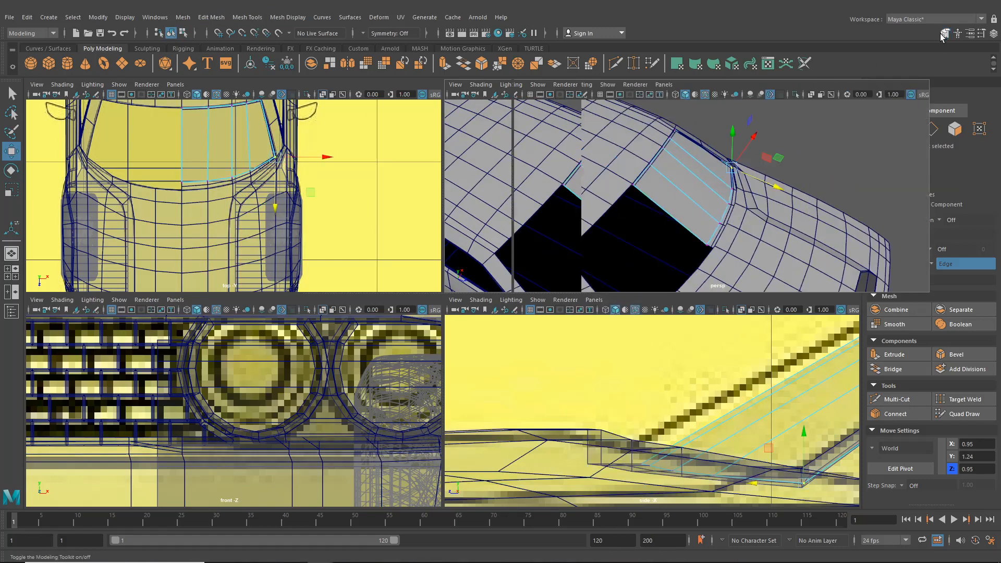
# With the transform constraint off, snap the windshield panel's lower centerline vertex to the strip's moved inner vertex.
pyautogui.press('space')
pyautogui.keyDown('alt'); pyautogui.moveTo(693, 208); pyautogui.dragTo(424, 235); pyautogui.keyUp('alt')
pyautogui.keyDown('alt'); pyautogui.moveTo(425, 234); pyautogui.dragTo(589, 317, button='middle'); pyautogui.keyUp('alt')
pyautogui.scroll(4, 589, 317)
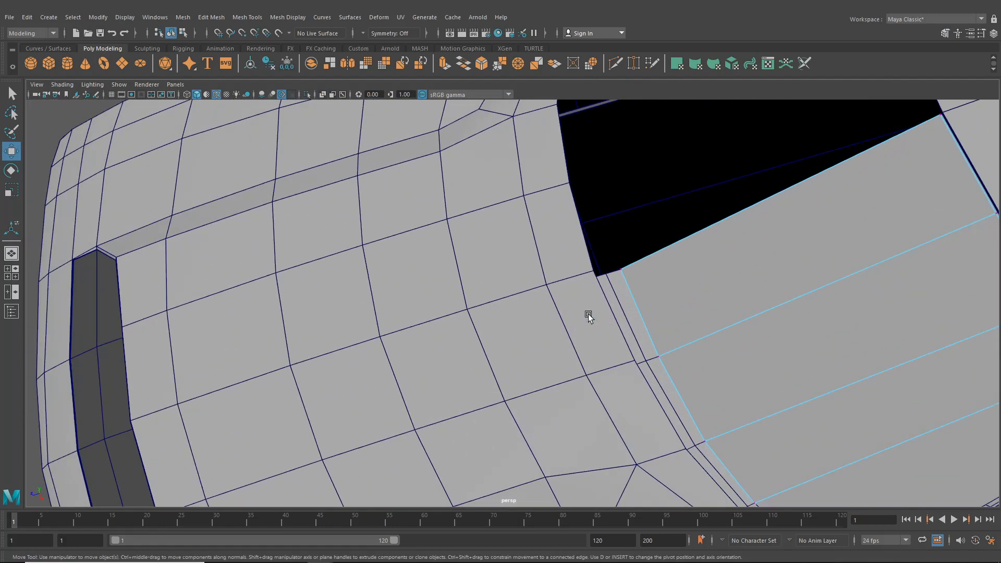
pyautogui.keyDown('alt'); pyautogui.moveTo(589, 318); pyautogui.dragTo(598, 302); pyautogui.keyUp('alt')
pyautogui.keyDown('alt'); pyautogui.moveTo(598, 302); pyautogui.dragTo(514, 266, button='middle'); pyautogui.keyUp('alt')
pyautogui.press('v')
pyautogui.moveTo(556, 281); pyautogui.dragTo(523, 277)
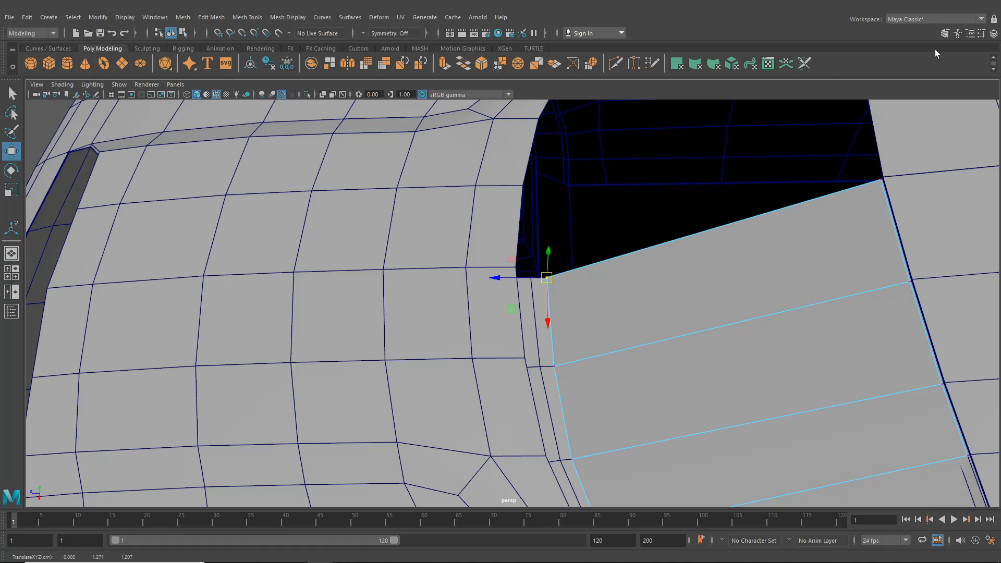
pyautogui.click(944, 33)
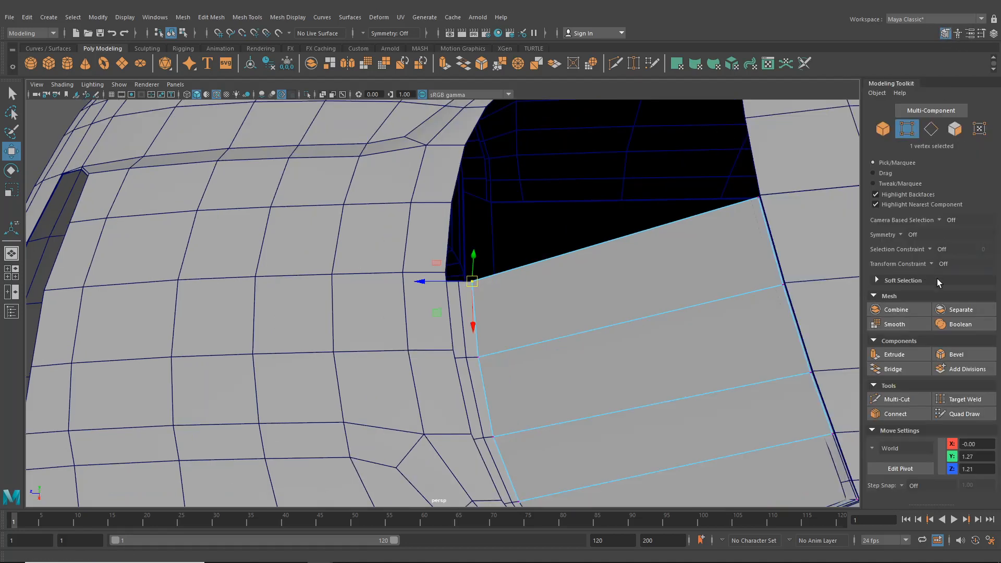
pyautogui.scroll(7, 480, 294)
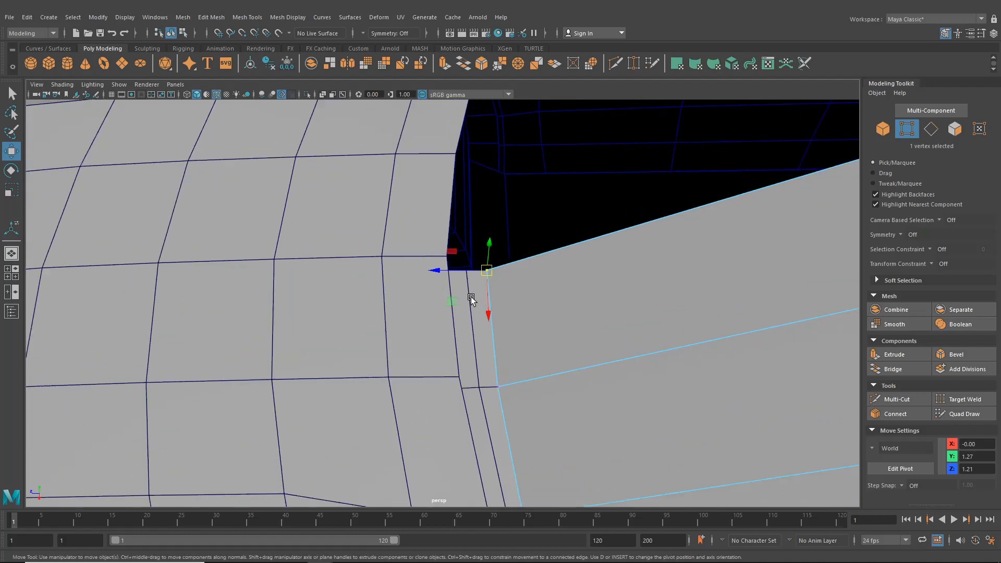
pyautogui.press('v')
pyautogui.moveTo(506, 255); pyautogui.dragTo(472, 259)
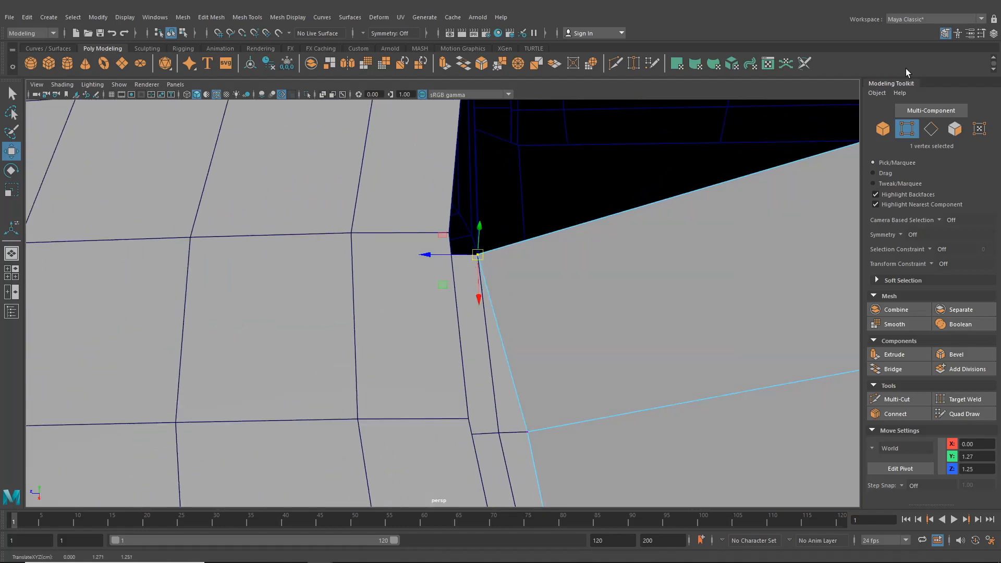
# Snap the windshield panel's remaining lower vertices to the matching inner vertices of the hood strip.
pyautogui.click(945, 33)
pyautogui.keyDown('alt'); pyautogui.moveTo(818, 195); pyautogui.dragTo(472, 266); pyautogui.keyUp('alt')
pyautogui.press('v')
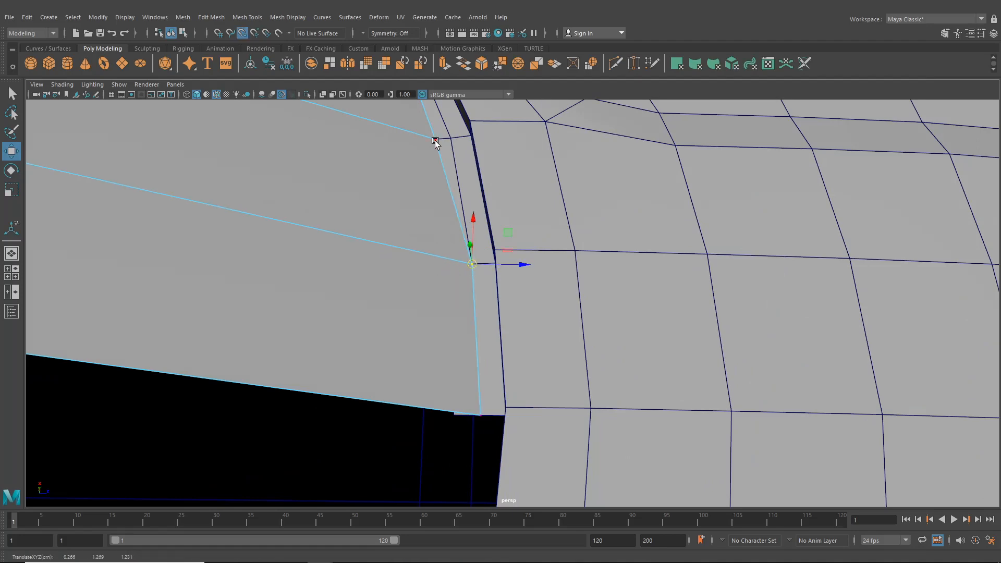
pyautogui.moveTo(423, 129); pyautogui.dragTo(430, 285)
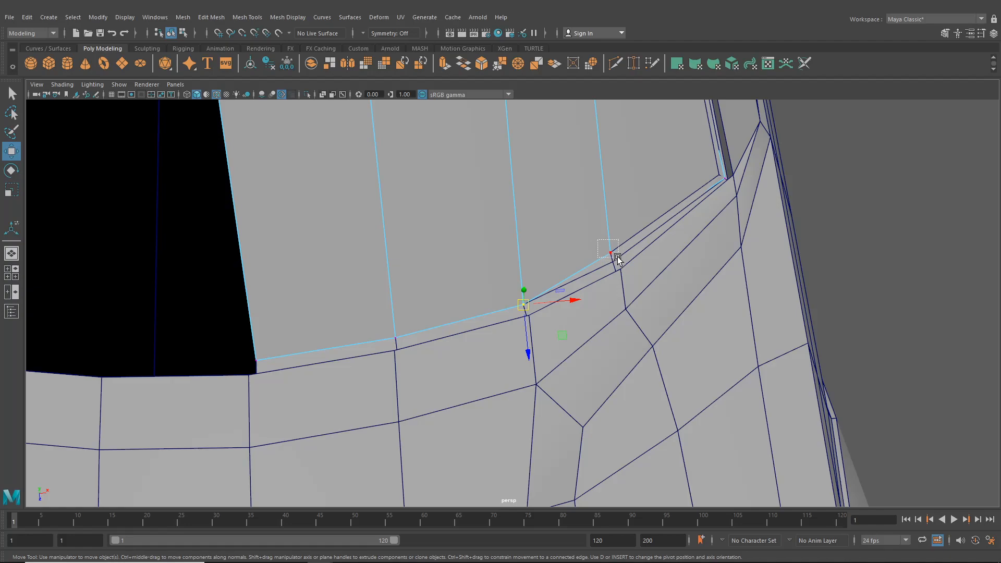
pyautogui.press('v')
pyautogui.moveTo(617, 256); pyautogui.dragTo(478, 210)
# Compare the windshield panel's slope and upper edge with the blueprint in the side view.
pyautogui.scroll(-5, 610, 265)
pyautogui.press('space')
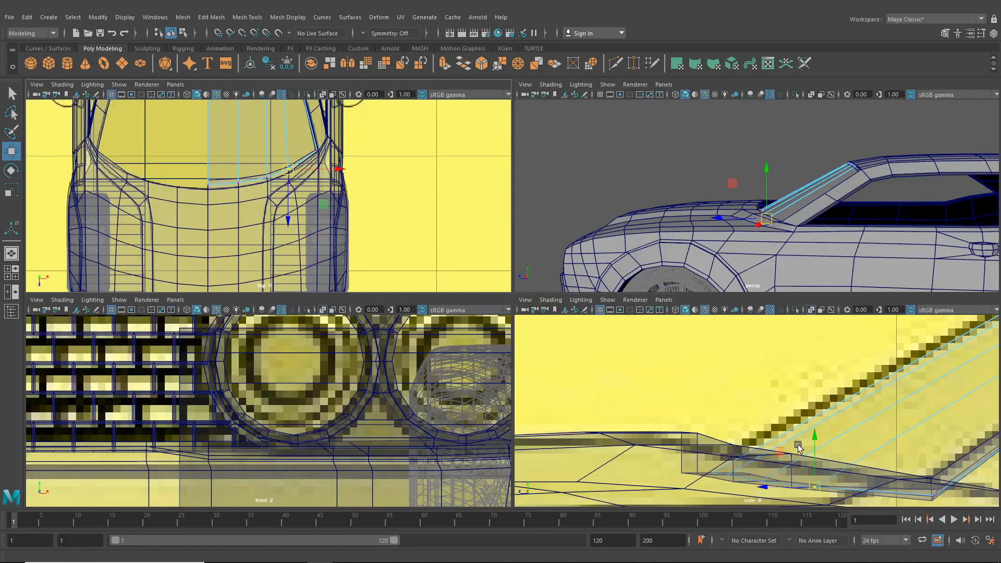
pyautogui.press('space')
pyautogui.scroll(-8, 773, 407)
pyautogui.scroll(4, 539, 352)
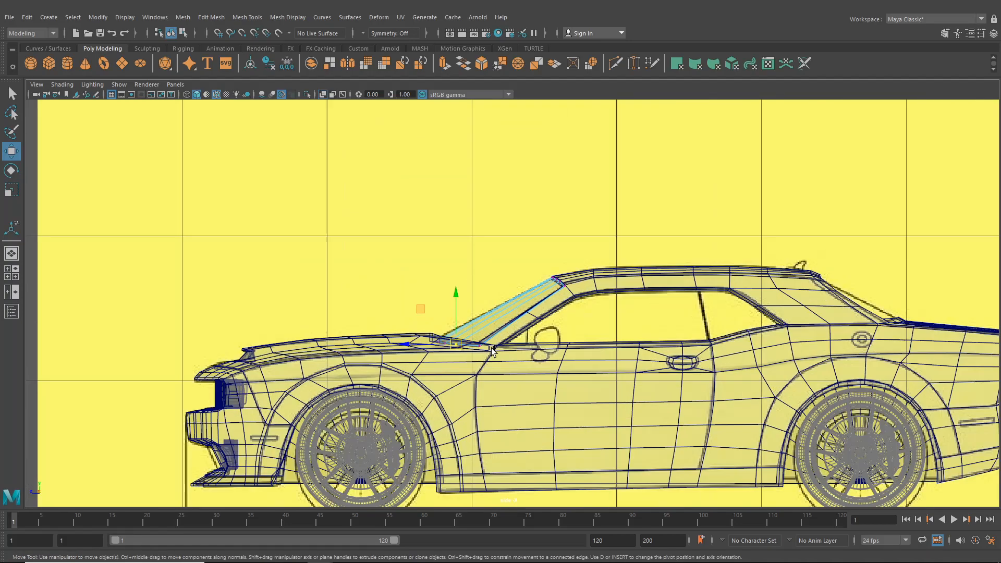
pyautogui.scroll(10, 493, 344)
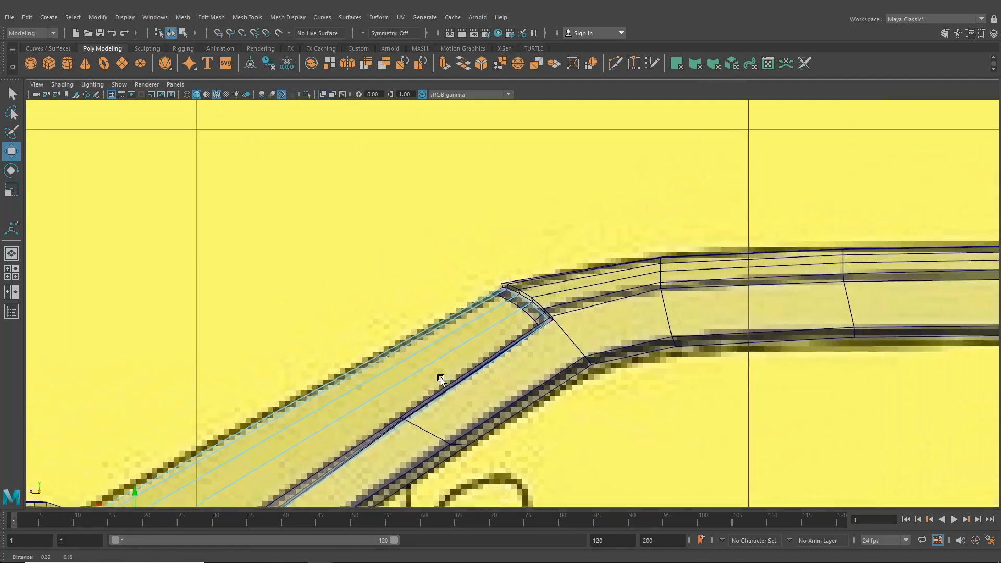
pyautogui.scroll(3, 440, 379)
pyautogui.scroll(-2, 544, 278)
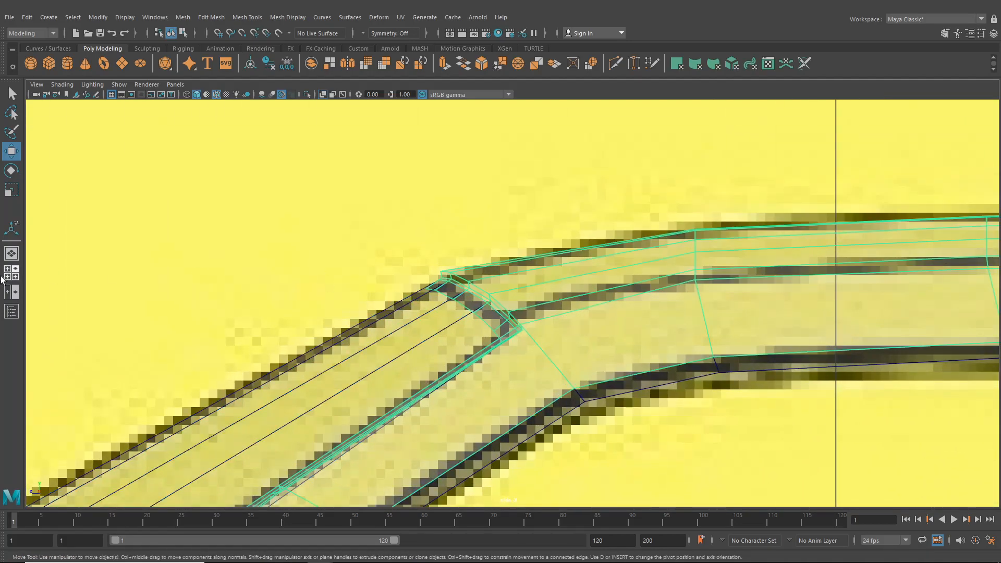
# Examine from several angles how the windshield panel's upper edge meets the roof and the A-pillar.
pyautogui.click(13, 254)
pyautogui.keyDown('alt'); pyautogui.moveTo(633, 273); pyautogui.dragTo(670, 275); pyautogui.keyUp('alt')
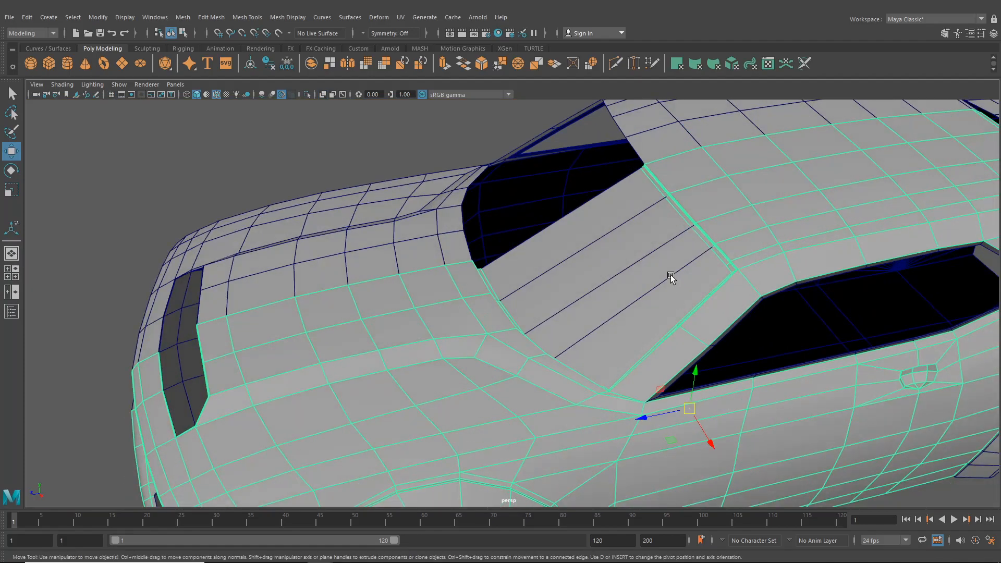
pyautogui.scroll(4, 670, 274)
pyautogui.keyDown('alt'); pyautogui.moveTo(670, 274); pyautogui.dragTo(598, 343, button='middle'); pyautogui.keyUp('alt')
pyautogui.keyDown('alt'); pyautogui.moveTo(605, 348); pyautogui.dragTo(430, 259); pyautogui.keyUp('alt')
pyautogui.click(729, 235)
pyautogui.keyDown('alt'); pyautogui.moveTo(643, 315); pyautogui.dragTo(558, 349, button='middle'); pyautogui.keyUp('alt')
pyautogui.scroll(3, 559, 349)
pyautogui.scroll(-5, 559, 349)
pyautogui.keyDown('alt'); pyautogui.moveTo(523, 342); pyautogui.dragTo(505, 339); pyautogui.keyUp('alt')
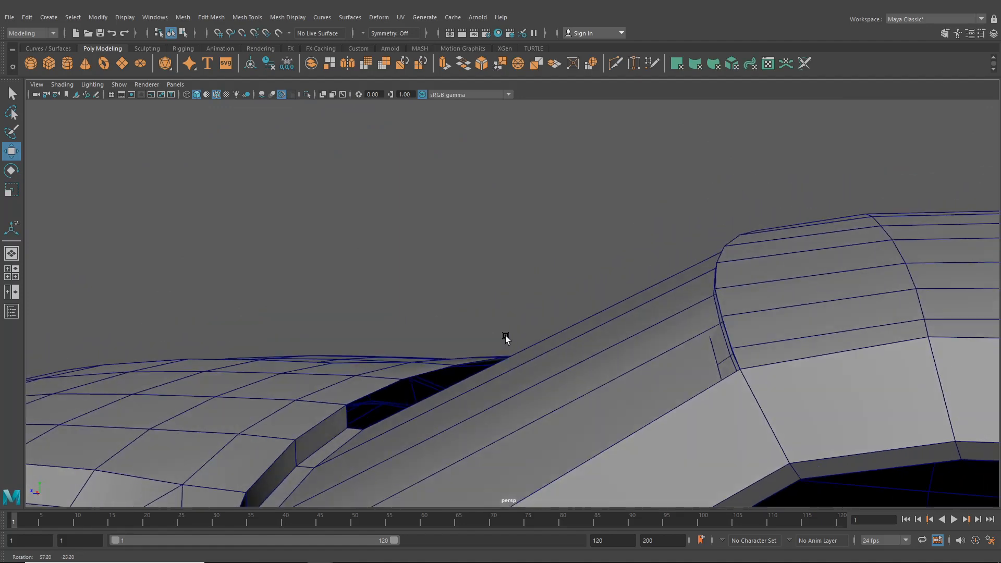
pyautogui.click(766, 313)
pyautogui.moveTo(715, 282); pyautogui.dragTo(701, 269, button='right')
pyautogui.keyDown('alt'); pyautogui.moveTo(695, 285); pyautogui.dragTo(703, 282); pyautogui.keyUp('alt')
pyautogui.click(172, 35)
pyautogui.click(448, 240)
pyautogui.scroll(-5, 542, 316)
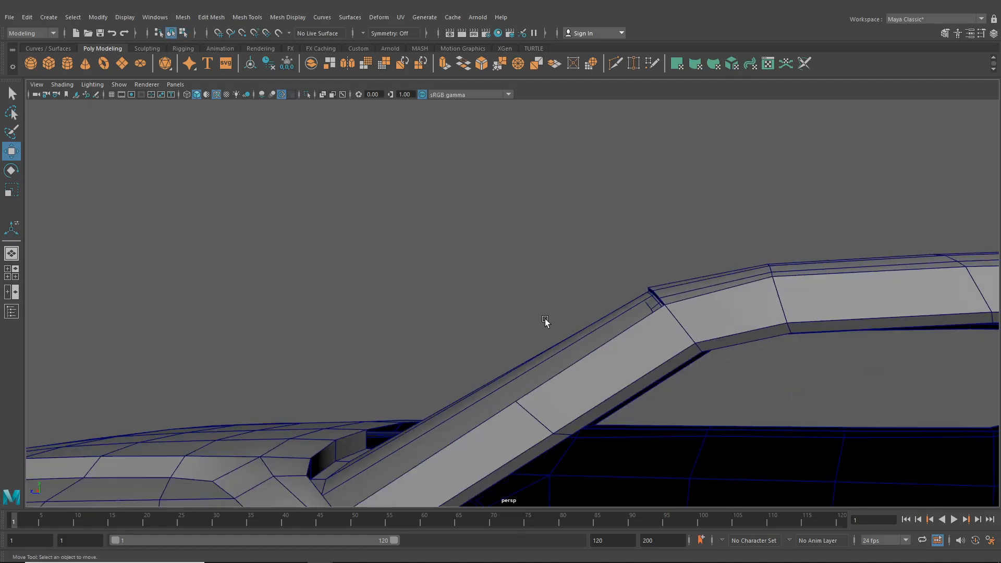
pyautogui.moveTo(544, 317)
pyautogui.keyDown('alt'); pyautogui.mouseDown()
pyautogui.moveTo(535, 348)
pyautogui.moveTo(542, 327)
pyautogui.mouseUp(); pyautogui.keyUp('alt')
# Select the windshield panel's upper-edge vertices and shift them slightly forward and vertically to fit the roof's front edge.
pyautogui.click(544, 324)
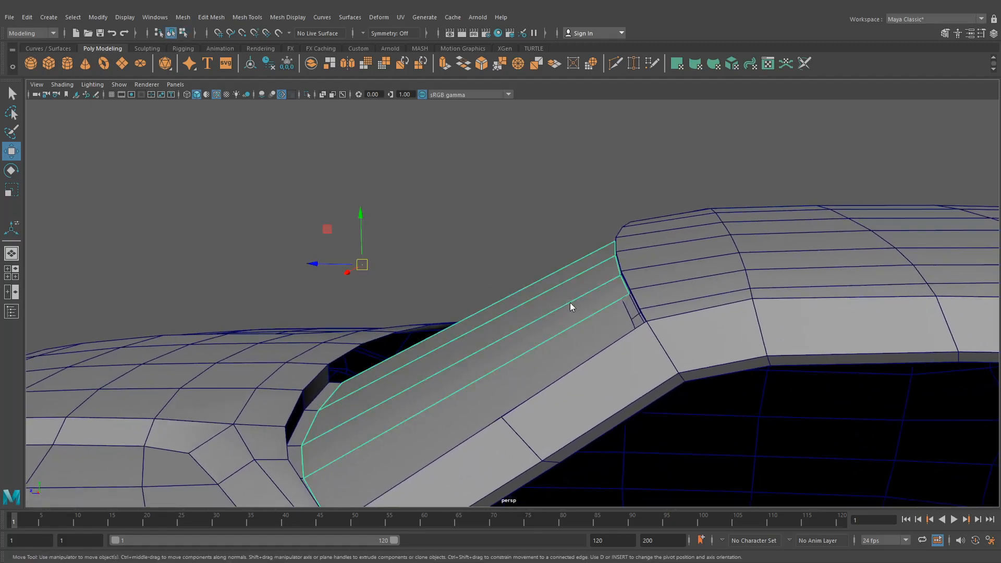
pyautogui.moveTo(569, 265); pyautogui.dragTo(521, 265, button='right')
pyautogui.moveTo(565, 207); pyautogui.dragTo(726, 391)
pyautogui.scroll(2, 651, 326)
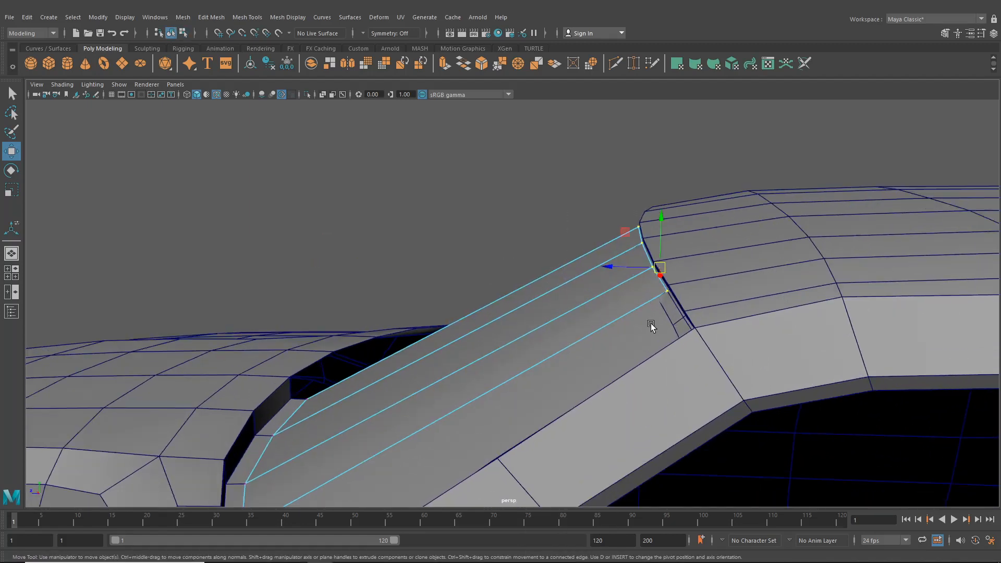
pyautogui.moveTo(616, 267); pyautogui.dragTo(614, 266)
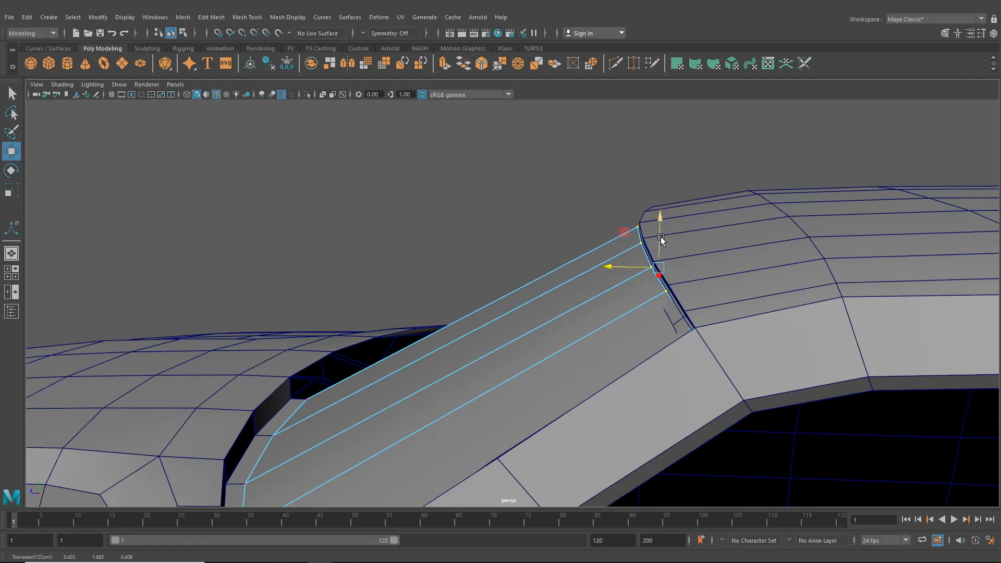
pyautogui.moveTo(659, 238); pyautogui.dragTo(721, 362)
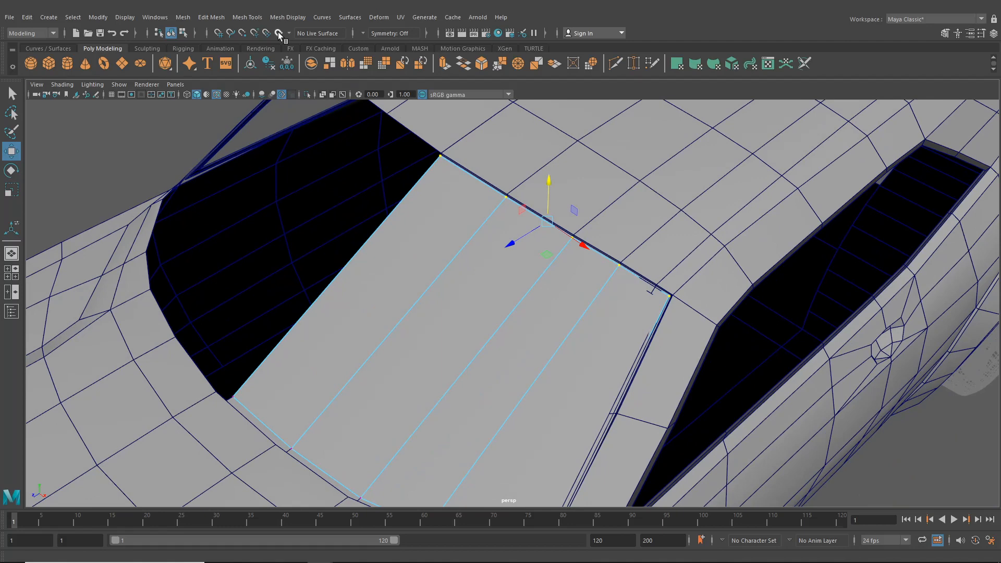
# Insert a lengthwise edge loop into the windshield panel's outermost strip, close to the A-pillar.
pyautogui.click(246, 17)
pyautogui.click(271, 93)
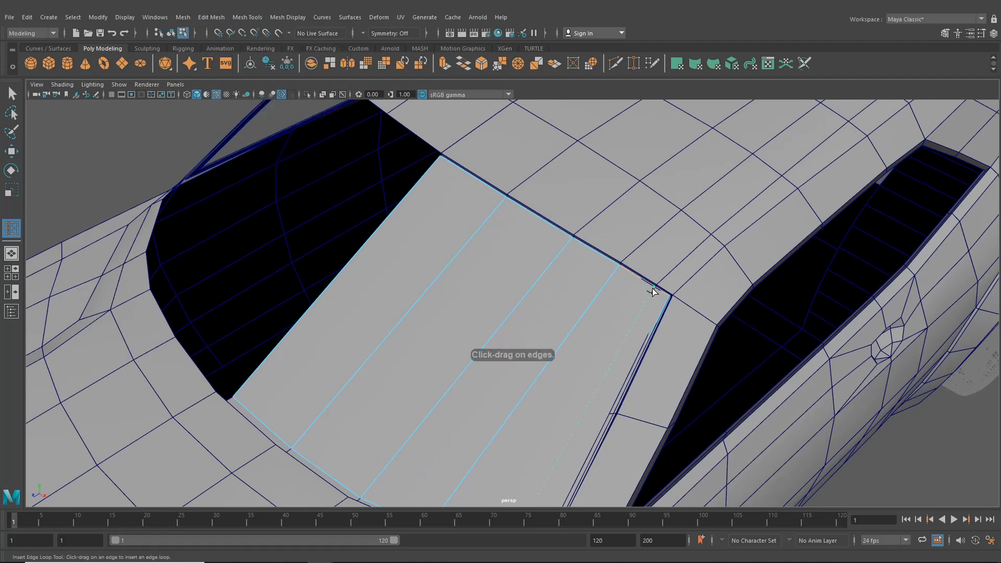
pyautogui.click(653, 289)
pyautogui.keyDown('alt'); pyautogui.moveTo(363, 297); pyautogui.dragTo(354, 231, button='middle'); pyautogui.keyUp('alt')
pyautogui.click(13, 152)
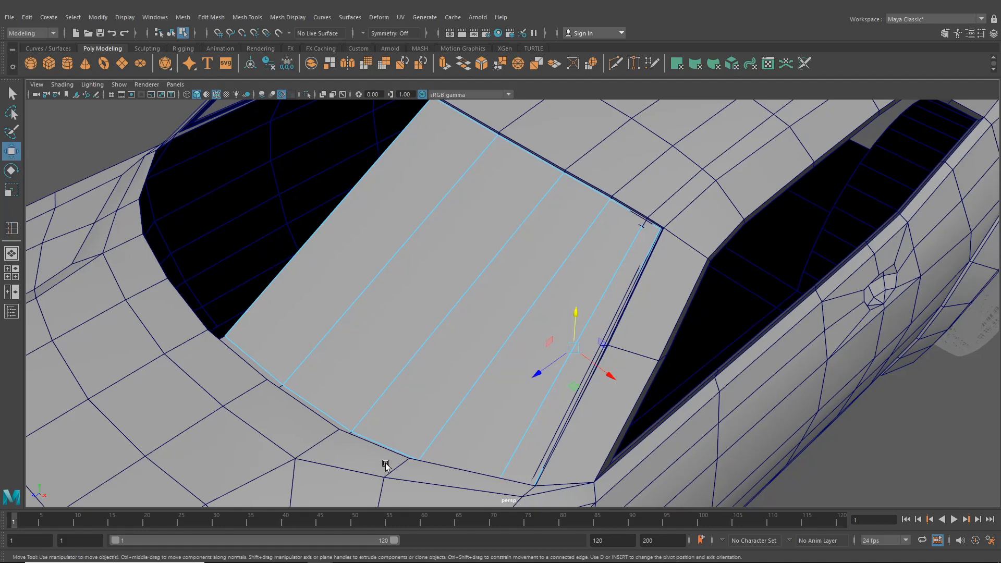
# Raise the new edge loop's upper vertex on the windshield panel to follow the roof's front edge.
pyautogui.keyDown('alt'); pyautogui.moveTo(474, 440); pyautogui.dragTo(462, 446, button='middle'); pyautogui.keyUp('alt')
pyautogui.keyDown('alt'); pyautogui.moveTo(463, 447); pyautogui.dragTo(570, 299, button='right'); pyautogui.keyUp('alt')
pyautogui.keyDown('alt'); pyautogui.moveTo(570, 299); pyautogui.dragTo(511, 321, button='middle'); pyautogui.keyUp('alt')
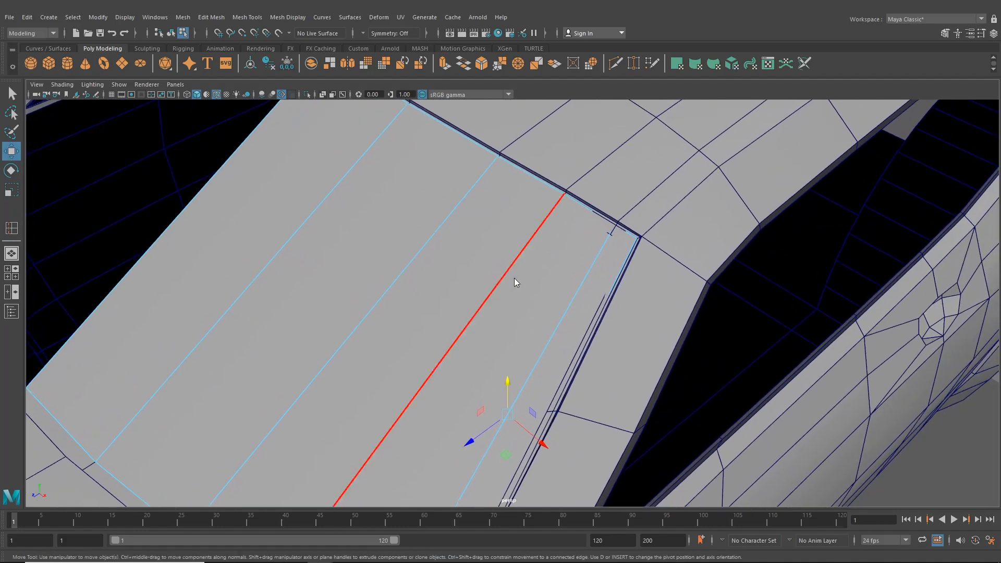
pyautogui.moveTo(515, 265); pyautogui.dragTo(471, 269, button='right')
pyautogui.moveTo(625, 229); pyautogui.dragTo(624, 184)
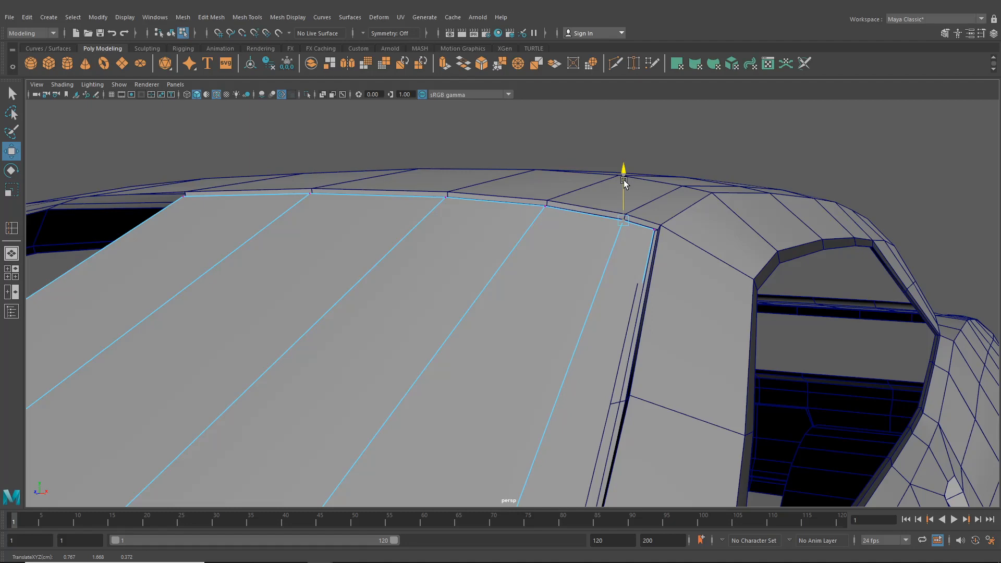
# Insert a crosswise edge loop through the middle of the windshield panel, level with the A-pillar's cross edge.
pyautogui.click(247, 17)
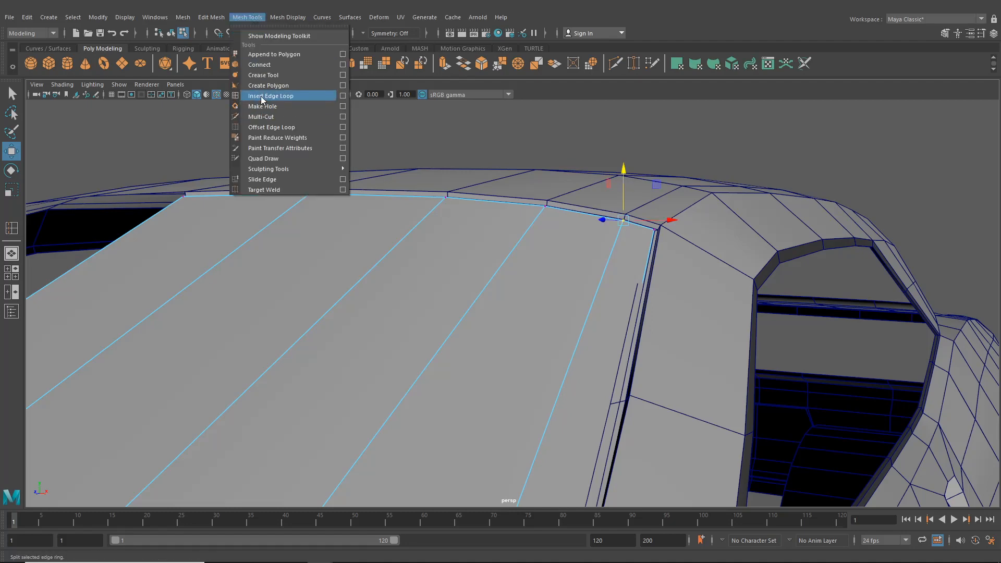
pyautogui.click(281, 96)
pyautogui.keyDown('alt'); pyautogui.moveTo(396, 292); pyautogui.dragTo(469, 402); pyautogui.keyUp('alt')
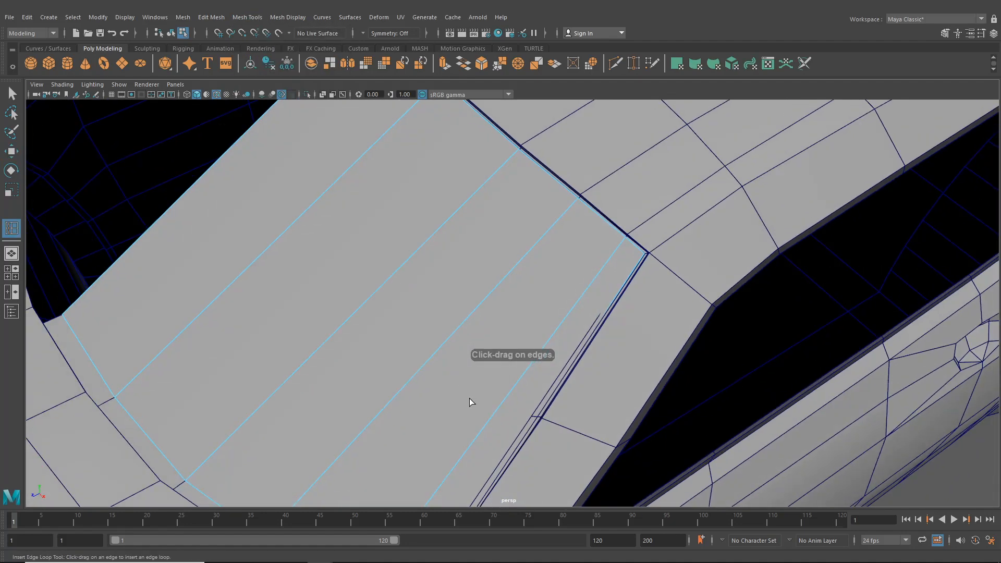
pyautogui.click(507, 404)
pyautogui.press('w')
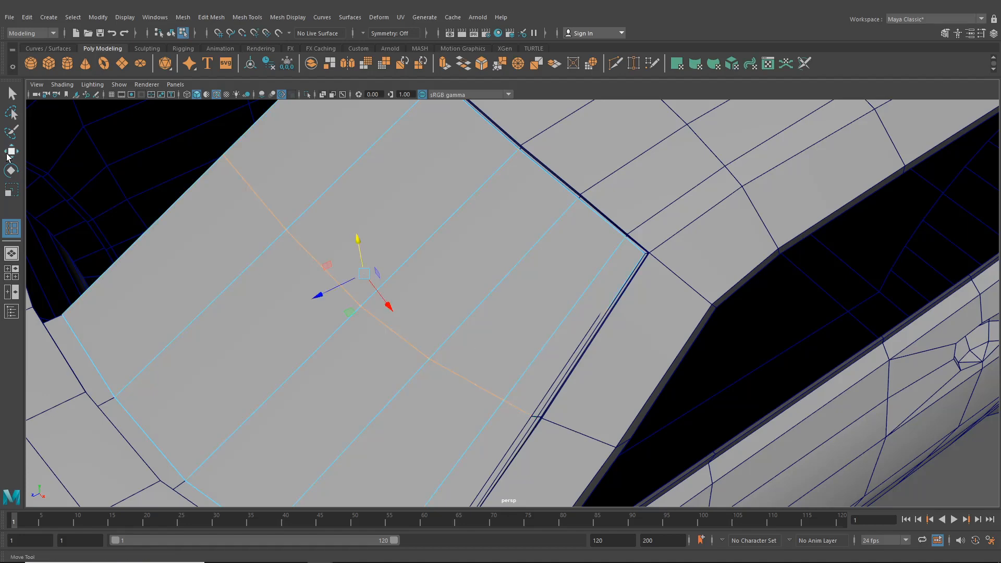
# Move the crosswise loop's outer end vertex to fit the inner edge of the A-pillar.
pyautogui.keyDown('alt'); pyautogui.moveTo(507, 404); pyautogui.dragTo(549, 357); pyautogui.keyUp('alt')
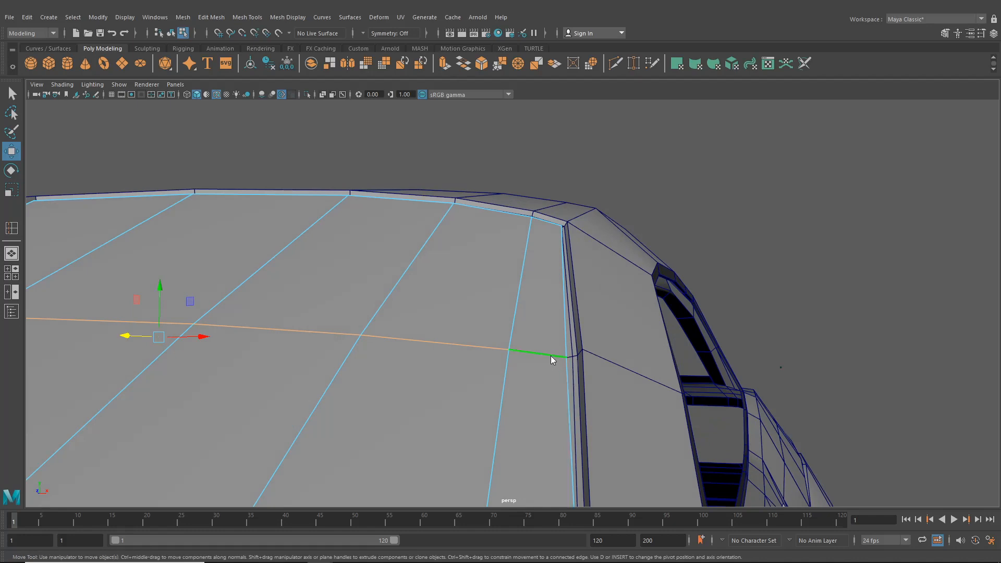
pyautogui.moveTo(551, 357); pyautogui.dragTo(504, 266, button='right')
pyautogui.moveTo(574, 365); pyautogui.dragTo(402, 397)
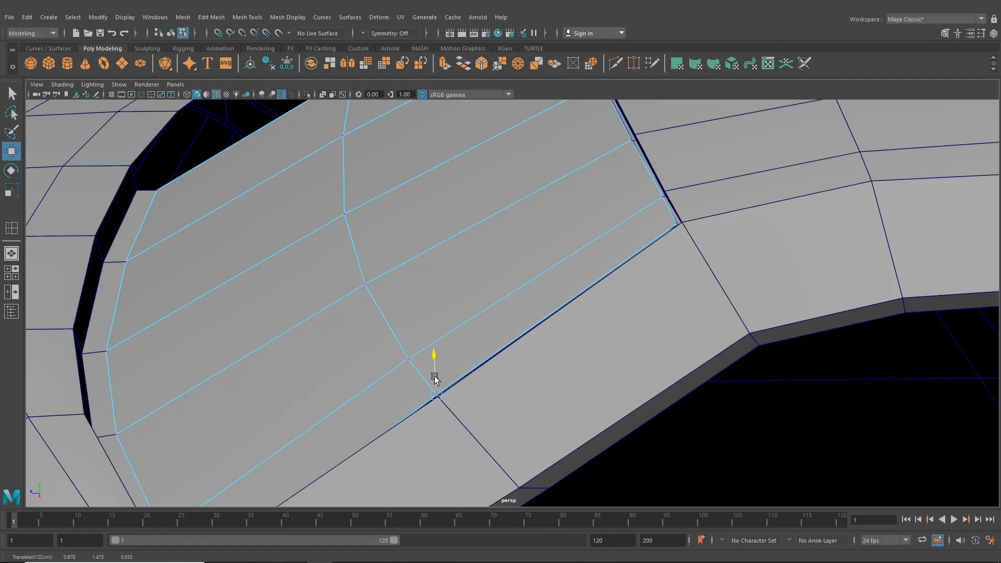
pyautogui.keyDown('alt'); pyautogui.moveTo(434, 379); pyautogui.dragTo(431, 353); pyautogui.keyUp('alt')
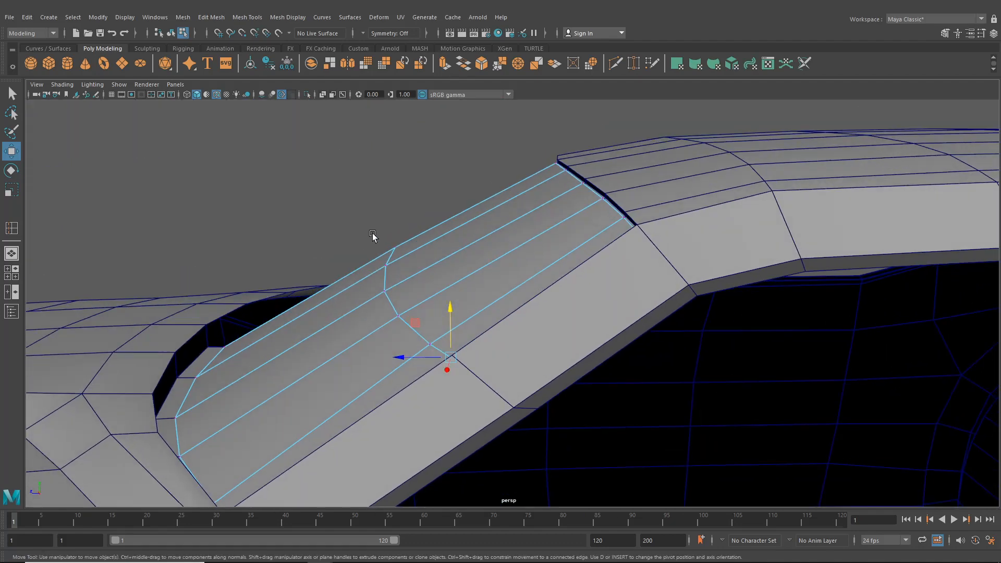
# Select the crosswise loop's vertices and shift them in the side view to match the blueprint's windshield line.
pyautogui.moveTo(371, 234); pyautogui.dragTo(444, 368)
pyautogui.scroll(-2, 101, 290)
pyautogui.press('space')
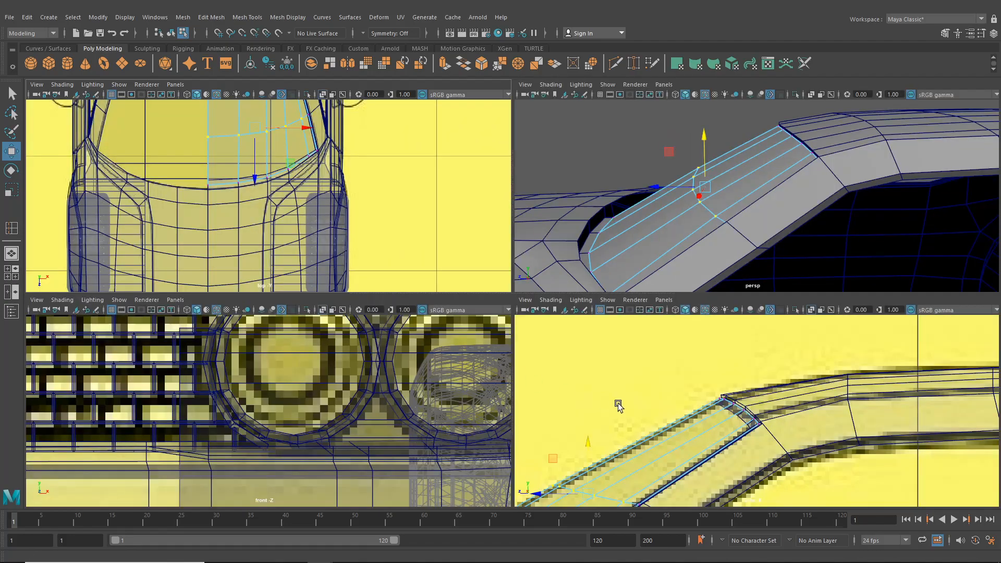
pyautogui.press('space')
pyautogui.scroll(-3, 621, 375)
pyautogui.scroll(8, 527, 362)
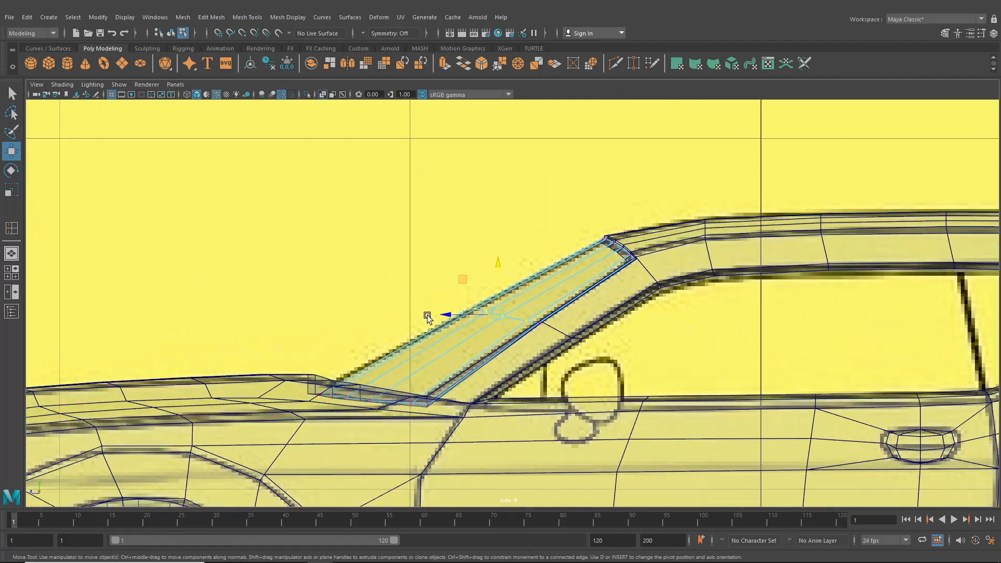
pyautogui.moveTo(438, 322); pyautogui.dragTo(439, 322)
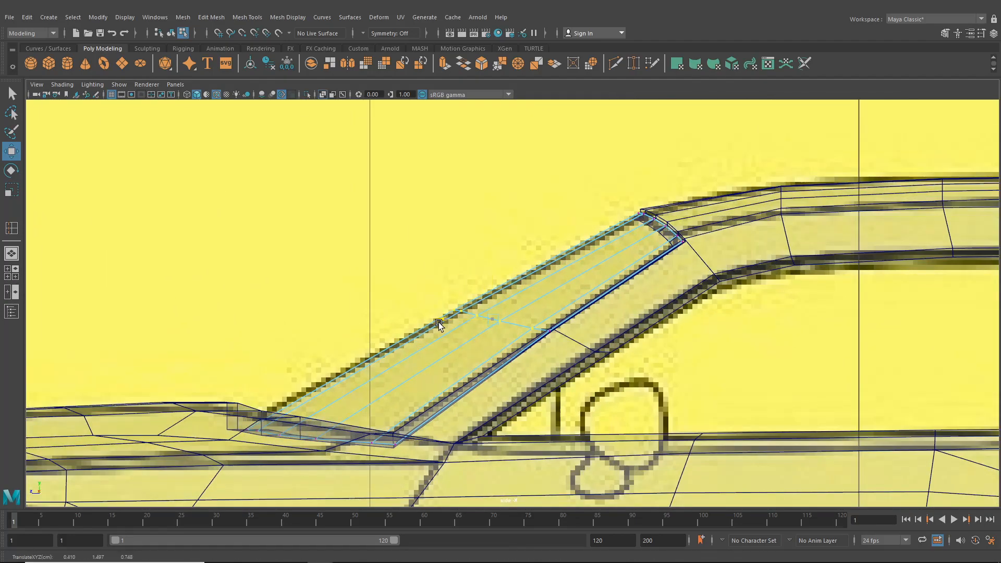
# Insert a second crosswise edge loop in the lower half of the windshield panel.
pyautogui.click(10, 228)
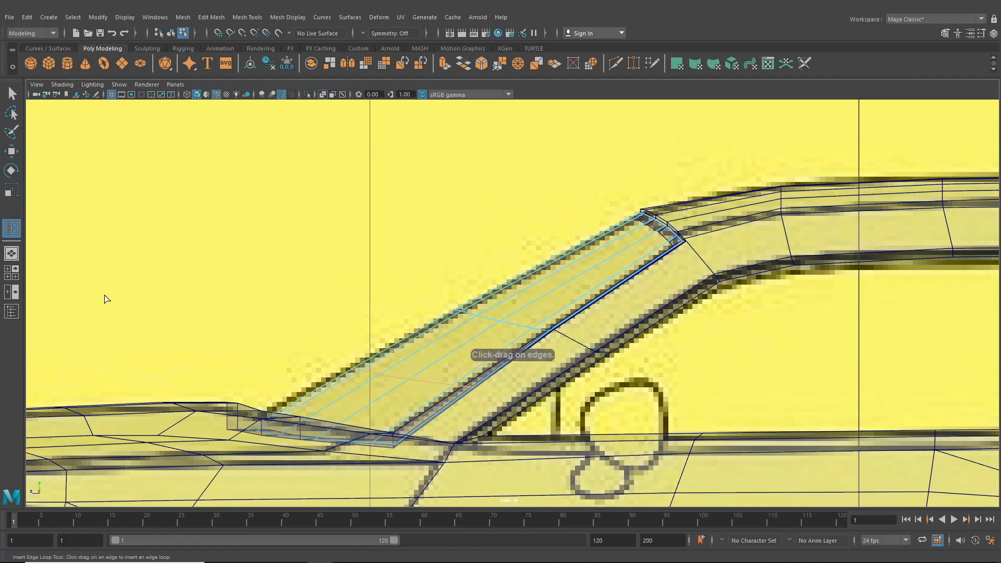
pyautogui.click(12, 253)
pyautogui.keyDown('alt'); pyautogui.moveTo(454, 333); pyautogui.dragTo(476, 331); pyautogui.keyUp('alt')
pyautogui.press('w')
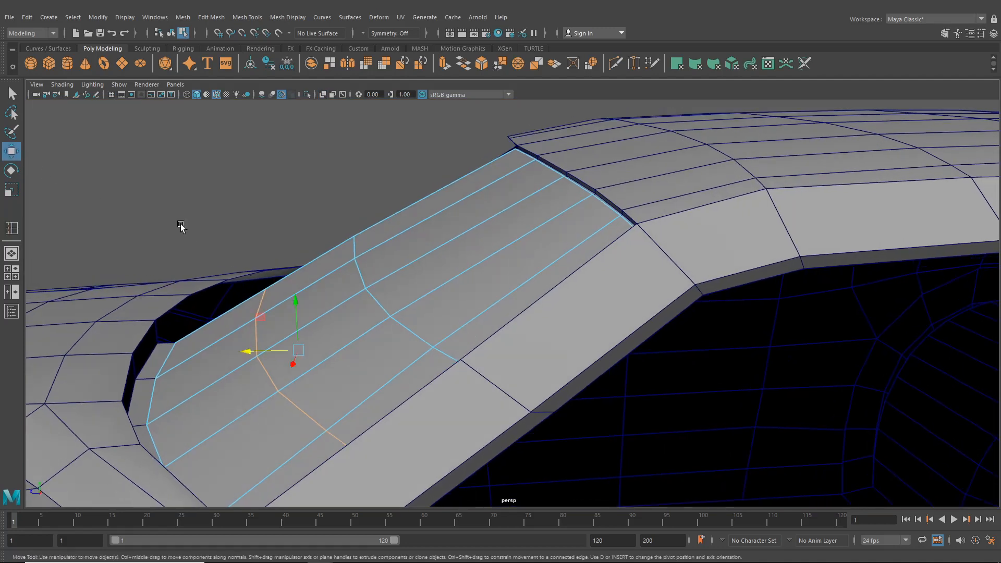
# Select the lower crosswise loop's vertices and shift them forward, leaving the outermost vertices out of the last adjustment.
pyautogui.moveTo(286, 265); pyautogui.dragTo(233, 256, button='right')
pyautogui.moveTo(211, 227); pyautogui.dragTo(383, 350)
pyautogui.keyDown('shift'); pyautogui.click(411, 415); pyautogui.keyUp('shift')
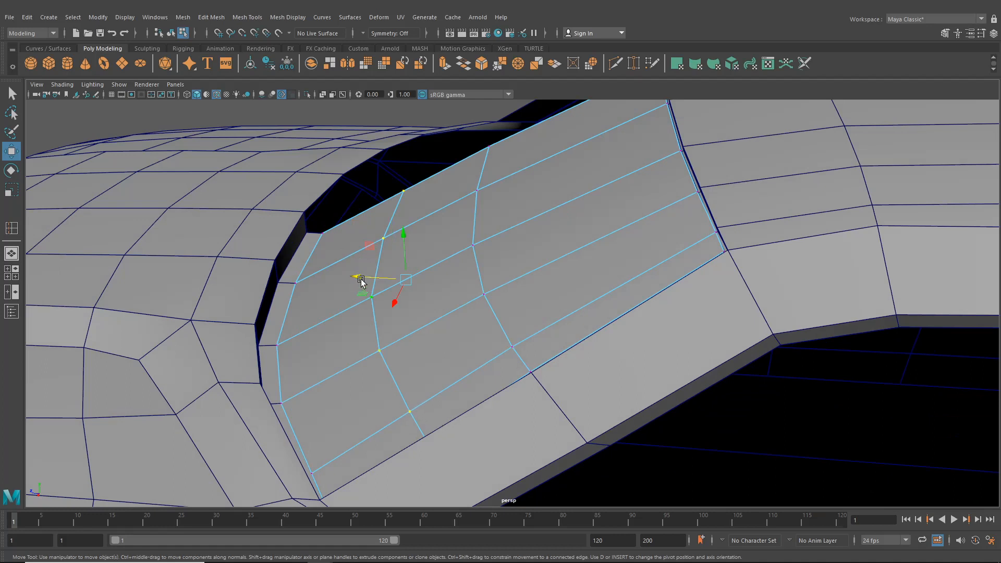
pyautogui.moveTo(360, 278); pyautogui.dragTo(359, 278)
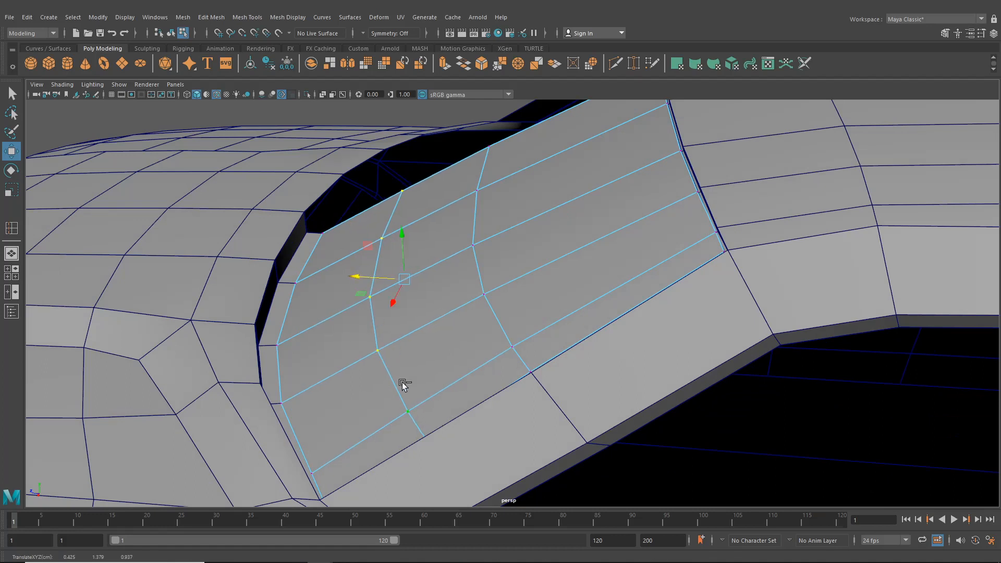
pyautogui.keyDown('ctrl'); pyautogui.click(407, 411); pyautogui.keyUp('ctrl')
pyautogui.moveTo(353, 255); pyautogui.dragTo(380, 253)
pyautogui.scroll(-3, 351, 258)
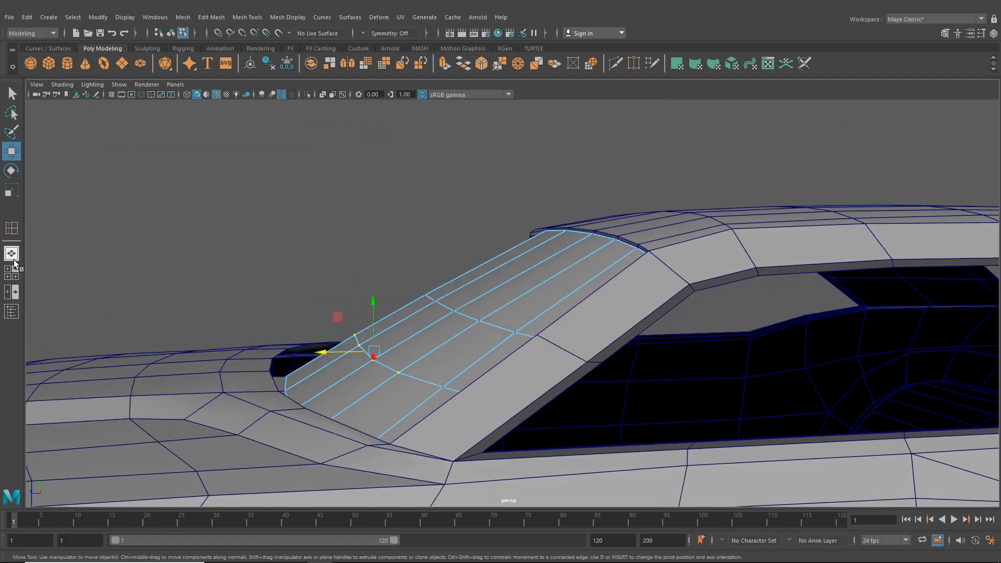
# Compare the windshield panel with the blueprint views, return to object mode and examine it on the whole car.
pyautogui.click(12, 272)
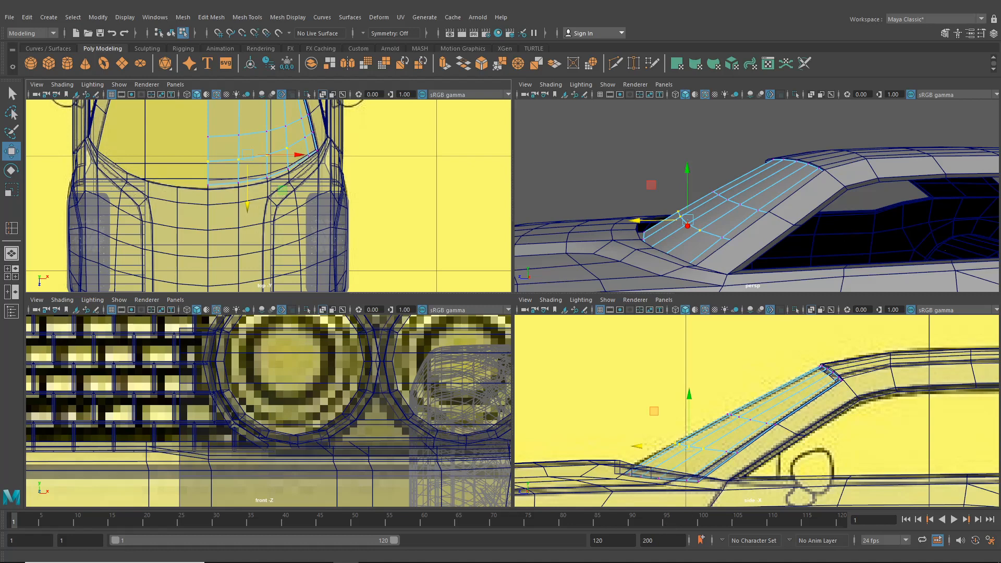
pyautogui.scroll(-3, 612, 145)
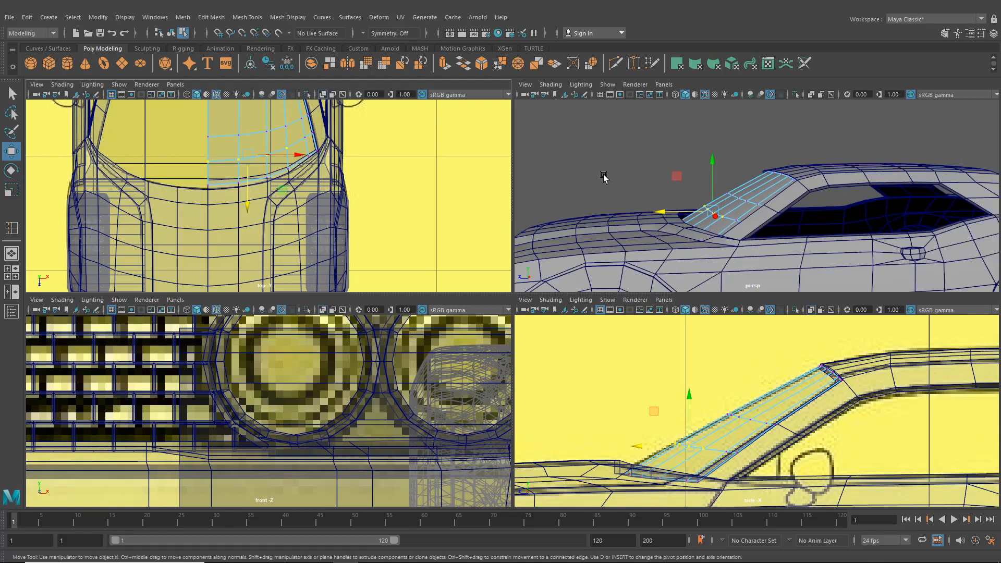
pyautogui.click(599, 142)
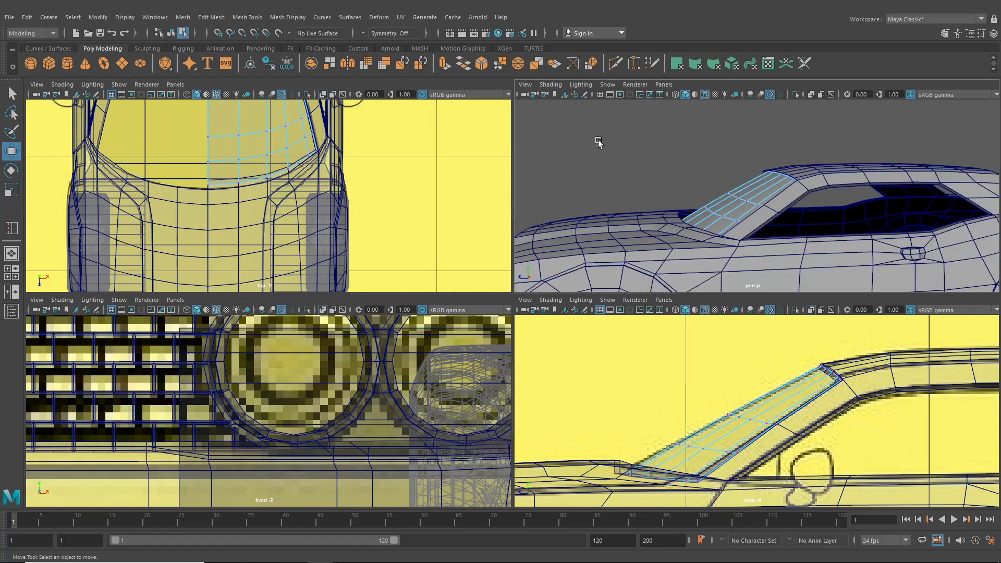
pyautogui.press('space')
pyautogui.keyDown('alt'); pyautogui.moveTo(613, 179); pyautogui.dragTo(574, 243); pyautogui.keyUp('alt')
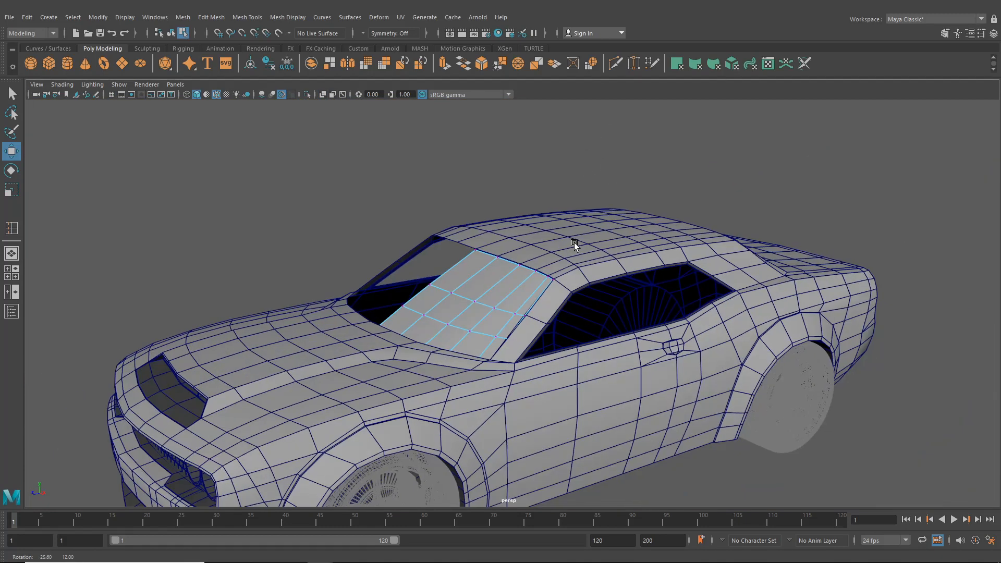
pyautogui.click(172, 33)
pyautogui.scroll(-5, 323, 237)
pyautogui.keyDown('alt'); pyautogui.moveTo(329, 242); pyautogui.dragTo(515, 135); pyautogui.keyUp('alt')
pyautogui.scroll(5, 457, 273)
pyautogui.scroll(-5, 373, 259)
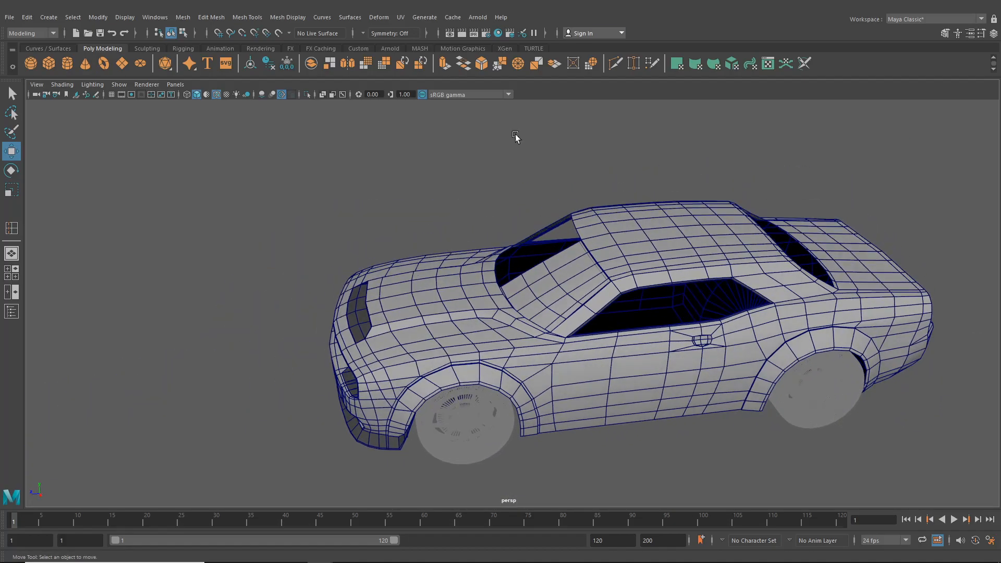
# Create a Blinn material in the Hypershade, darken its color and raise its transparency for the glass.
pyautogui.click(503, 33)
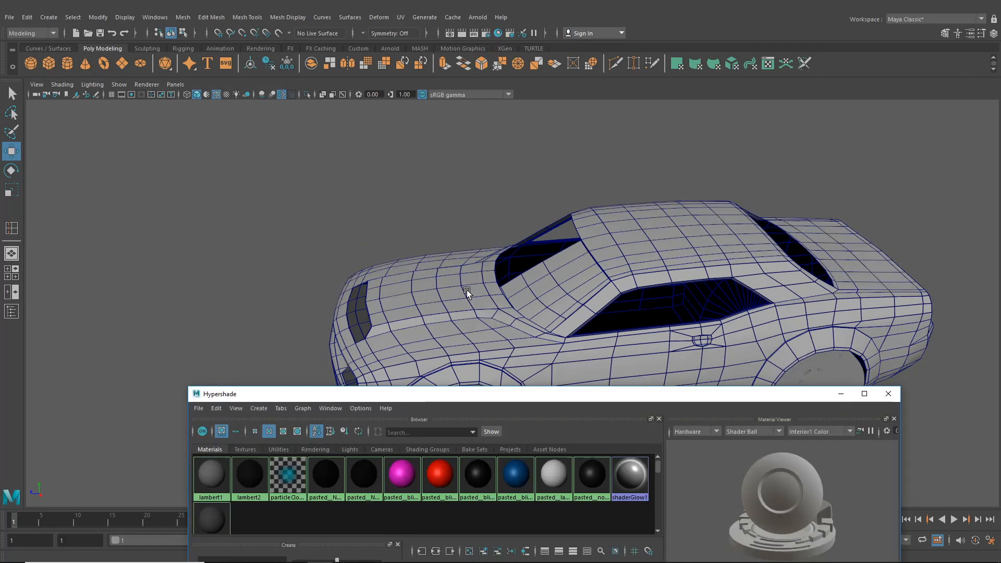
pyautogui.moveTo(461, 397); pyautogui.dragTo(379, 134)
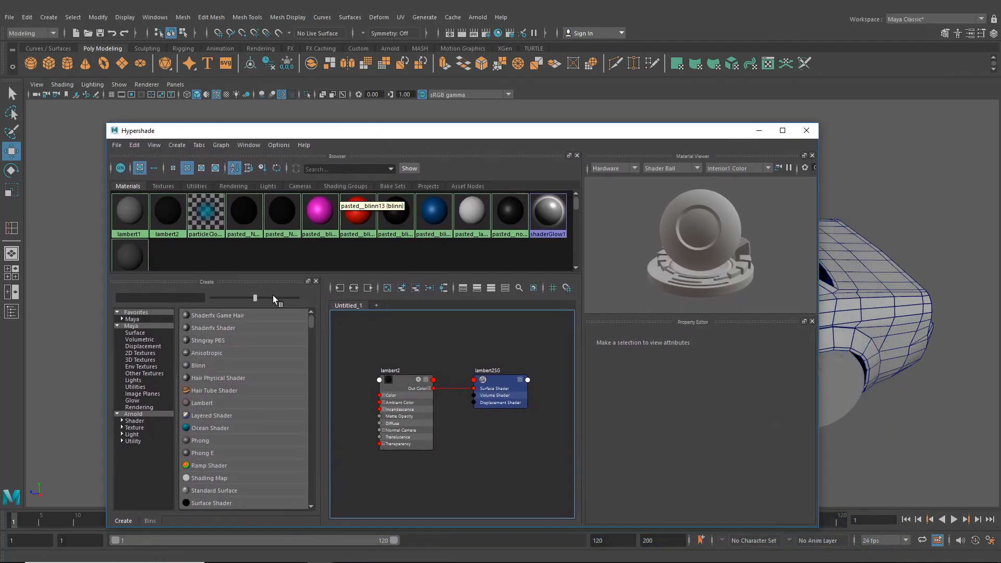
pyautogui.click(202, 365)
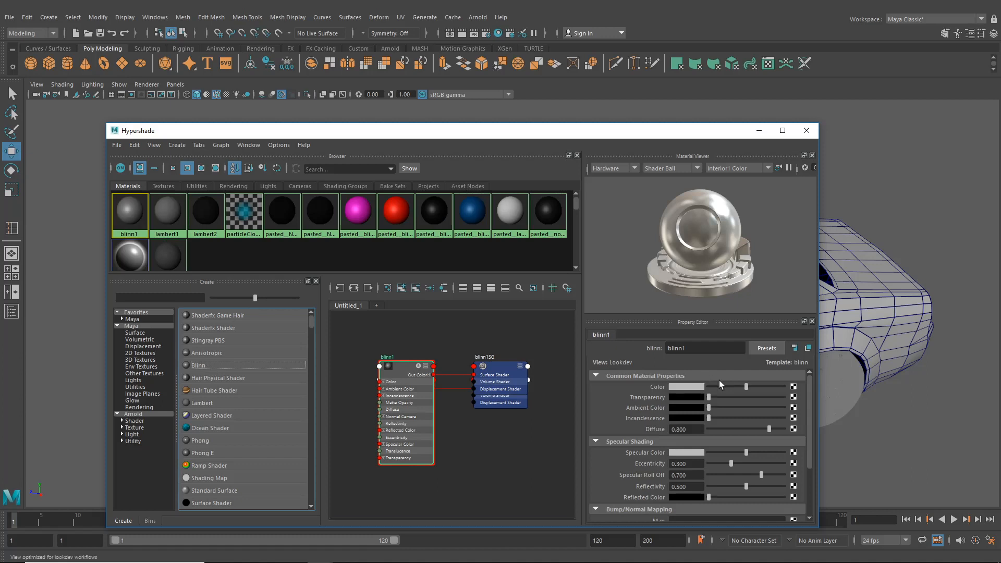
pyautogui.moveTo(731, 386)
pyautogui.mouseDown()
pyautogui.moveTo(714, 386)
pyautogui.moveTo(720, 397)
pyautogui.mouseUp()
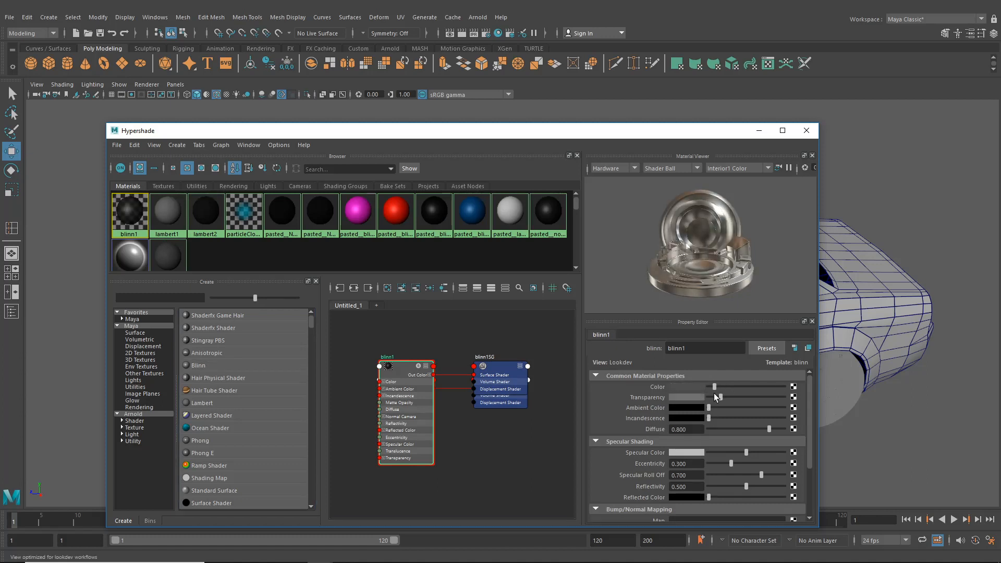
# Assign the transparent Blinn material to the windshield panel.
pyautogui.moveTo(387, 131); pyautogui.dragTo(566, 314)
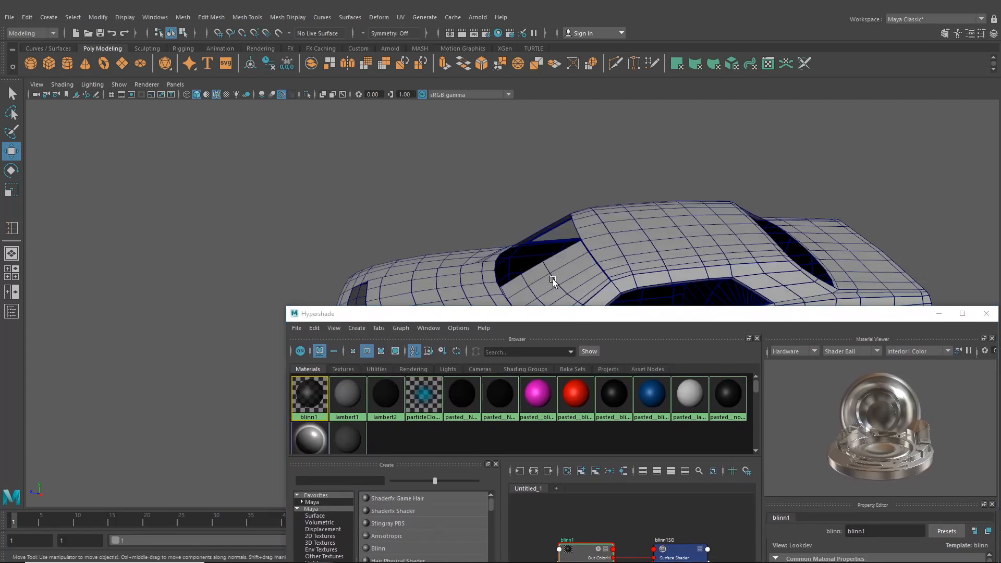
pyautogui.click(553, 280)
pyautogui.moveTo(305, 389); pyautogui.dragTo(306, 358, button='right')
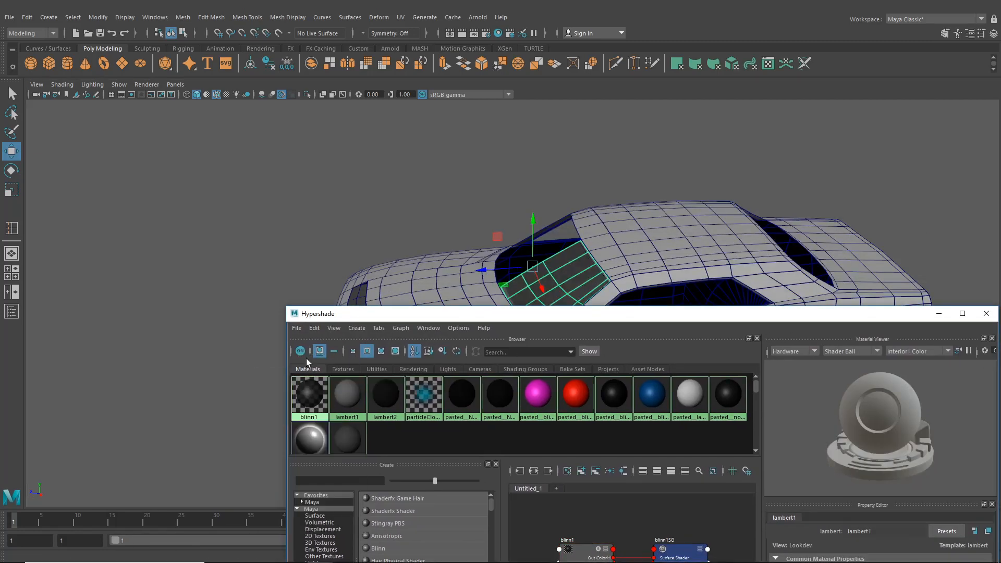
pyautogui.moveTo(895, 319); pyautogui.dragTo(793, 321)
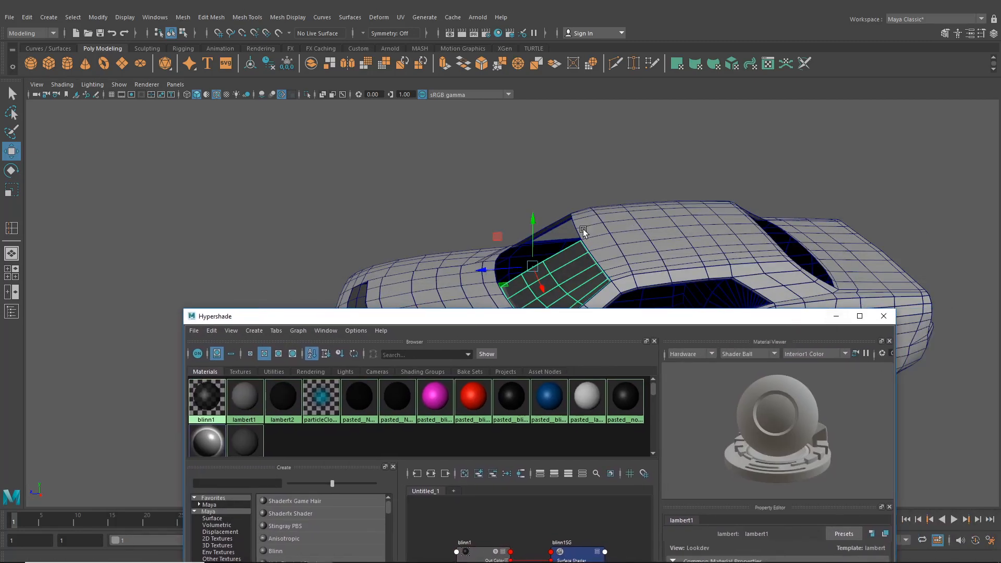
# Deselect the panel, close the Hypershade and examine the transparent windshield and the window openings from around the car.
pyautogui.click(451, 203)
pyautogui.keyDown('alt'); pyautogui.moveTo(451, 203); pyautogui.dragTo(547, 223); pyautogui.keyUp('alt')
pyautogui.keyDown('alt'); pyautogui.moveTo(548, 223); pyautogui.dragTo(540, 183, button='right'); pyautogui.keyUp('alt')
pyautogui.keyDown('alt'); pyautogui.moveTo(540, 183); pyautogui.dragTo(574, 224); pyautogui.keyUp('alt')
pyautogui.keyDown('alt'); pyautogui.moveTo(575, 224); pyautogui.dragTo(555, 243, button='right'); pyautogui.keyUp('alt')
pyautogui.keyDown('alt'); pyautogui.moveTo(559, 184); pyautogui.dragTo(558, 205, button='right'); pyautogui.keyUp('alt')
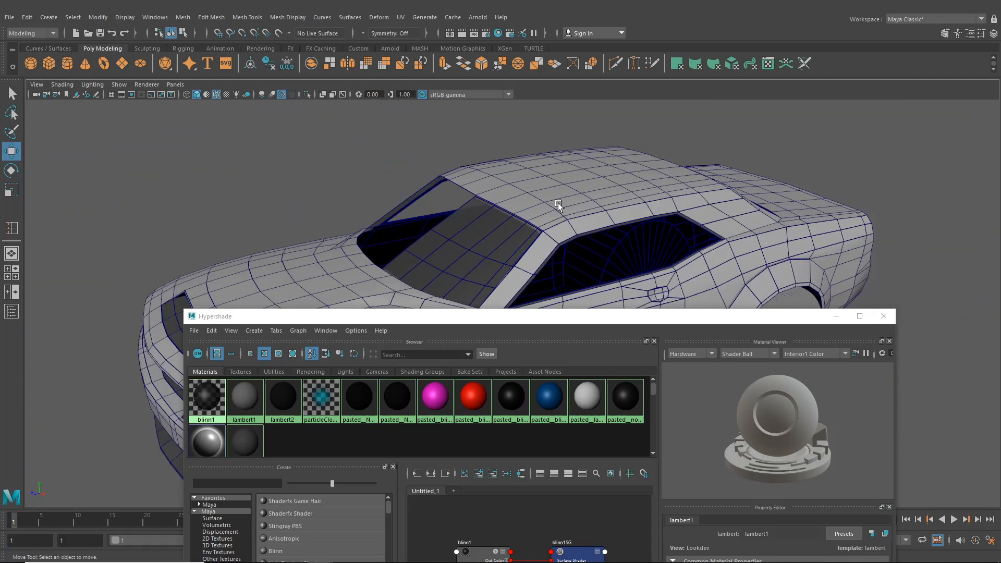
pyautogui.moveTo(787, 317); pyautogui.dragTo(704, 267)
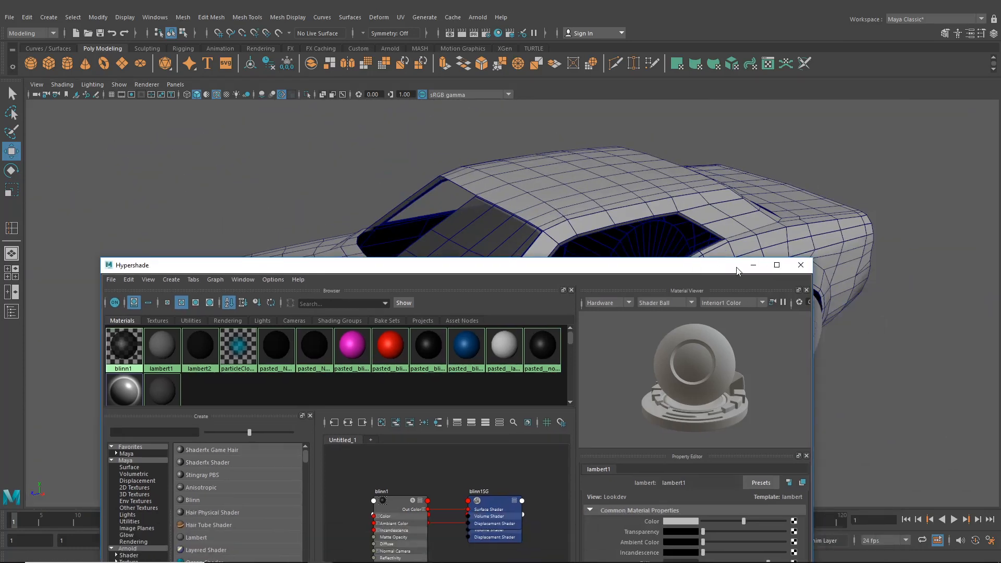
pyautogui.click(800, 265)
pyautogui.keyDown('alt'); pyautogui.moveTo(782, 266); pyautogui.dragTo(611, 280); pyautogui.keyUp('alt')
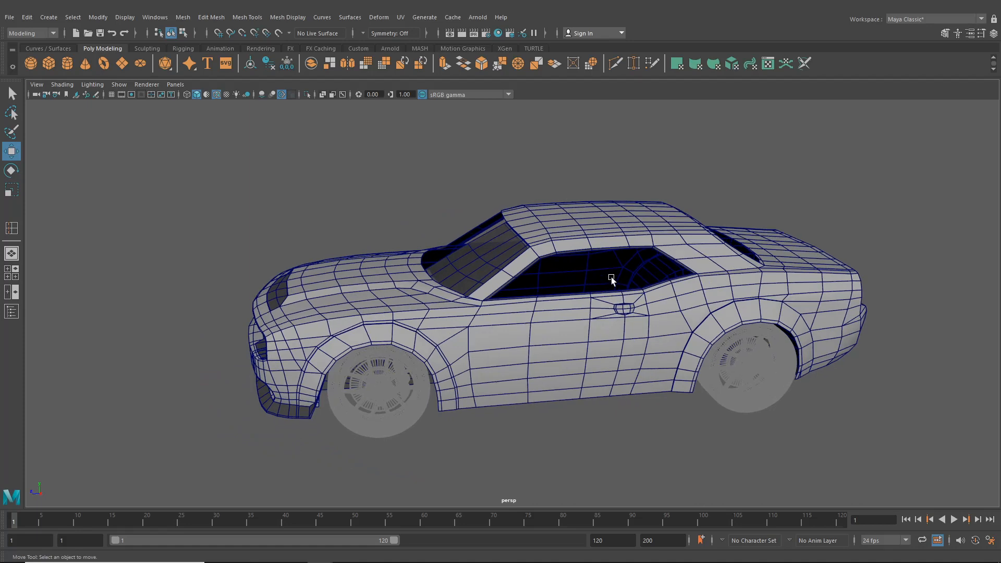
pyautogui.scroll(3, 610, 279)
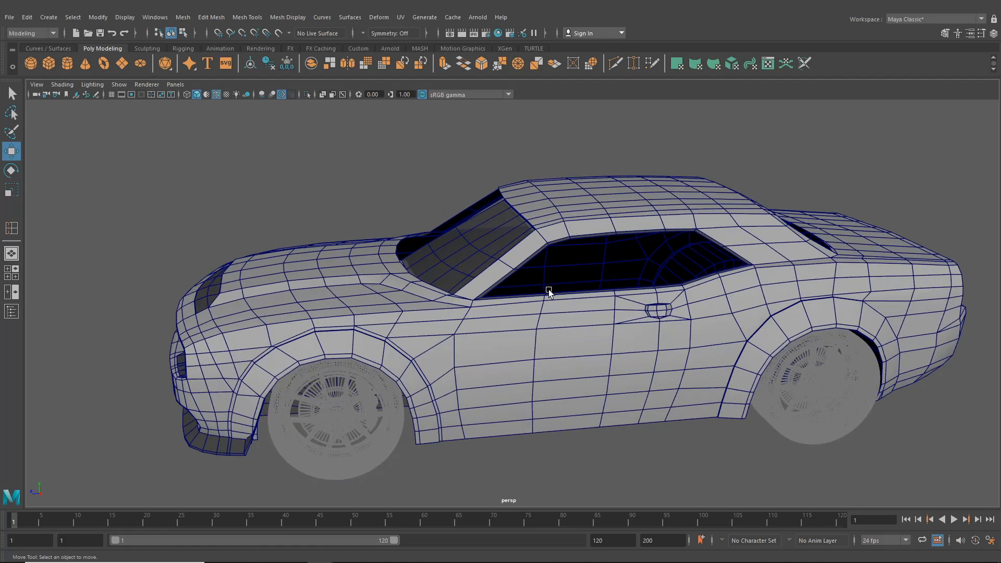
pyautogui.keyDown('alt'); pyautogui.moveTo(548, 291); pyautogui.dragTo(548, 271); pyautogui.keyUp('alt')
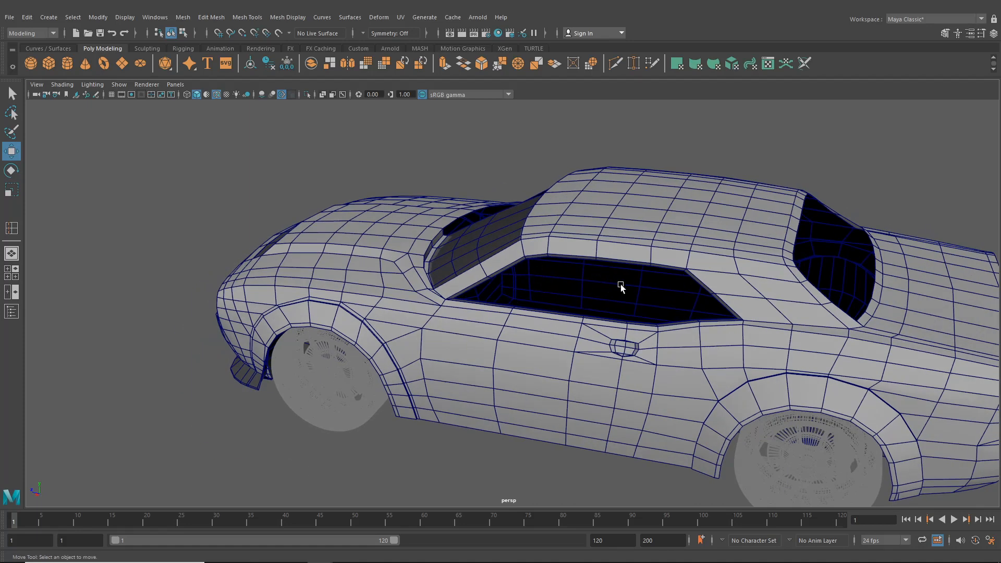
pyautogui.keyDown('alt'); pyautogui.moveTo(637, 309); pyautogui.dragTo(605, 296); pyautogui.keyUp('alt')
pyautogui.keyDown('alt'); pyautogui.moveTo(640, 337); pyautogui.dragTo(733, 334); pyautogui.keyUp('alt')
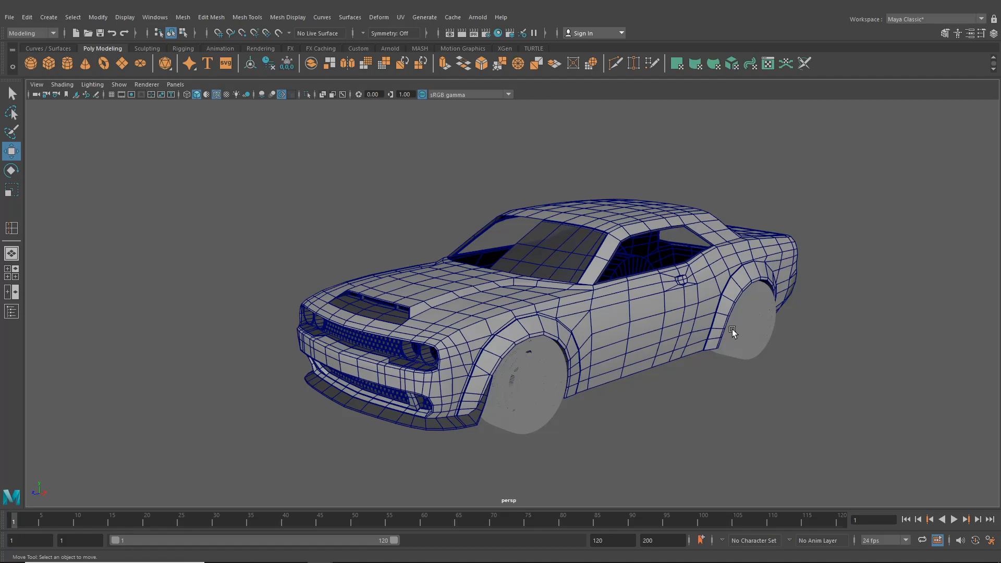
pyautogui.keyDown('alt'); pyautogui.moveTo(734, 334); pyautogui.dragTo(944, 312); pyautogui.keyUp('alt')
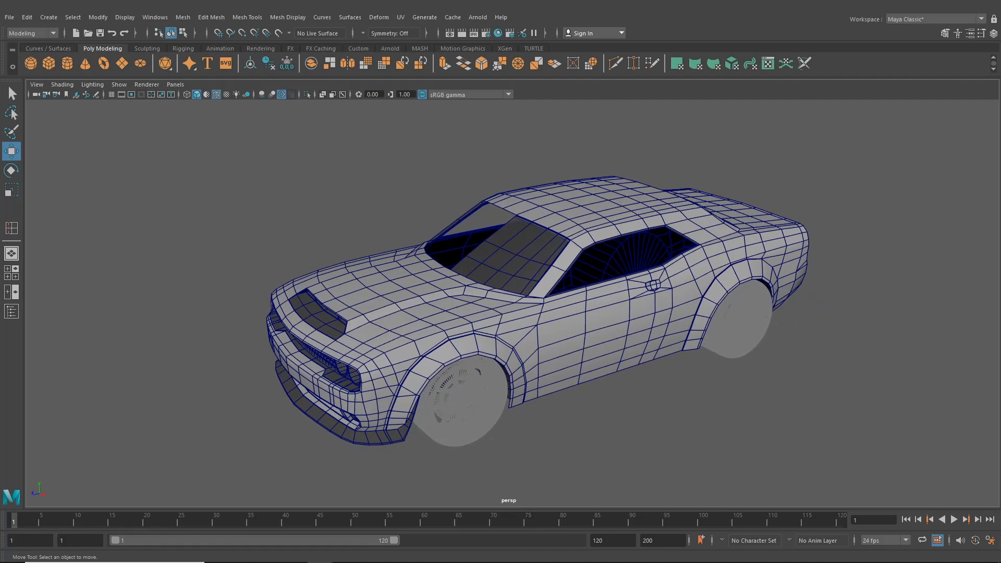